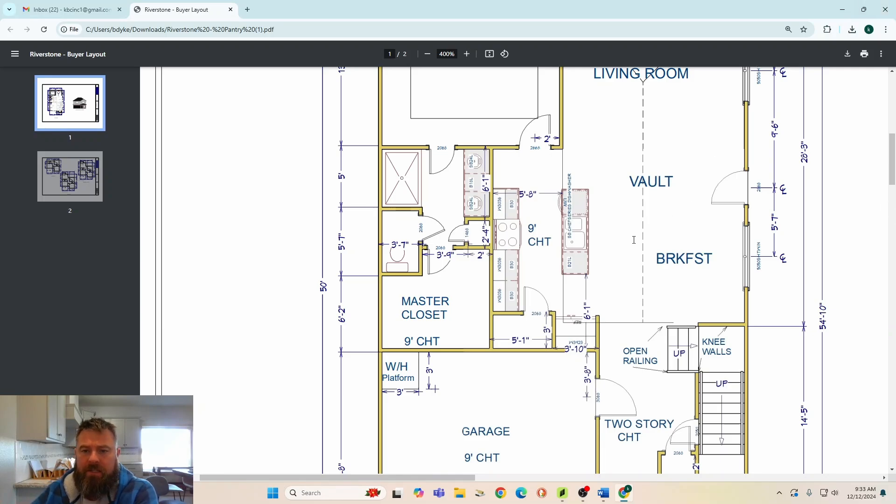
# - Examine the kitchen and master bath cabinet layout on page 1 of the Riverstone floor plan PDF at 500% magnification
pyautogui.scroll(5, 632, 235)
pyautogui.scroll(-4, 632, 235)
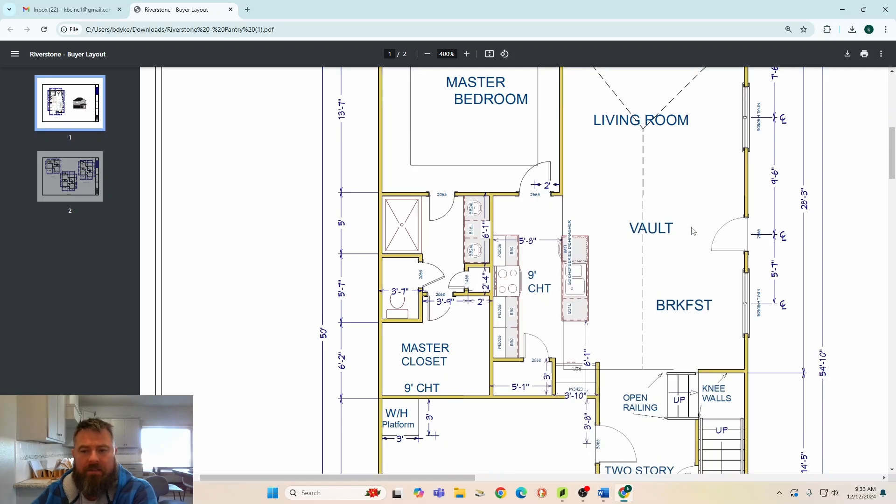
pyautogui.scroll(-1, 683, 232)
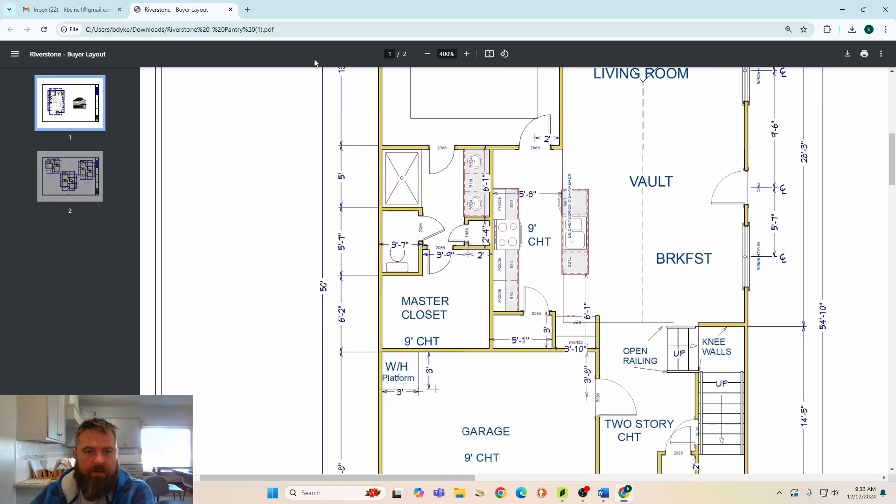
pyautogui.click(466, 54)
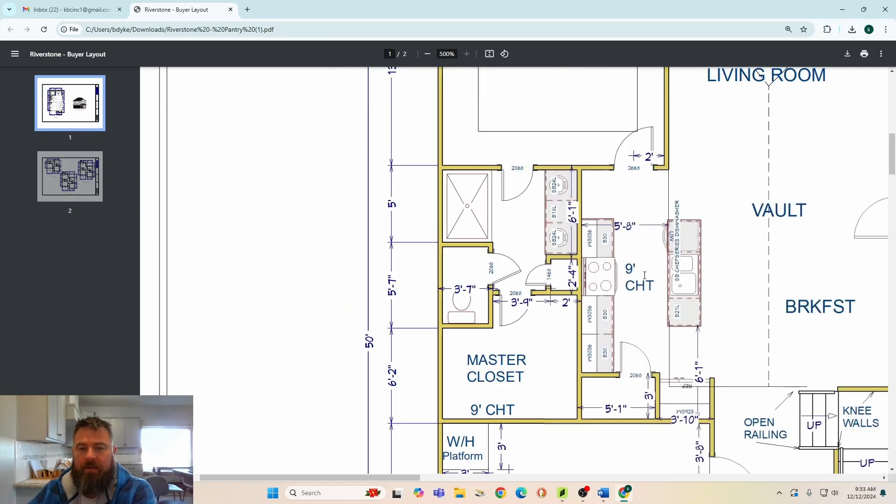
pyautogui.scroll(-1, 613, 264)
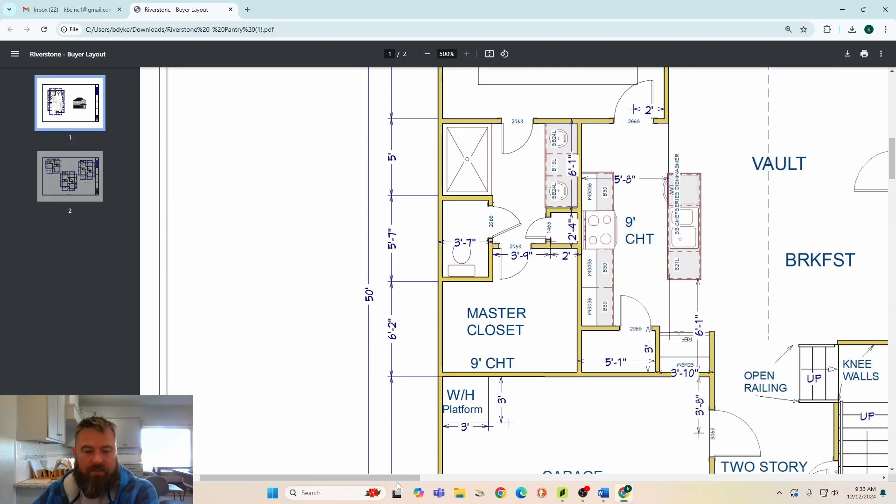
pyautogui.moveTo(390, 479); pyautogui.dragTo(417, 469)
pyautogui.scroll(1, 475, 345)
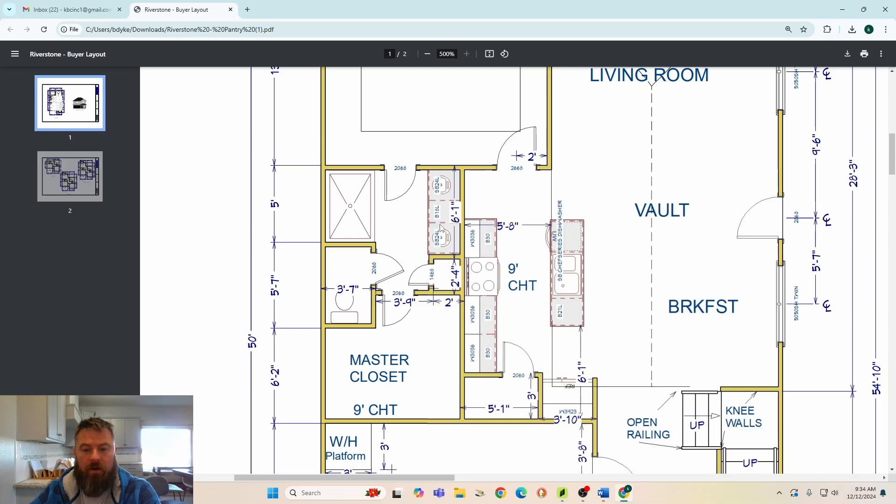
# - Look through the garage, entry and laundry areas and the page 2 bedroom plan, returning to the kitchen on page 1
pyautogui.scroll(-6, 560, 280)
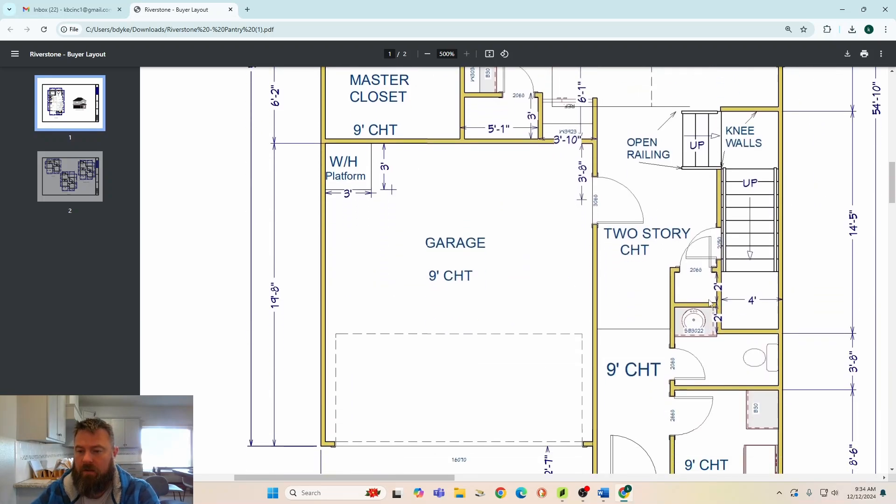
pyautogui.scroll(-4, 715, 336)
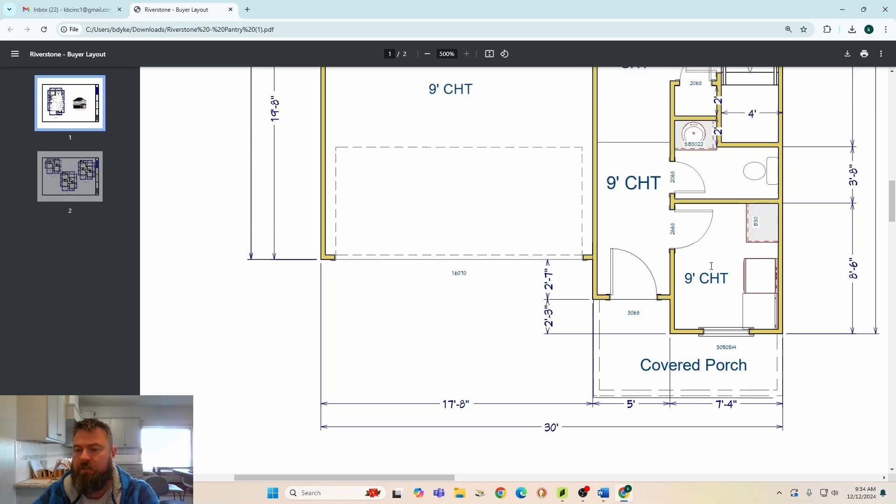
pyautogui.scroll(-15, 451, 356)
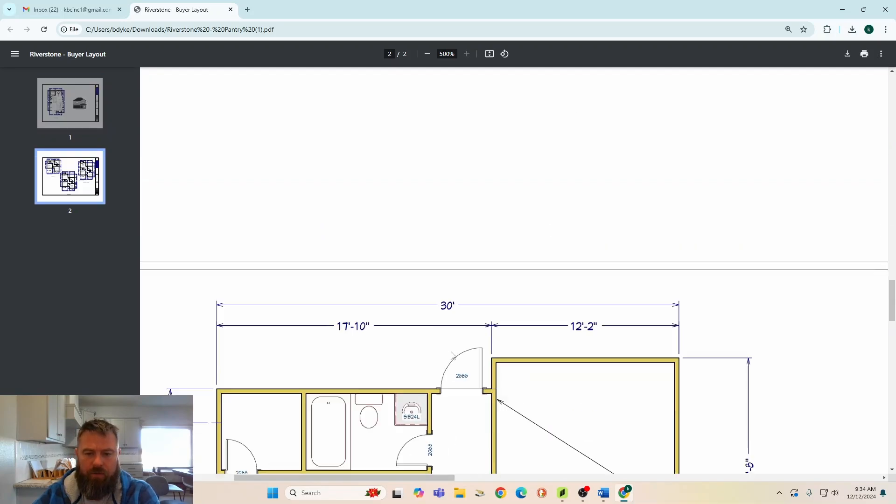
pyautogui.scroll(-6, 452, 356)
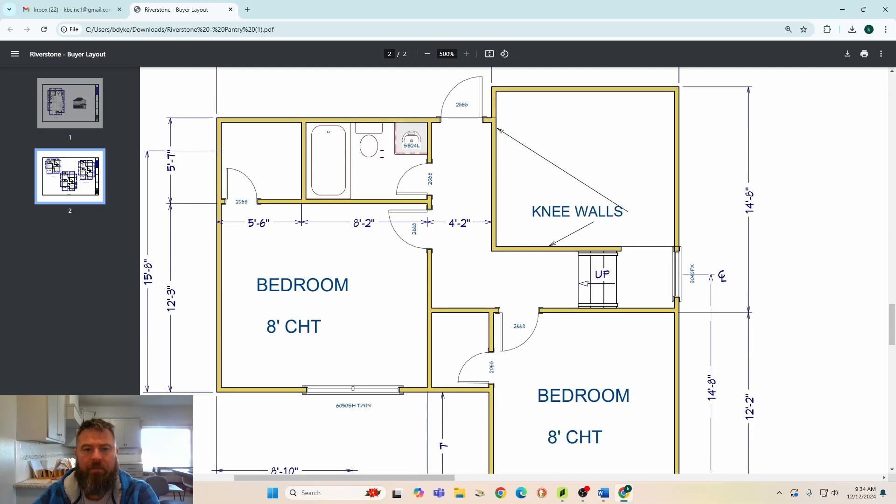
pyautogui.scroll(5, 397, 178)
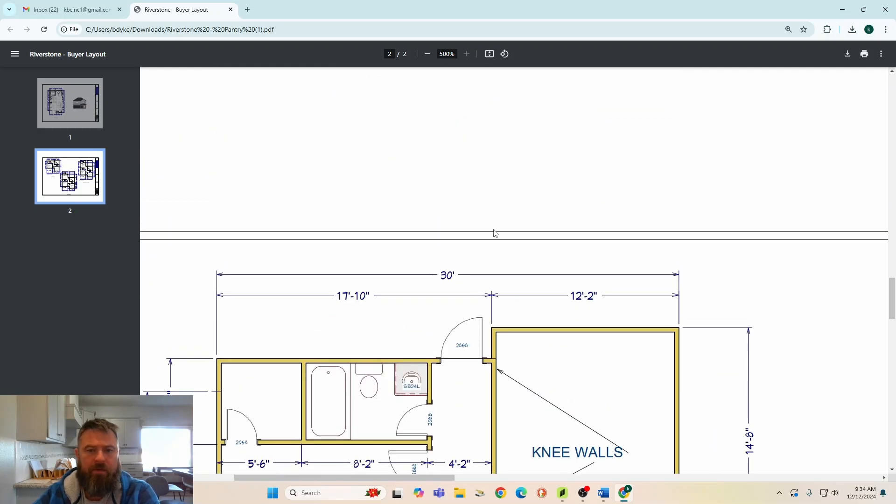
pyautogui.scroll(15, 504, 243)
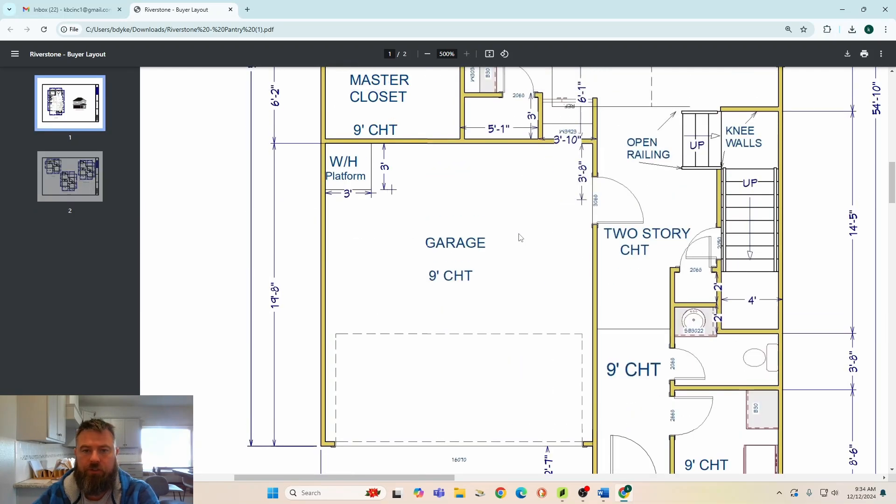
pyautogui.scroll(7, 521, 238)
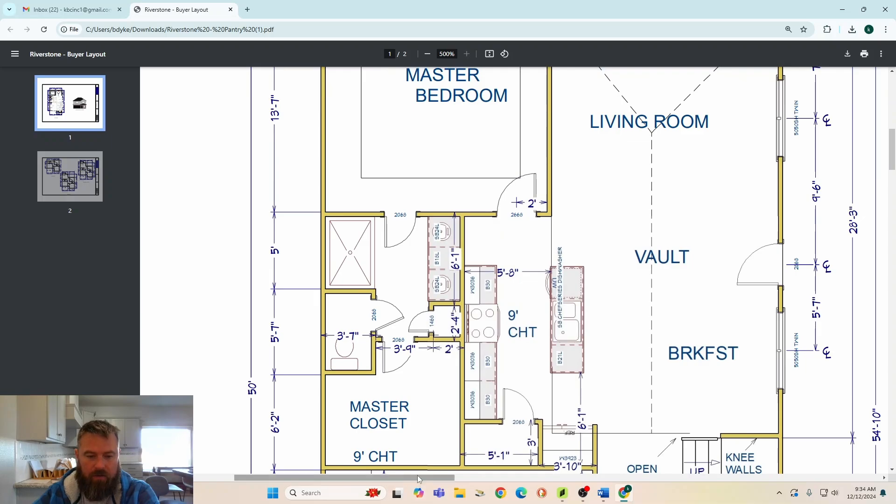
pyautogui.scroll(-1, 588, 367)
pyautogui.hscroll(1, 588, 367)
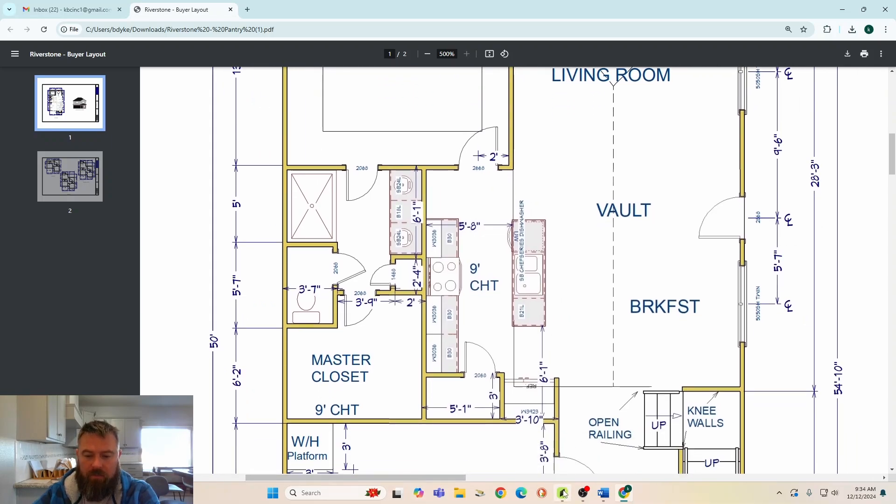
# - Switch to CABINET VISION and start a new job with the job number Mason Valley-Riverstone
pyautogui.click(563, 493)
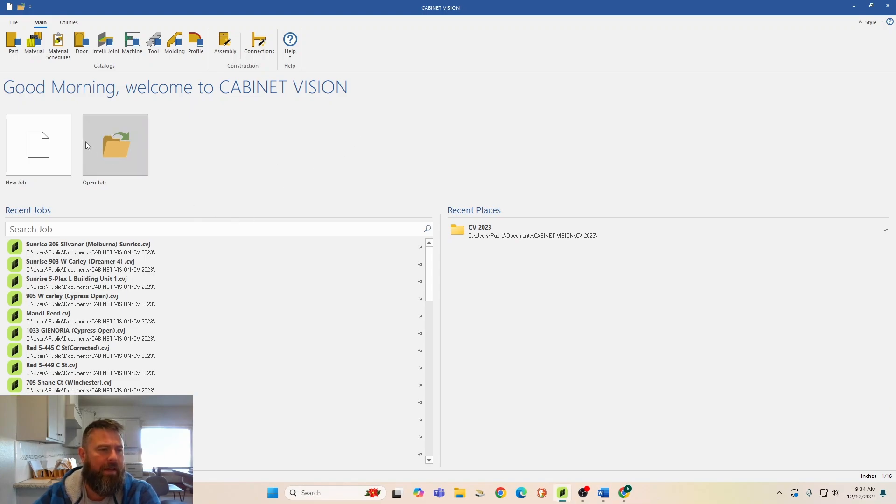
pyautogui.click(38, 149)
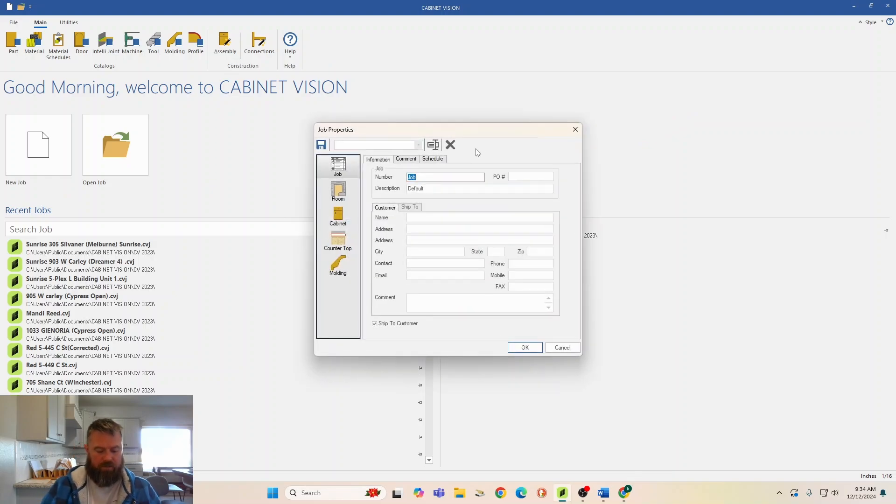
pyautogui.write('Mason Valley-Riverstone')
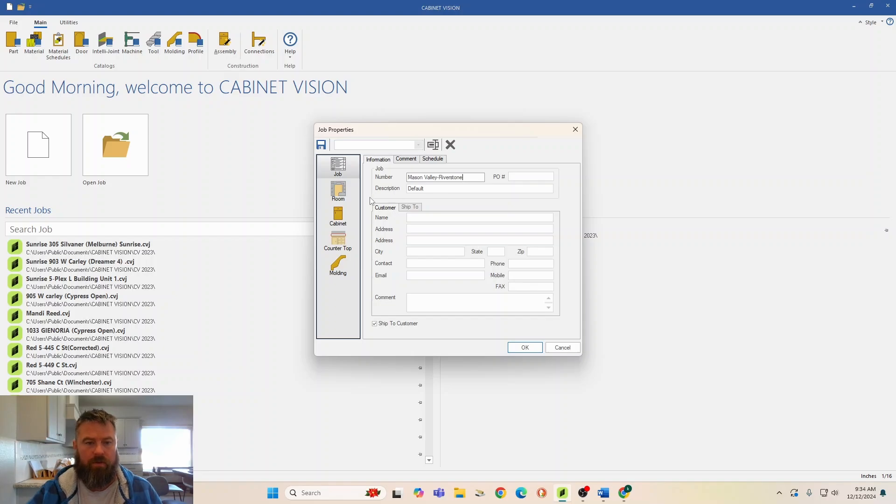
# - Name the room Kitchen and set its wall height to 109 inches
pyautogui.click(339, 192)
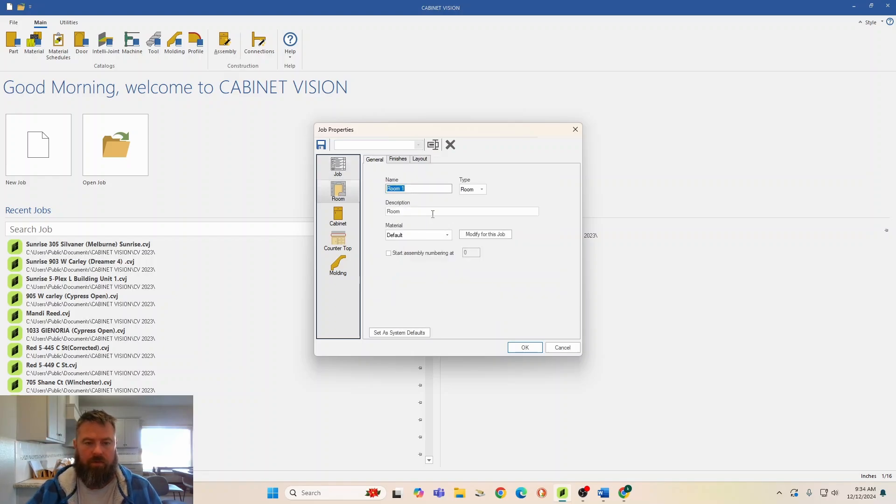
pyautogui.write('Kitchen')
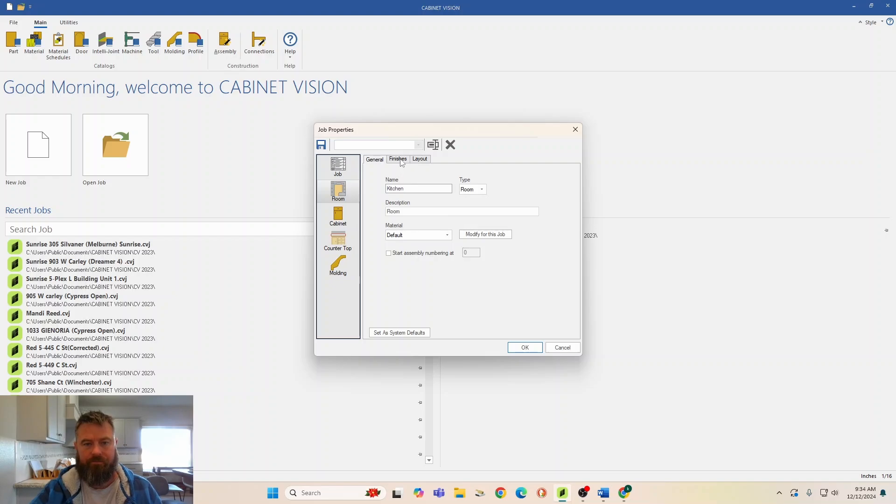
pyautogui.click(420, 159)
pyautogui.click(440, 197)
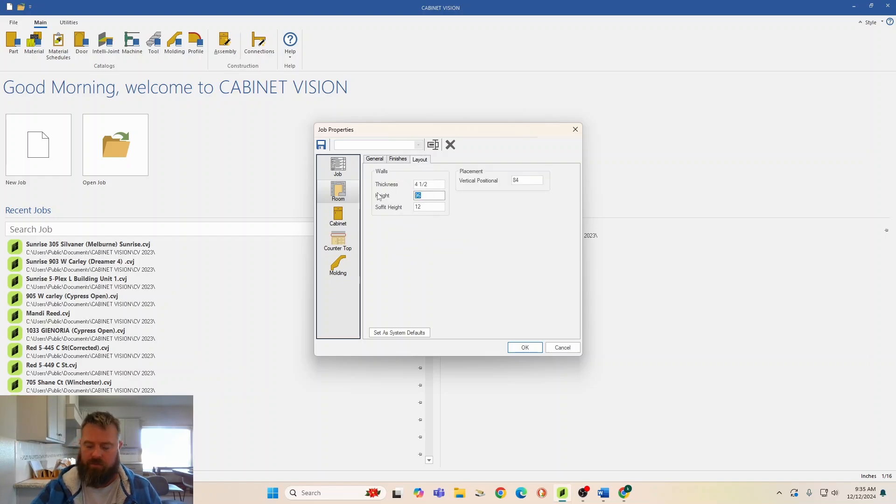
pyautogui.write('10')
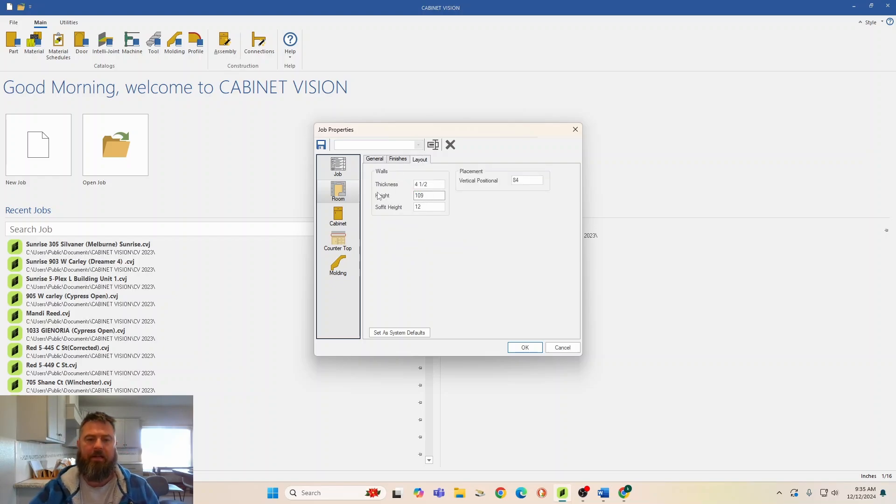
# - Set the standard and exposed interior material schedules of both upper and base cabinets to 1/2 Back FXG Paint Grade / Birch 2021
pyautogui.click(339, 217)
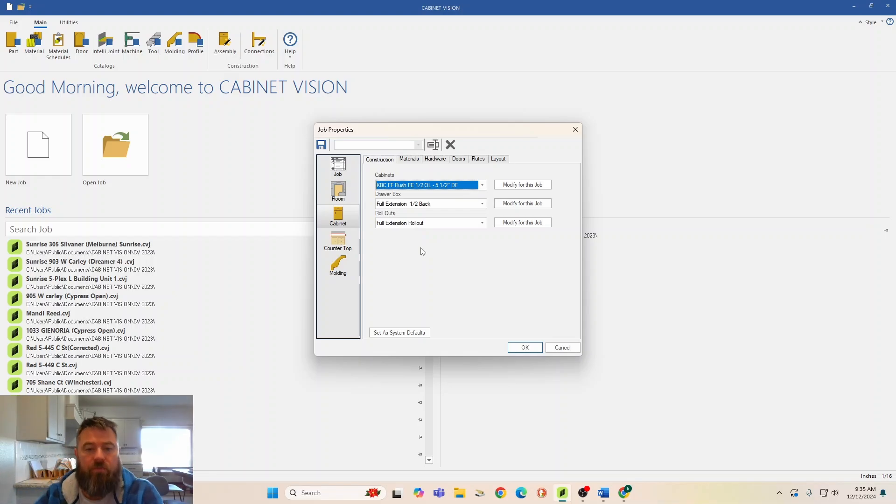
pyautogui.click(409, 159)
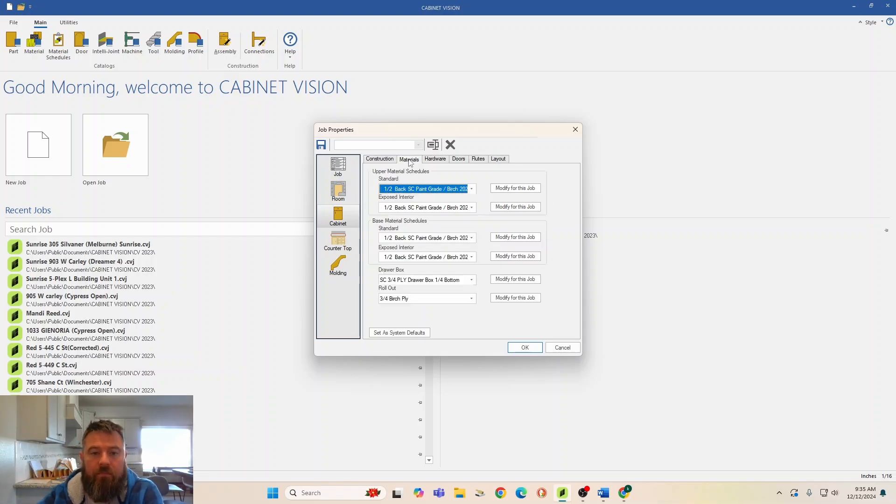
pyautogui.click(419, 188)
pyautogui.click(419, 205)
pyautogui.click(419, 208)
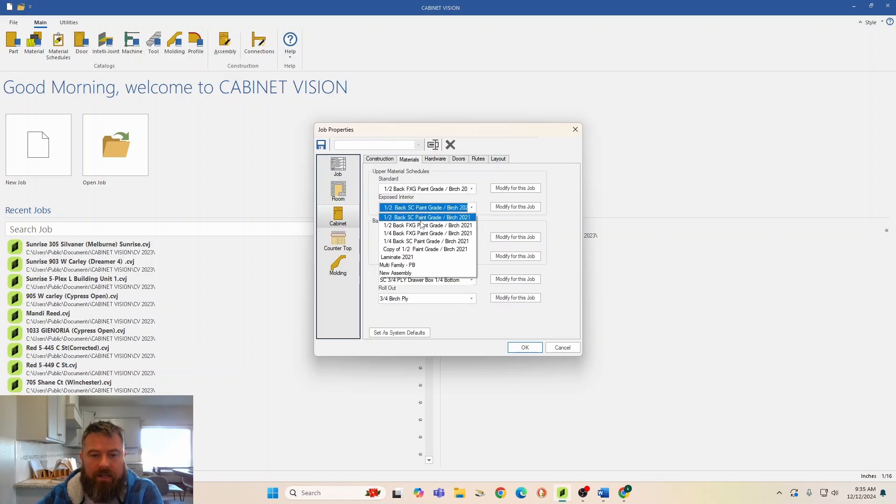
pyautogui.click(421, 225)
pyautogui.click(421, 238)
pyautogui.click(422, 256)
pyautogui.click(422, 258)
pyautogui.click(424, 275)
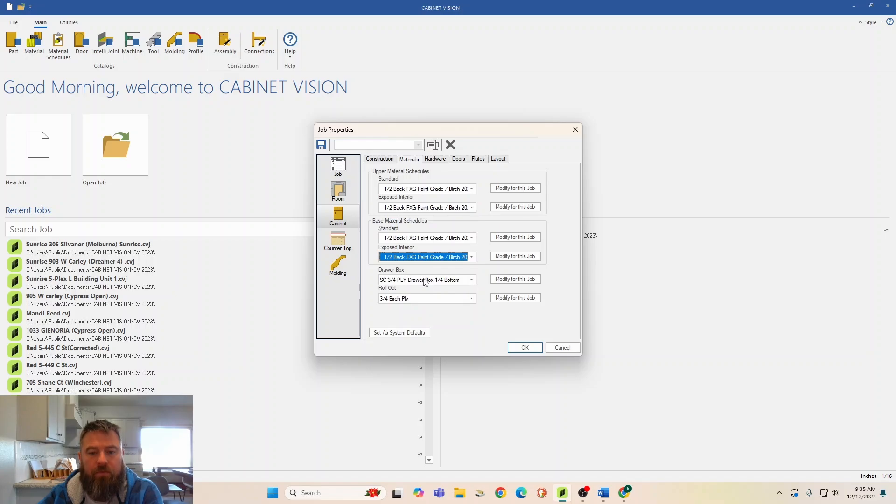
# - Set the drawer box material to FXG Drawer Bottom 1/2 and review the cabinet hardware schedules
pyautogui.click(425, 280)
pyautogui.click(432, 303)
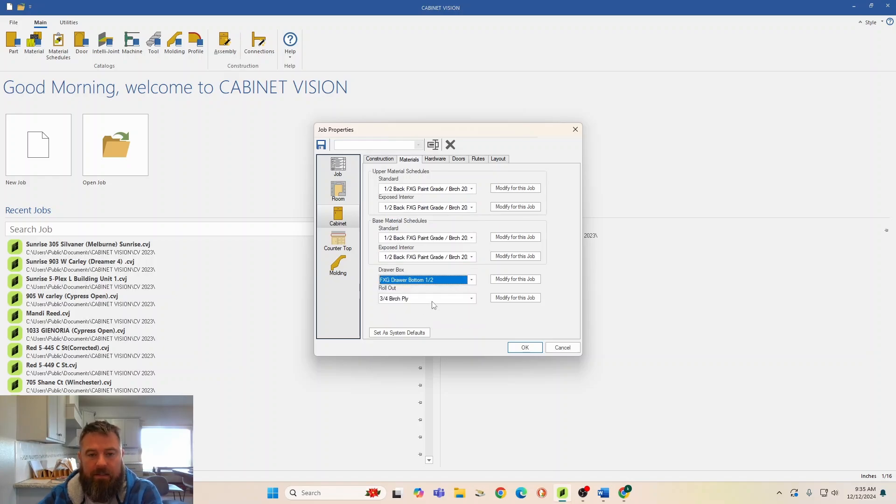
pyautogui.click(437, 159)
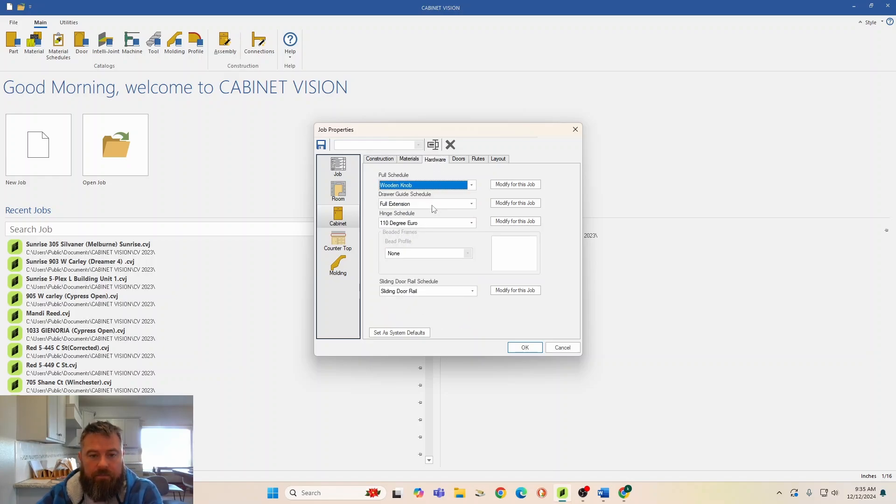
pyautogui.click(415, 159)
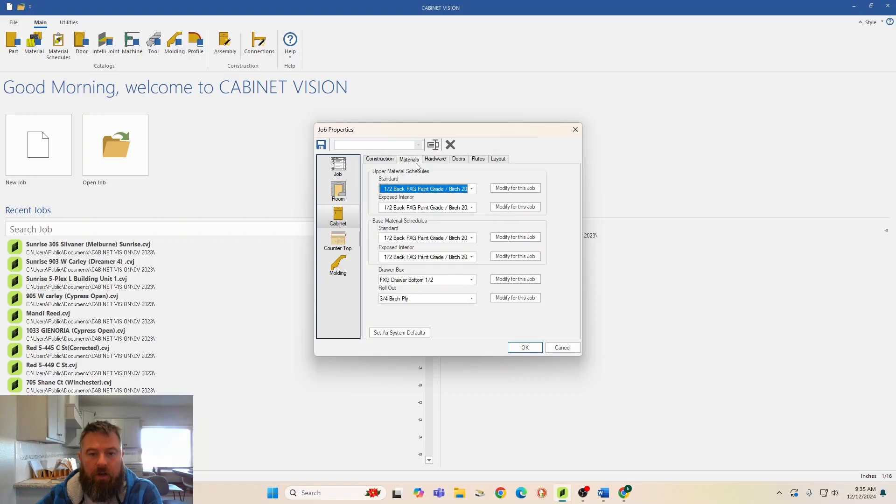
pyautogui.click(434, 159)
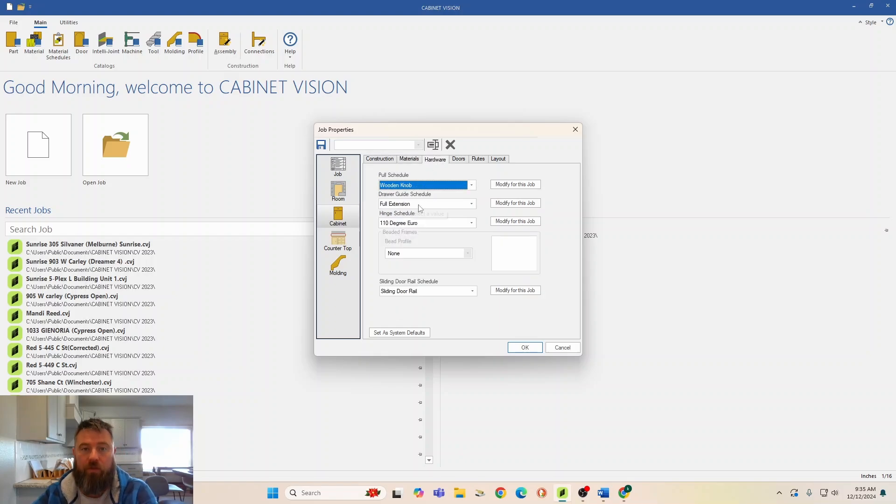
# - Check the door and drawer front style settings and accept the job properties to create the job
pyautogui.click(459, 159)
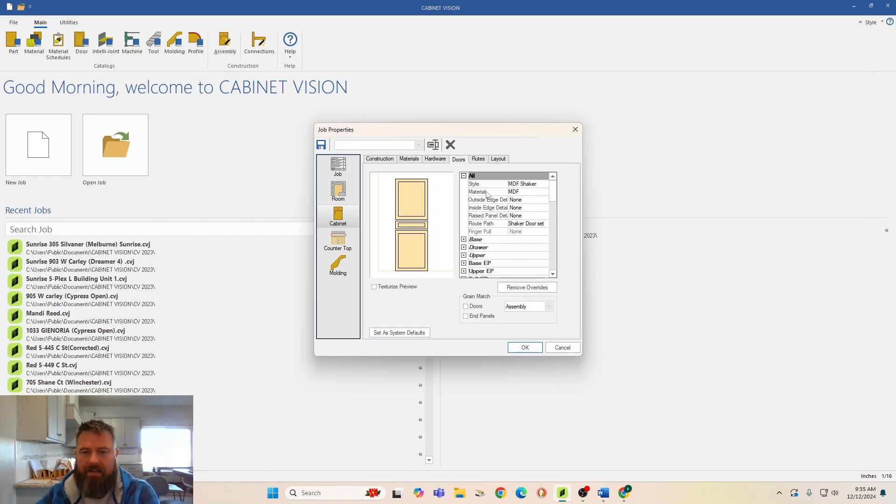
pyautogui.click(464, 248)
pyautogui.scroll(-1, 549, 259)
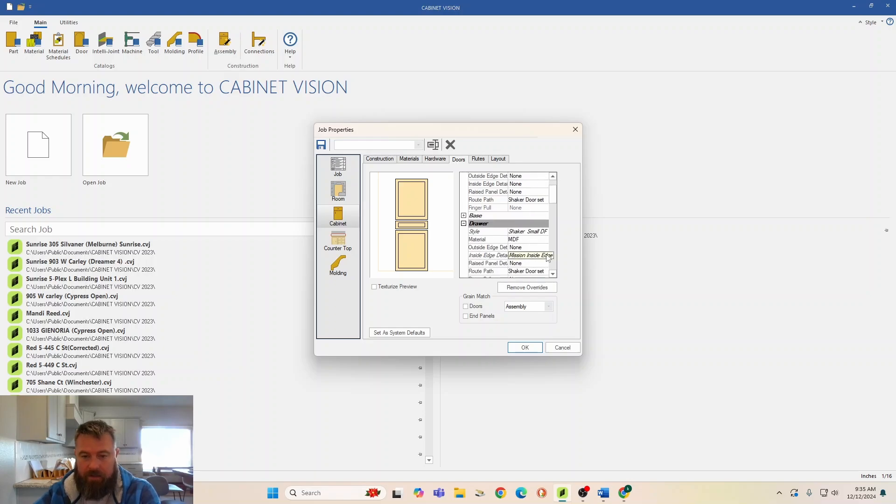
pyautogui.click(525, 347)
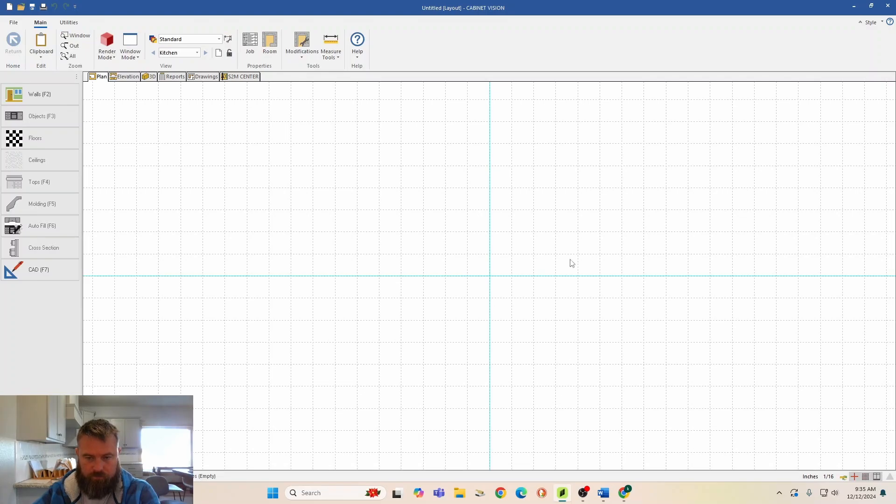
# - Consult the kitchen wall and cabinet dimensions in the floor plan PDF in Chrome, and return to the empty CABINET VISION plan
pyautogui.click(624, 498)
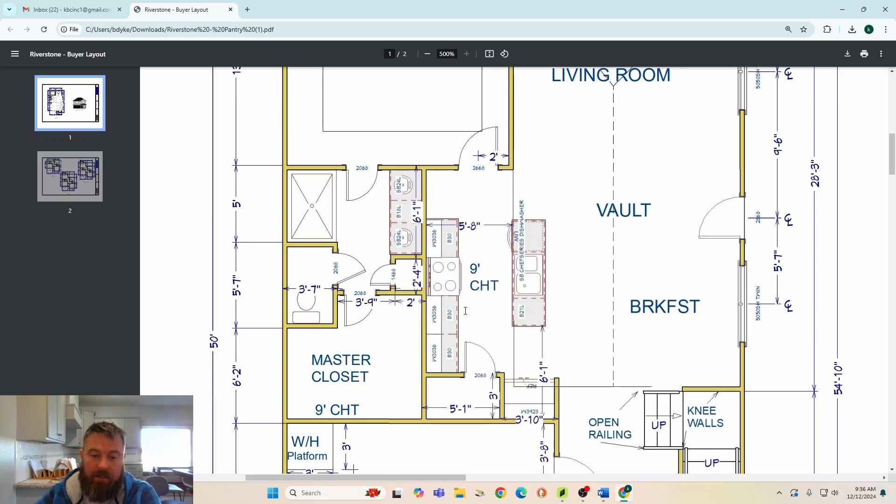
pyautogui.scroll(-3, 454, 364)
pyautogui.scroll(1, 456, 336)
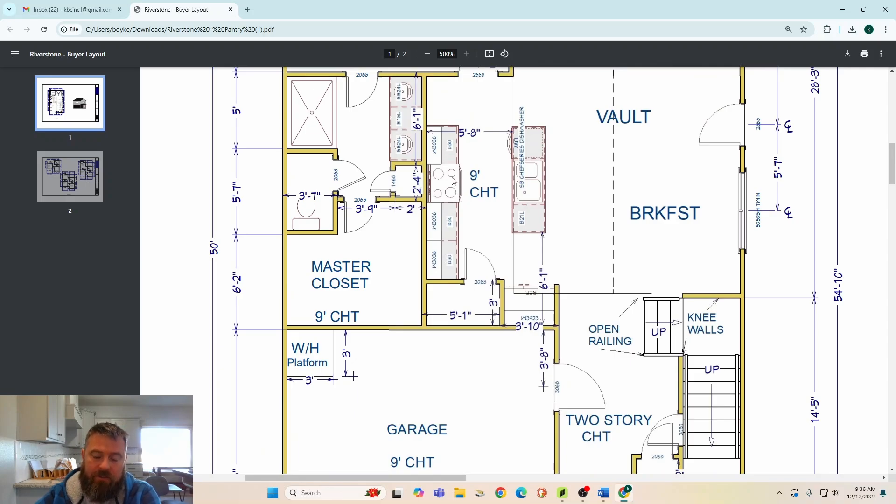
pyautogui.scroll(2, 449, 229)
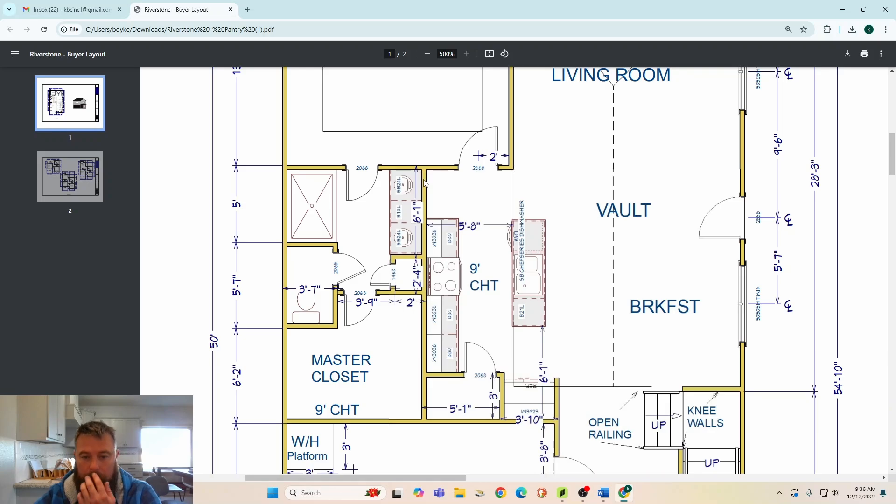
pyautogui.click(562, 493)
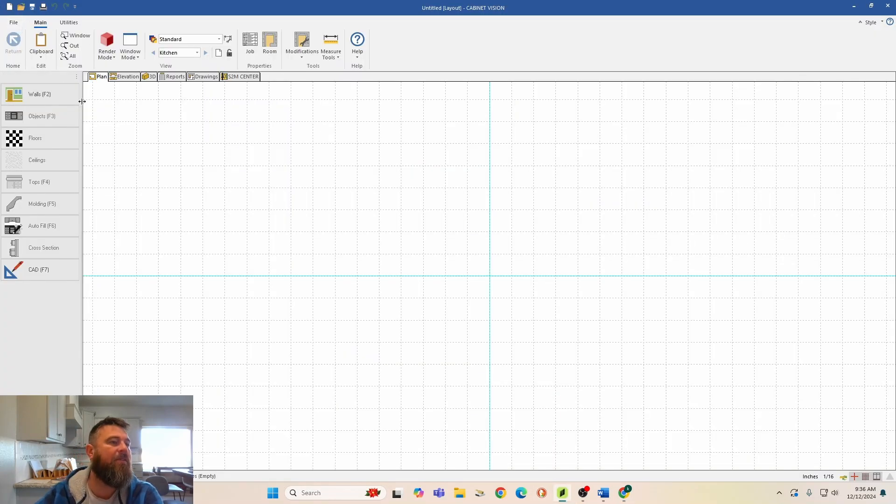
# - Draw three connected kitchen walls in plan: a 160-inch back wall between two side walls about 30 inches long
pyautogui.click(33, 97)
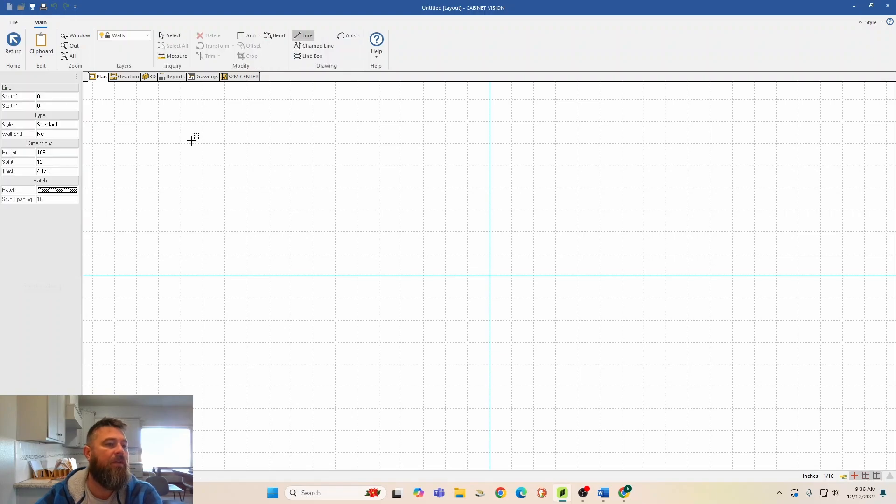
pyautogui.click(400, 275)
pyautogui.click(400, 204)
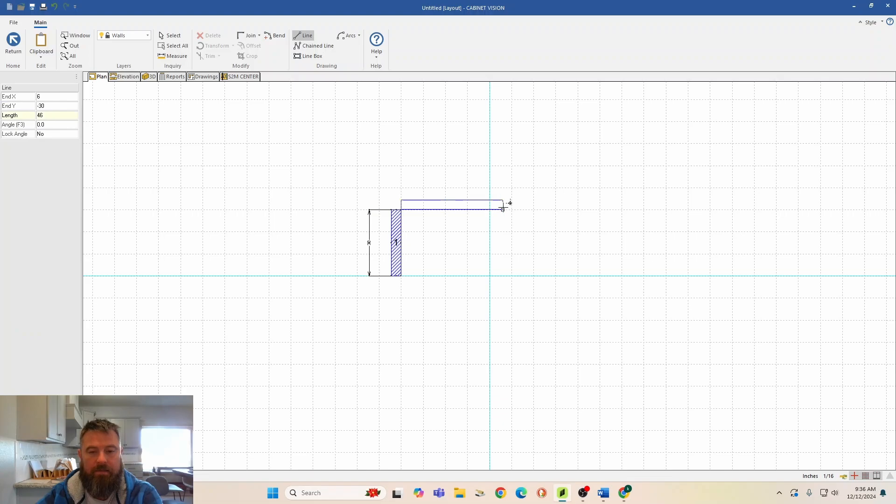
pyautogui.write('160')
pyautogui.press('Return')
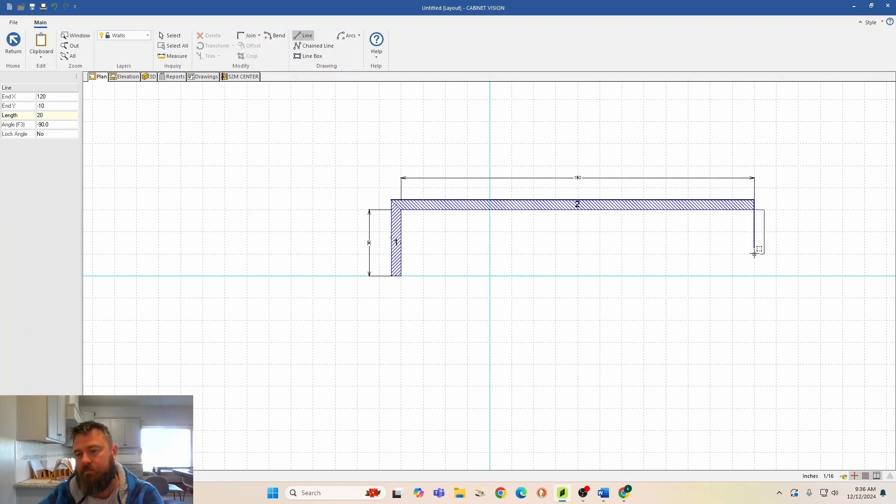
pyautogui.click(756, 275)
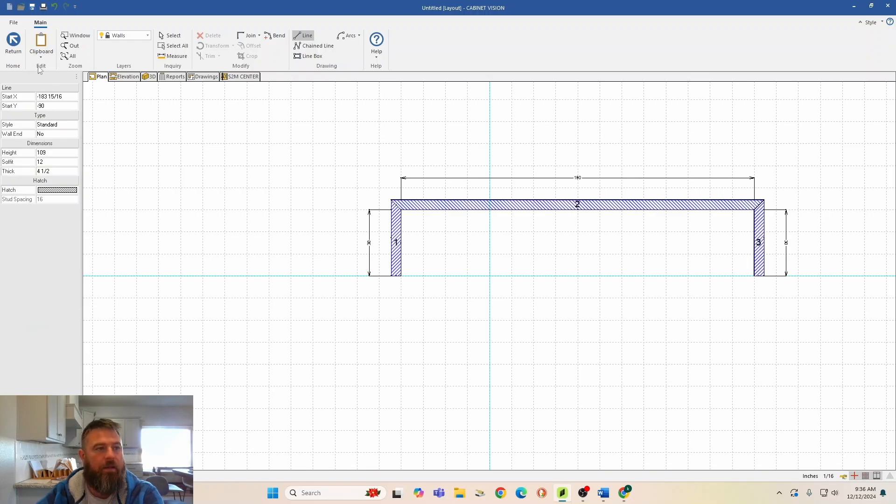
pyautogui.click(13, 43)
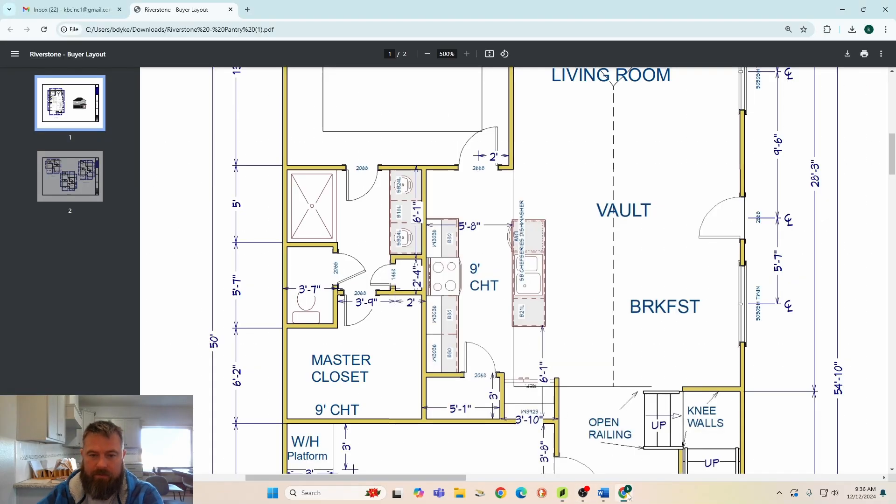
# - Check the kitchen cabinet run in the floor plan PDF in Chrome, and return to the CABINET VISION plan
pyautogui.click(624, 493)
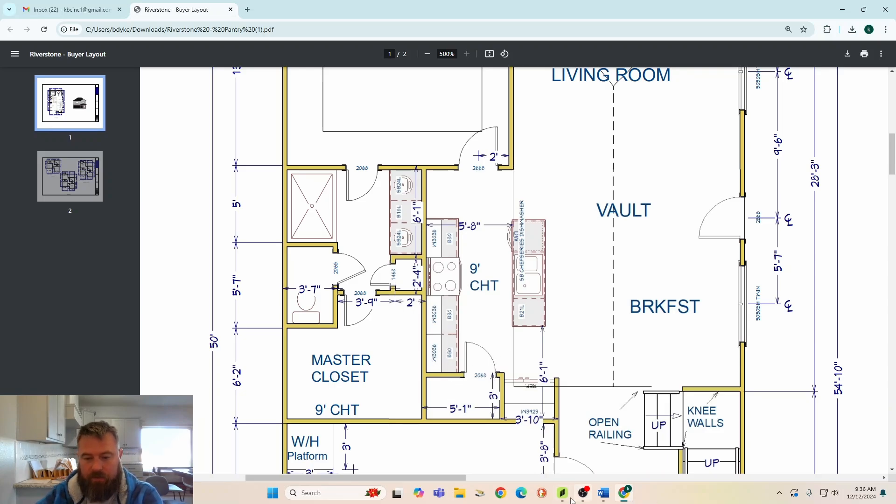
pyautogui.moveTo(564, 498)
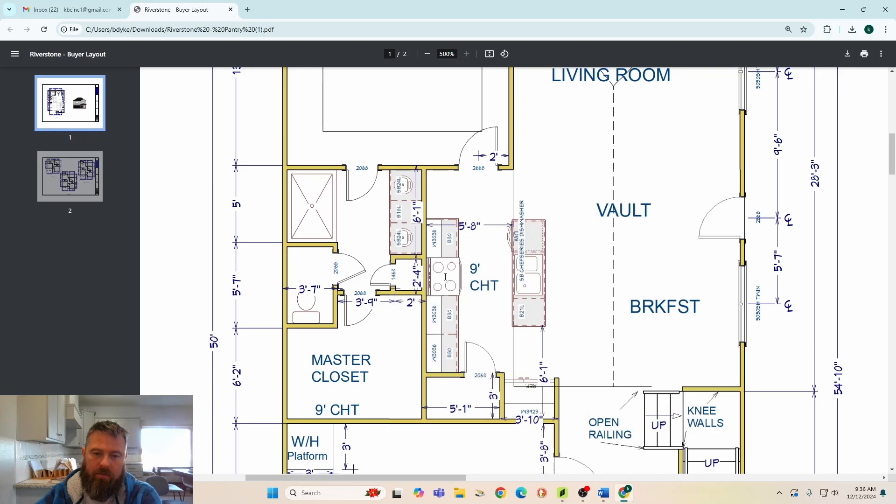
pyautogui.click(562, 496)
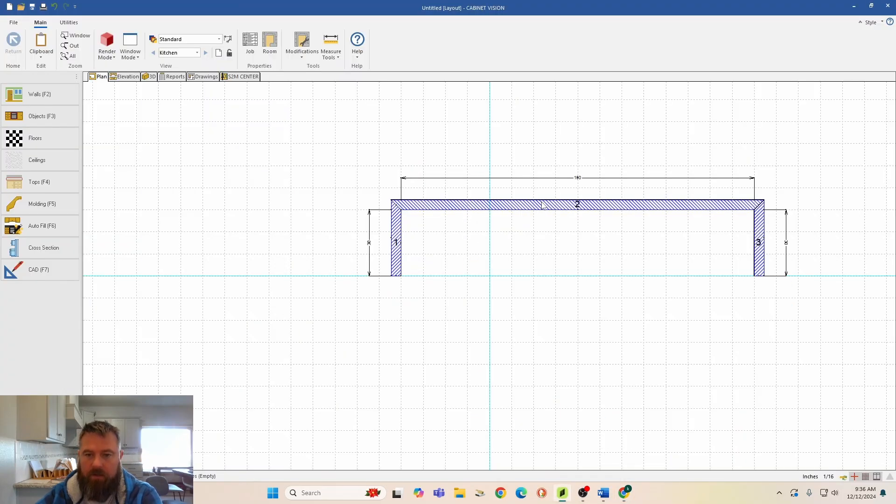
# - Center the room in the plan and open the elevation of wall 2
pyautogui.click(306, 55)
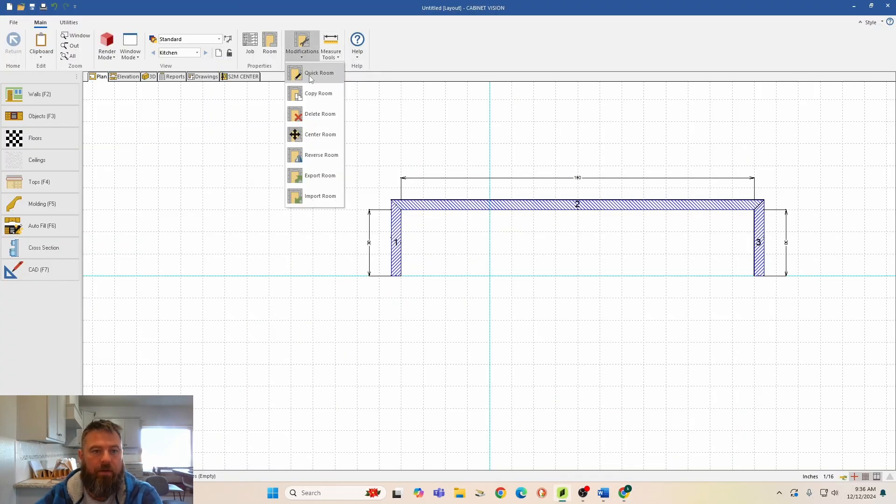
pyautogui.click(320, 135)
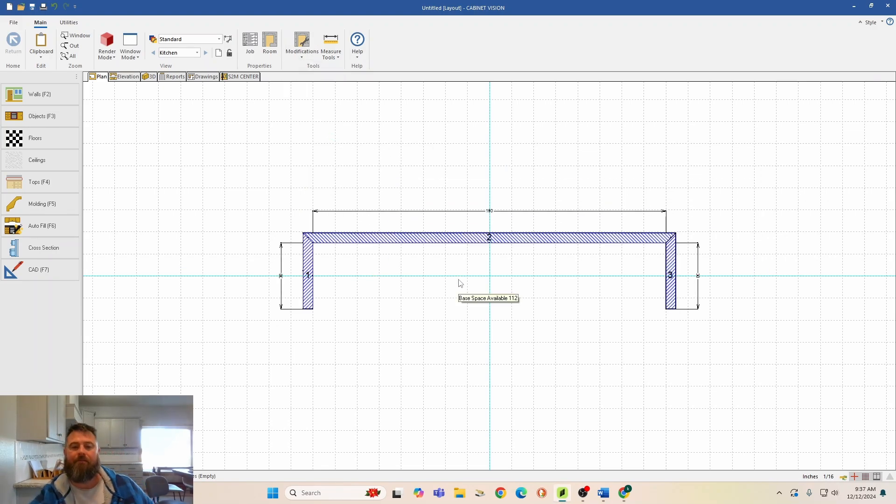
pyautogui.doubleClick(524, 247)
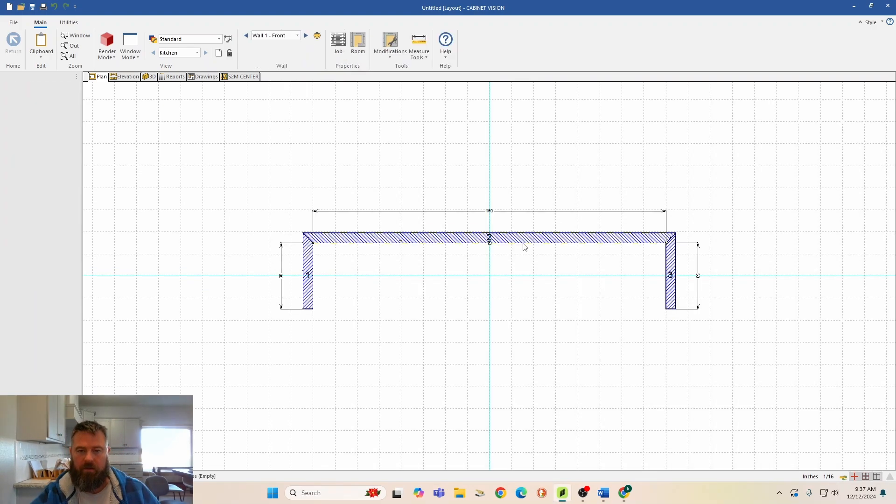
pyautogui.click(19, 50)
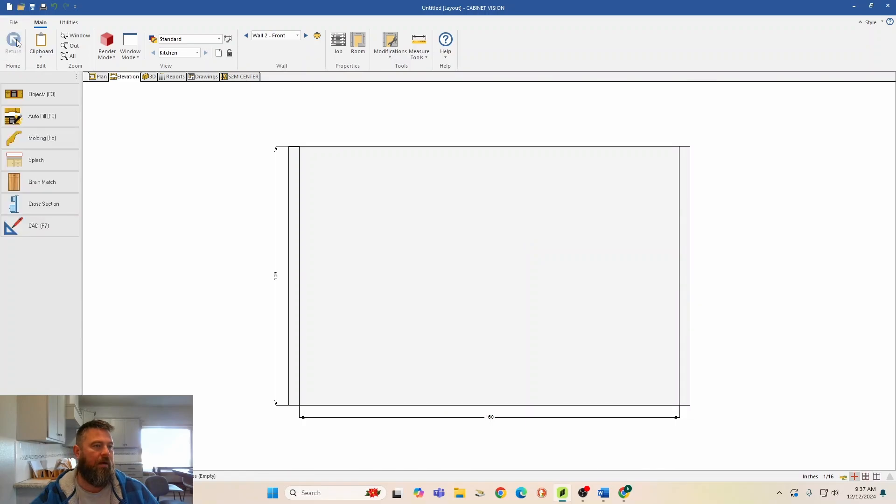
# - Place a 30-inch-wide Base-34 1/2H cabinet from the Custom Cabinets catalog at the left end of wall 2
pyautogui.click(32, 98)
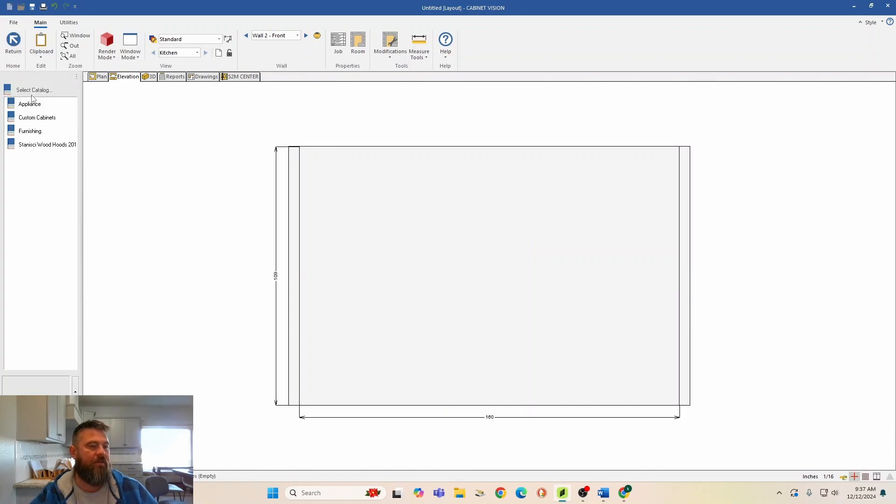
pyautogui.click(37, 119)
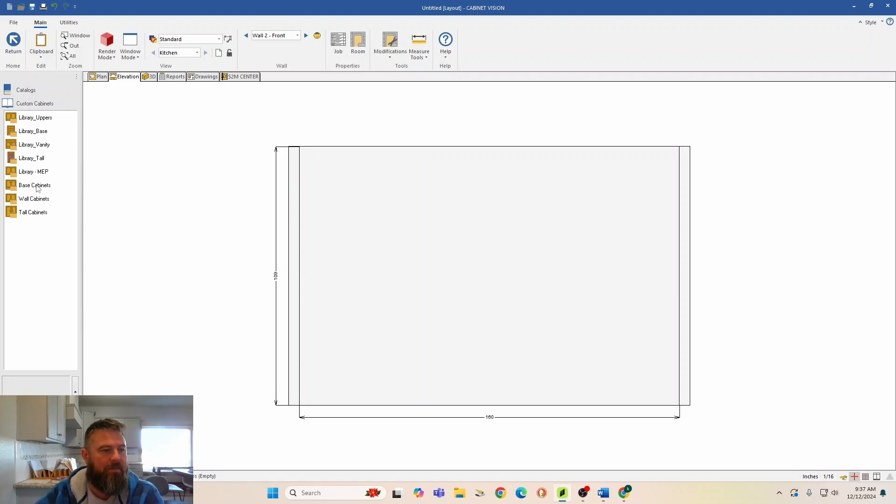
pyautogui.doubleClick(35, 186)
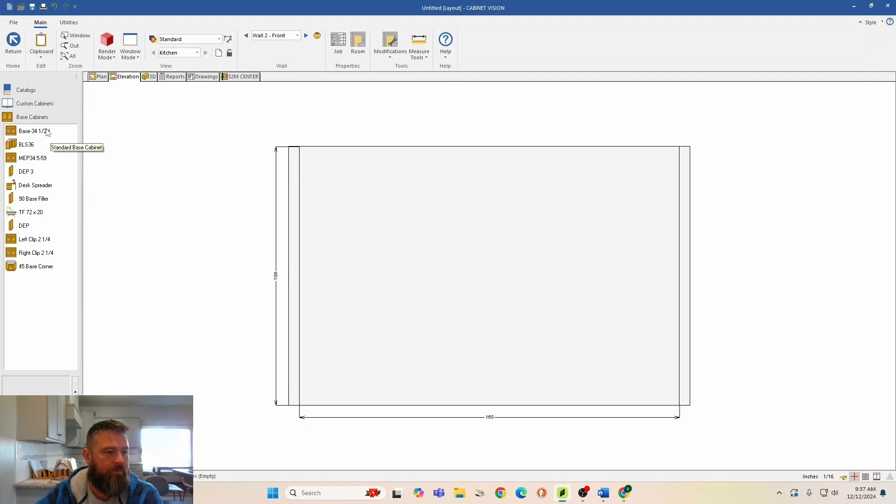
pyautogui.click(22, 133)
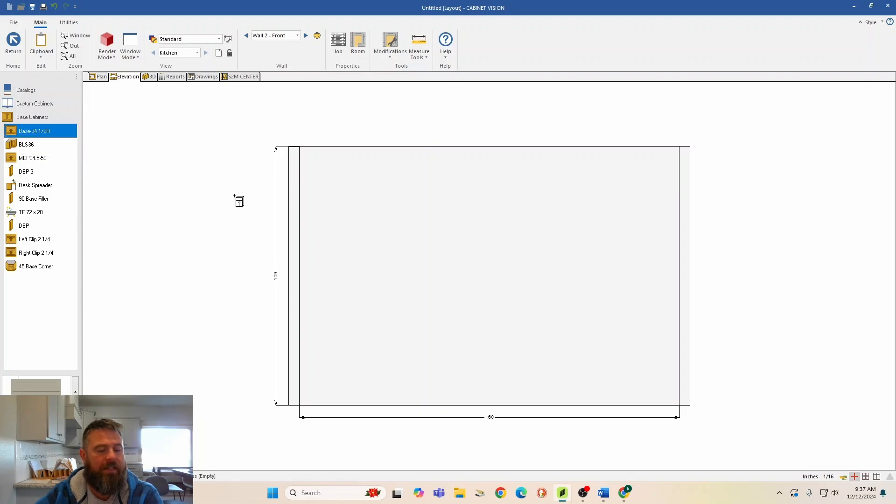
pyautogui.click(316, 375)
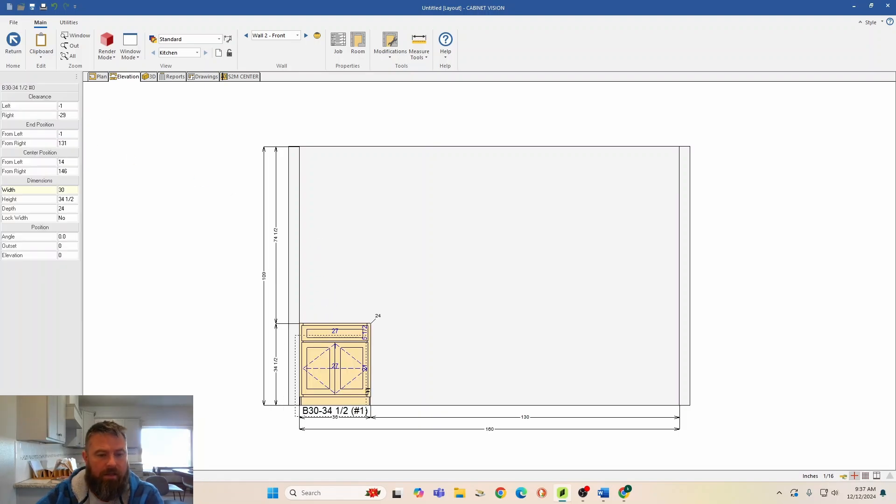
pyautogui.press('Escape')
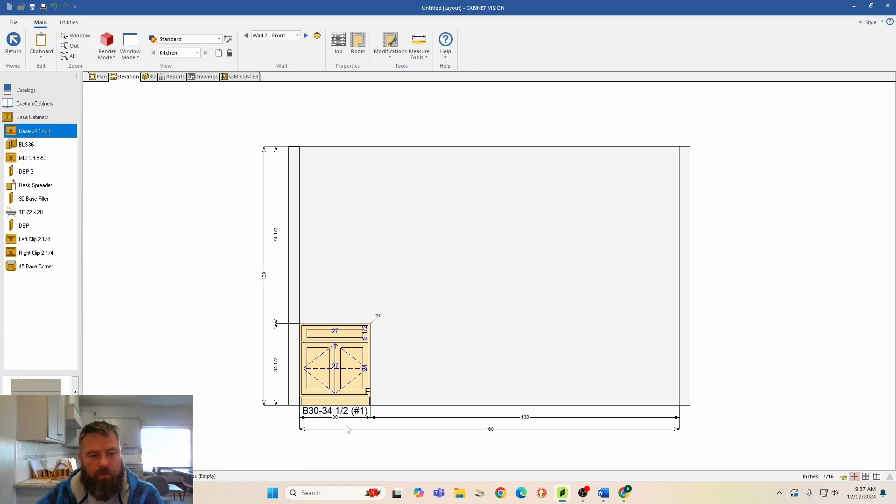
# - Set the base cabinet's Change Cab Name attribute to False and its height to 35 inches
pyautogui.scroll(2, 348, 427)
pyautogui.moveTo(402, 369); pyautogui.dragTo(442, 376, button='middle')
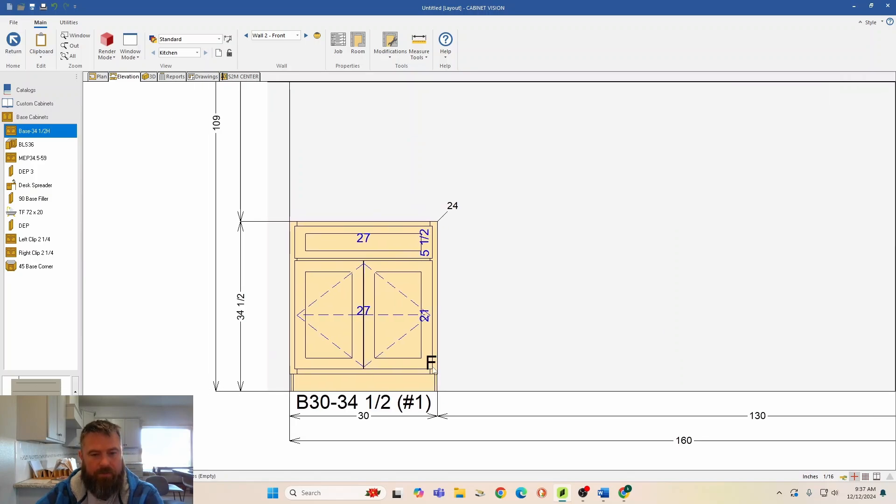
pyautogui.click(313, 304)
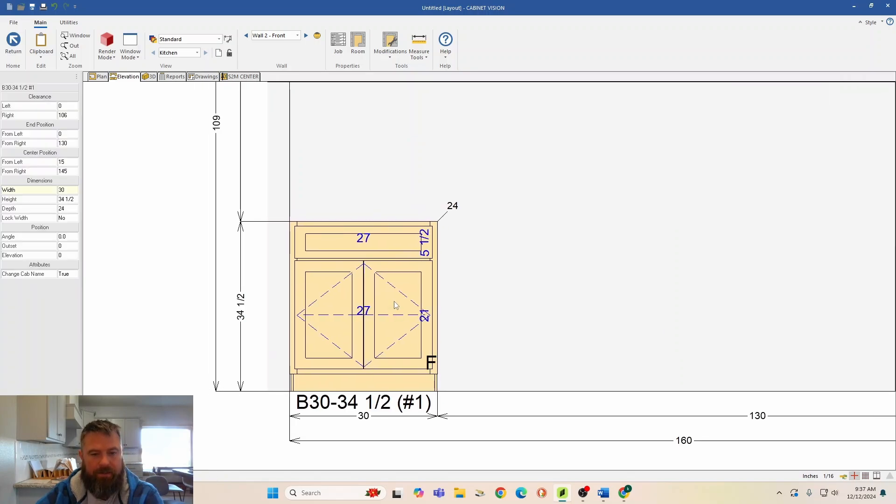
pyautogui.click(69, 275)
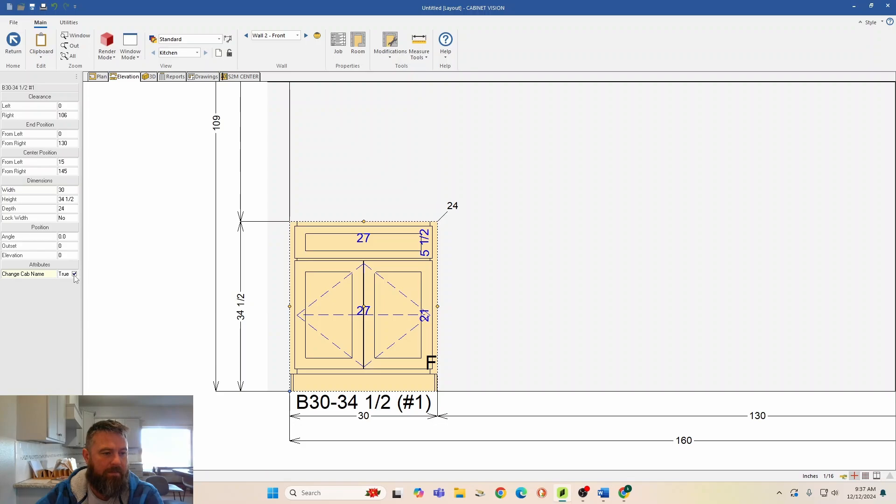
pyautogui.click(75, 275)
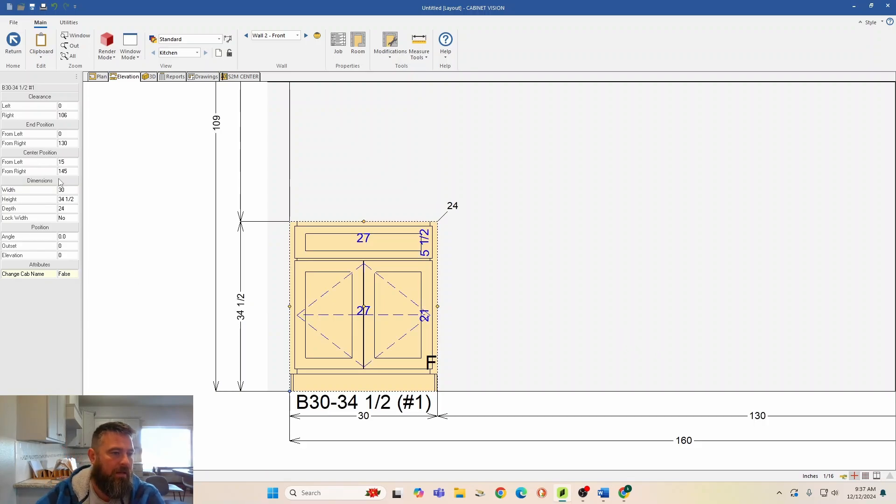
pyautogui.click(67, 190)
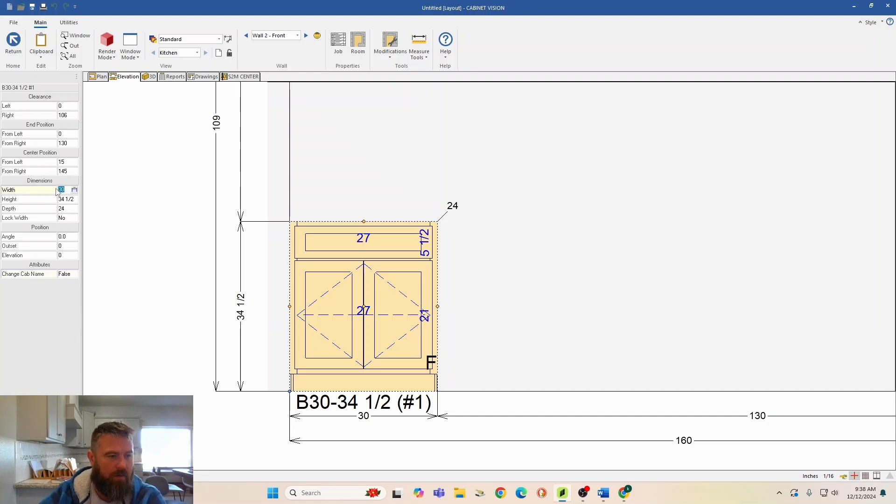
pyautogui.click(71, 201)
pyautogui.write('35')
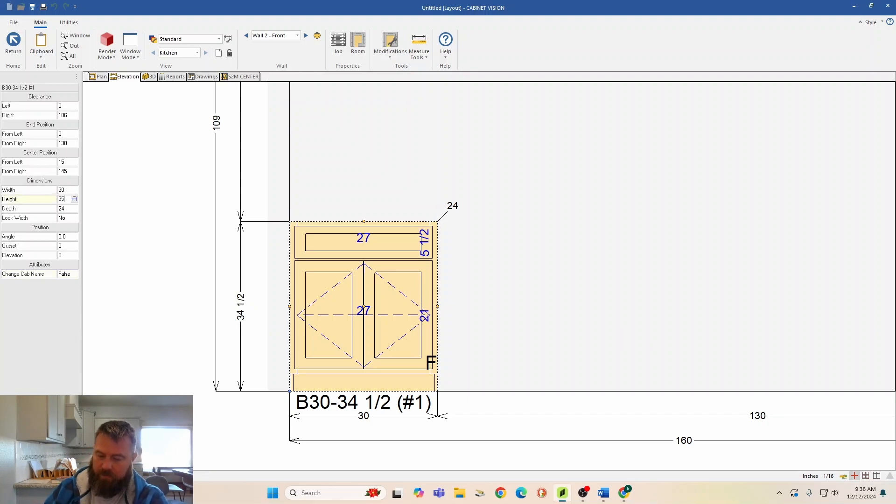
pyautogui.press('Return')
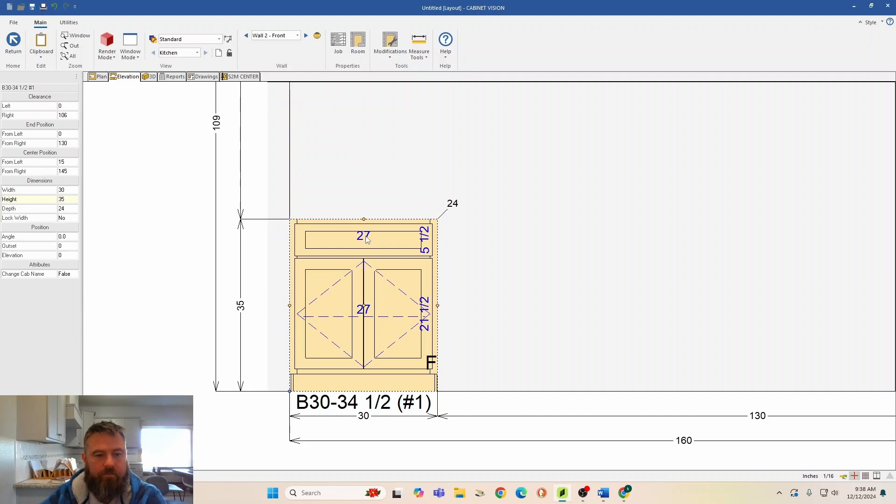
# - Remove the finished end from the base cabinet so both of its ends are unfinished
pyautogui.rightClick(400, 313)
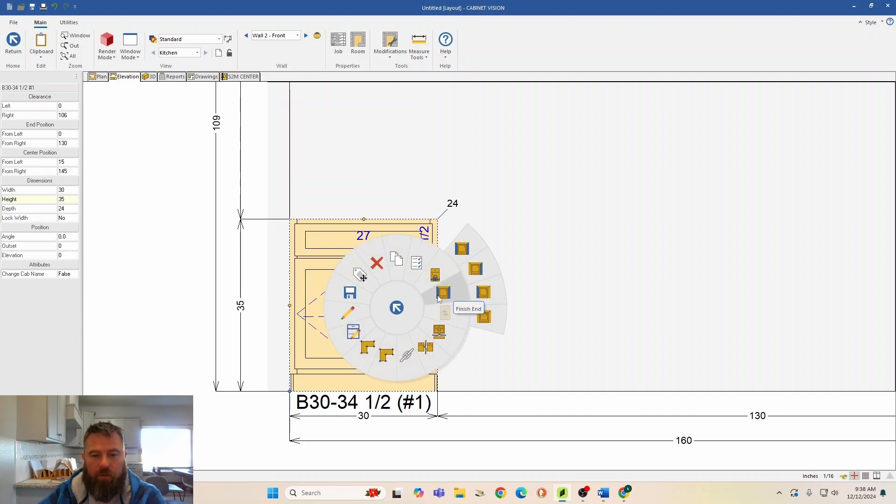
pyautogui.rightClick(328, 243)
pyautogui.moveTo(373, 223)
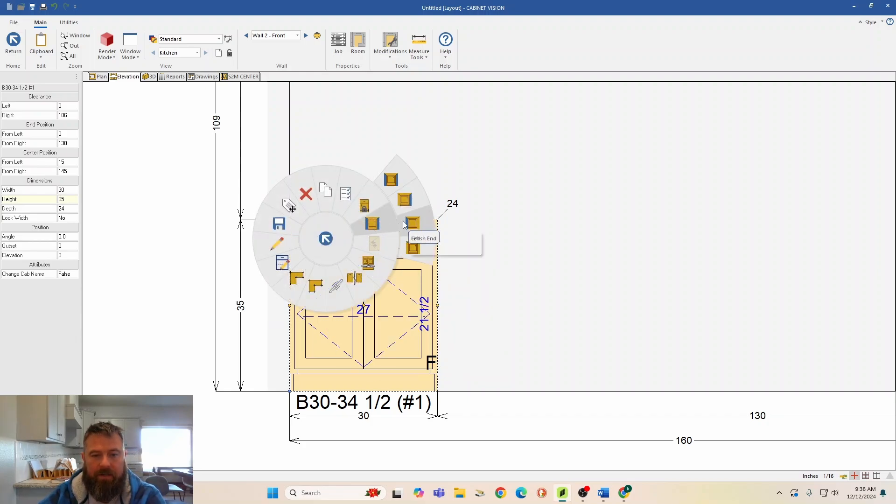
pyautogui.click(424, 250)
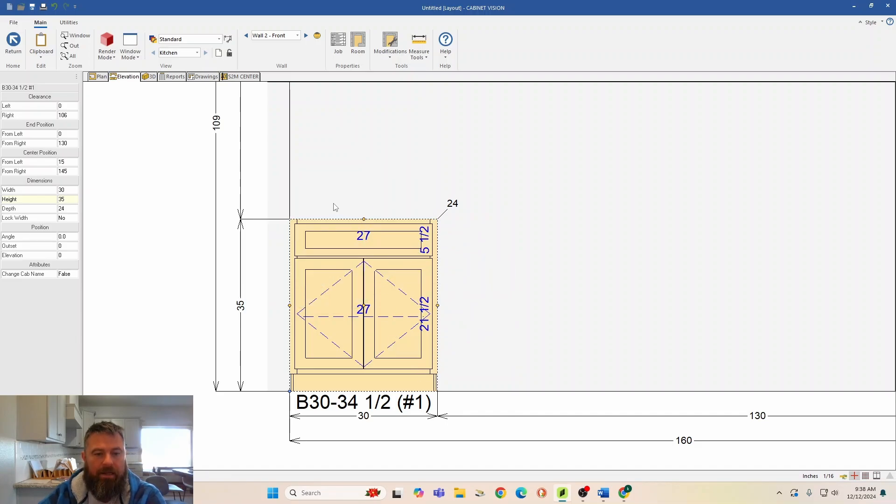
pyautogui.click(540, 278)
# - Inspect the base cabinet's face, drawer box and exposed side up close in elevation and 3D
pyautogui.scroll(4, 397, 352)
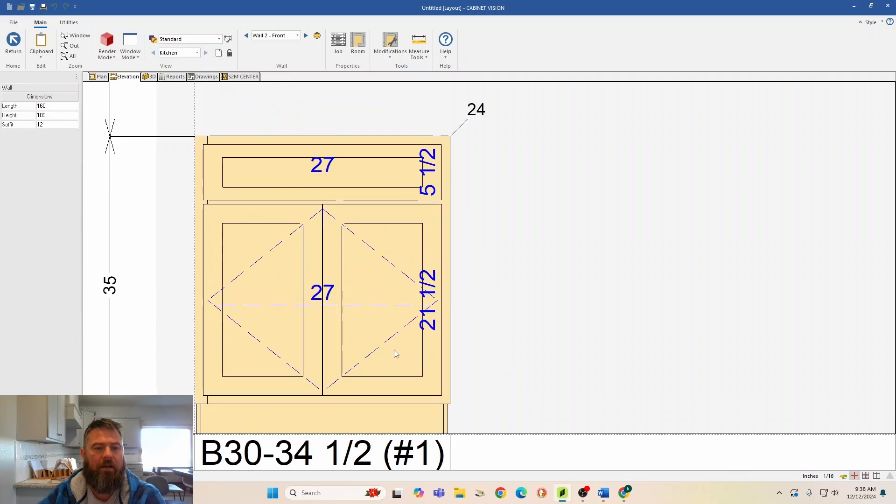
pyautogui.moveTo(331, 322); pyautogui.dragTo(410, 324, button='middle')
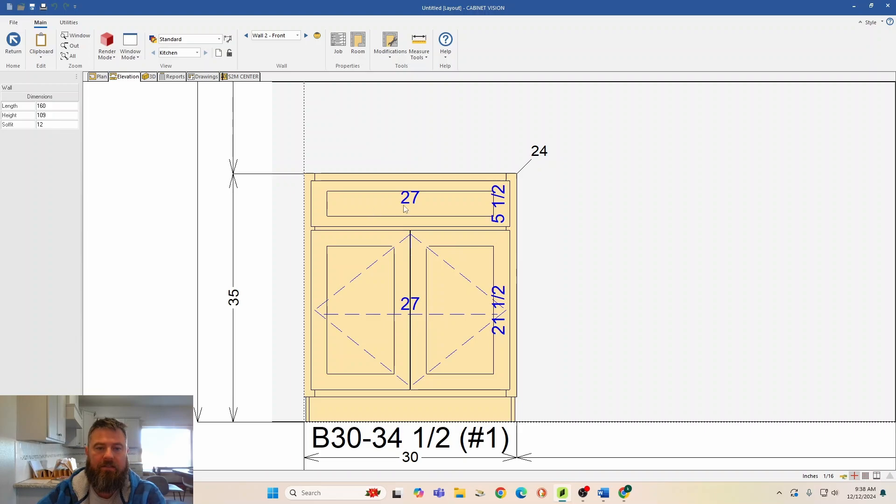
pyautogui.press('F5')
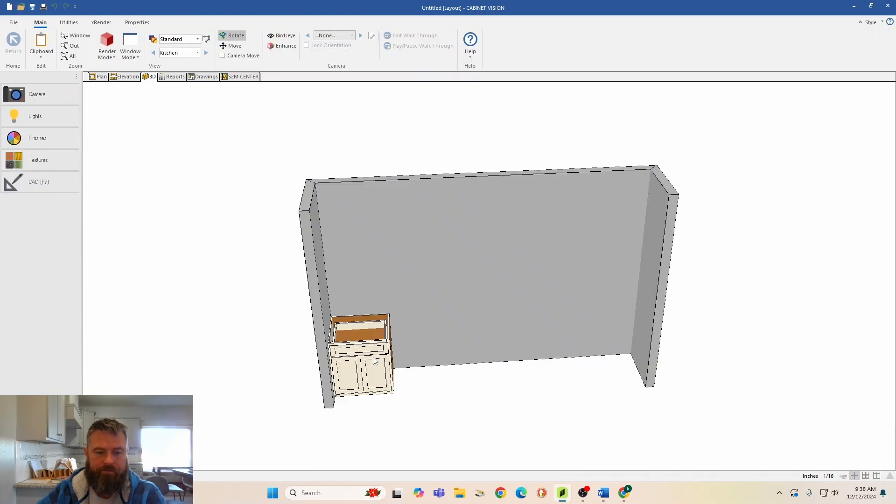
pyautogui.scroll(5, 373, 360)
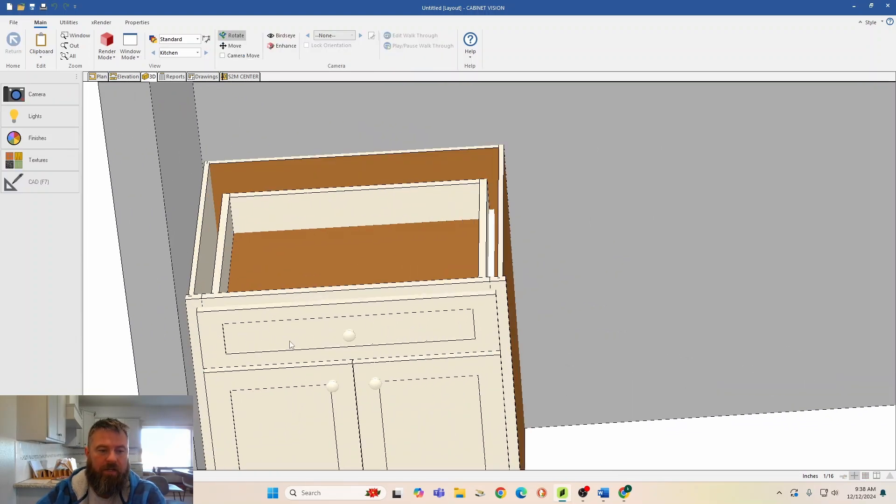
pyautogui.moveTo(357, 348); pyautogui.dragTo(364, 287)
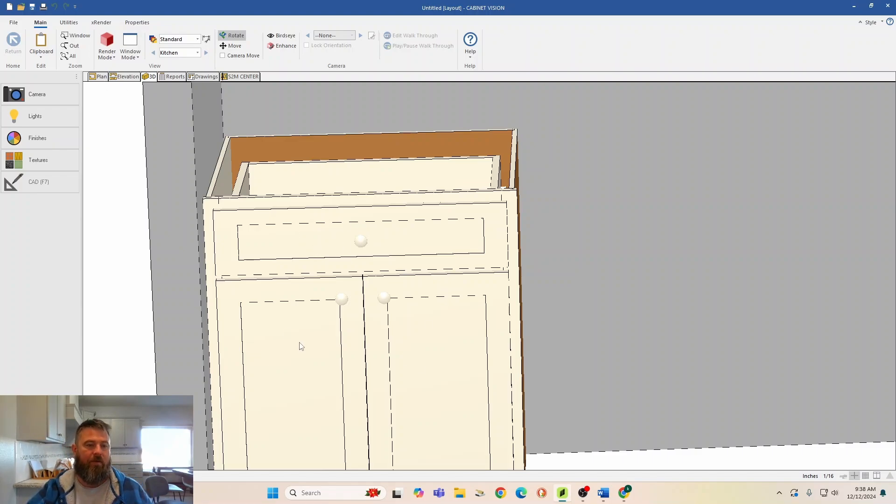
# - Change the base cabinet's drawer front style to MDF Slab Shaker, keeping the Shaker Door set route path
pyautogui.click(125, 76)
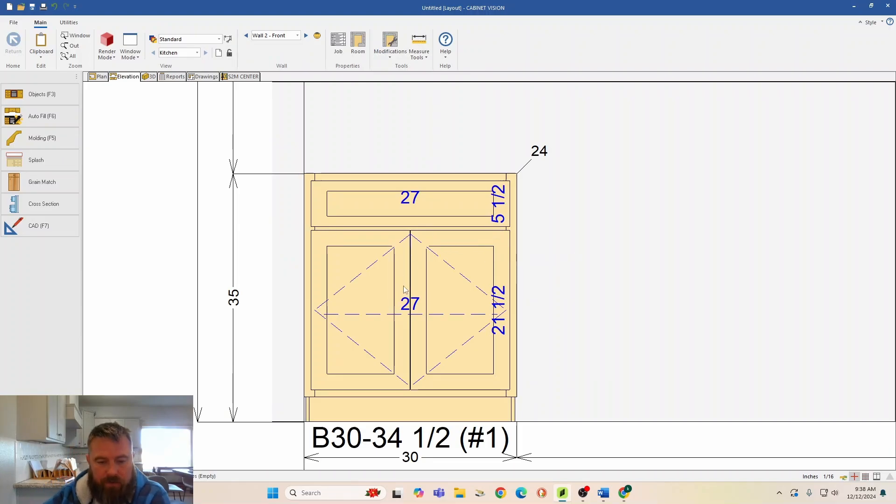
pyautogui.doubleClick(398, 238)
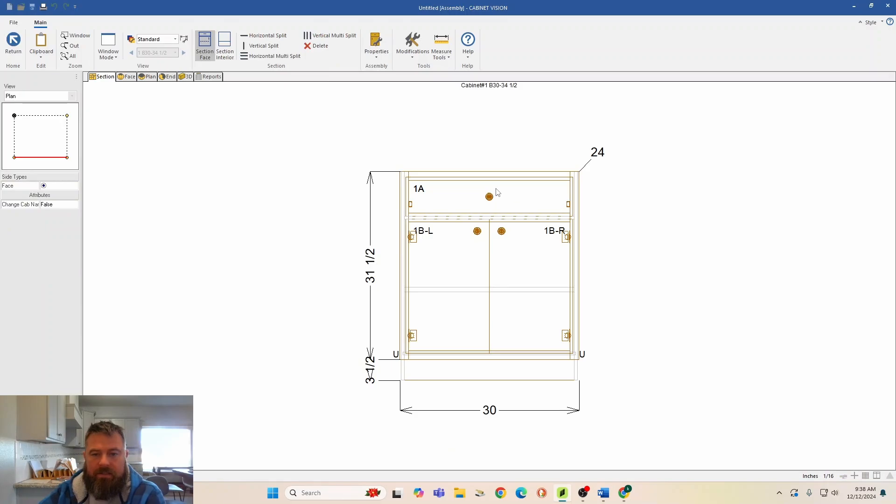
pyautogui.rightClick(449, 204)
pyautogui.click(479, 177)
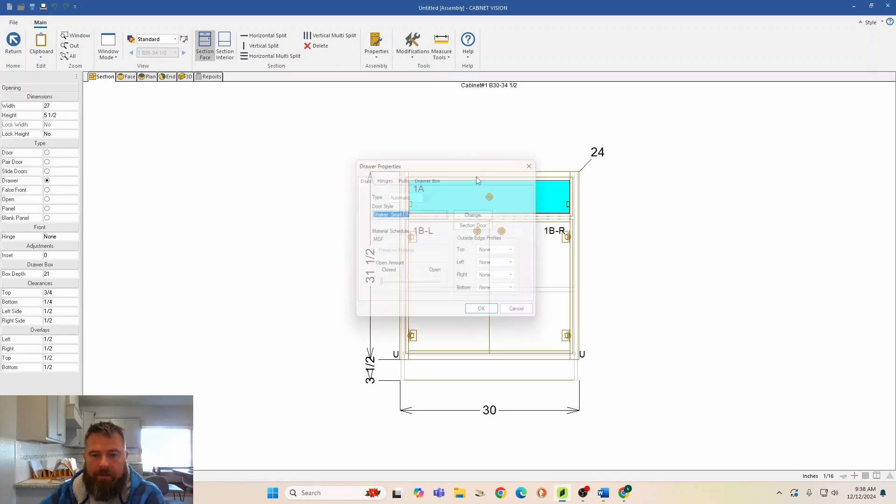
pyautogui.click(477, 214)
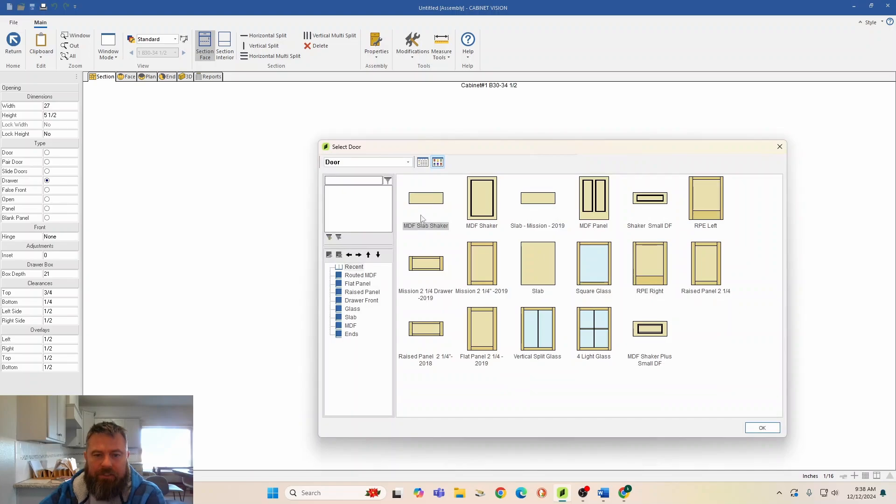
pyautogui.doubleClick(427, 200)
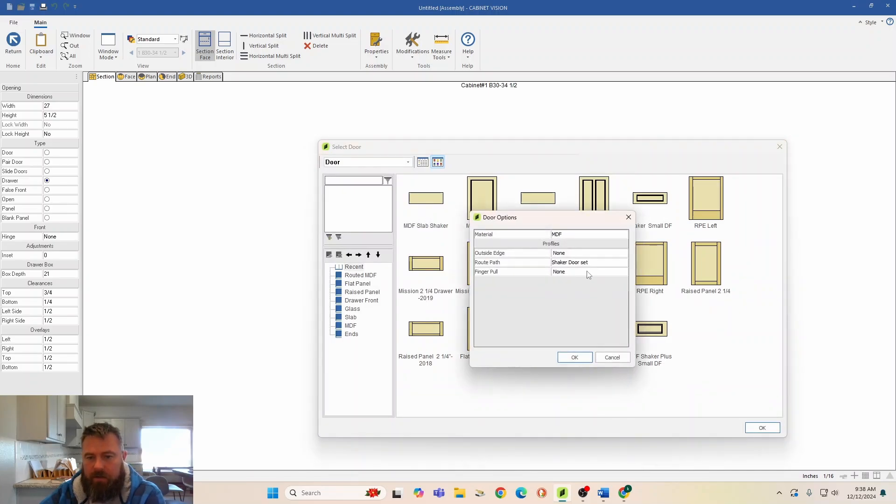
pyautogui.click(575, 357)
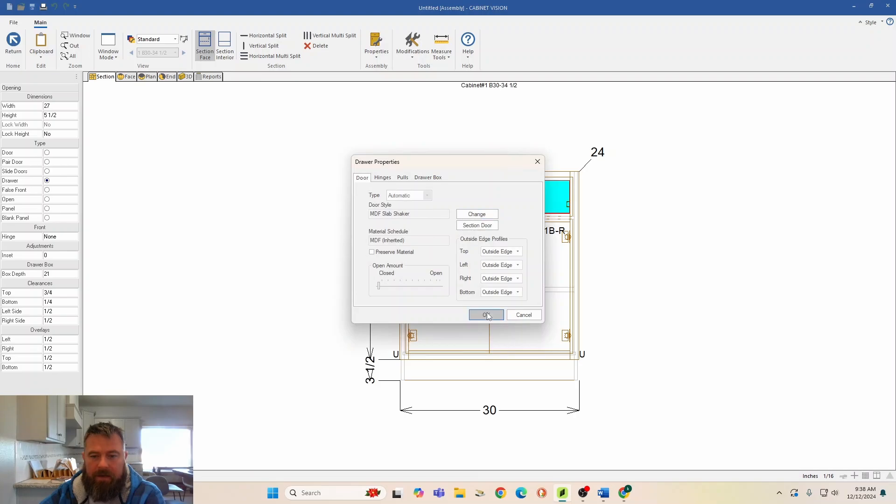
pyautogui.click(486, 315)
# - Set the width of the rail between the drawer and the doors to 2 inches
pyautogui.click(452, 218)
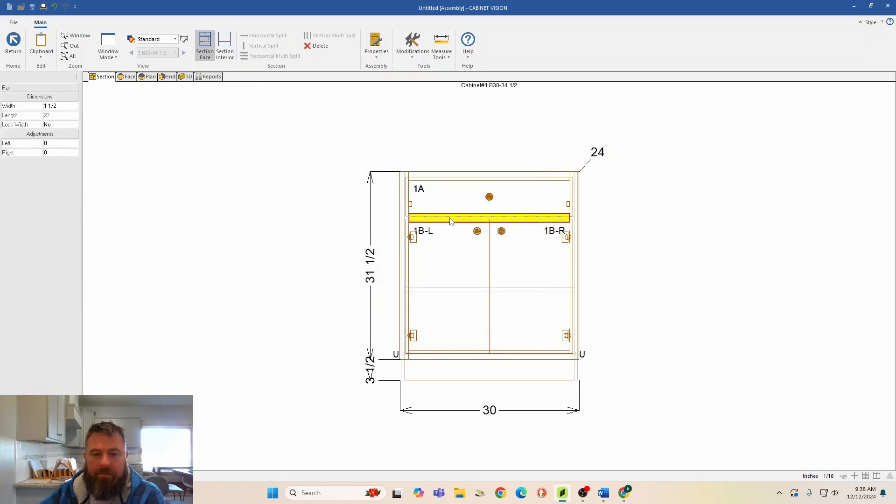
pyautogui.click(63, 109)
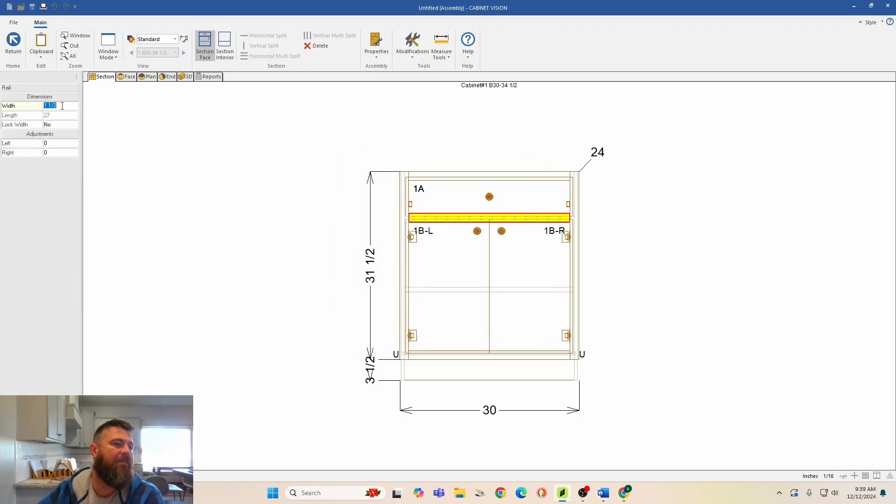
pyautogui.write('23')
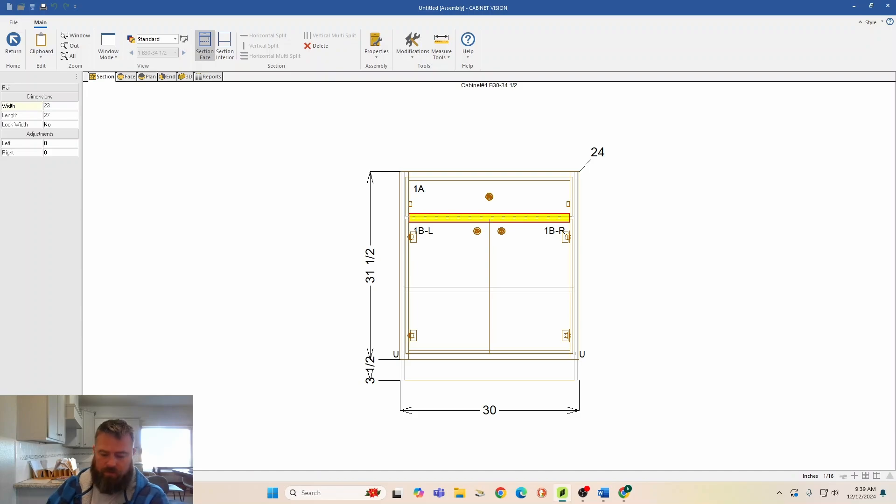
pyautogui.press('Return')
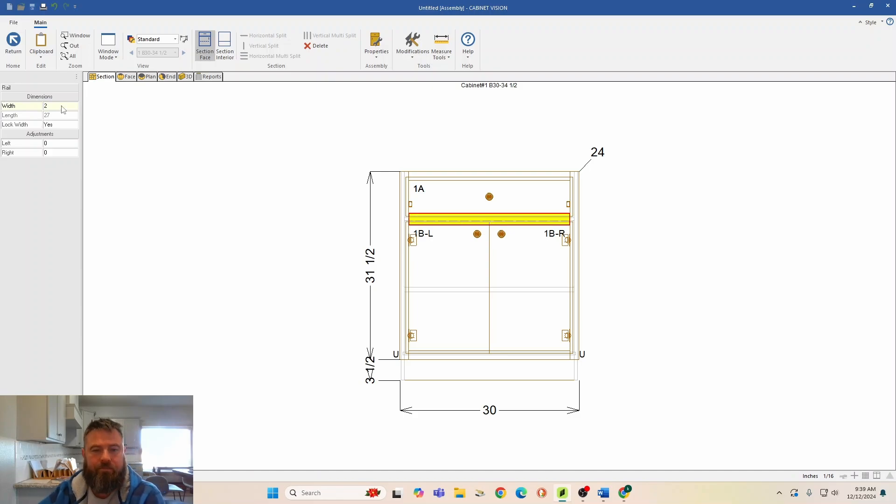
# - Delete the drawer stretcher from the base cabinet's interior section and return to the room layout
pyautogui.click(222, 48)
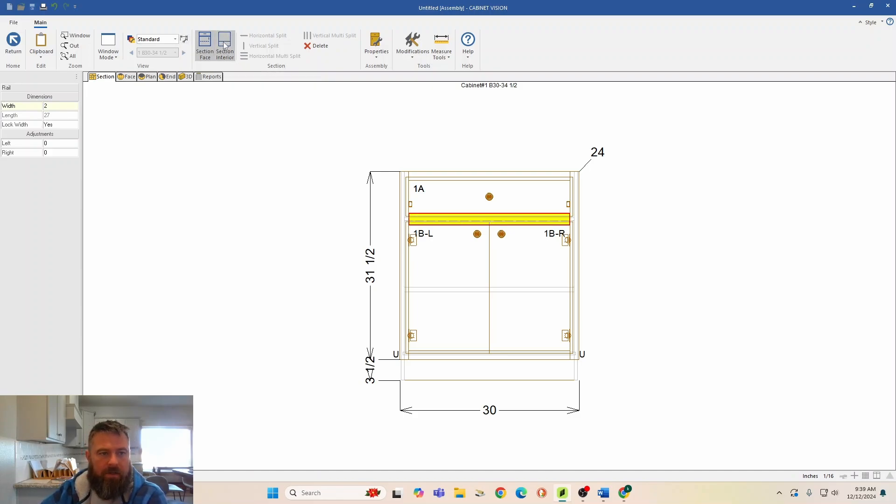
pyautogui.click(460, 222)
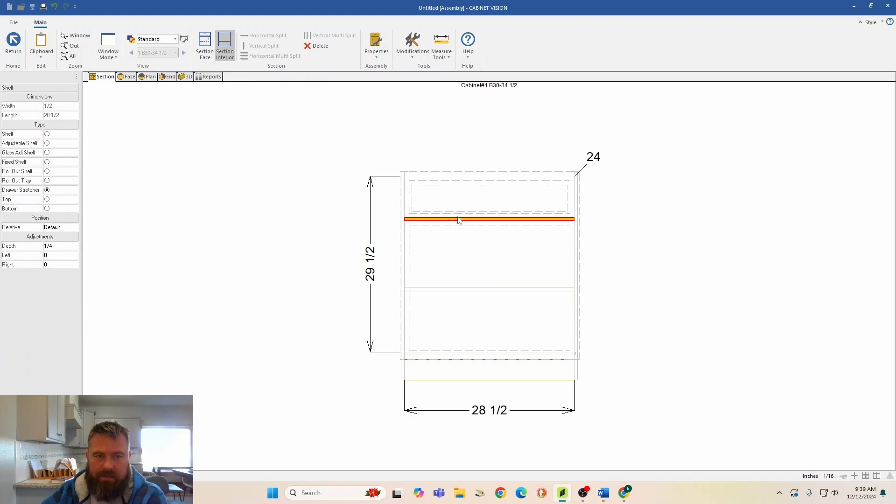
pyautogui.click(188, 77)
pyautogui.moveTo(576, 308); pyautogui.dragTo(404, 480)
pyautogui.moveTo(680, 383)
pyautogui.mouseDown()
pyautogui.moveTo(432, 112)
pyautogui.moveTo(495, 168)
pyautogui.moveTo(570, 207)
pyautogui.mouseUp()
pyautogui.click(102, 76)
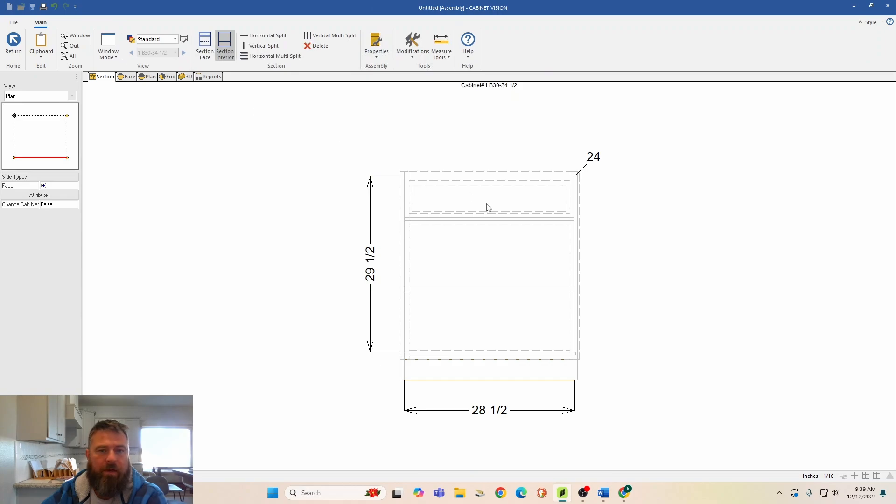
pyautogui.click(478, 219)
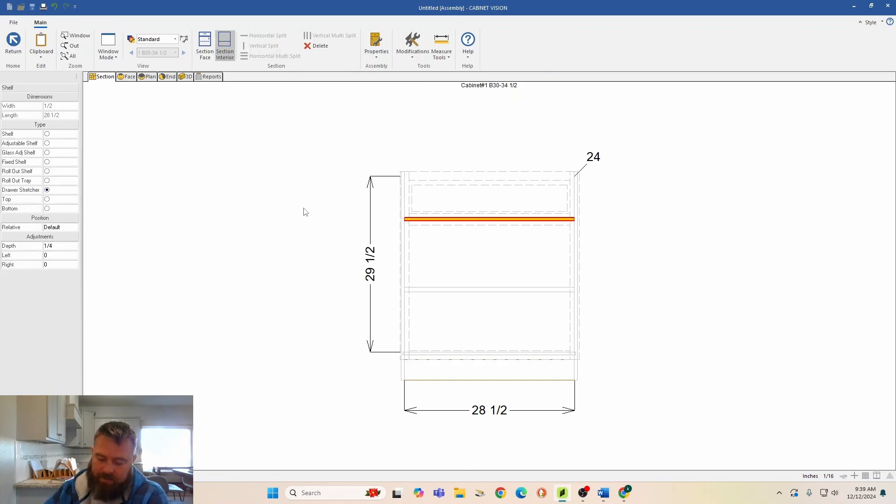
pyautogui.press('Escape')
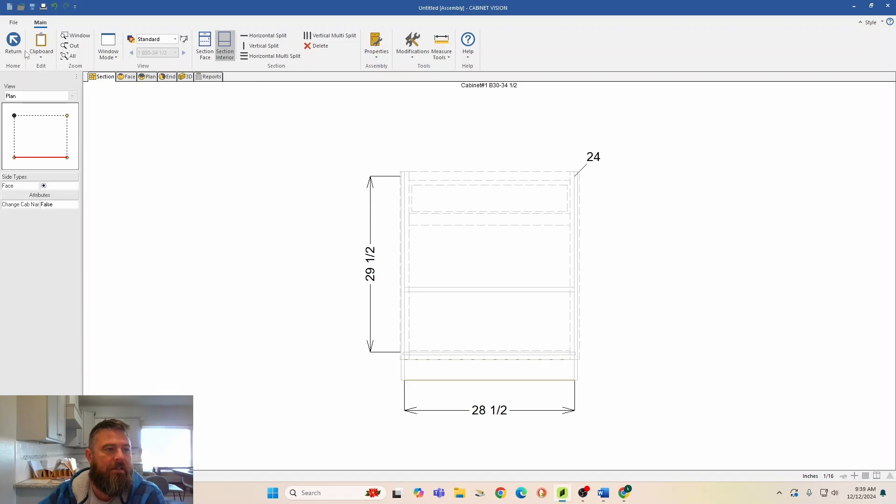
pyautogui.click(14, 42)
# - Examine the base cabinet's slab drawer front, mid rail and toe area in elevation and 3D
pyautogui.scroll(-3, 483, 299)
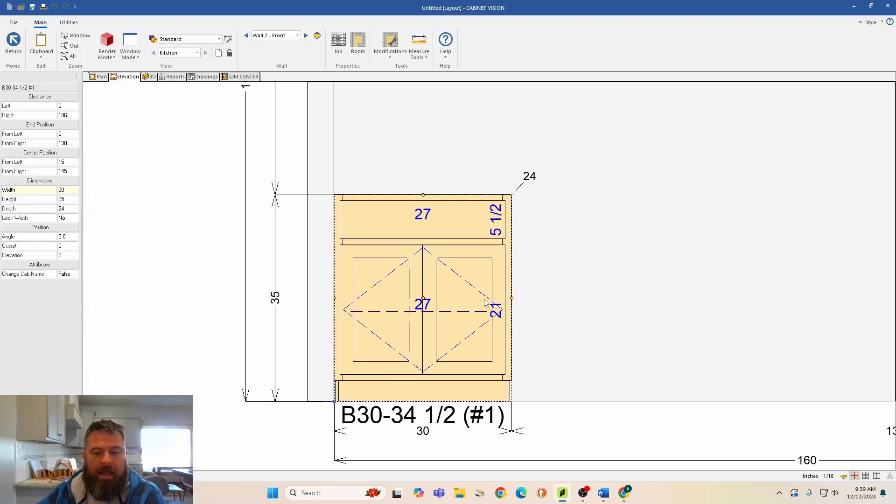
pyautogui.scroll(2, 514, 344)
pyautogui.scroll(2, 347, 272)
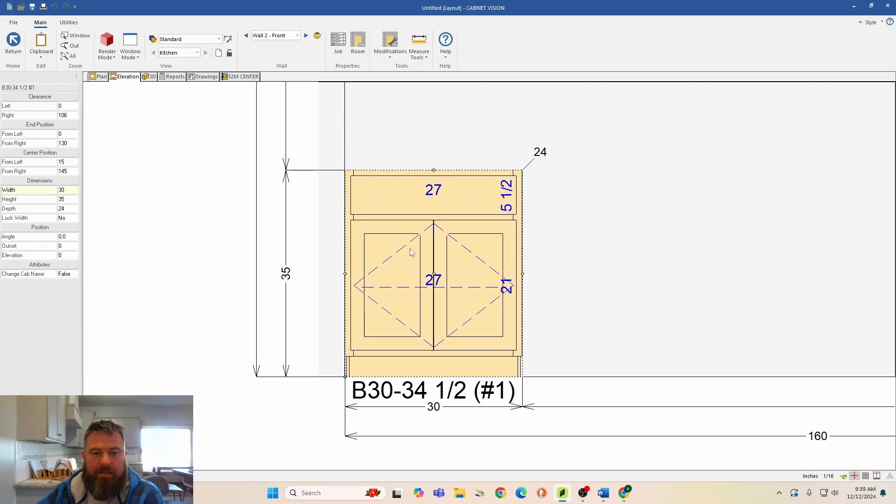
pyautogui.click(410, 249)
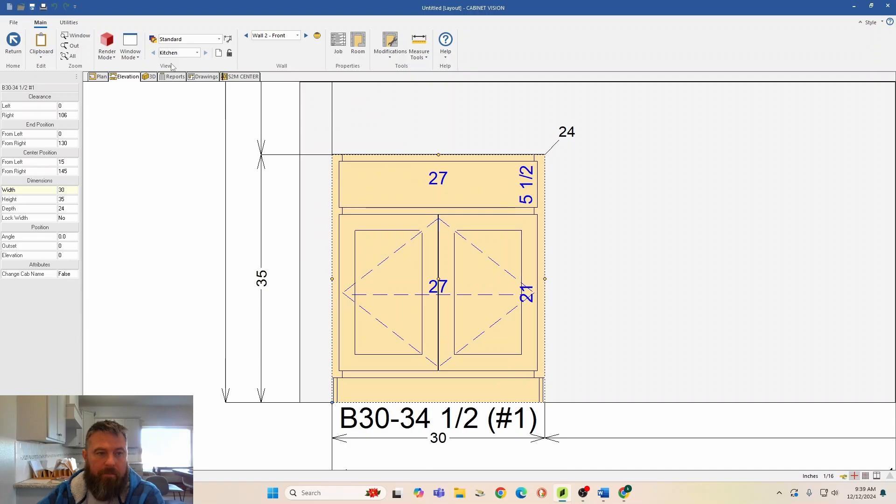
pyautogui.click(150, 77)
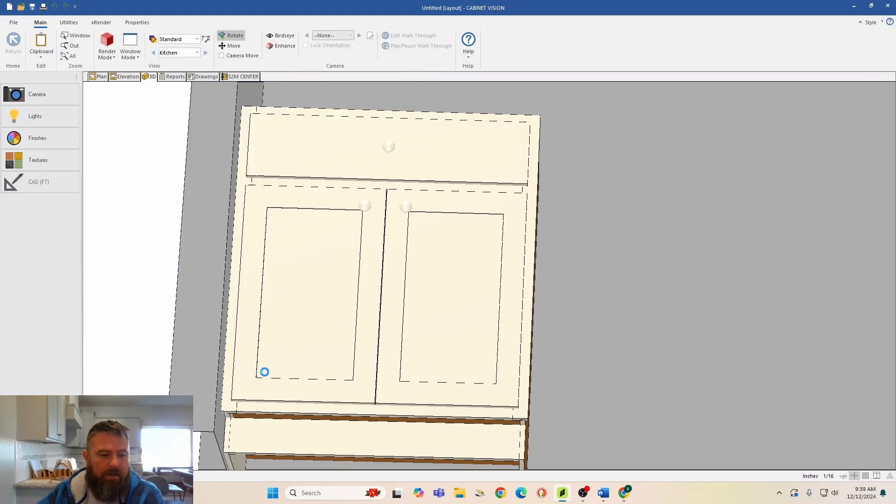
pyautogui.moveTo(265, 372); pyautogui.dragTo(286, 292, button='middle')
pyautogui.moveTo(436, 354)
pyautogui.mouseDown()
pyautogui.moveTo(368, 415)
pyautogui.moveTo(310, 416)
pyautogui.mouseUp()
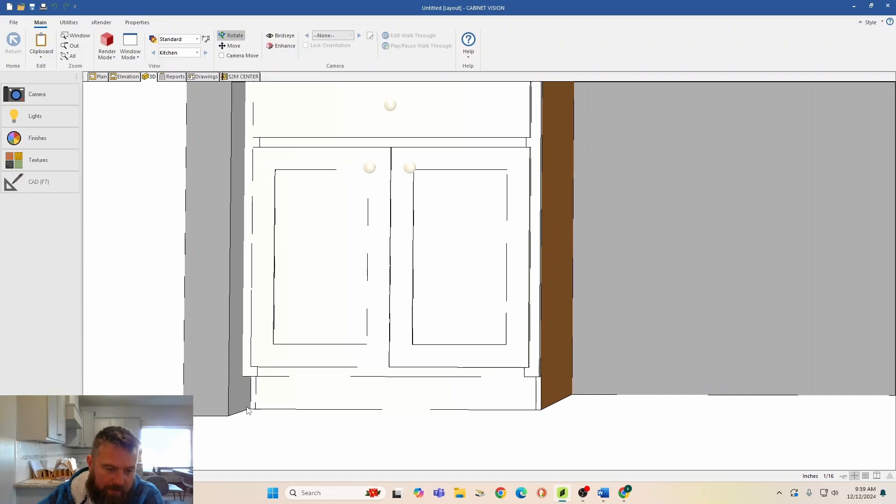
pyautogui.click(126, 78)
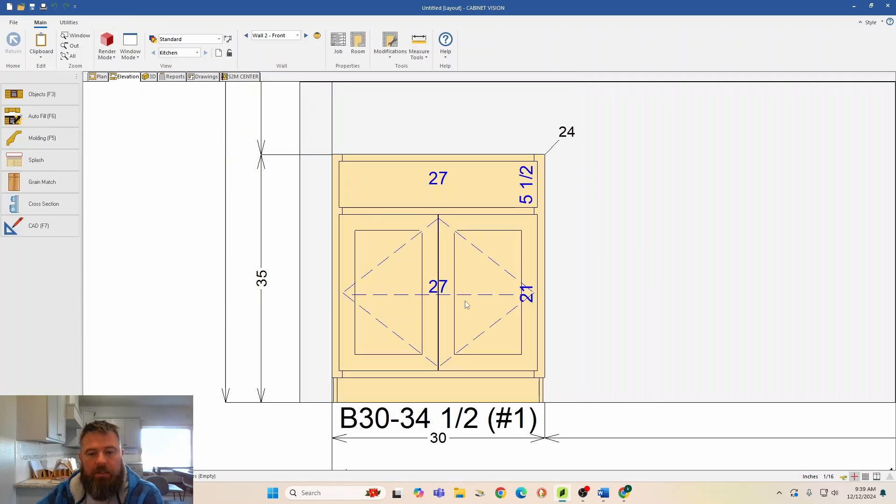
# - Extend the base cabinet's left stile with a height adjustment of 3.5 inches and check its lower end in 3D
pyautogui.doubleClick(446, 235)
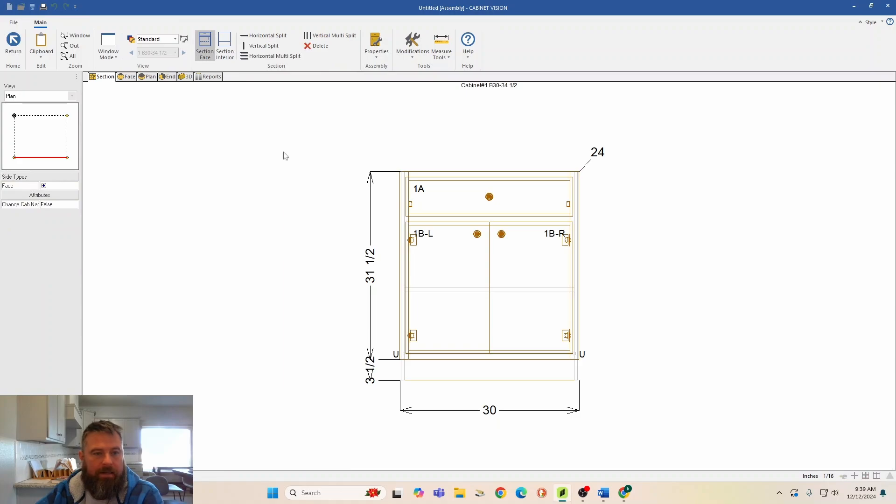
pyautogui.click(407, 256)
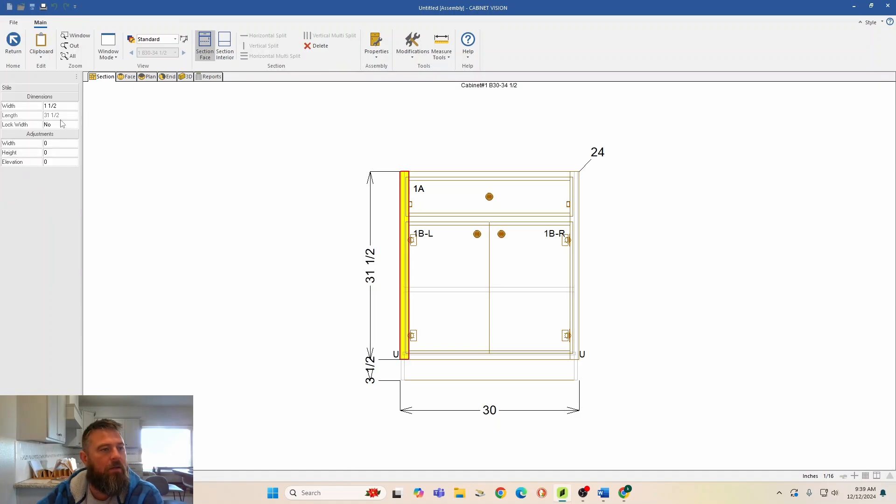
pyautogui.click(57, 152)
pyautogui.write('3.5')
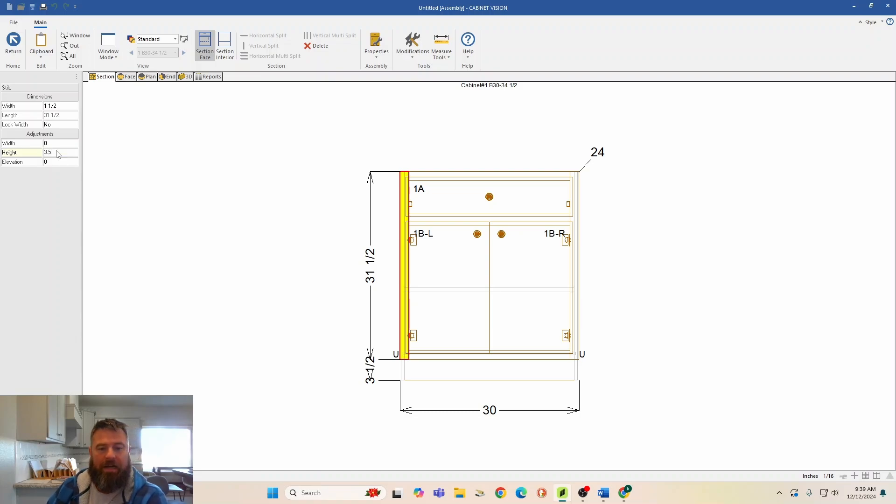
pyautogui.press('Return')
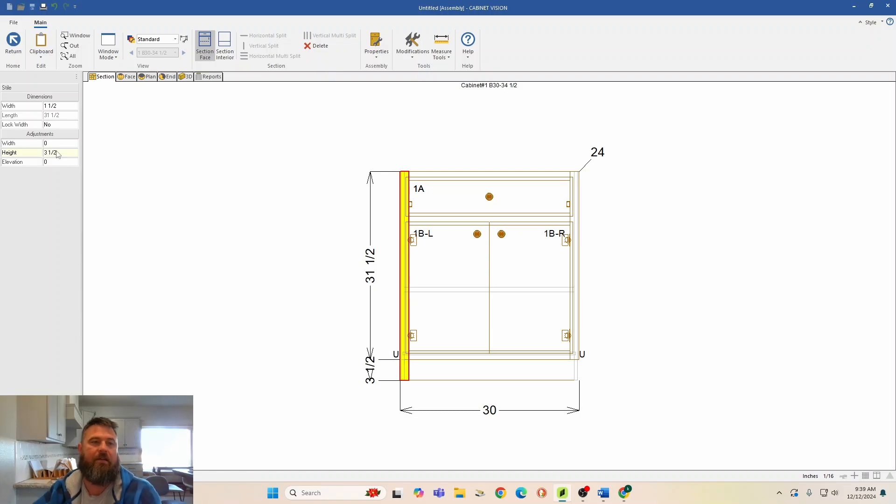
pyautogui.click(340, 280)
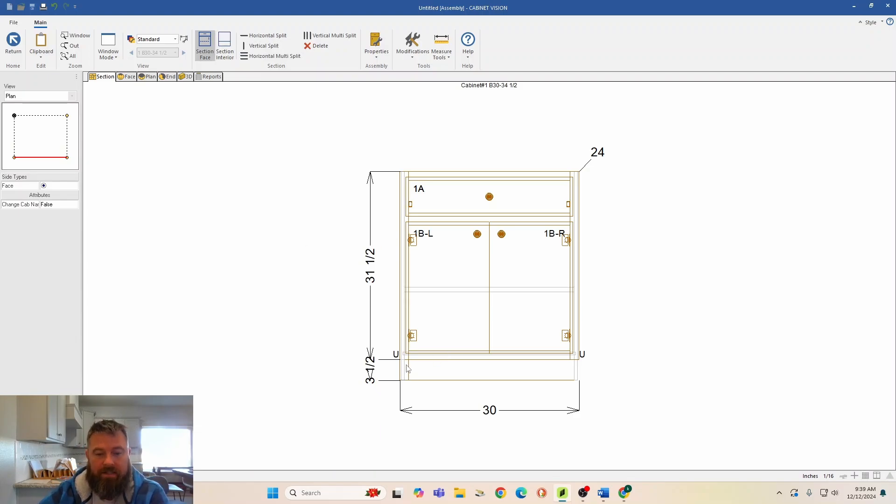
pyautogui.click(185, 76)
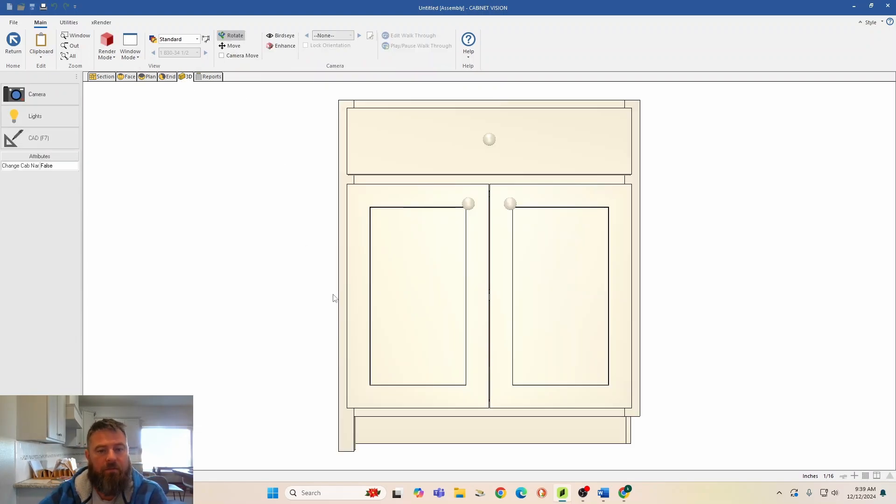
pyautogui.moveTo(286, 368); pyautogui.dragTo(574, 289)
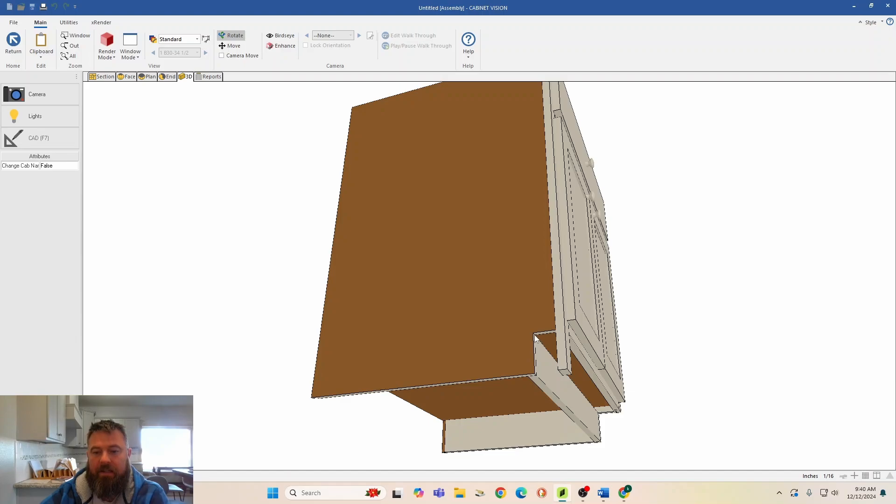
pyautogui.moveTo(548, 295); pyautogui.dragTo(543, 354)
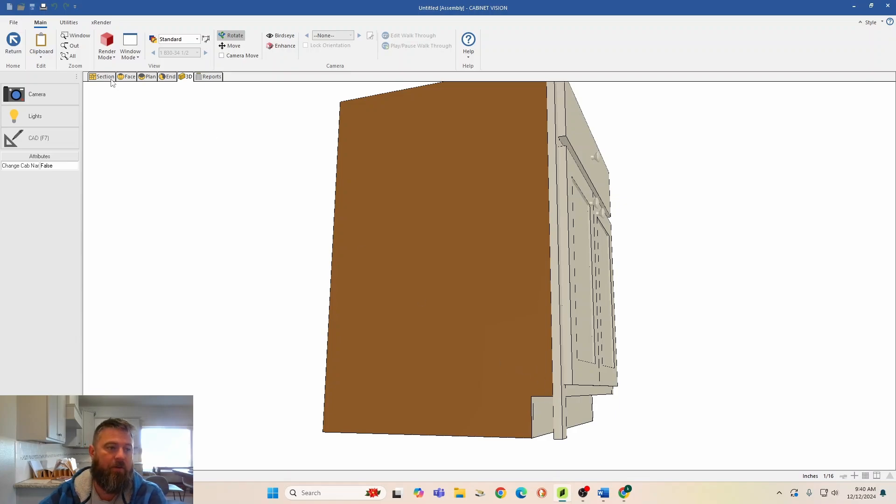
# - Set the cabinet's left side toe to Full End and check both cabinet ends in 3D
pyautogui.click(103, 78)
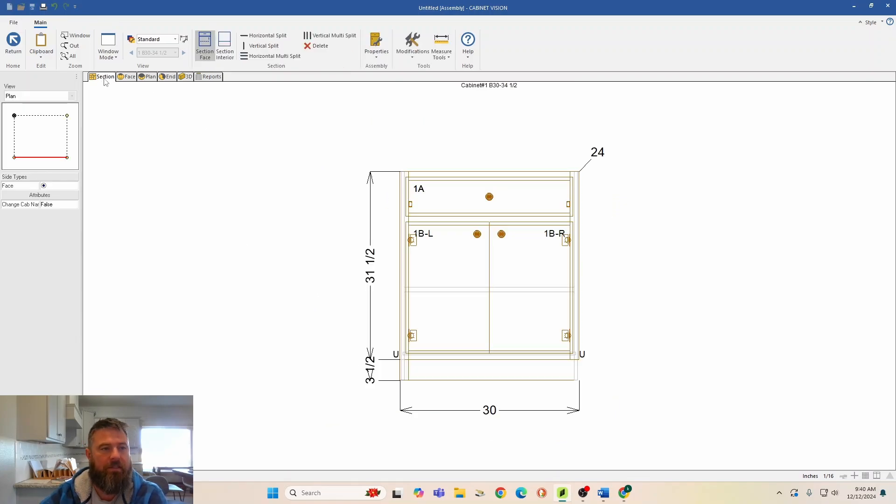
pyautogui.click(378, 58)
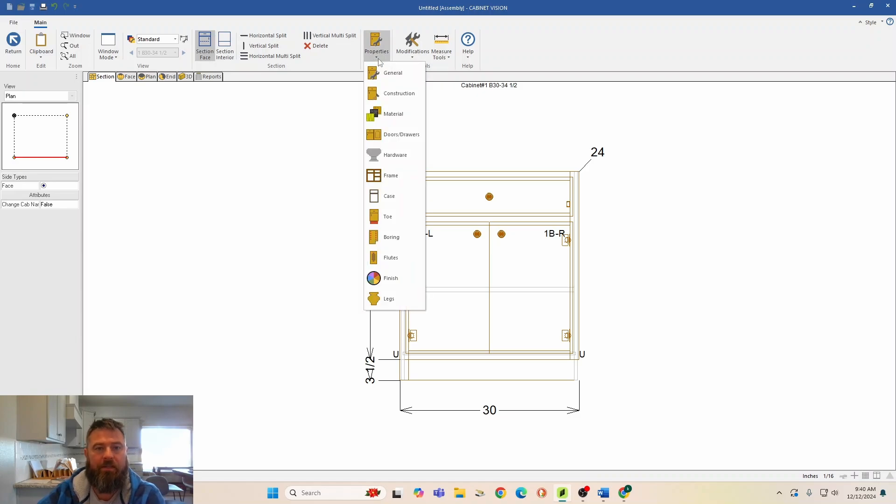
pyautogui.click(382, 220)
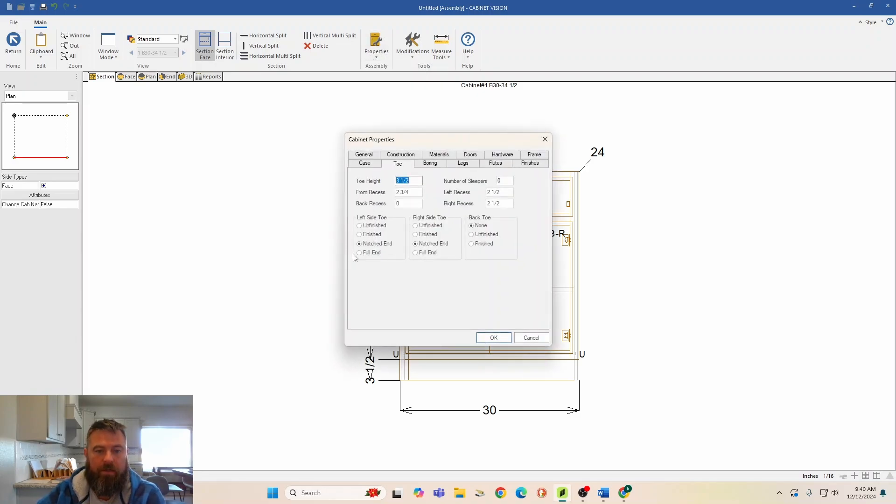
pyautogui.click(359, 253)
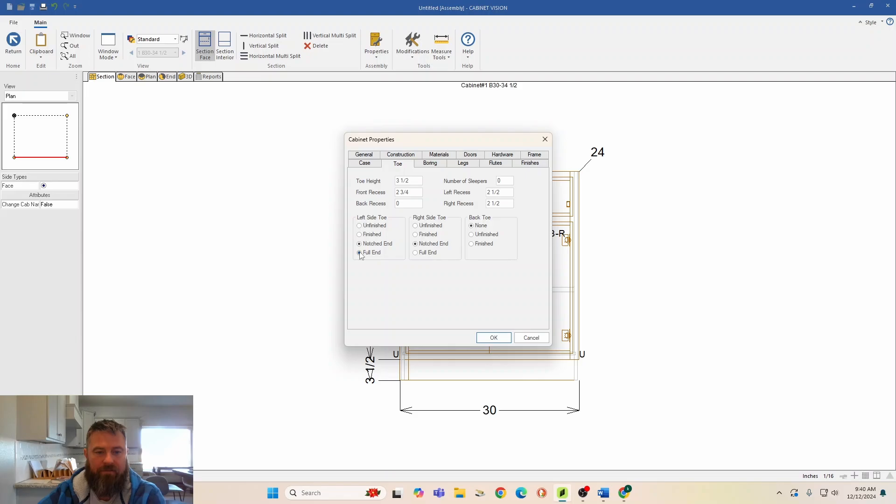
pyautogui.click(494, 339)
pyautogui.click(185, 76)
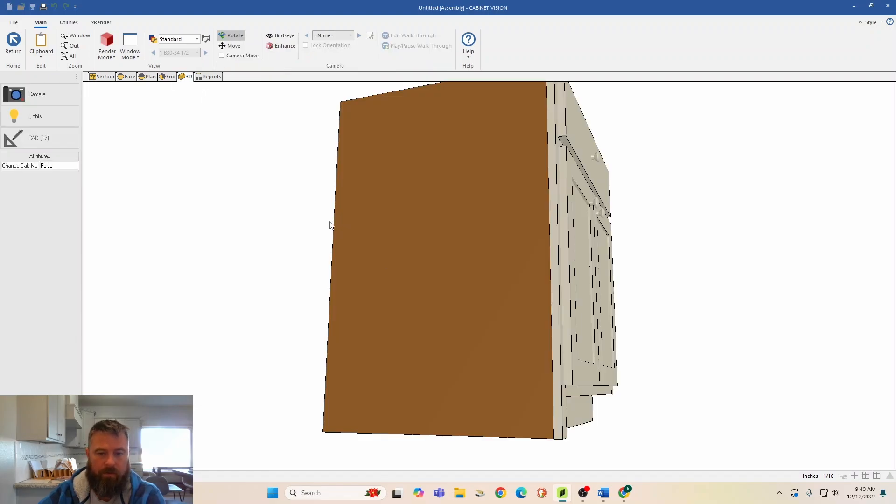
pyautogui.moveTo(453, 349); pyautogui.dragTo(640, 405)
pyautogui.moveTo(701, 404); pyautogui.dragTo(499, 381)
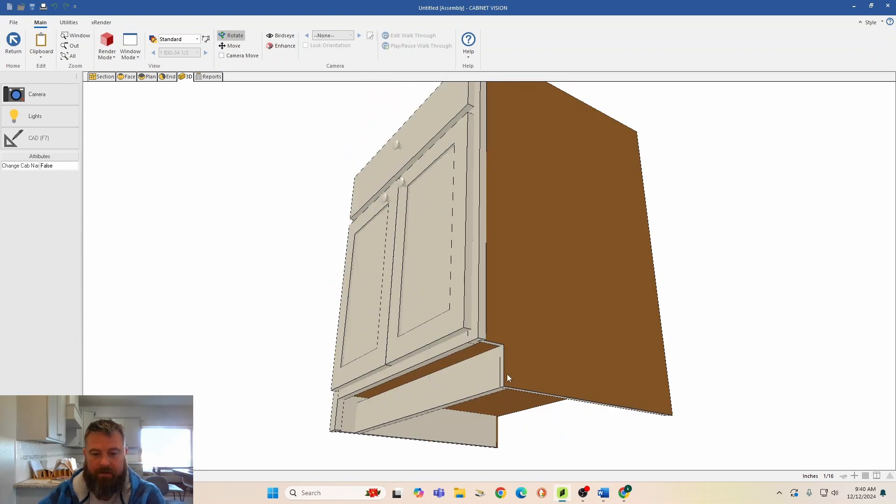
# - Finish inspecting the base cabinet in 3D, return to the room layout and rename the cabinet B30
pyautogui.moveTo(509, 344); pyautogui.dragTo(645, 358)
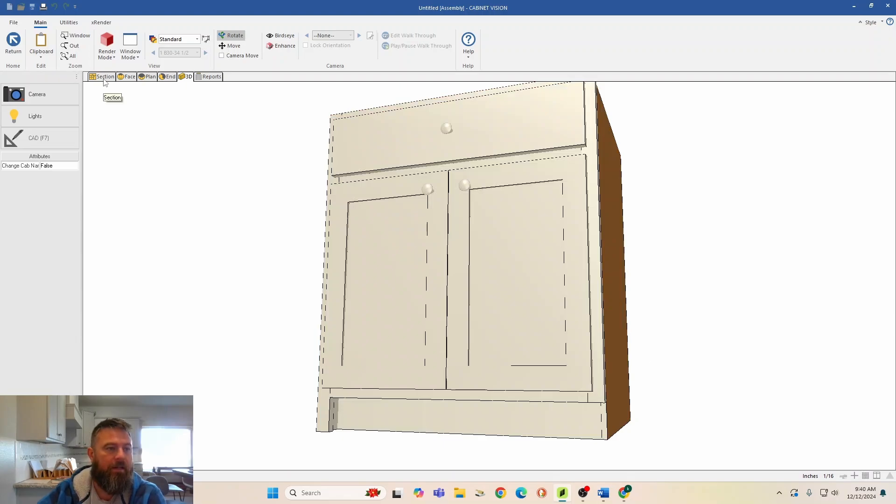
pyautogui.click(13, 42)
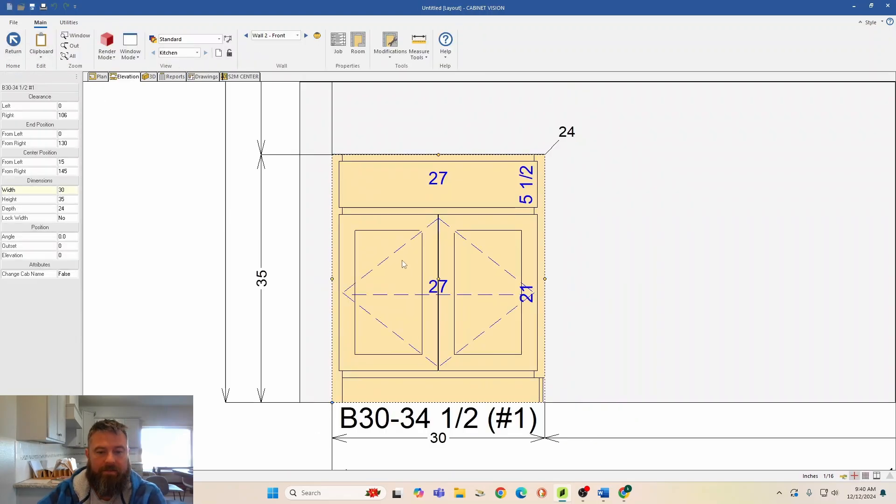
pyautogui.rightClick(398, 252)
pyautogui.click(428, 210)
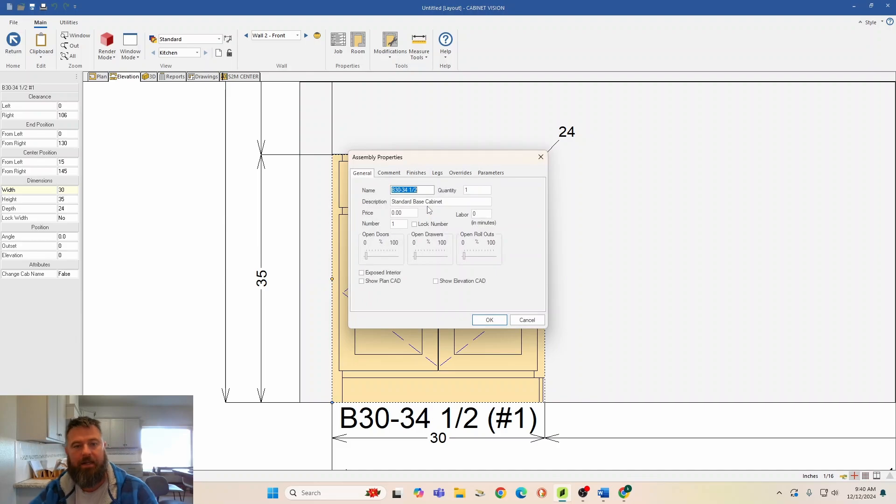
pyautogui.write('B30')
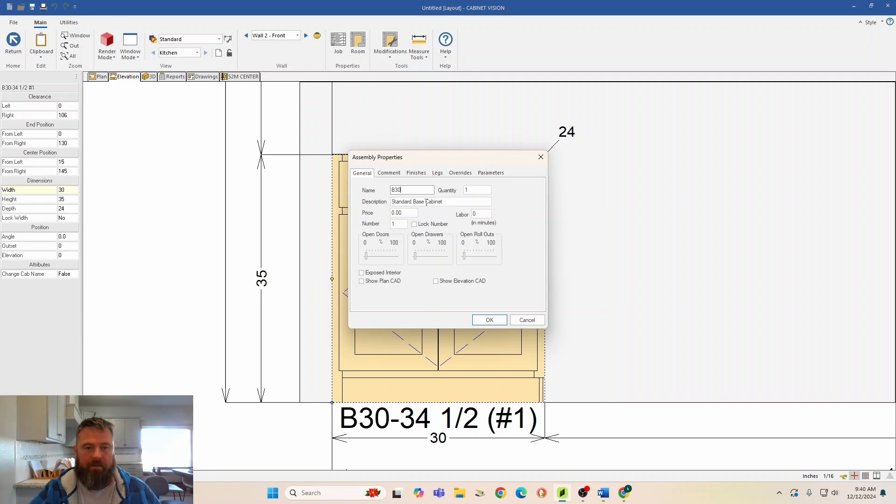
# - Add the comment lines "ESL", "MR 2" and "FINGER PULLS" to the B30 cabinet's assembly properties
pyautogui.click(386, 173)
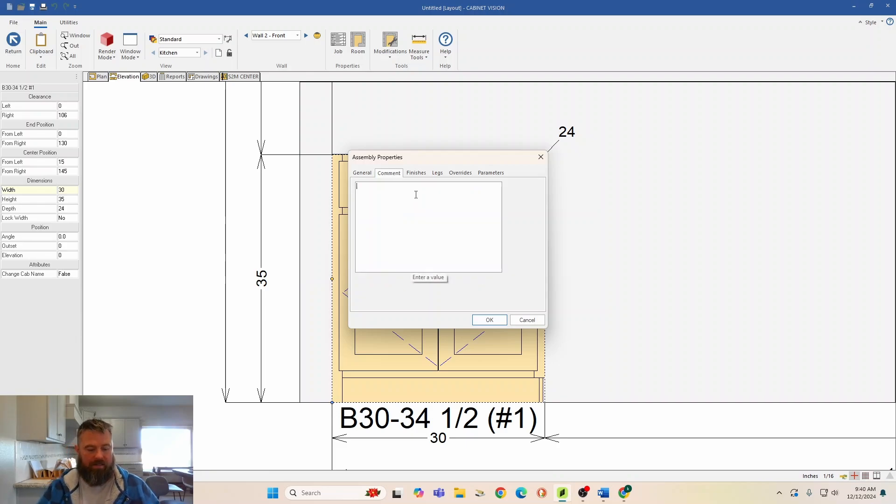
pyautogui.write('ESL')
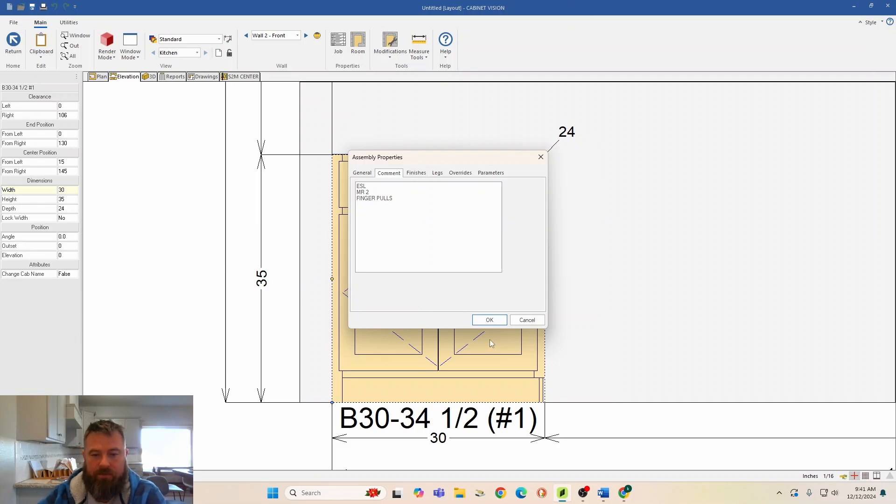
pyautogui.click(489, 319)
pyautogui.click(651, 299)
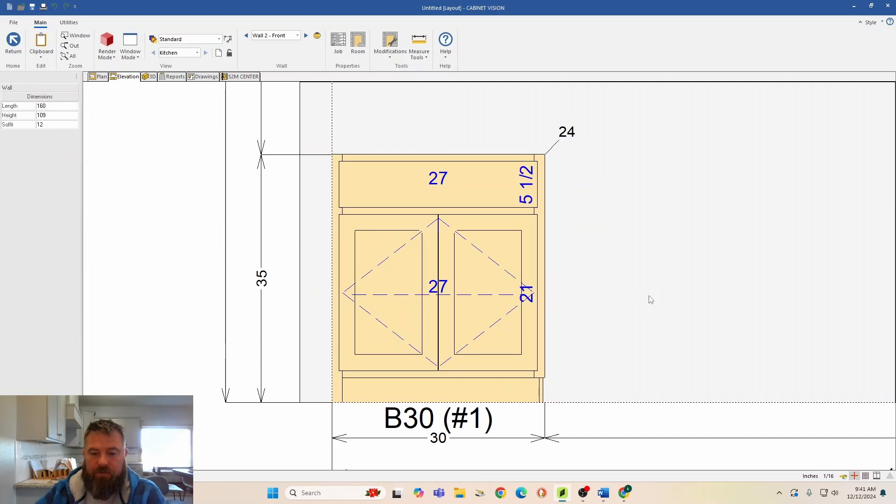
# - Save the job as Mason Valley-Riverstone in the CV 2023 folder
pyautogui.scroll(-3, 651, 300)
pyautogui.moveTo(749, 269); pyautogui.dragTo(579, 299, button='middle')
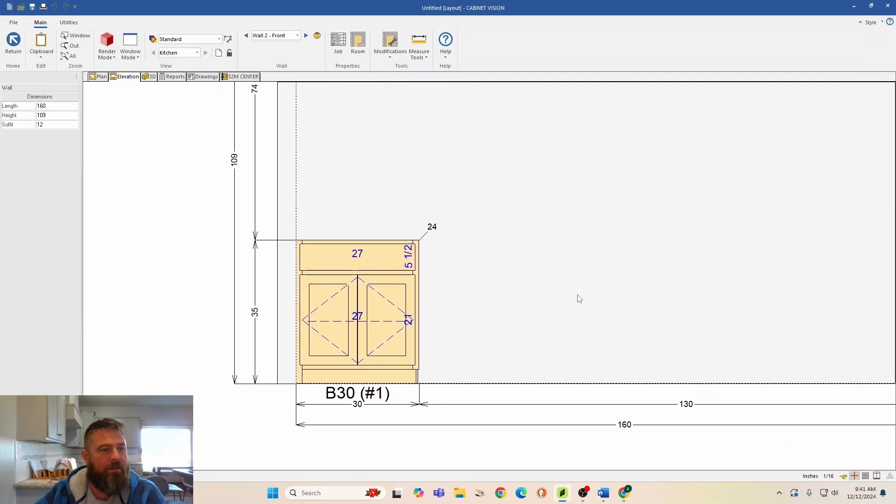
pyautogui.click(32, 7)
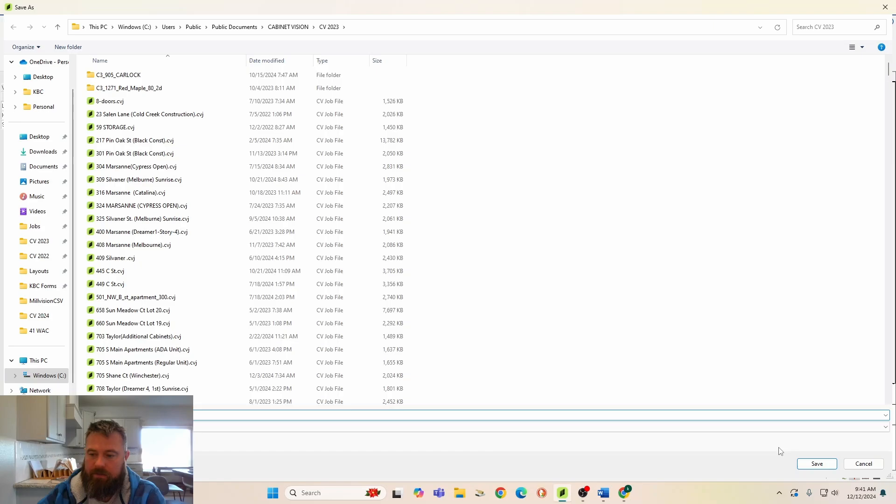
pyautogui.click(816, 463)
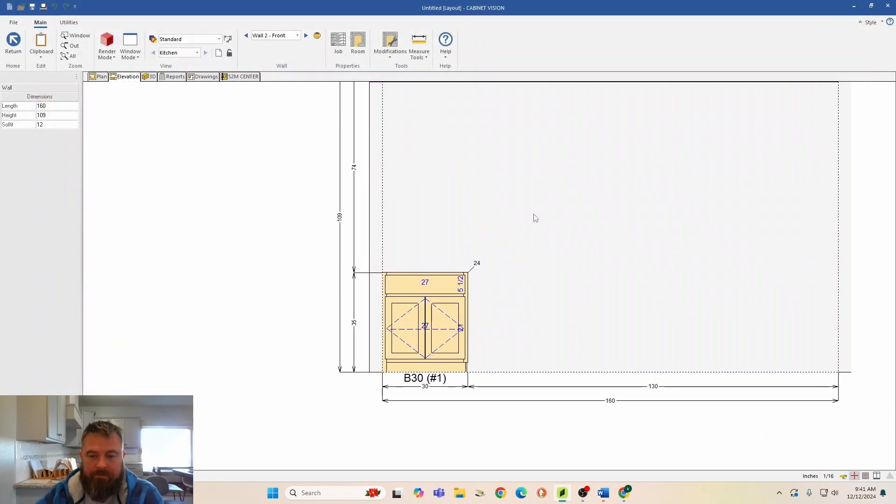
# - Check the floor plan PDF in the browser, return to CABINET VISION and place a copy of B30 against the original's right side
pyautogui.click(624, 493)
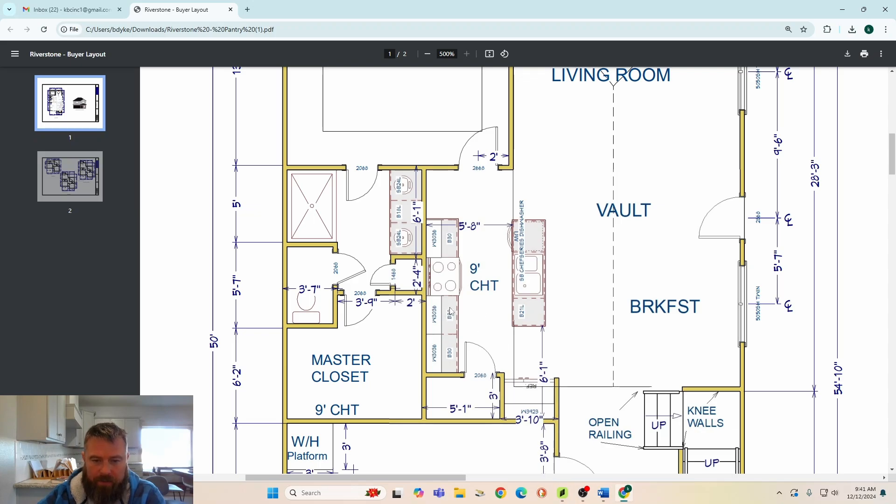
pyautogui.click(562, 492)
pyautogui.click(400, 319)
pyautogui.rightClick(399, 319)
pyautogui.click(400, 273)
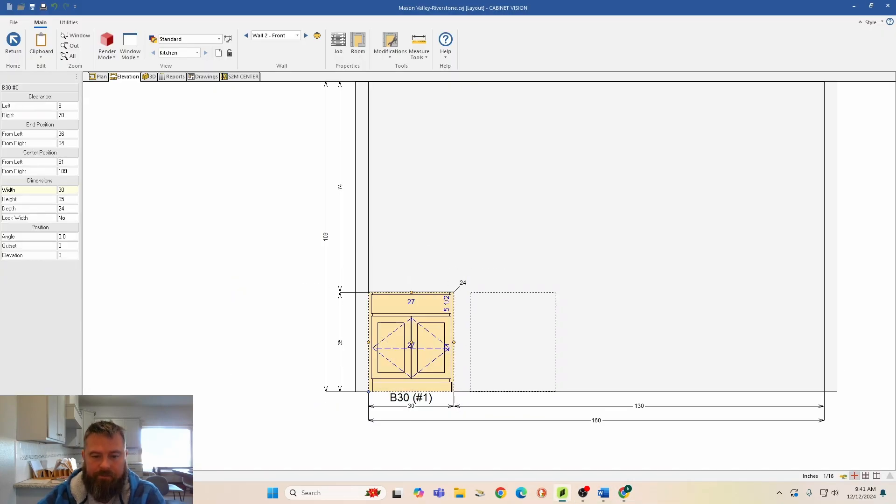
pyautogui.click(455, 388)
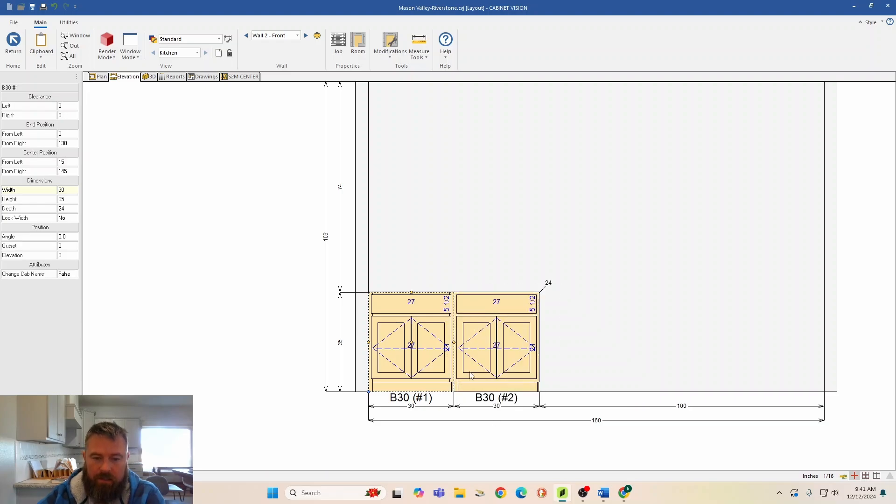
# - Reverse the assembly of the second B30 cabinet and return to the wall elevation
pyautogui.scroll(2, 471, 374)
pyautogui.moveTo(489, 389); pyautogui.dragTo(457, 297, button='middle')
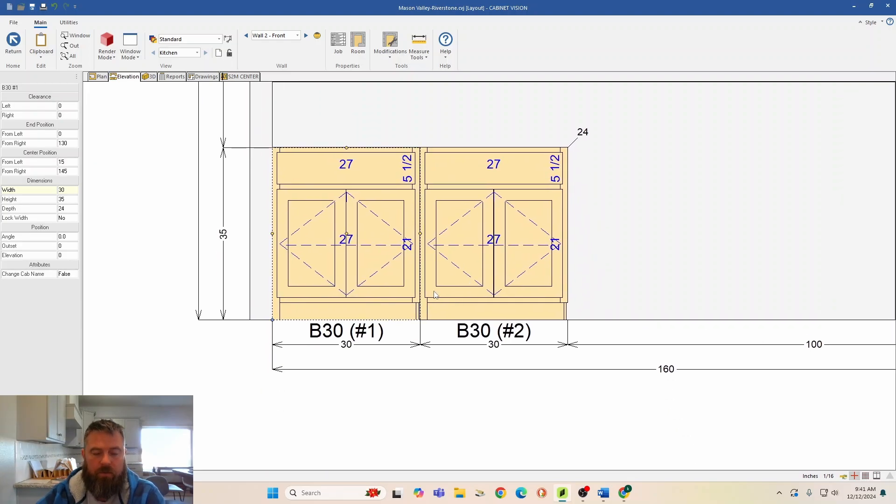
pyautogui.scroll(1, 434, 294)
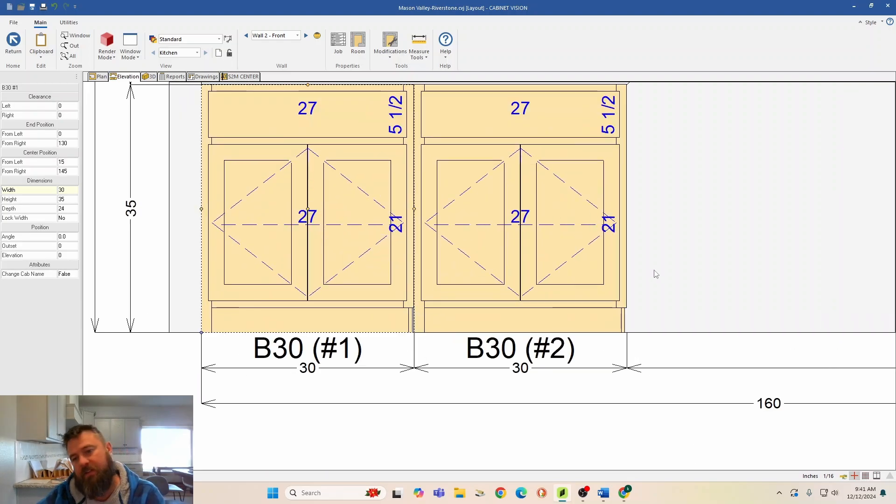
pyautogui.doubleClick(514, 188)
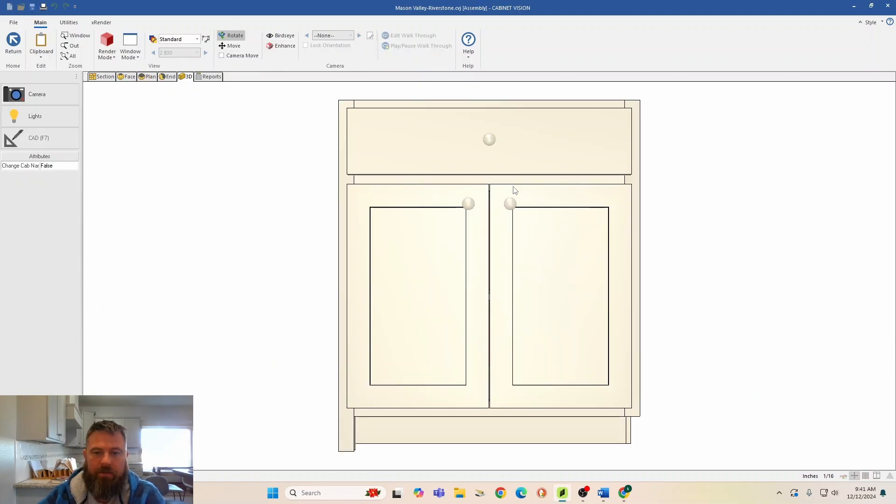
pyautogui.click(99, 77)
pyautogui.click(412, 55)
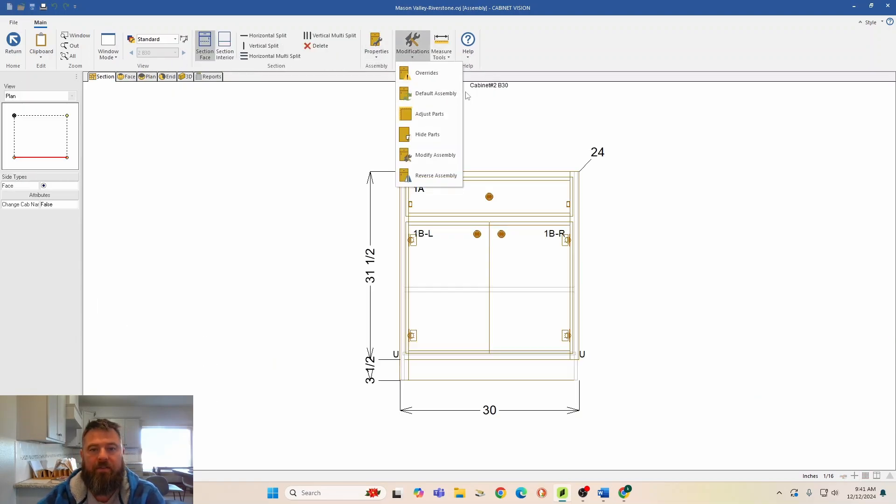
pyautogui.click(451, 177)
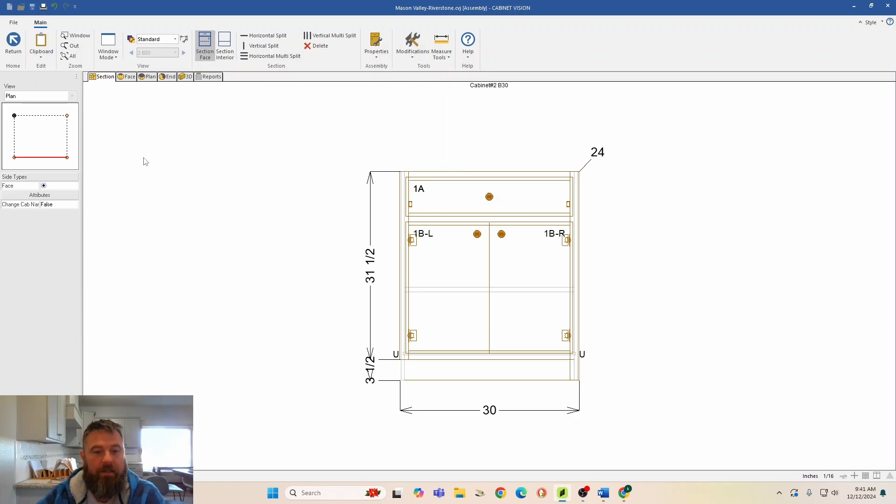
pyautogui.click(13, 43)
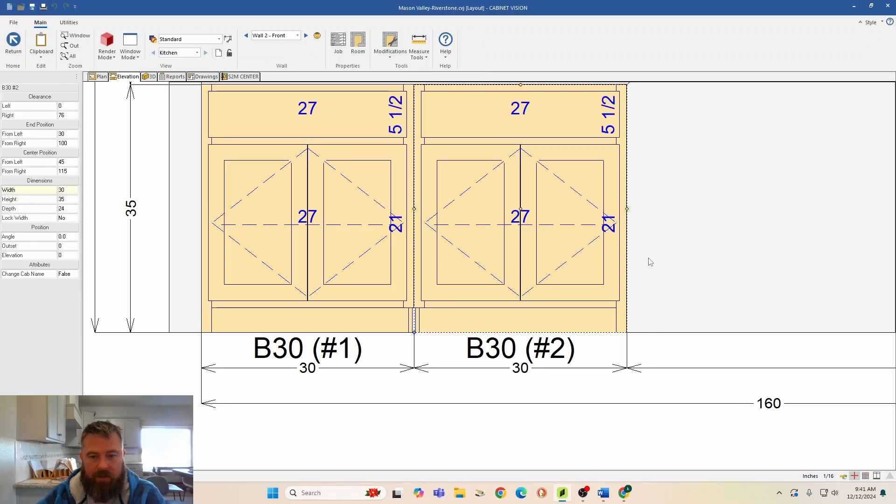
# - Change the first comment line of the second B30 cabinet to "ESR"
pyautogui.scroll(1, 607, 298)
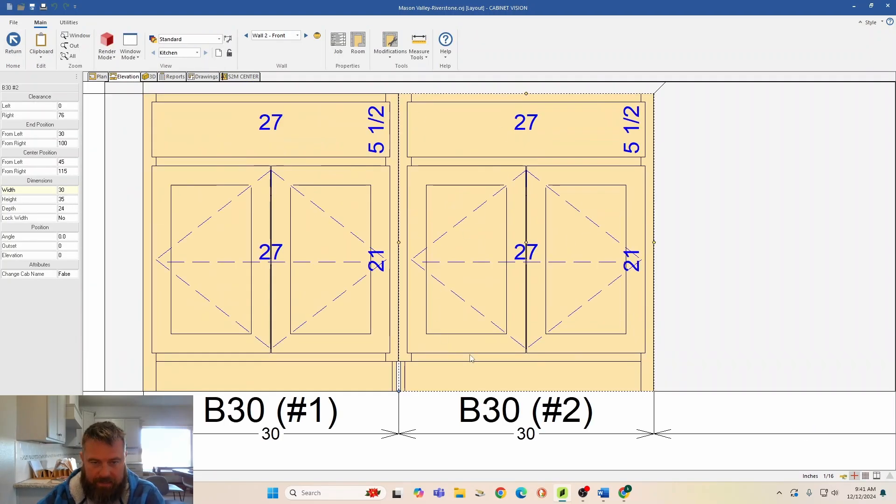
pyautogui.rightClick(475, 250)
pyautogui.click(495, 197)
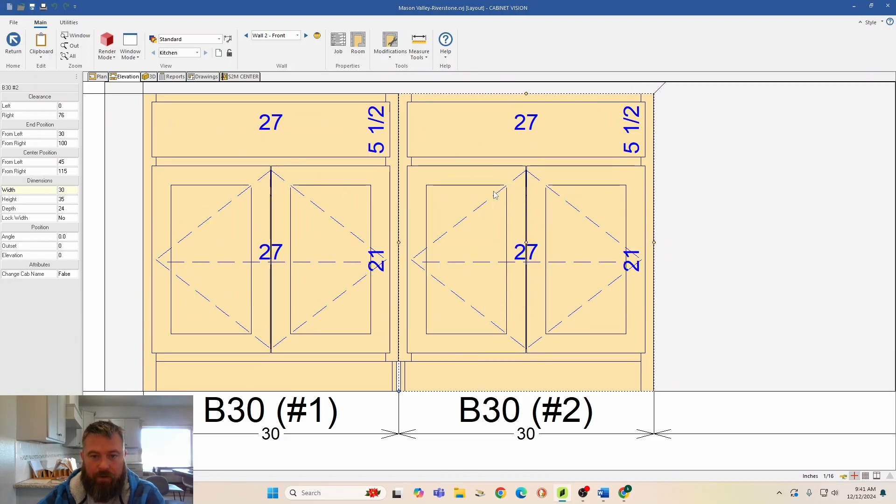
pyautogui.click(389, 174)
pyautogui.click(362, 189)
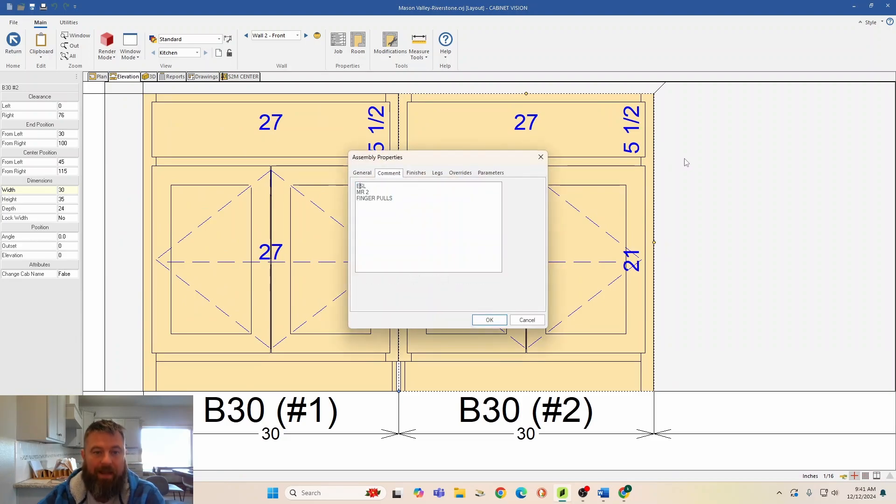
pyautogui.press('BackSpace')
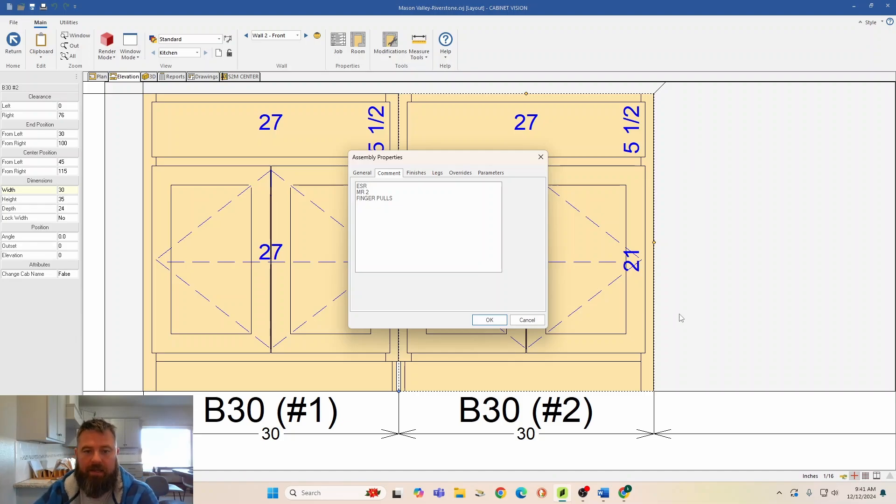
pyautogui.click(502, 319)
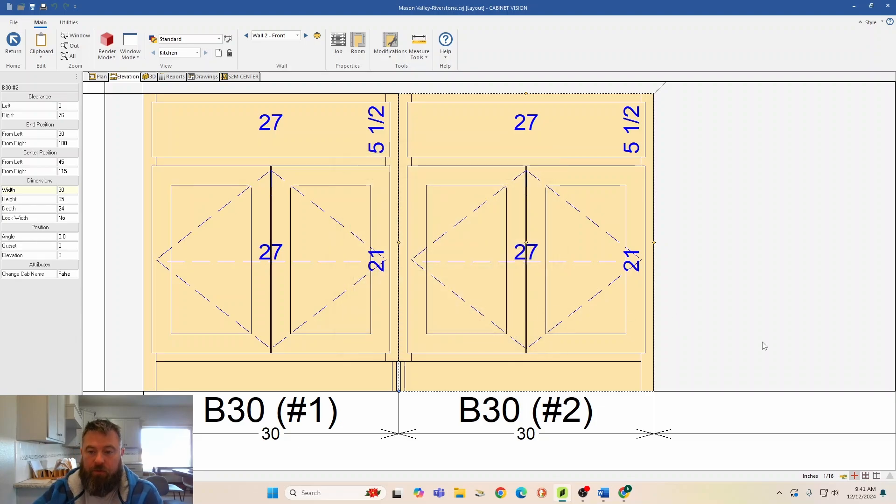
pyautogui.click(764, 347)
# - Place the ER-1 electric range from the Appliance catalog against the right side of the second B30 cabinet
pyautogui.scroll(-5, 763, 344)
pyautogui.moveTo(770, 328); pyautogui.dragTo(492, 343, button='middle')
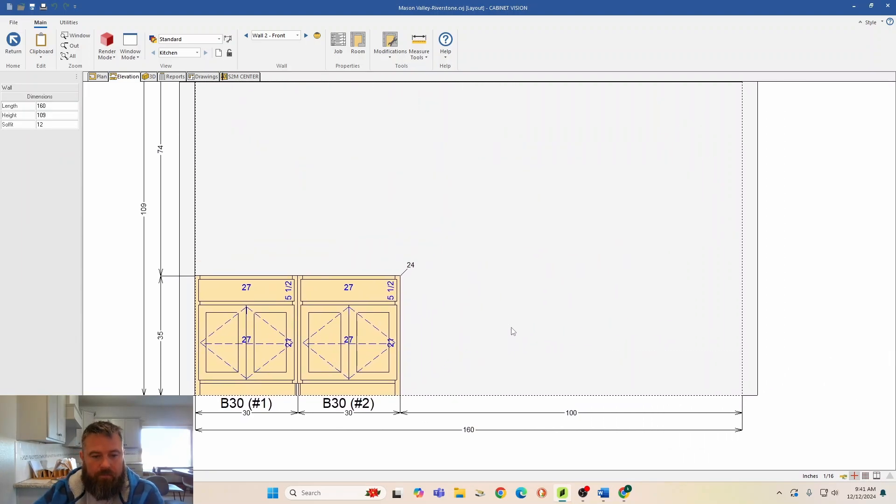
pyautogui.click(10, 41)
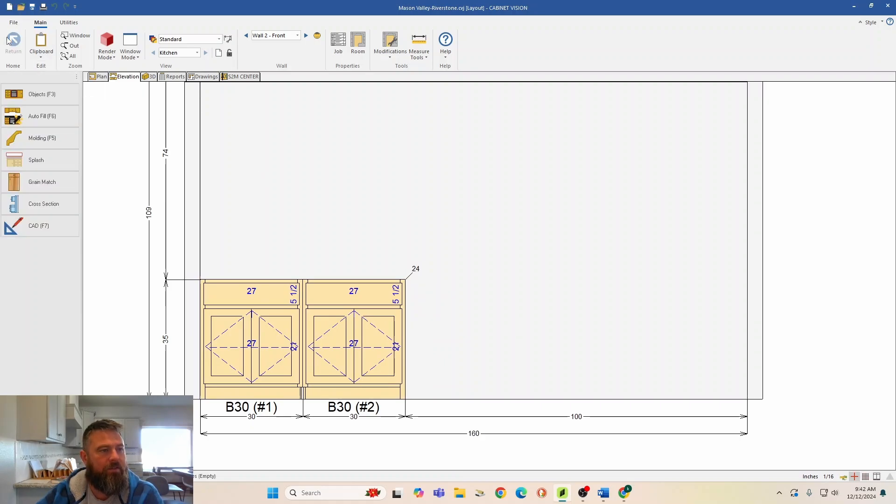
pyautogui.click(37, 92)
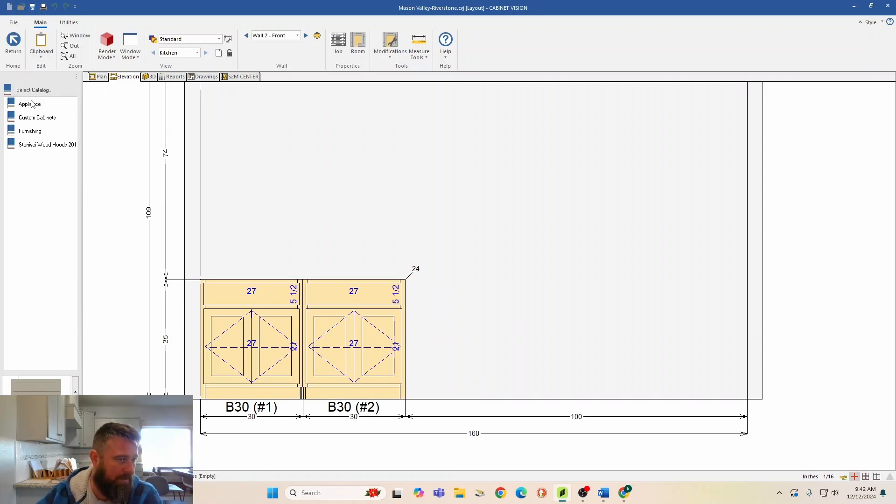
pyautogui.click(33, 104)
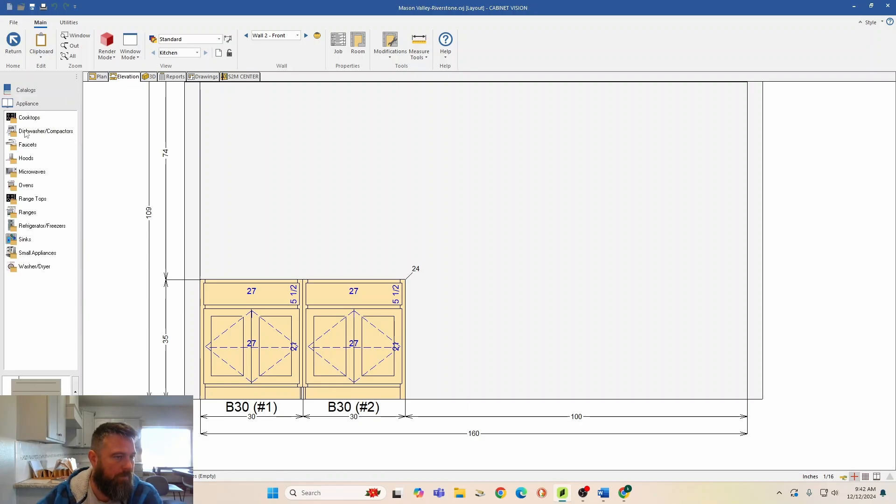
pyautogui.click(39, 132)
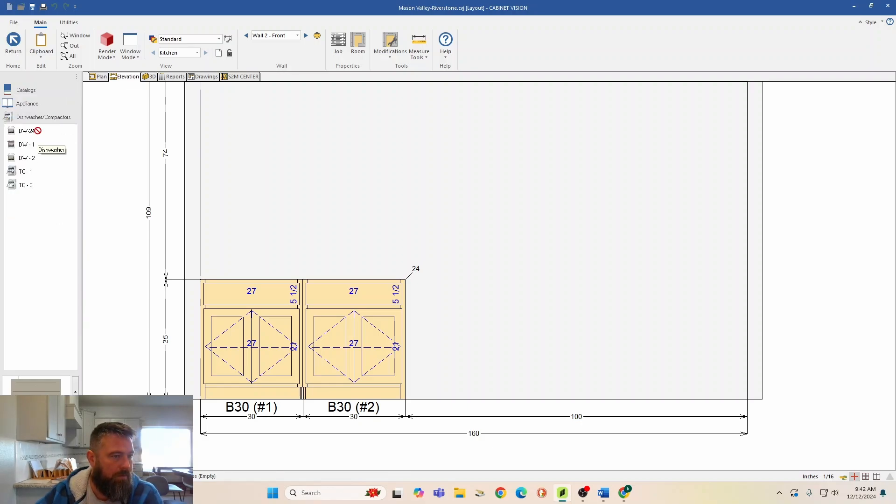
pyautogui.click(31, 104)
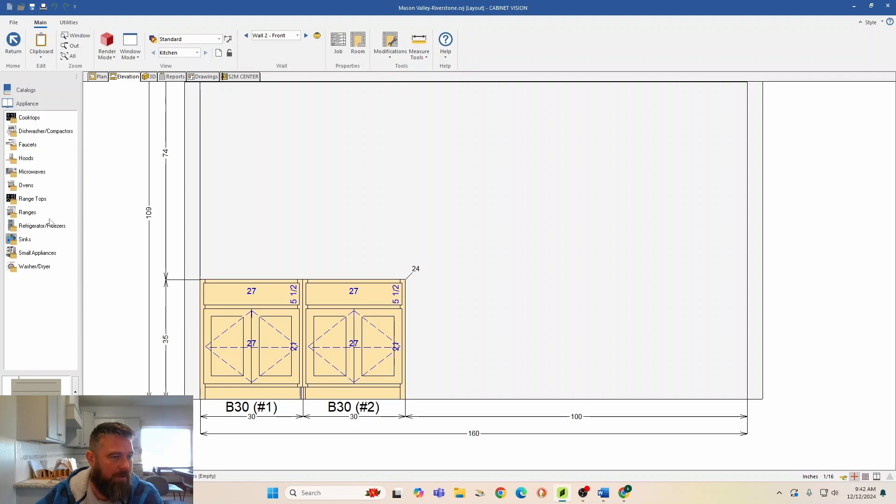
pyautogui.click(35, 215)
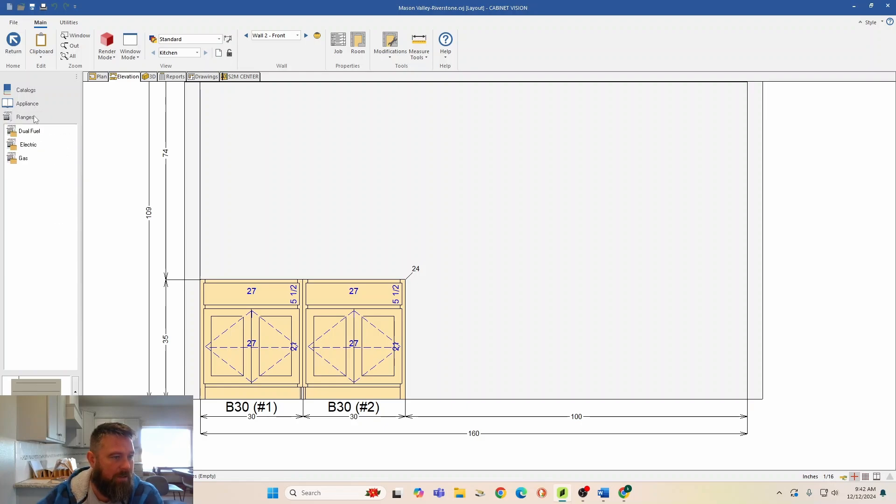
pyautogui.click(28, 145)
pyautogui.click(26, 145)
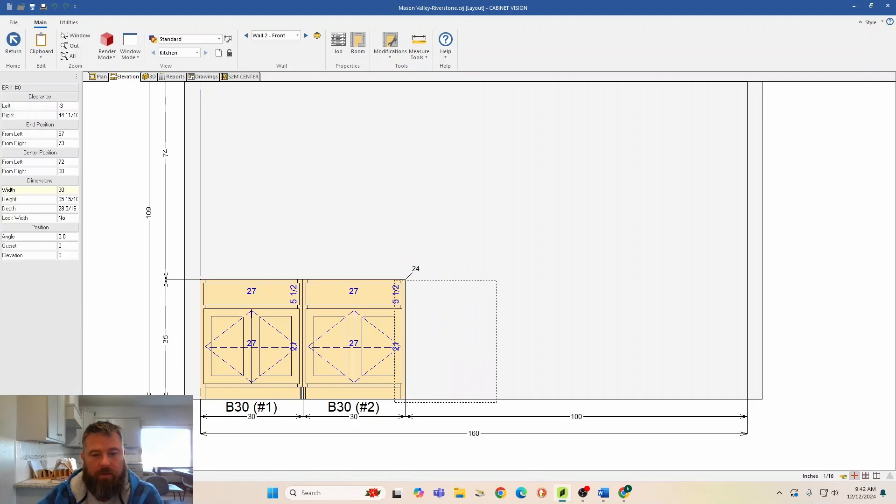
pyautogui.click(456, 340)
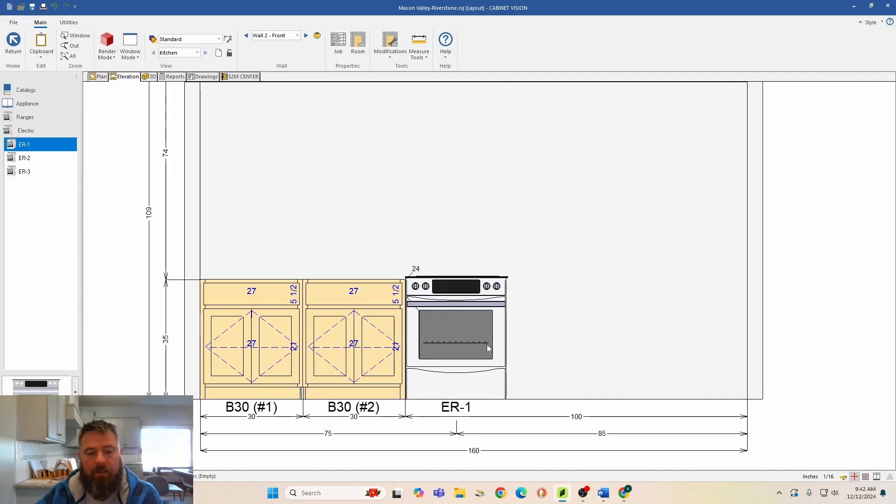
# - Check the floor plan PDF in the browser, return to CABINET VISION and place a copy of the second B30 against the range's right side
pyautogui.scroll(-2, 488, 343)
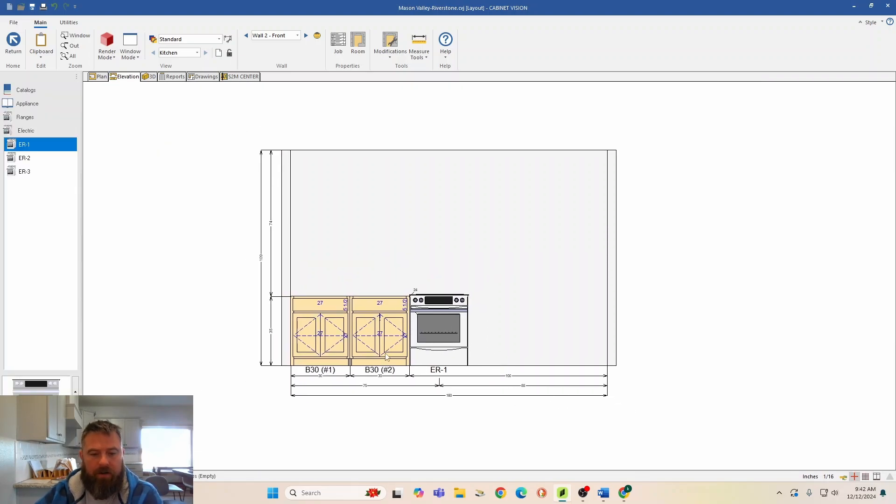
pyautogui.click(624, 493)
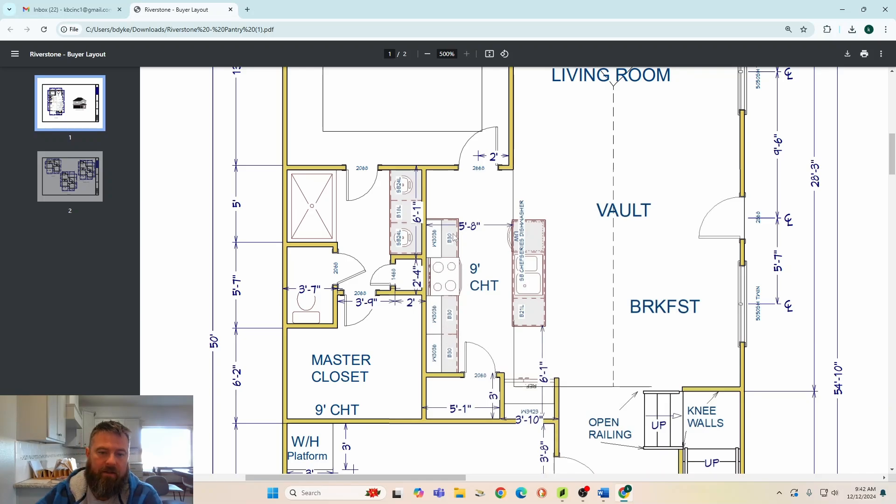
pyautogui.moveTo(561, 495)
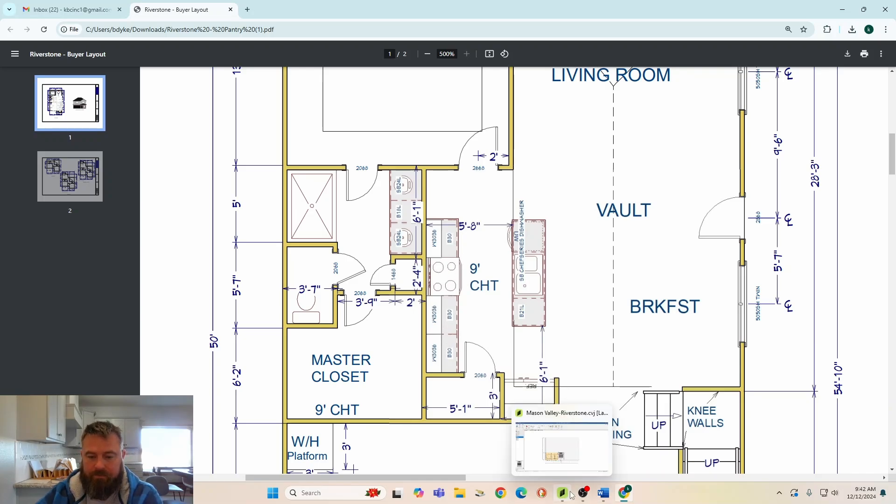
pyautogui.click(570, 493)
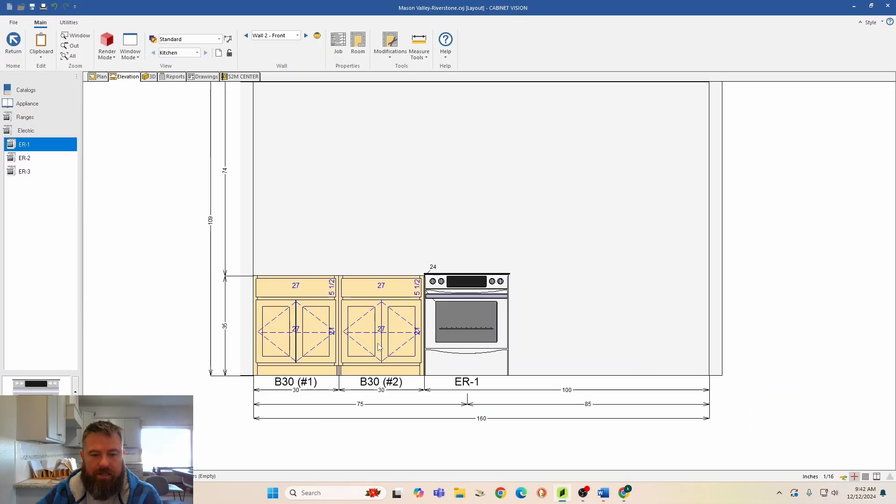
pyautogui.rightClick(378, 347)
pyautogui.click(379, 297)
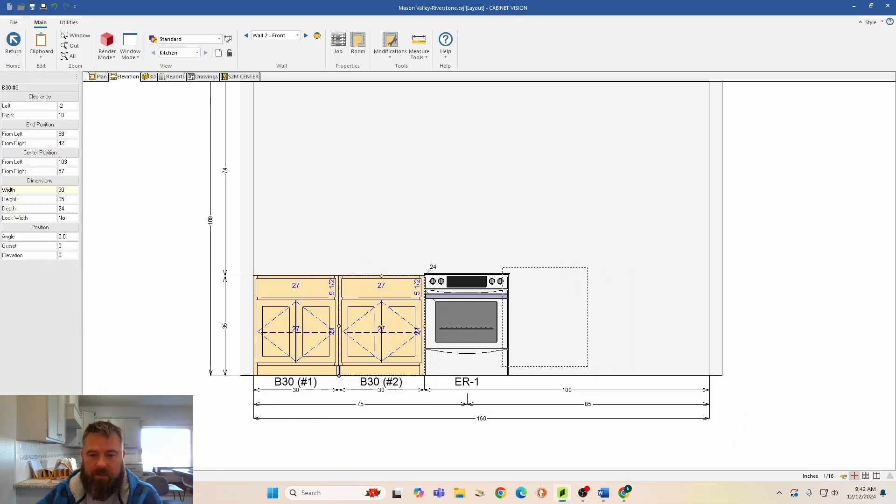
pyautogui.click(551, 346)
pyautogui.scroll(1, 552, 345)
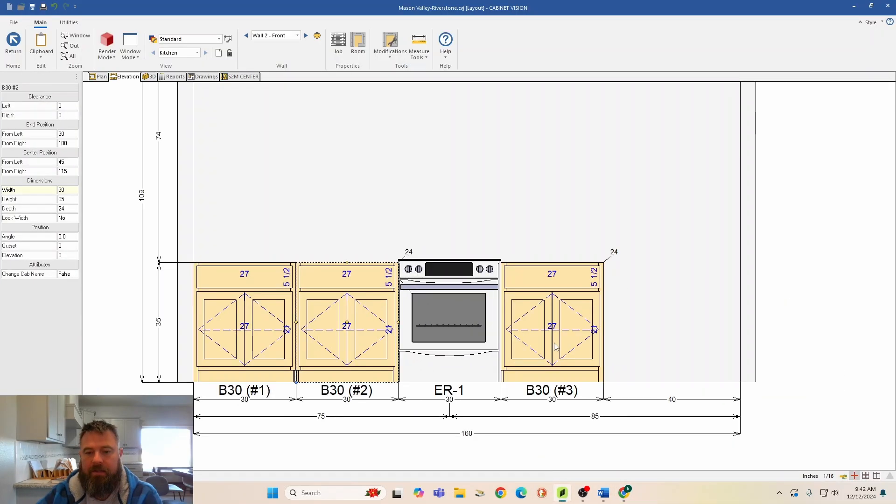
# - Open the third B30 cabinet's assembly and set its left stile's height adjustment to 3 1/2
pyautogui.doubleClick(556, 346)
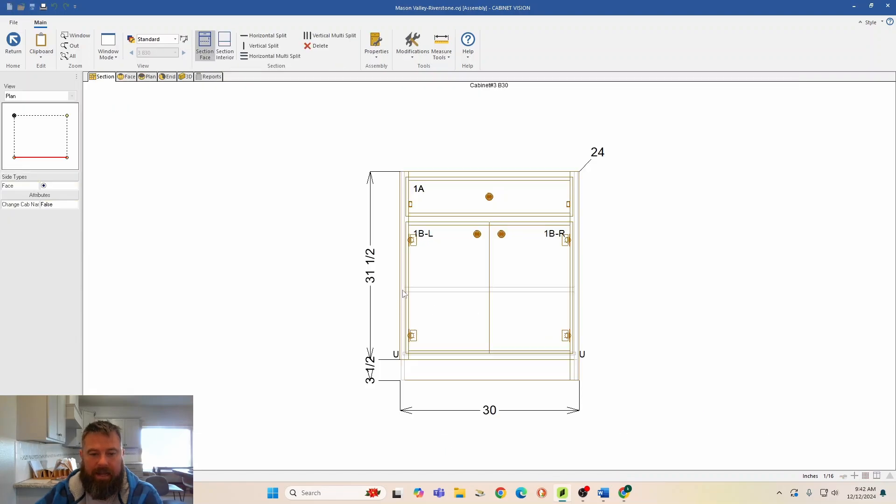
pyautogui.click(404, 293)
pyautogui.click(60, 153)
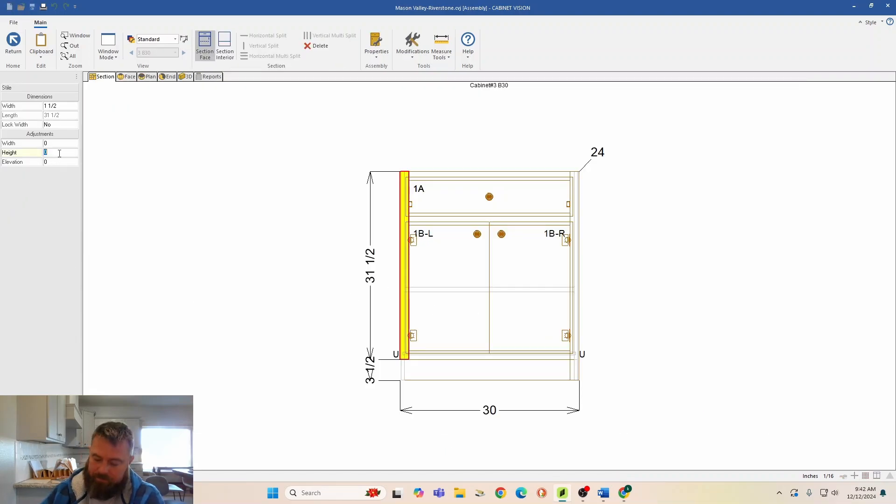
pyautogui.press('Return')
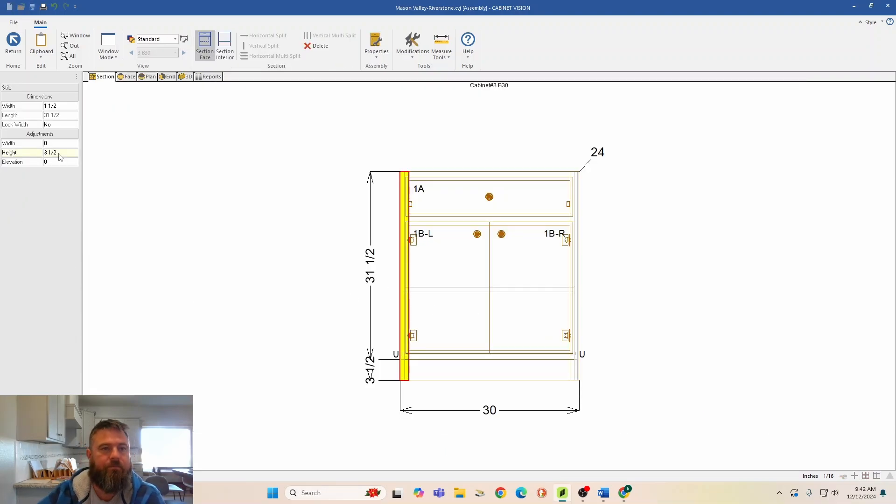
# - Set both the left and right side toes of the third B30 cabinet to Full End and return to the wall elevation
pyautogui.click(376, 52)
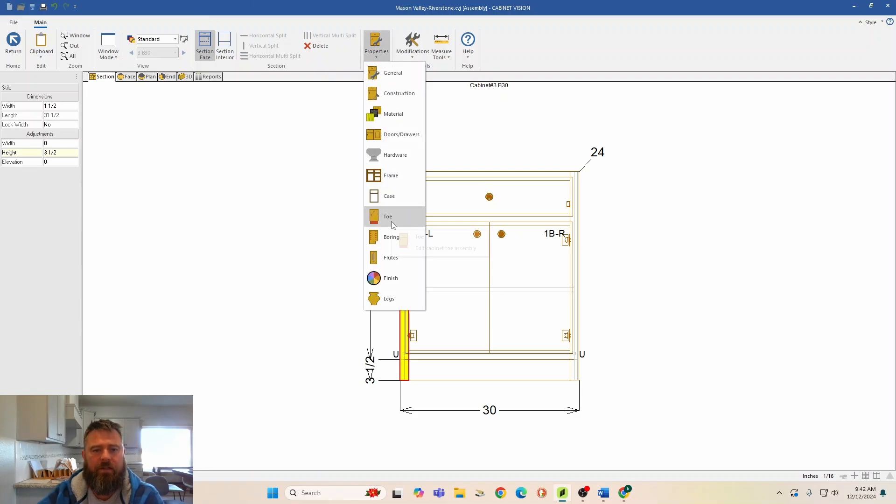
pyautogui.click(388, 217)
pyautogui.click(369, 252)
pyautogui.click(416, 253)
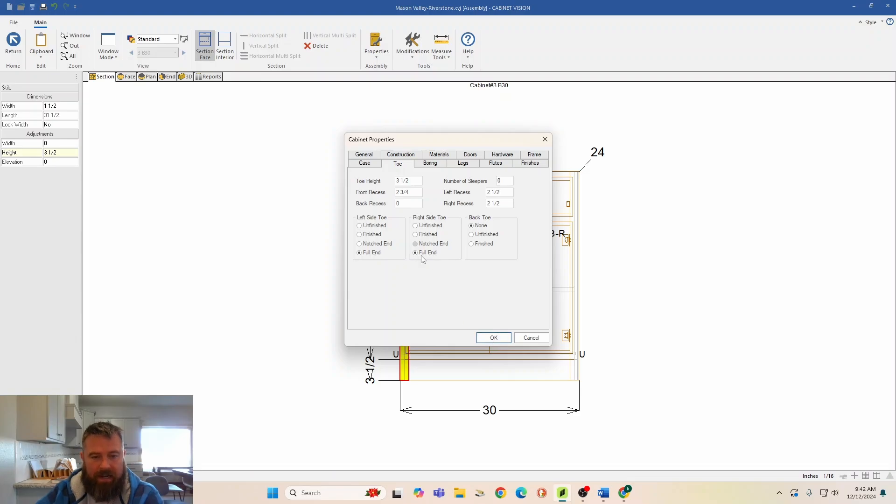
pyautogui.click(485, 337)
pyautogui.click(14, 45)
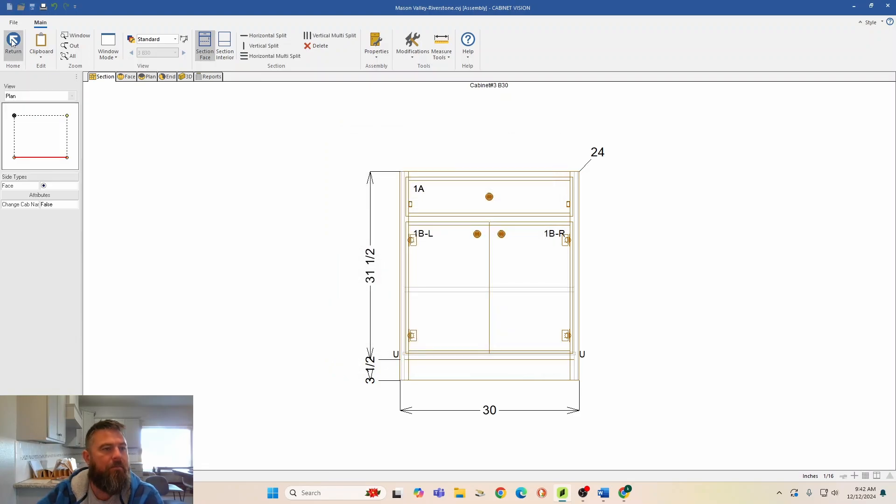
# - Set the right side toe of the second B30 cabinet to Full End and return to the wall elevation
pyautogui.doubleClick(311, 339)
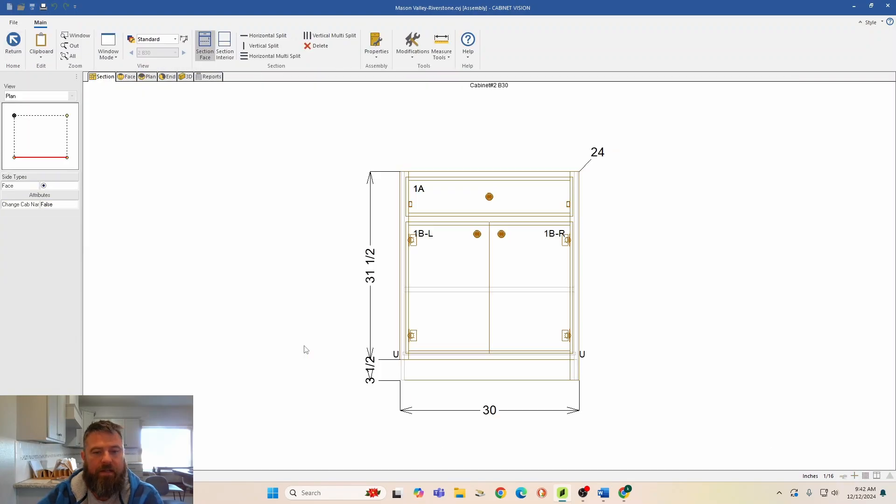
pyautogui.click(381, 62)
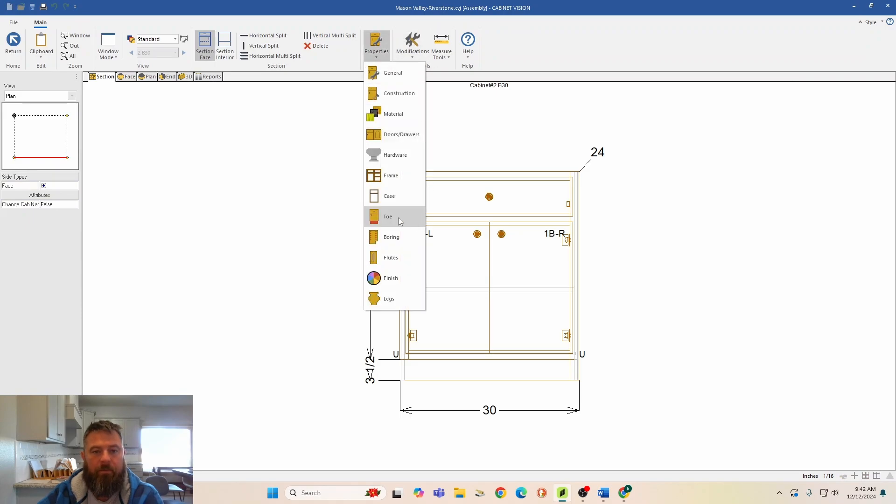
pyautogui.click(397, 217)
pyautogui.click(424, 254)
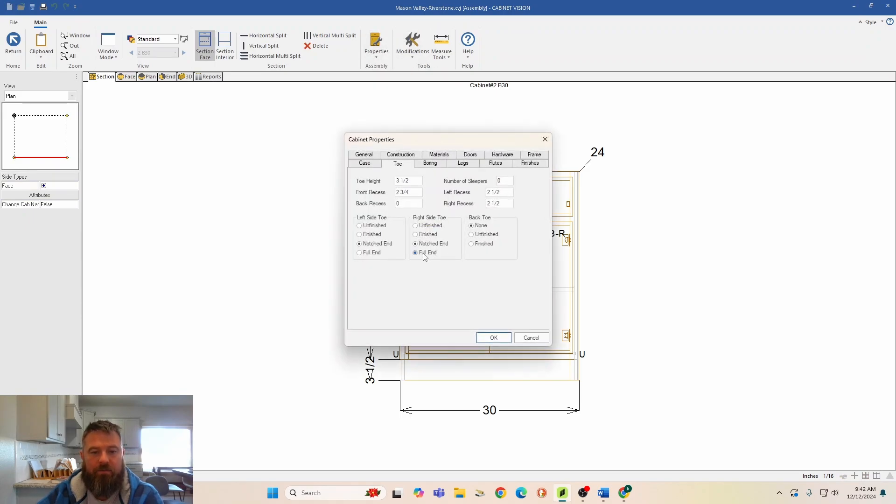
pyautogui.click(493, 338)
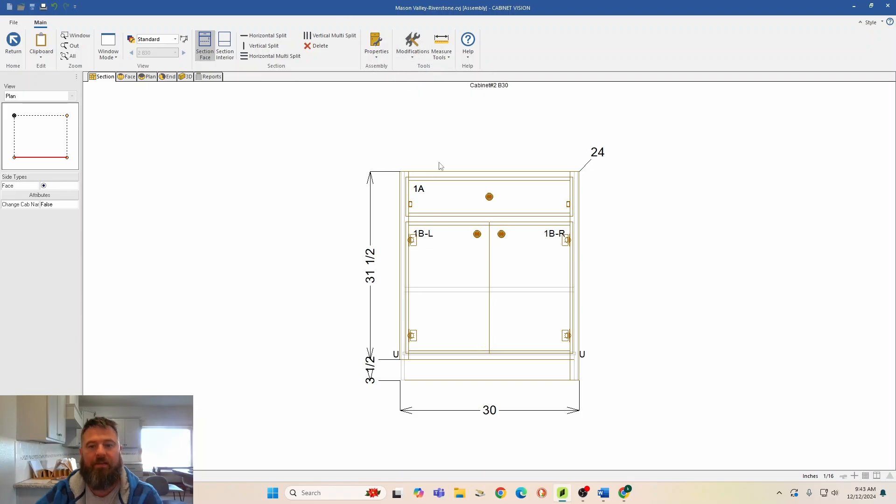
pyautogui.click(14, 42)
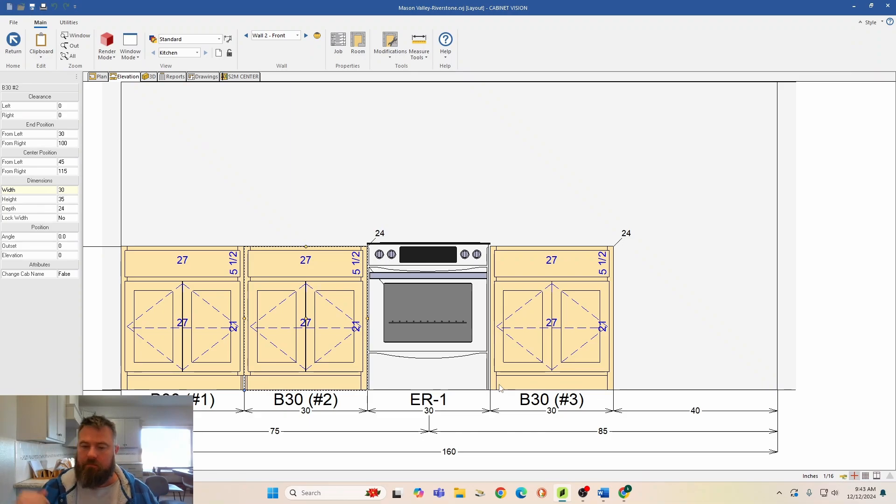
# - Set the right end type of the third B30 cabinet to Finished
pyautogui.scroll(-1, 505, 394)
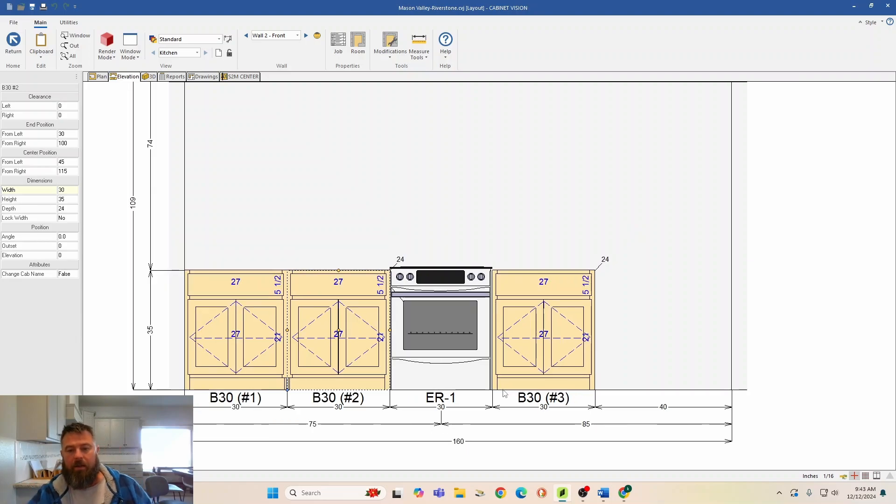
pyautogui.scroll(-1, 536, 358)
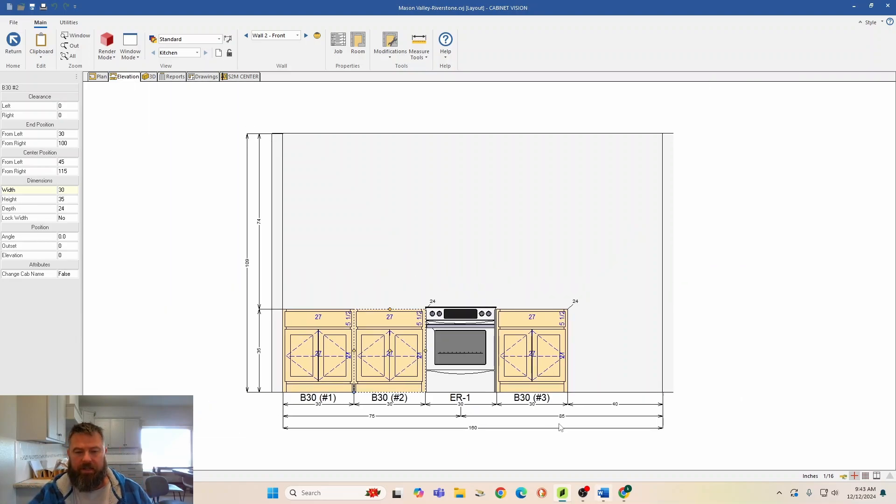
pyautogui.scroll(1, 560, 425)
pyautogui.rightClick(510, 324)
pyautogui.moveTo(555, 307)
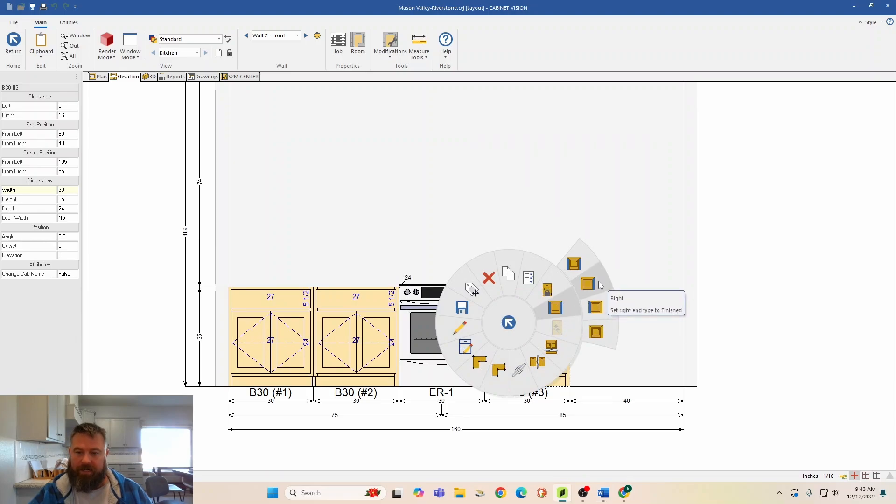
pyautogui.click(601, 308)
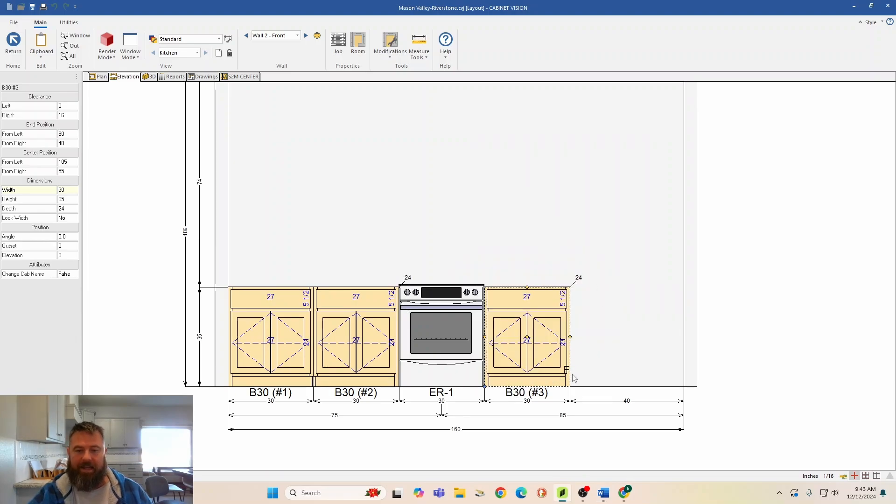
pyautogui.scroll(2, 573, 381)
pyautogui.scroll(1, 553, 381)
pyautogui.scroll(-1, 552, 381)
pyautogui.moveTo(424, 308); pyautogui.dragTo(512, 329, button='middle')
pyautogui.click(583, 493)
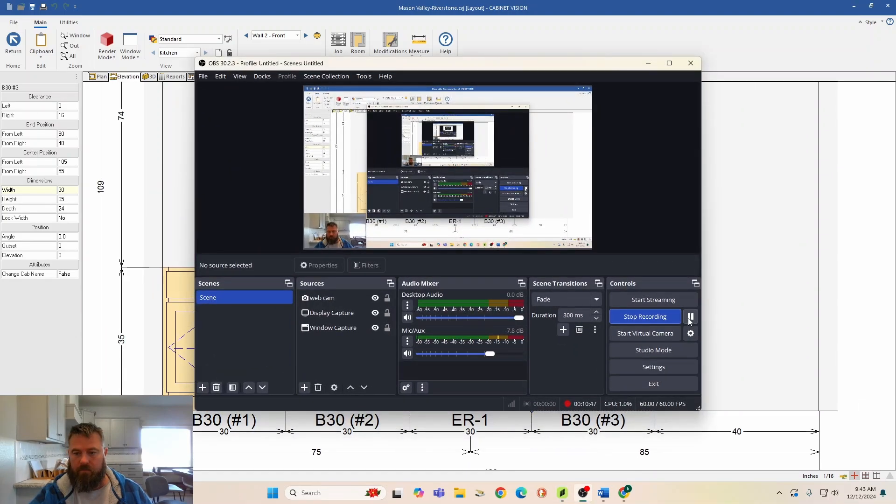
pyautogui.click(648, 63)
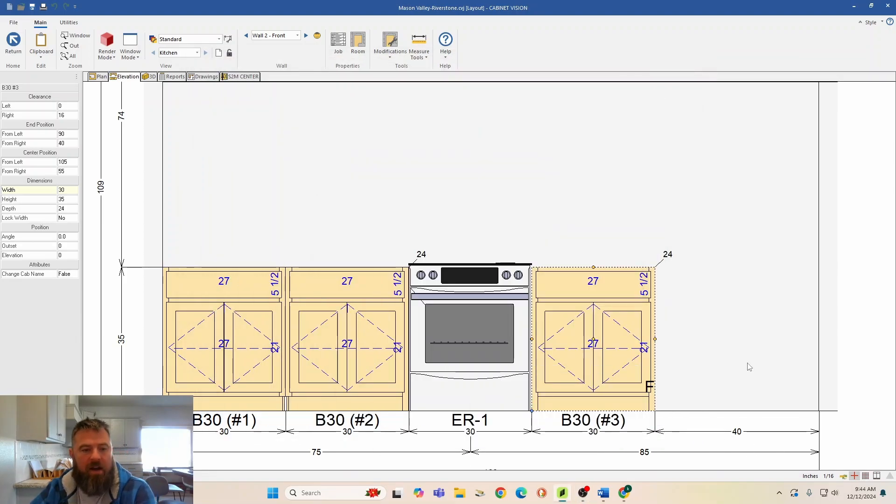
pyautogui.scroll(-2, 746, 366)
pyautogui.moveTo(746, 366); pyautogui.dragTo(727, 388, button='middle')
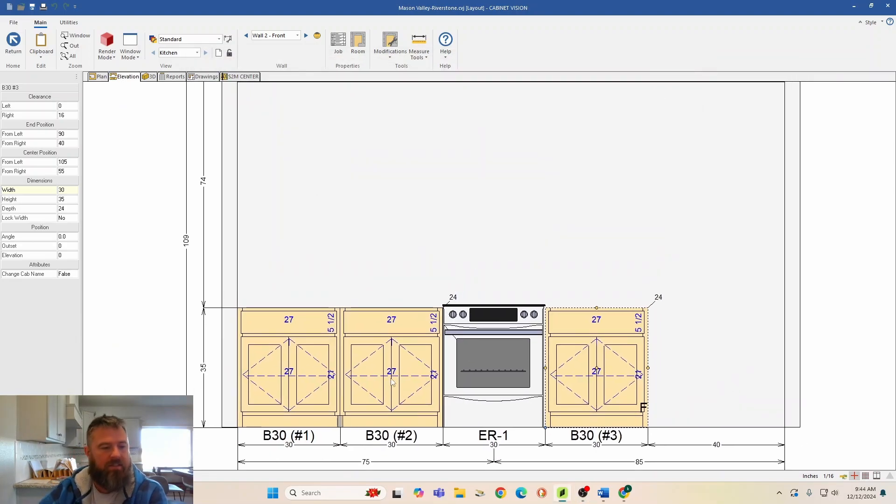
pyautogui.moveTo(366, 165)
pyautogui.mouseDown(button='middle')
pyautogui.moveTo(363, 197)
pyautogui.moveTo(335, 214)
pyautogui.mouseUp(button='middle')
pyautogui.scroll(-1, 486, 277)
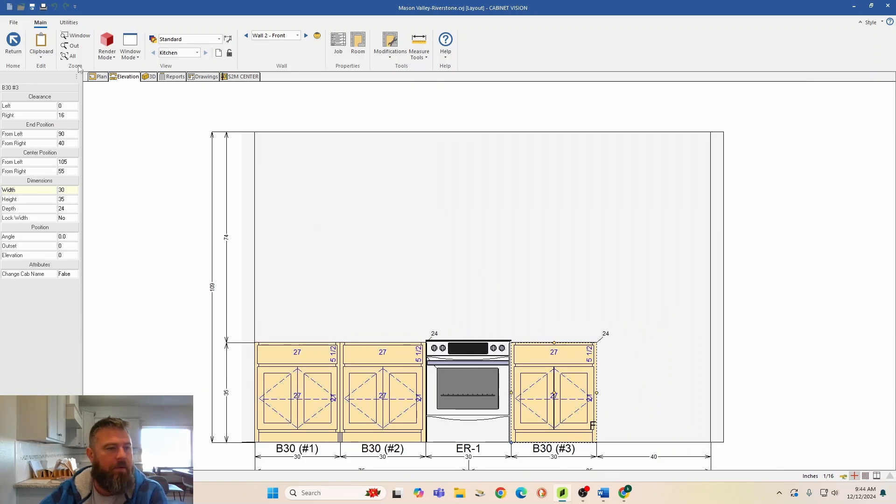
# - Place a Std Upper wall cabinet from the Custom Cabinets catalog at the wall's left end, above the first B30
pyautogui.click(13, 38)
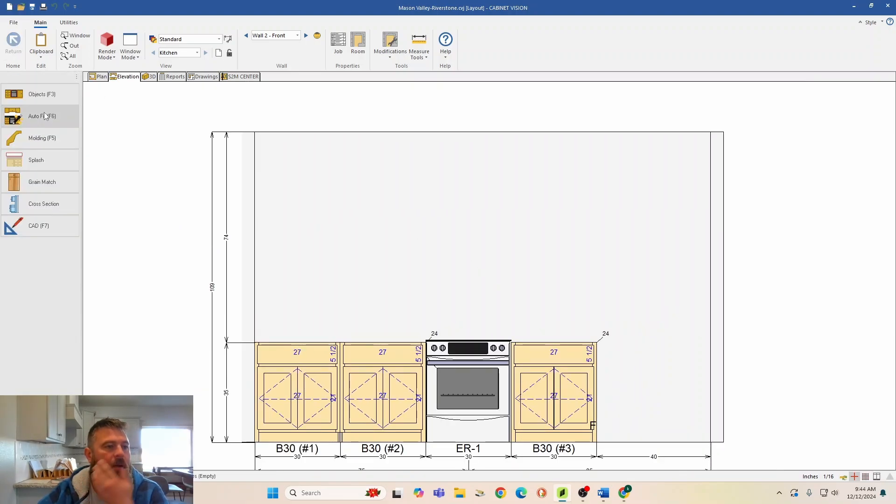
pyautogui.click(48, 98)
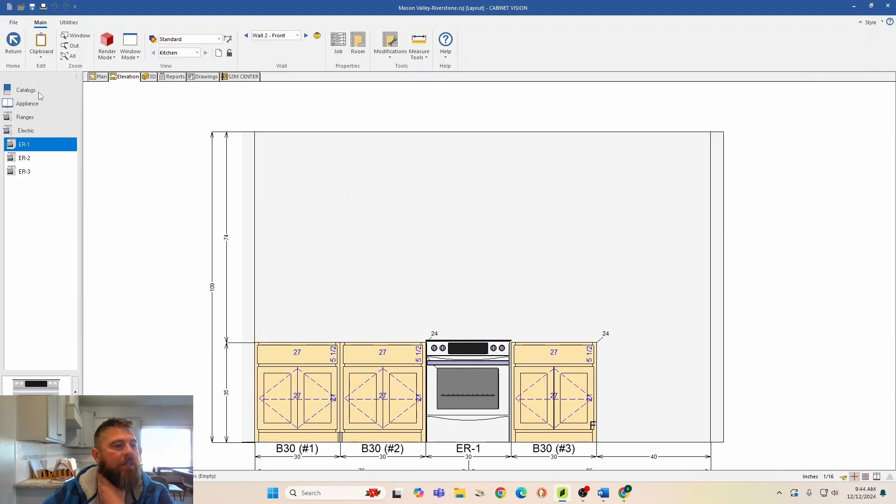
pyautogui.click(39, 92)
pyautogui.click(36, 117)
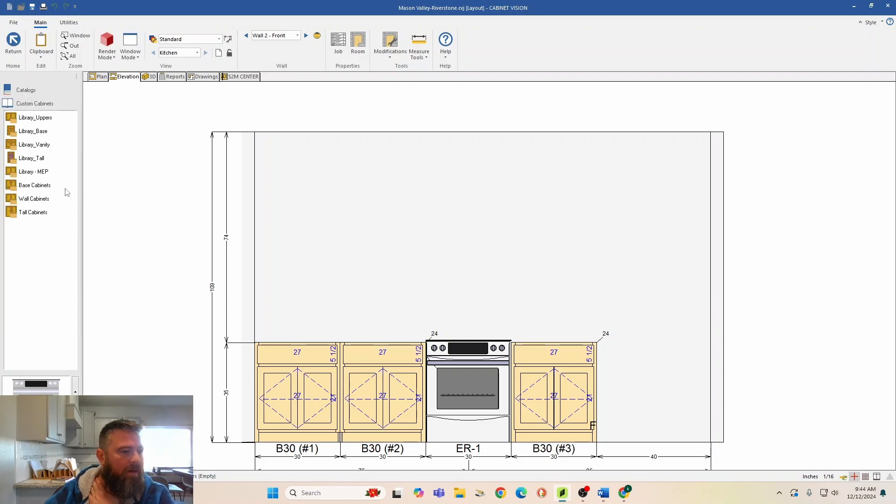
pyautogui.click(28, 199)
pyautogui.click(38, 132)
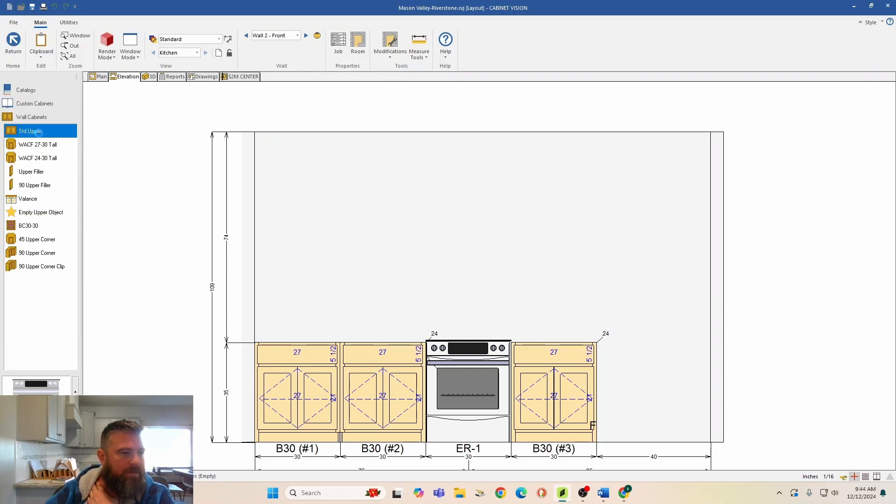
pyautogui.moveTo(17, 134); pyautogui.dragTo(297, 209)
pyautogui.press('Escape')
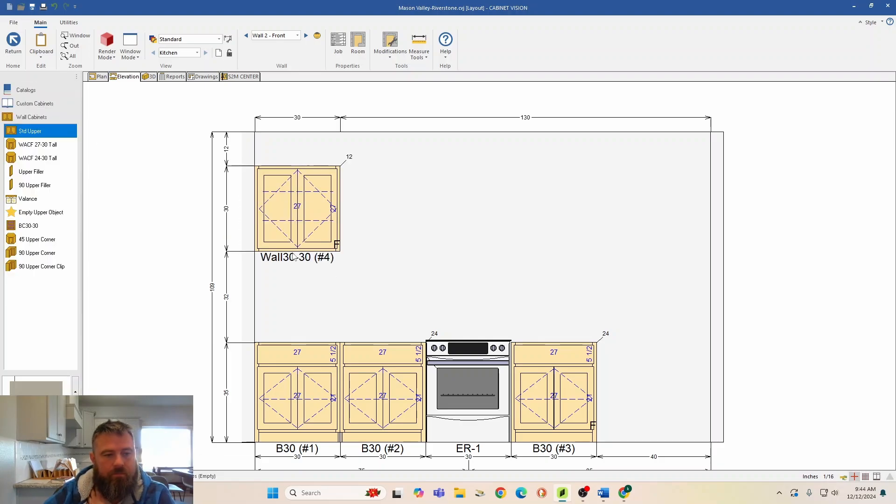
# - Set the elevation of the wall cabinet above the first B30 to 54 inches
pyautogui.click(308, 220)
pyautogui.click(75, 276)
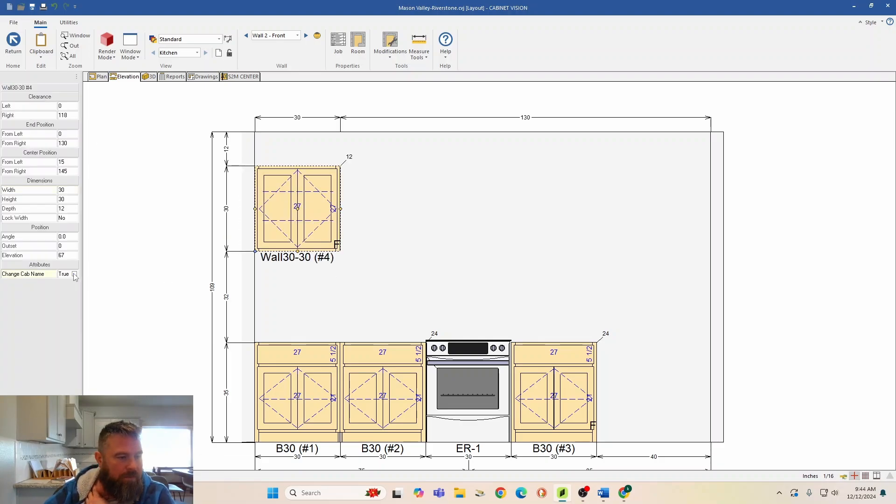
pyautogui.click(75, 276)
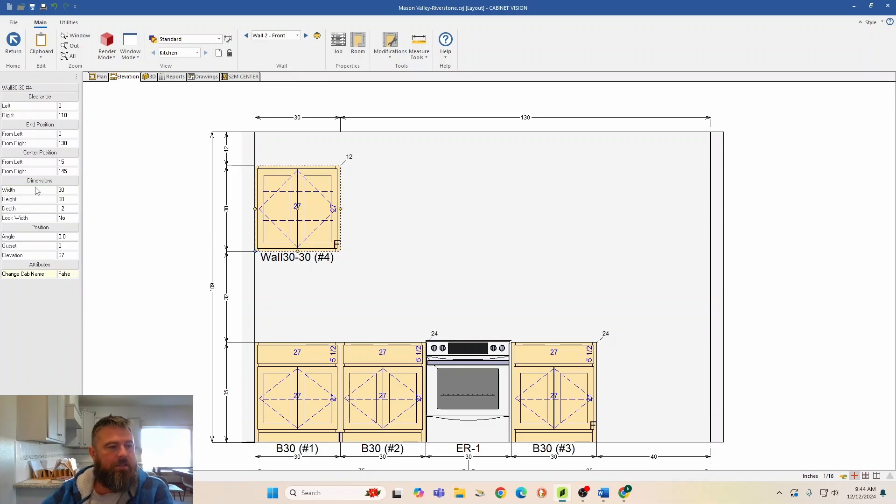
pyautogui.click(70, 256)
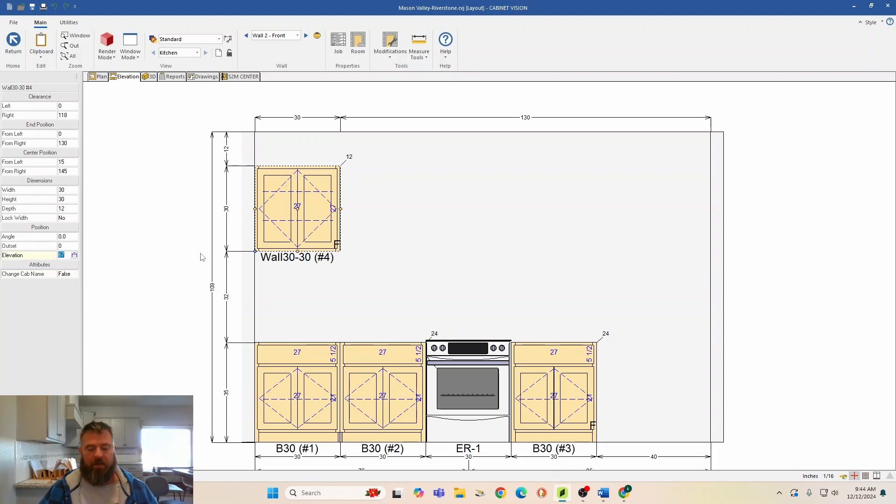
pyautogui.write('54')
pyautogui.press('Return')
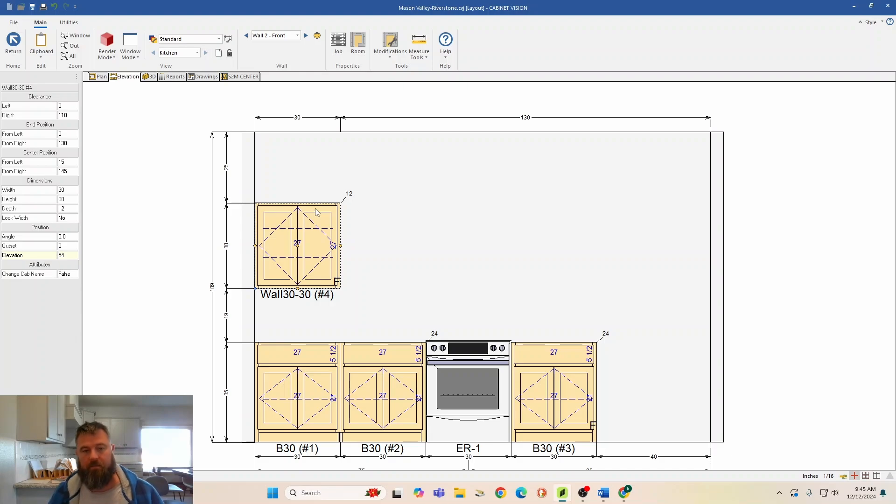
# - Set the wall cabinet's height to 54 inches and its elevation back to 54 inches
pyautogui.click(71, 200)
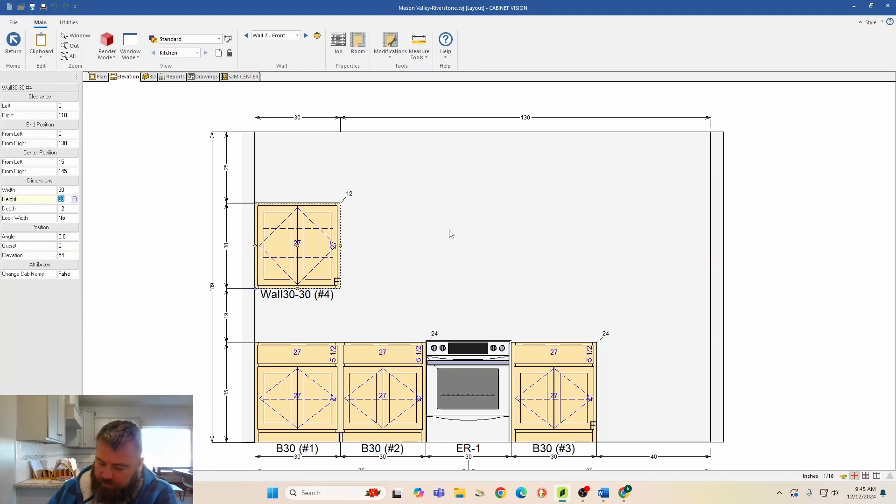
pyautogui.write('54')
pyautogui.press('Return')
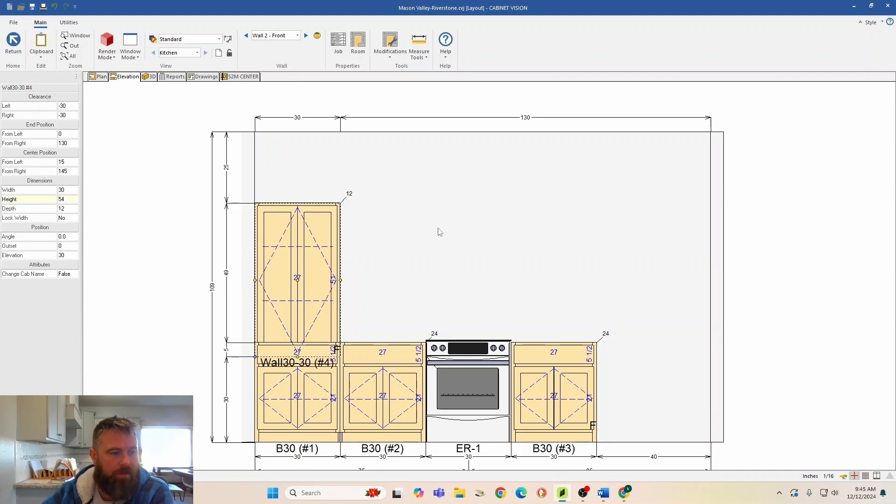
pyautogui.click(65, 255)
pyautogui.write('54')
pyautogui.press('Return')
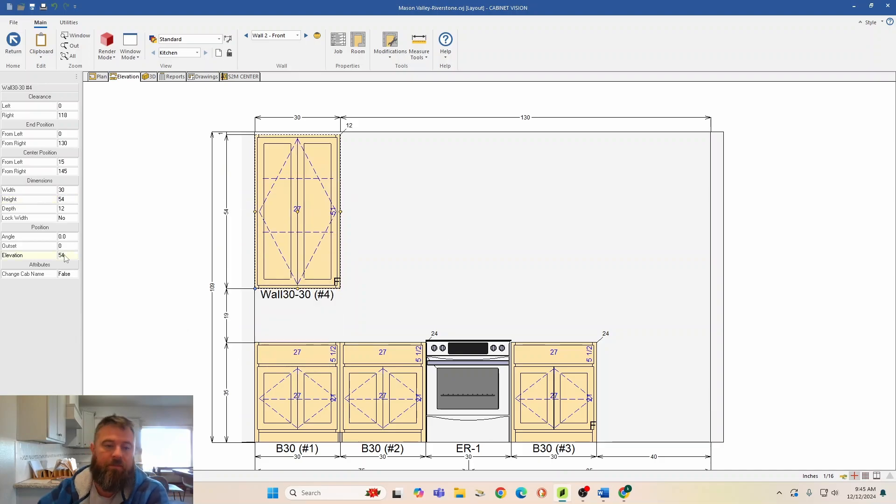
# - Erase all face and interior parts of the 54-inch-high wall cabinet and return to the wall elevation
pyautogui.scroll(3, 274, 133)
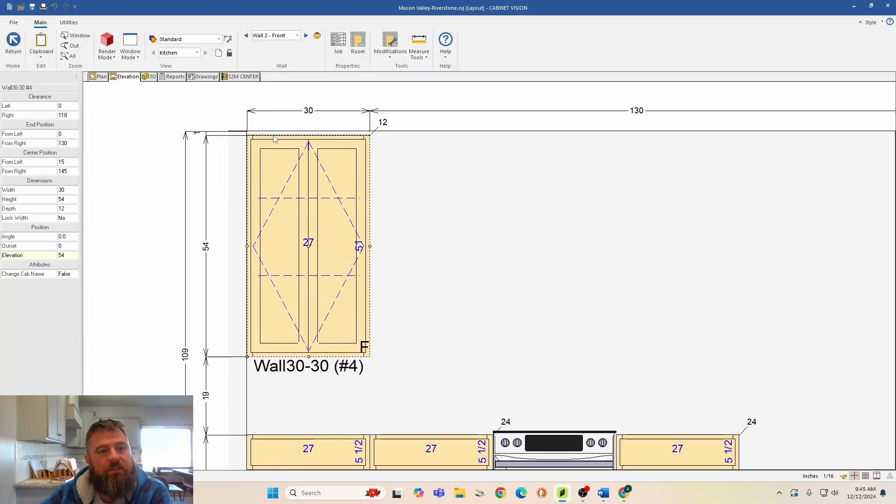
pyautogui.moveTo(346, 241); pyautogui.dragTo(349, 100, button='middle')
pyautogui.moveTo(346, 340); pyautogui.dragTo(353, 309, button='middle')
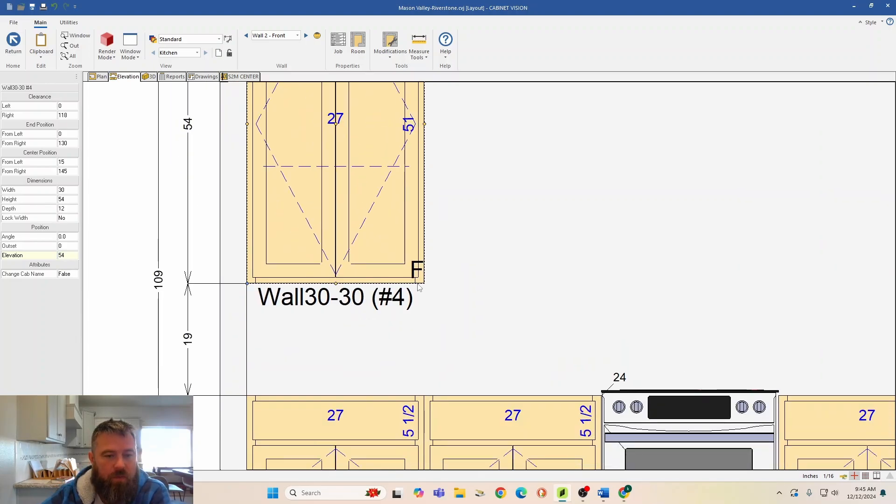
pyautogui.scroll(-2, 420, 287)
pyautogui.moveTo(363, 132); pyautogui.dragTo(349, 197, button='middle')
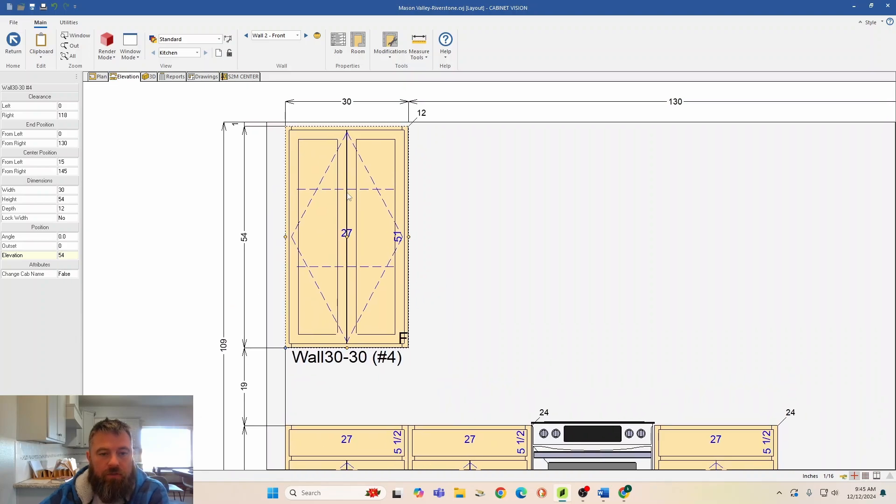
pyautogui.doubleClick(349, 197)
pyautogui.click(321, 45)
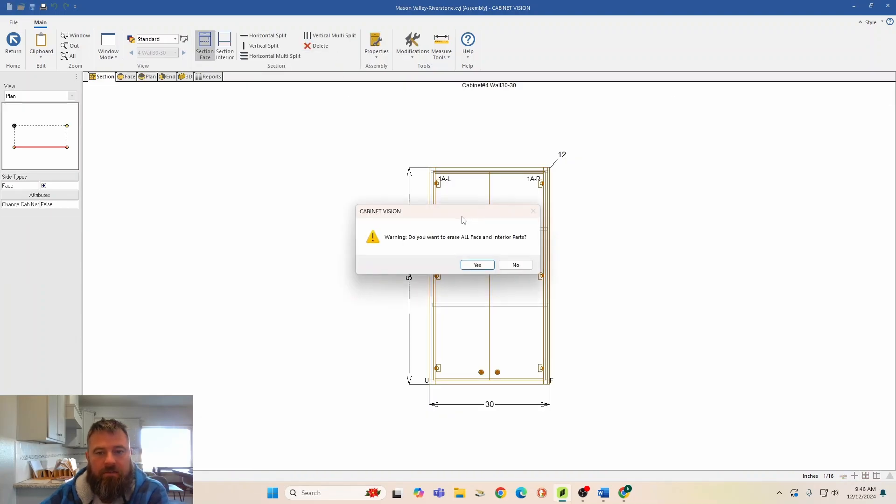
pyautogui.click(477, 265)
pyautogui.click(13, 43)
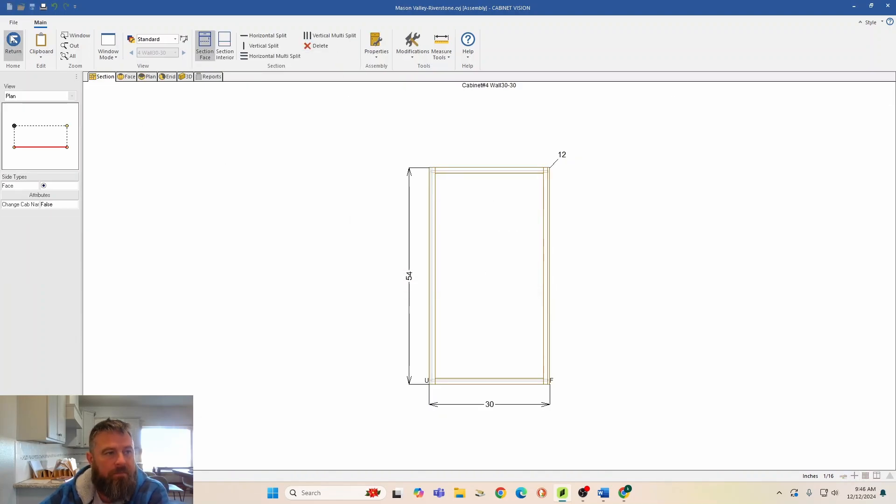
pyautogui.click(494, 188)
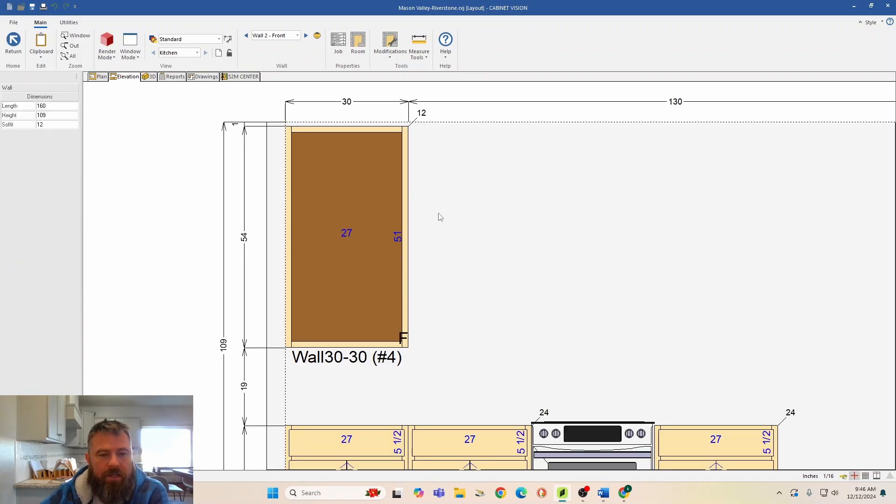
# - Set the width of the wall cabinet's top face-frame rail to 3 inches and return to the wall elevation
pyautogui.scroll(5, 345, 148)
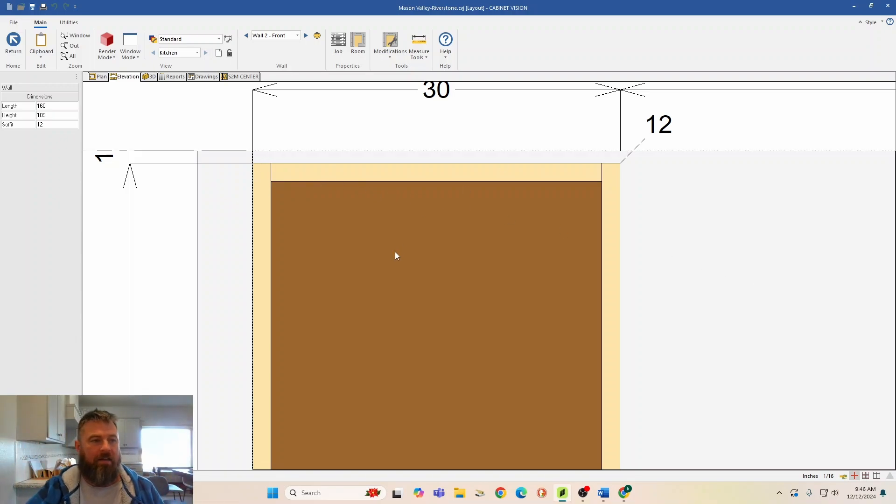
pyautogui.scroll(-1, 525, 282)
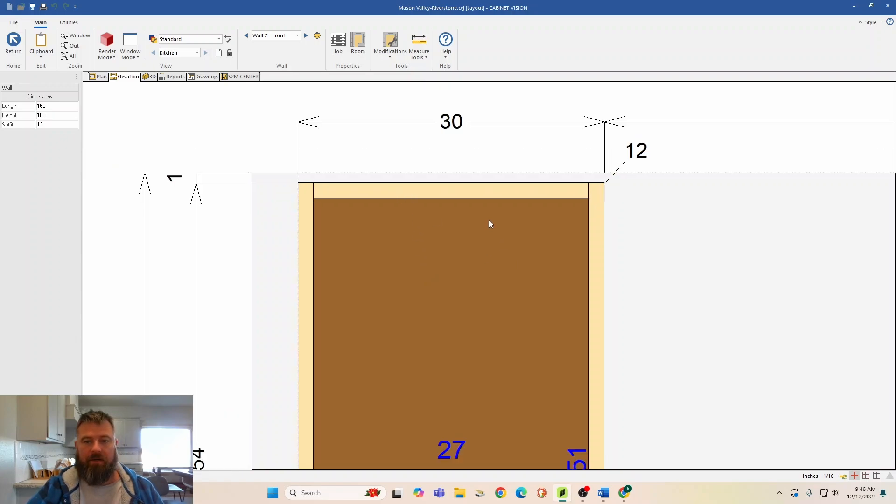
pyautogui.scroll(-2, 504, 324)
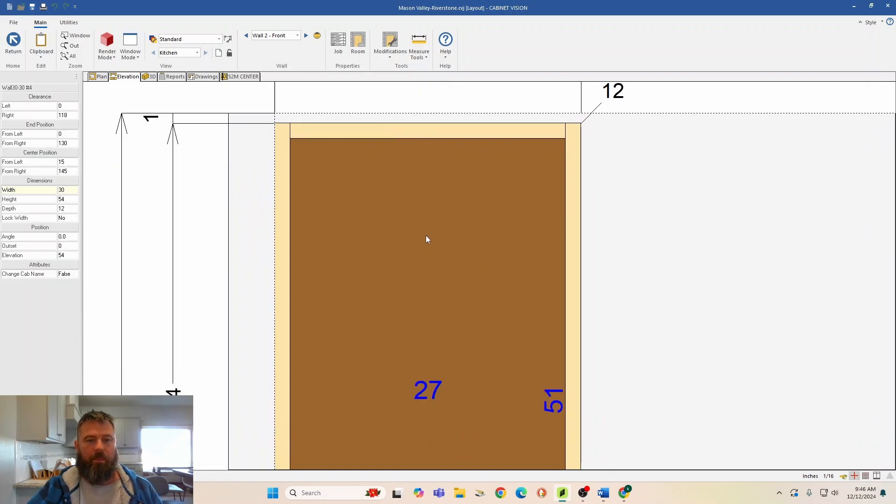
pyautogui.doubleClick(426, 236)
pyautogui.scroll(2, 477, 120)
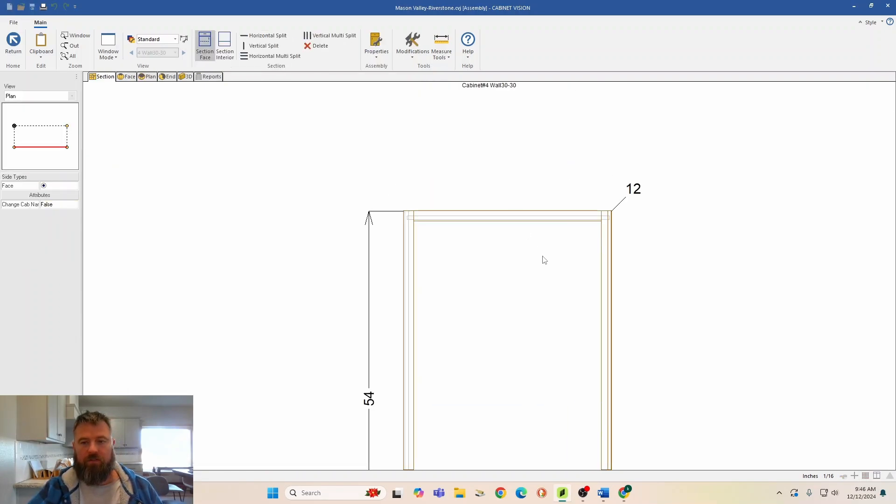
pyautogui.scroll(2, 541, 258)
pyautogui.click(430, 186)
pyautogui.click(57, 106)
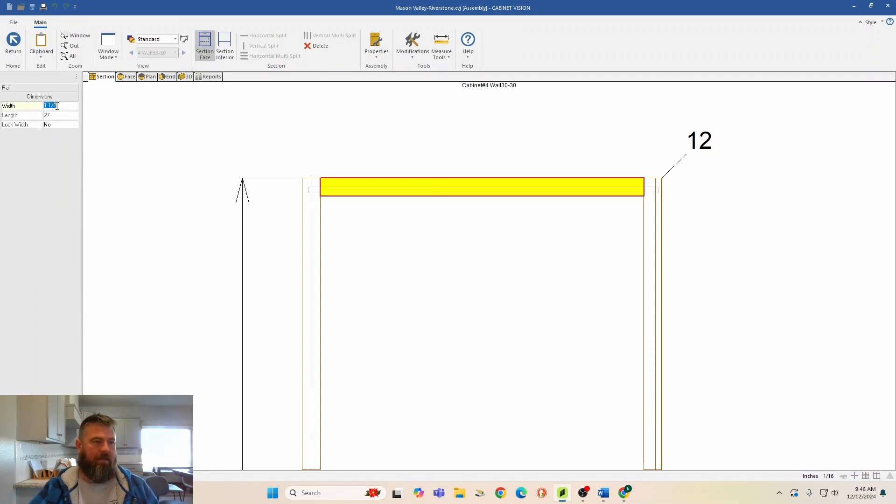
pyautogui.write('3')
pyautogui.press('Return')
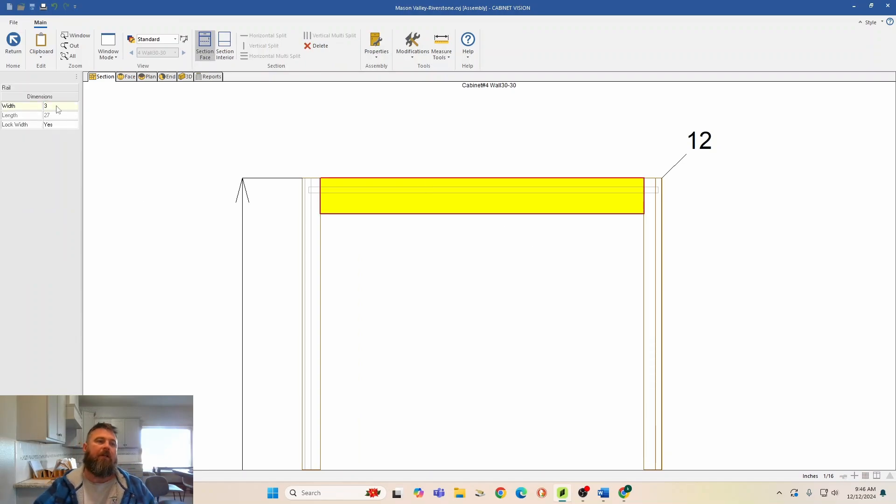
pyautogui.click(490, 236)
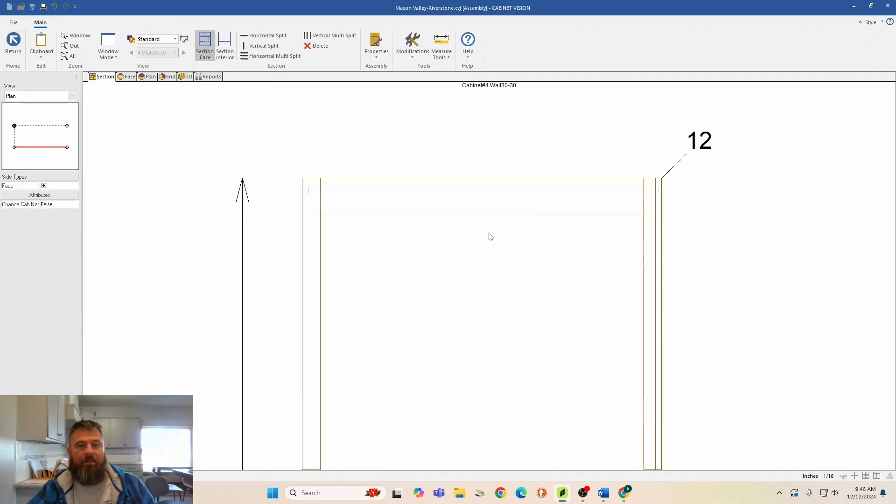
pyautogui.click(13, 42)
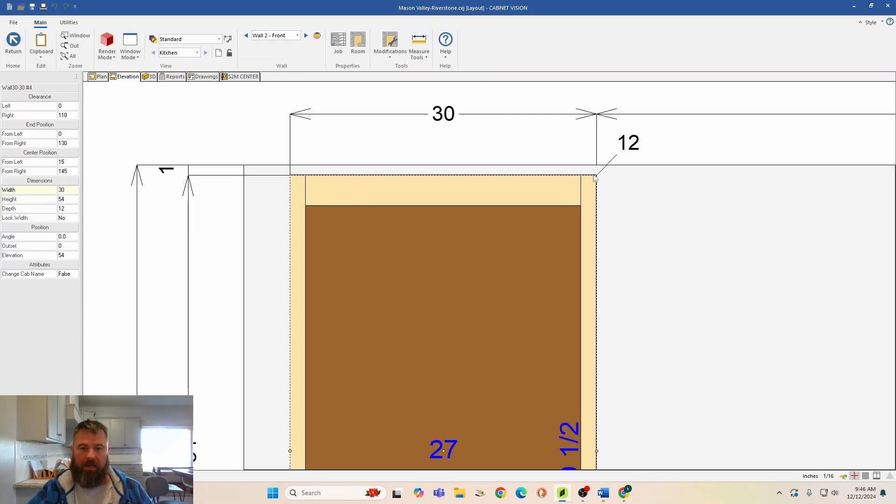
# - Split the wall cabinet's open face section horizontally into an upper and a lower door opening
pyautogui.moveTo(498, 402); pyautogui.dragTo(497, 356, button='middle')
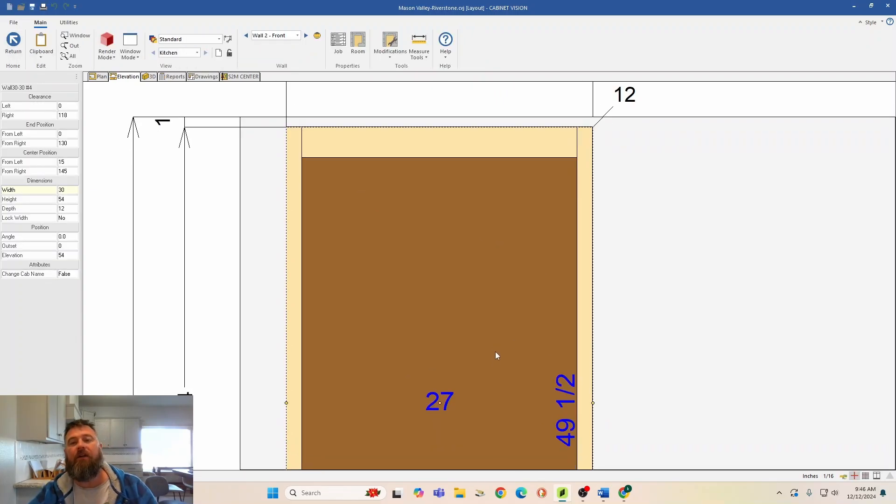
pyautogui.scroll(-2, 496, 356)
pyautogui.moveTo(496, 356); pyautogui.dragTo(451, 270, button='middle')
pyautogui.scroll(-1, 456, 312)
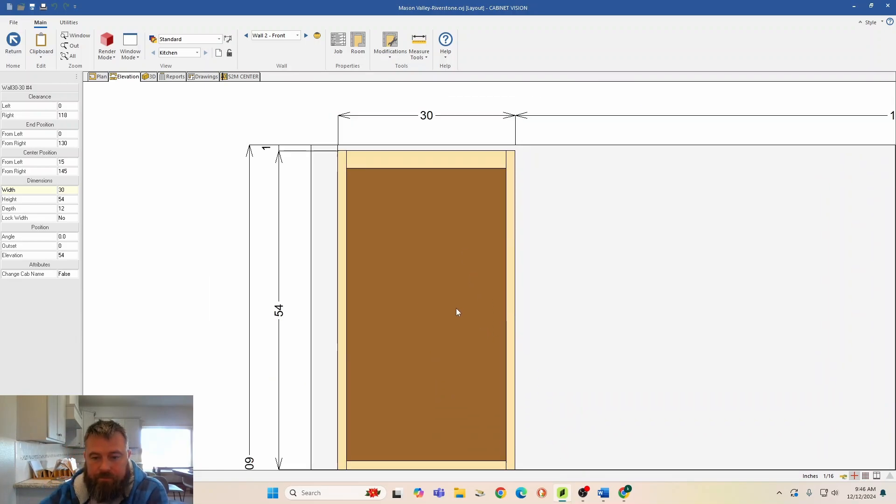
pyautogui.moveTo(450, 302); pyautogui.dragTo(406, 272, button='middle')
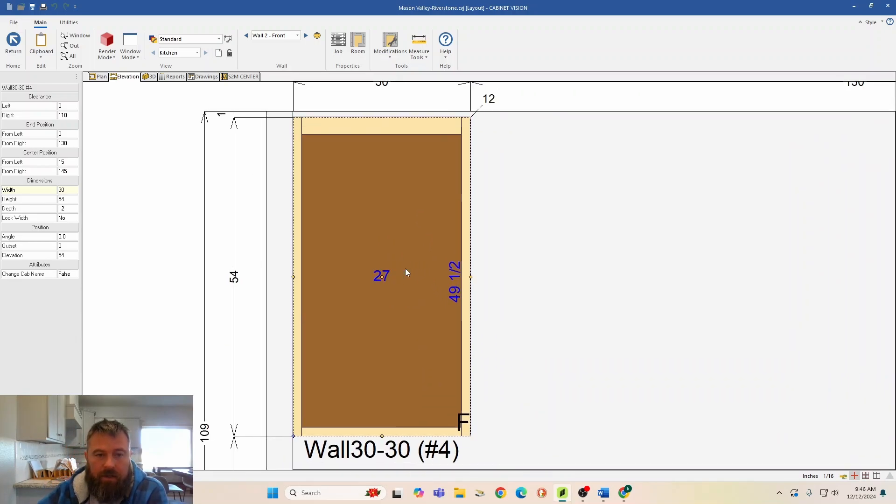
pyautogui.doubleClick(387, 225)
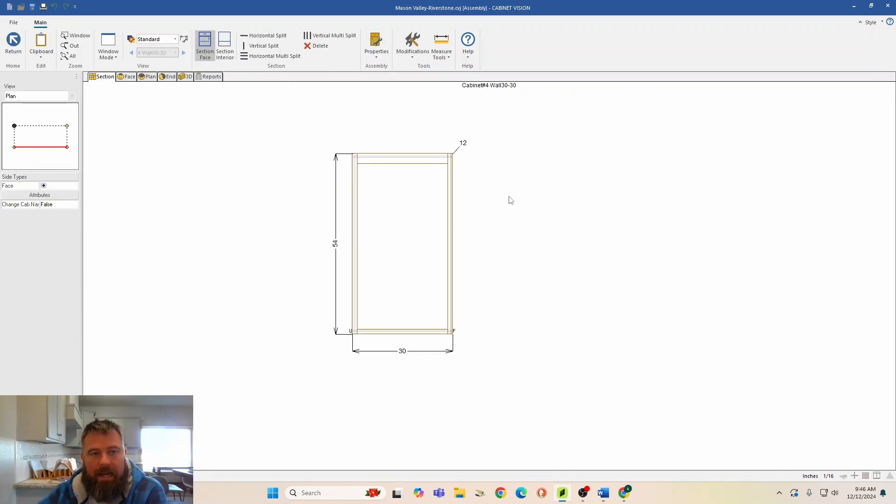
pyautogui.click(410, 200)
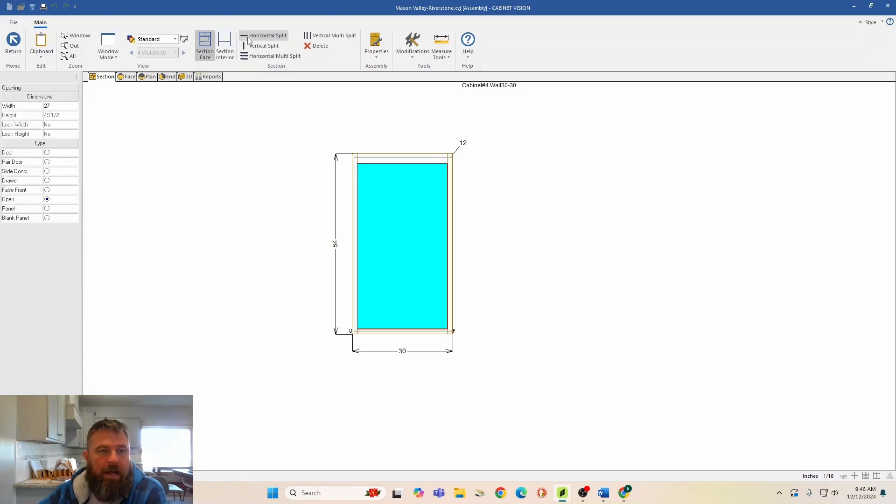
pyautogui.click(263, 35)
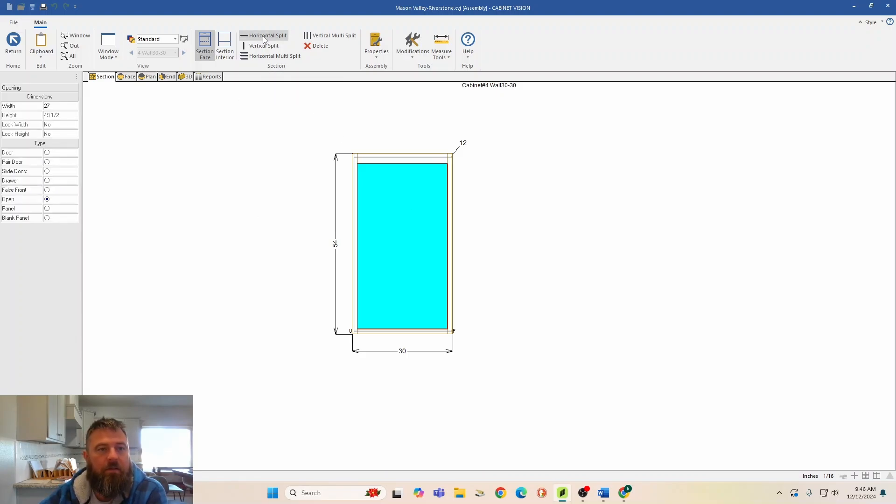
pyautogui.scroll(3, 504, 247)
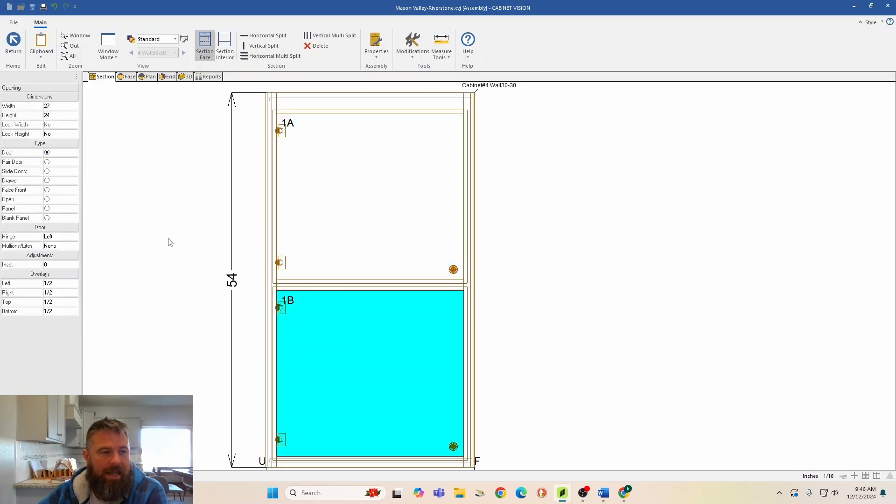
# - Set the height of the wall cabinet's upper door opening to 12 inches
pyautogui.click(55, 116)
pyautogui.write('12')
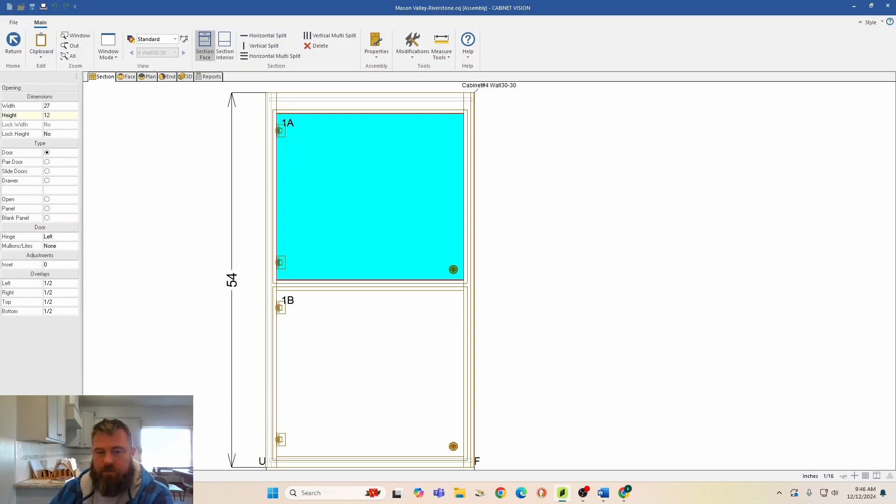
pyautogui.press('Return')
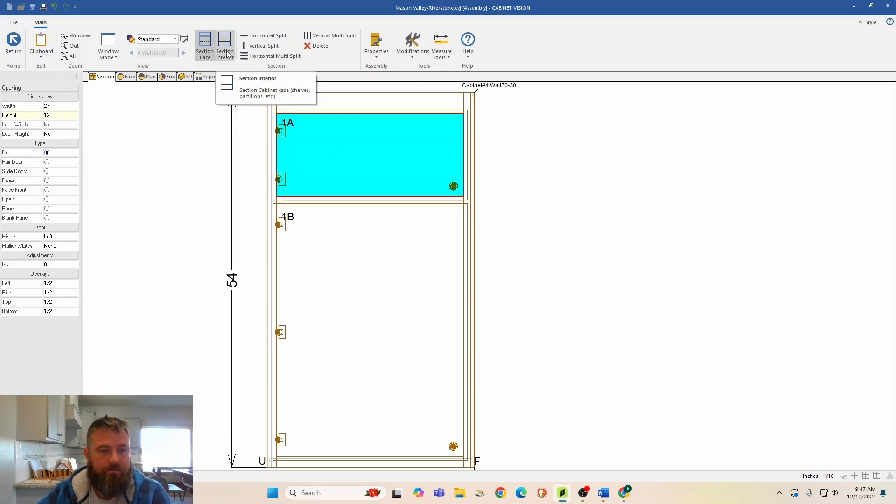
# - Change both the upper and the lower opening of the wall cabinet to Pair Door
pyautogui.click(48, 163)
pyautogui.click(398, 254)
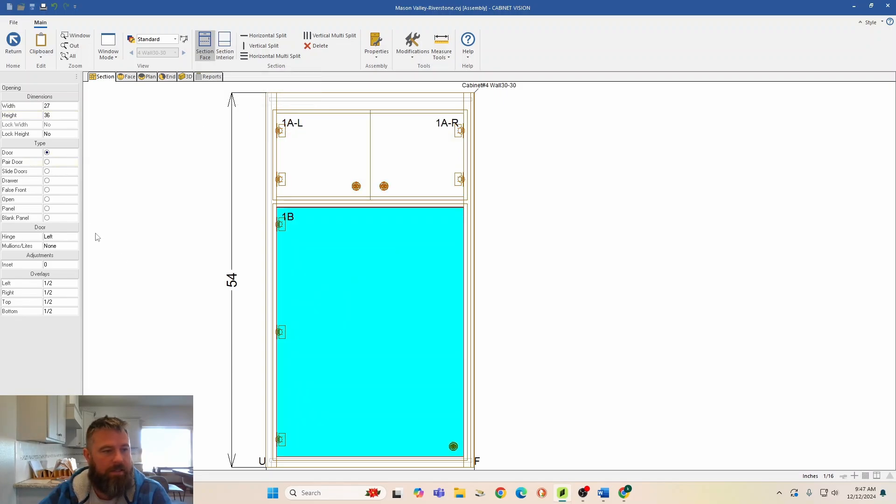
pyautogui.click(52, 165)
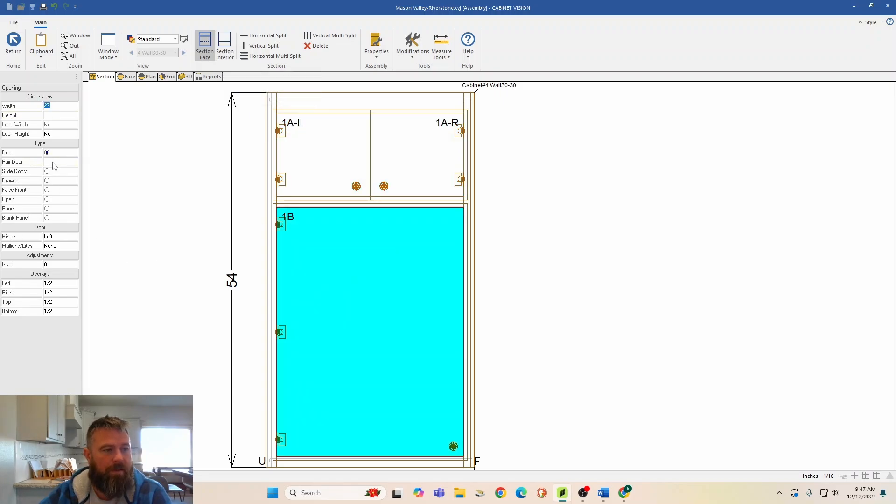
pyautogui.click(136, 180)
pyautogui.scroll(-2, 448, 225)
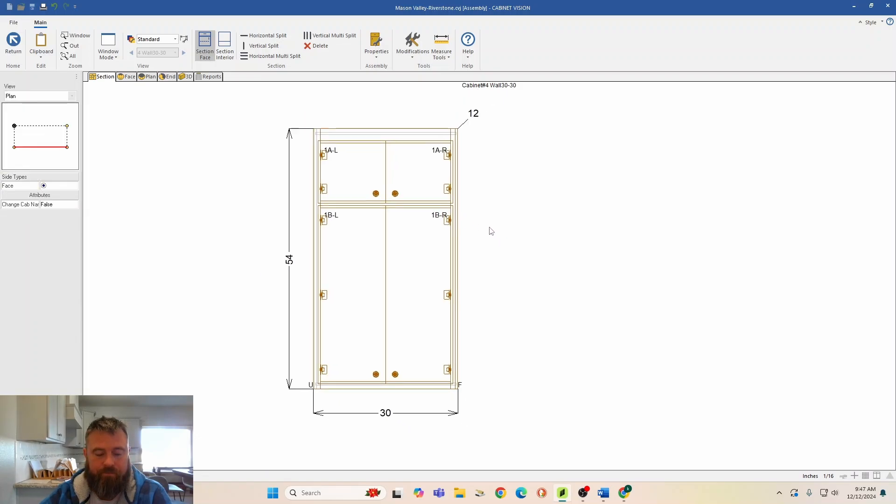
# - Check the wall cabinet in 3D and split its interior horizontally behind the middle face-frame rail
pyautogui.click(223, 42)
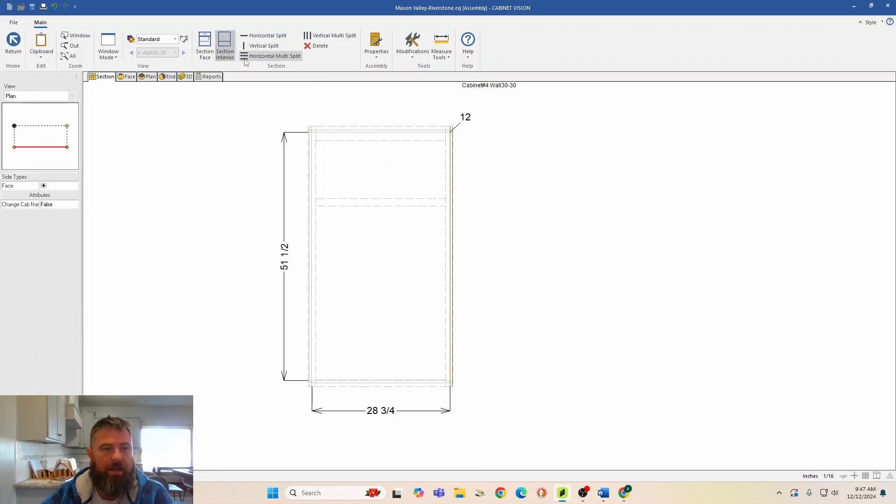
pyautogui.click(185, 77)
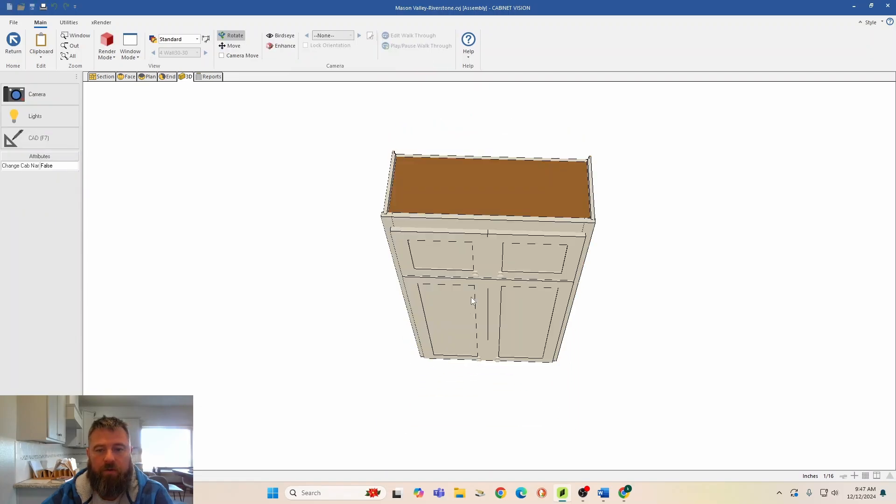
pyautogui.click(109, 77)
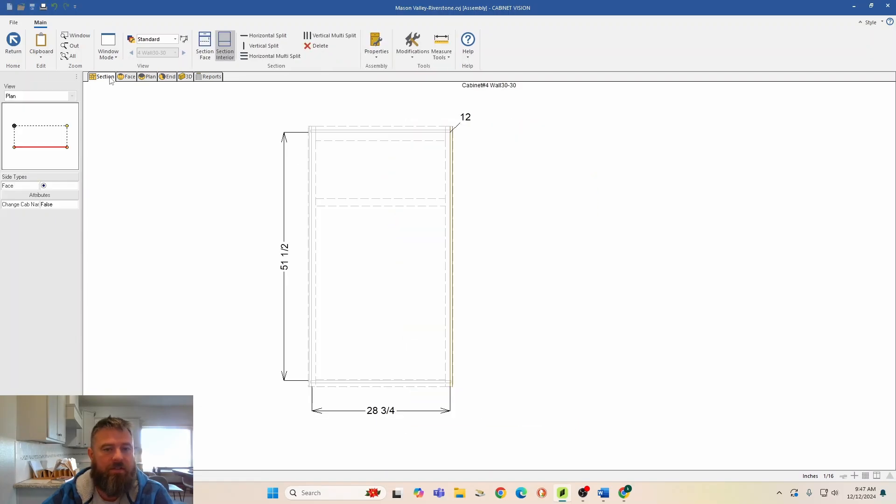
pyautogui.click(265, 38)
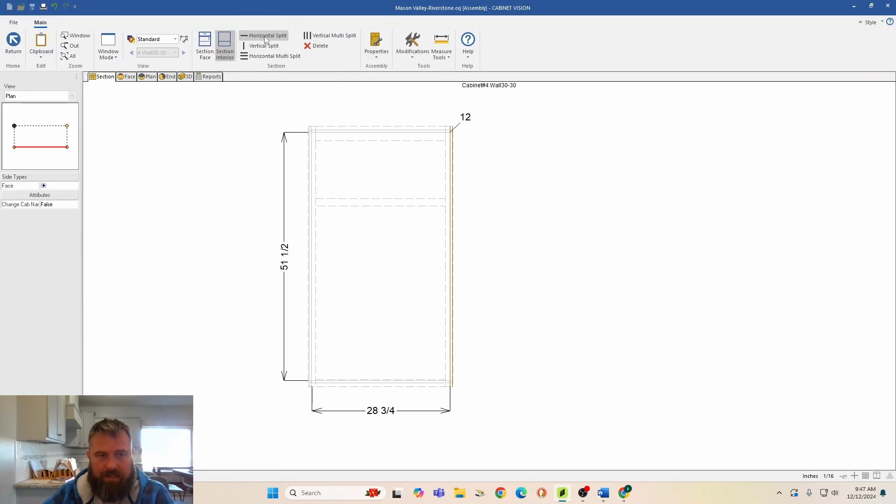
pyautogui.click(364, 202)
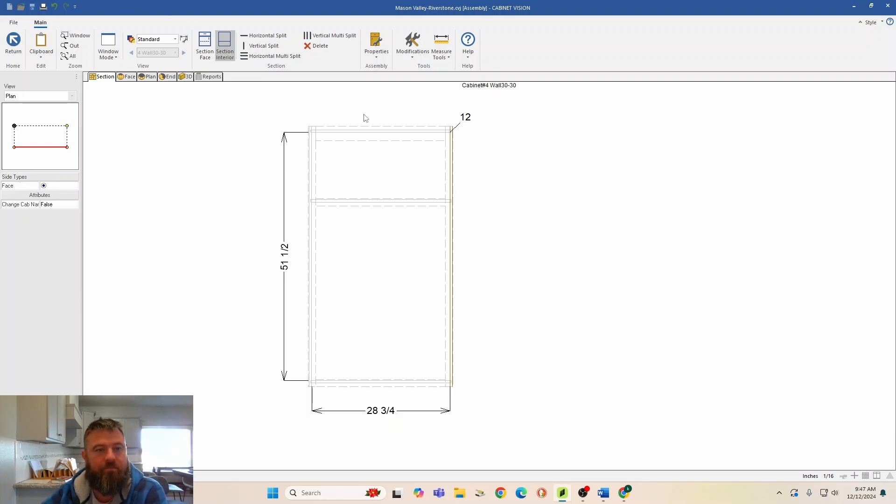
pyautogui.click(220, 41)
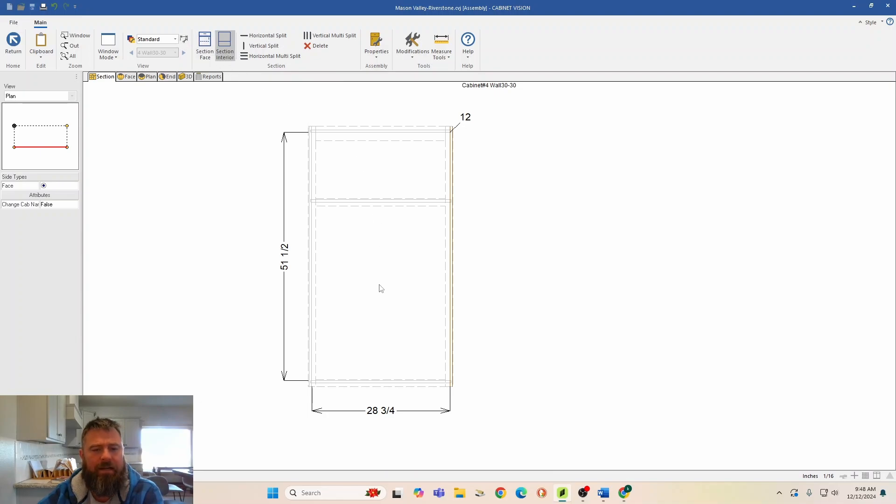
# - Split the wall cabinet's lower interior section into 4 equal openings separated by adjustable shelves
pyautogui.click(362, 255)
pyautogui.click(273, 56)
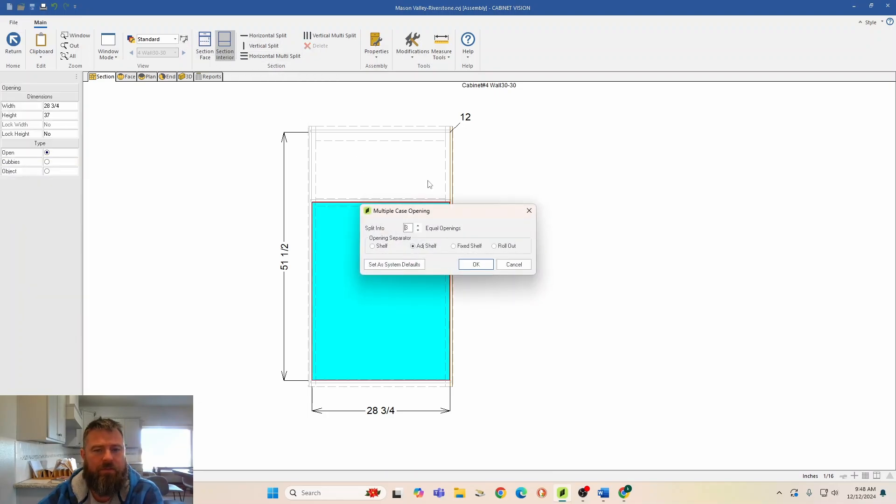
pyautogui.click(418, 226)
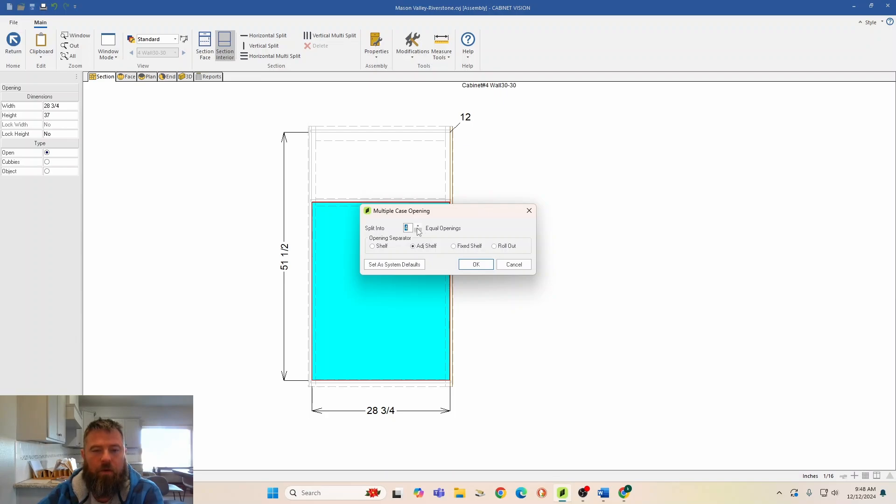
pyautogui.click(476, 264)
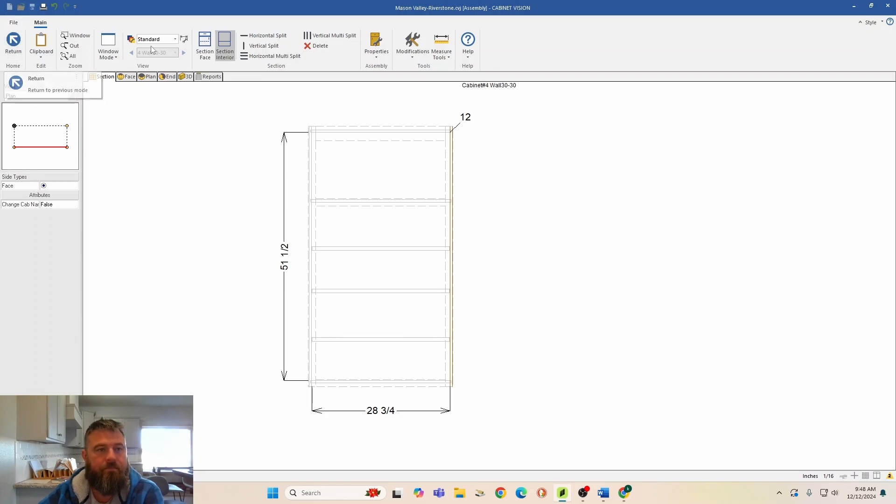
# - Set the width of the middle face-frame rail between the upper and lower doors to 2 inches
pyautogui.click(205, 46)
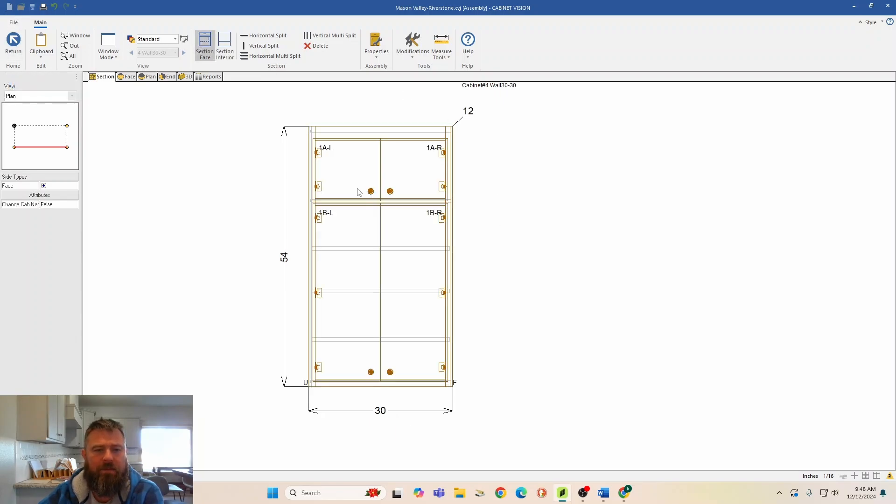
pyautogui.scroll(4, 395, 181)
pyautogui.click(357, 227)
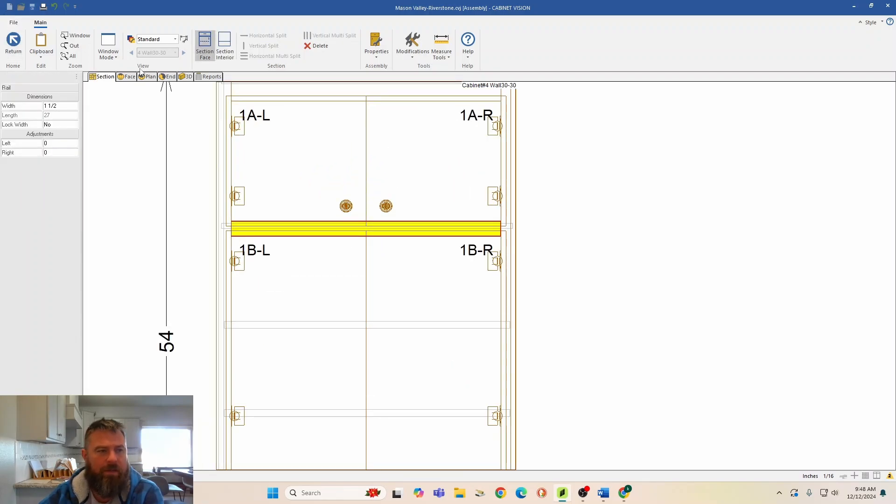
pyautogui.click(60, 105)
pyautogui.write('2')
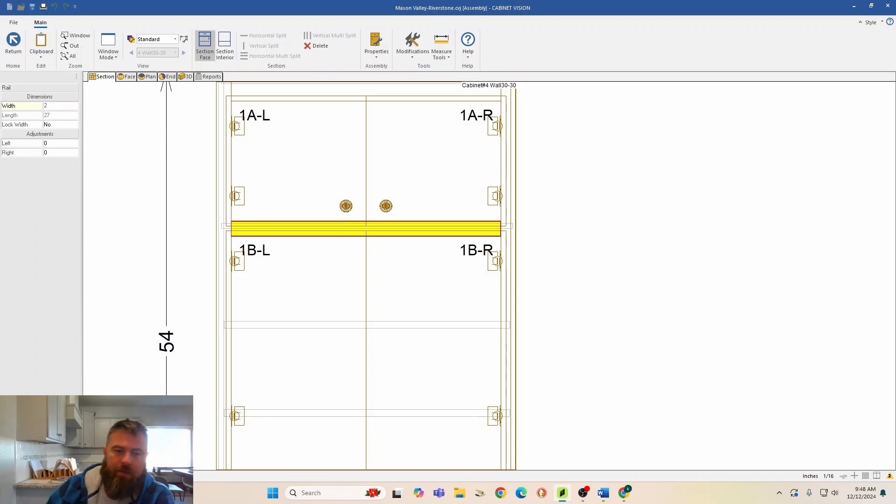
pyautogui.press('Return')
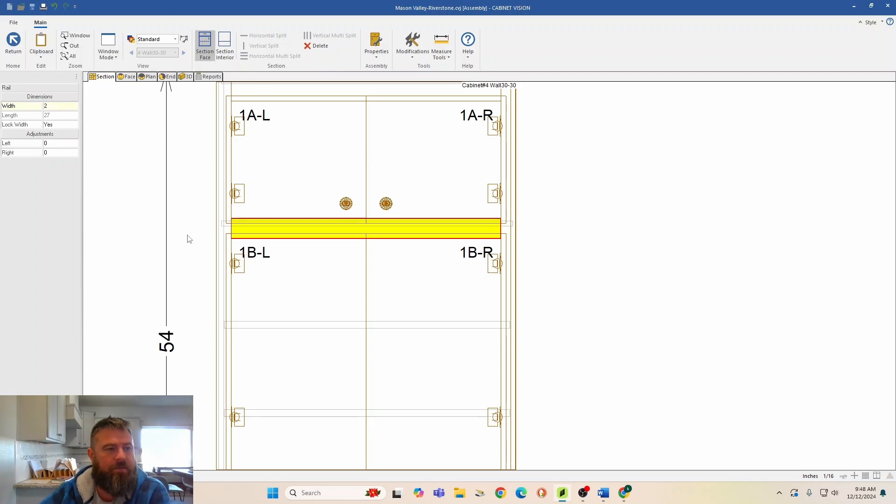
# - Set the wall cabinet's upper pair-door opening back to a height of 12 inches
pyautogui.scroll(-1, 188, 238)
pyautogui.click(290, 167)
pyautogui.click(56, 117)
pyautogui.write('12')
pyautogui.press('Return')
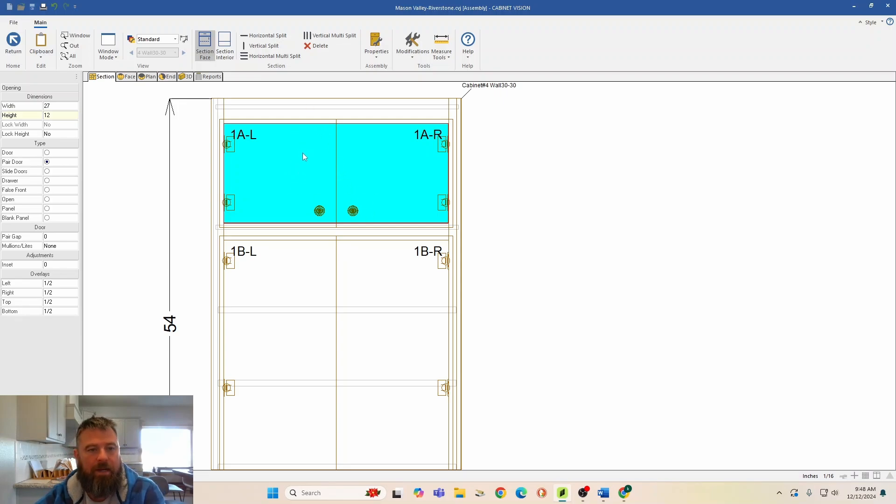
# - Change the upper door pair to the Square Glass style with the default door options, and return to the room layout
pyautogui.rightClick(299, 169)
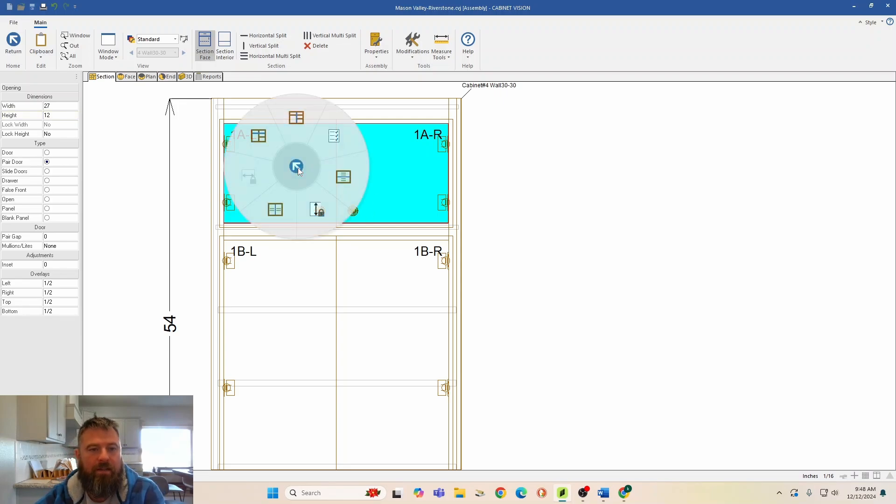
pyautogui.click(335, 142)
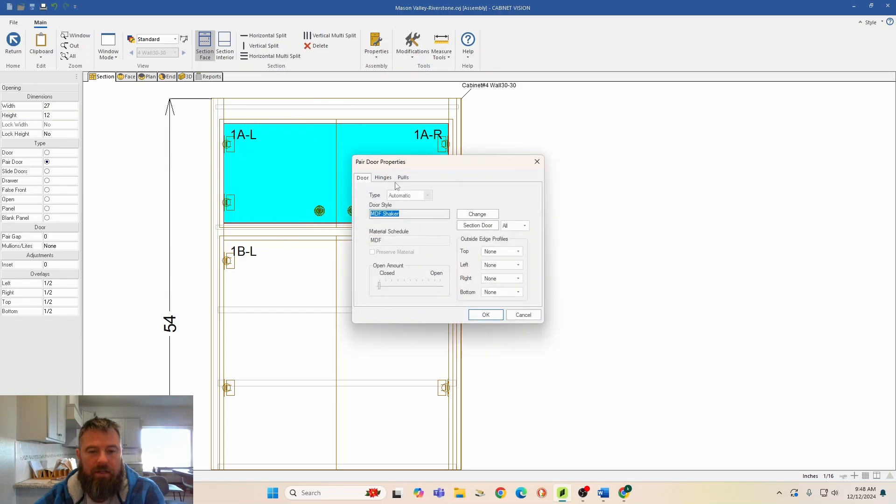
pyautogui.click(478, 214)
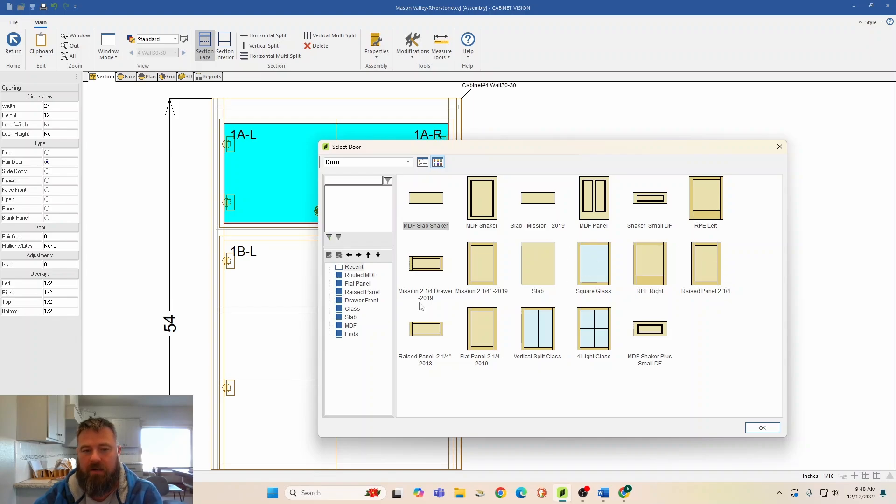
pyautogui.click(596, 256)
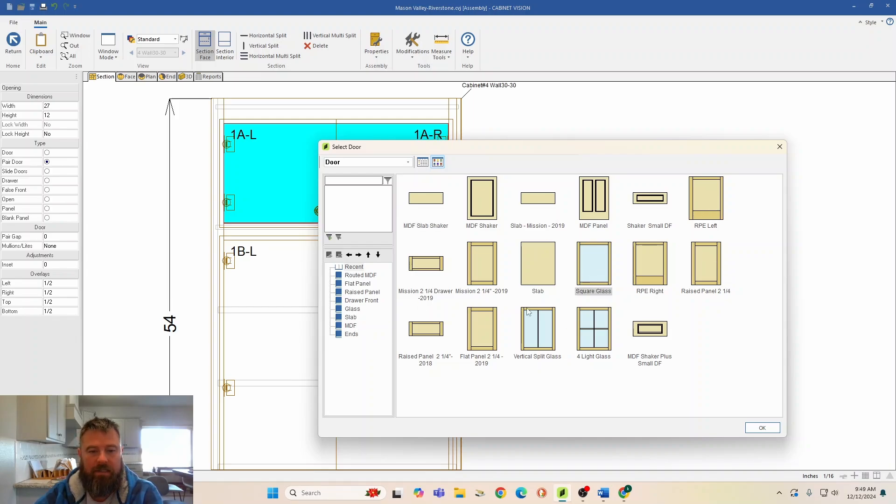
pyautogui.click(352, 309)
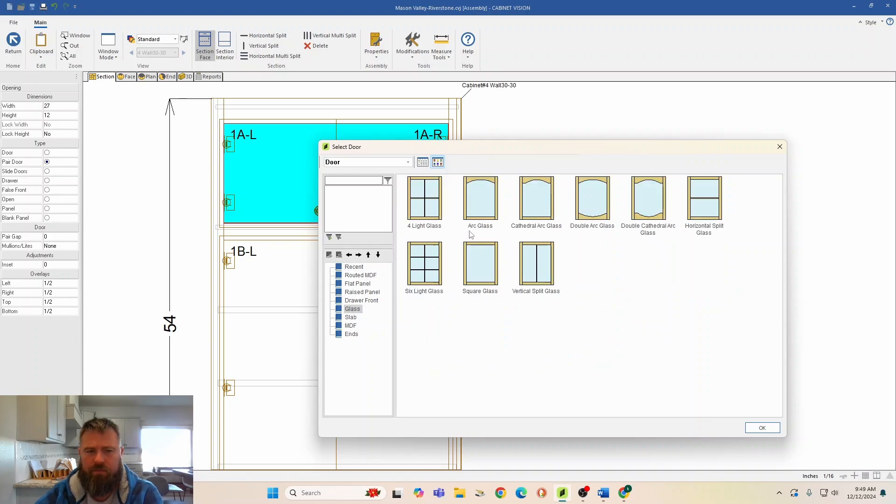
pyautogui.click(490, 279)
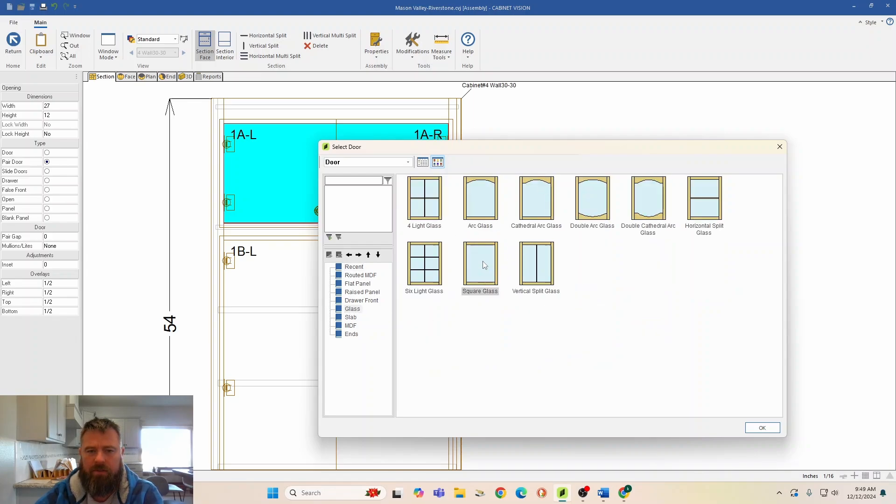
pyautogui.doubleClick(485, 262)
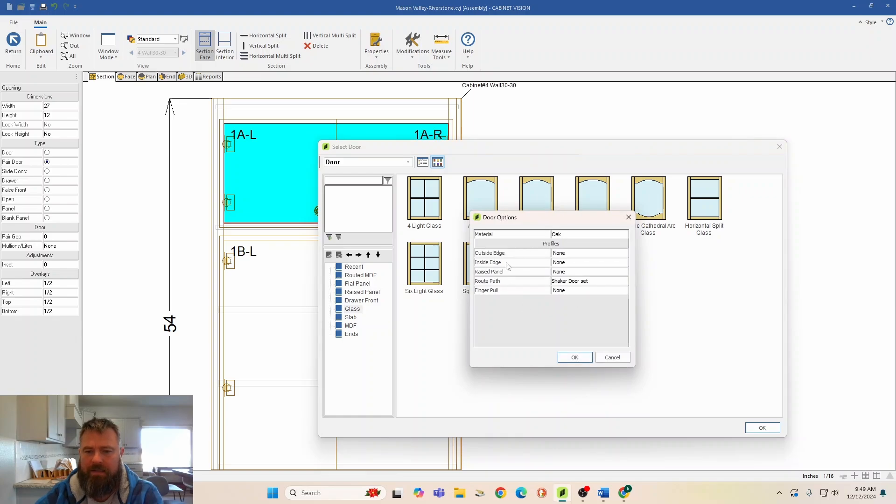
pyautogui.click(576, 359)
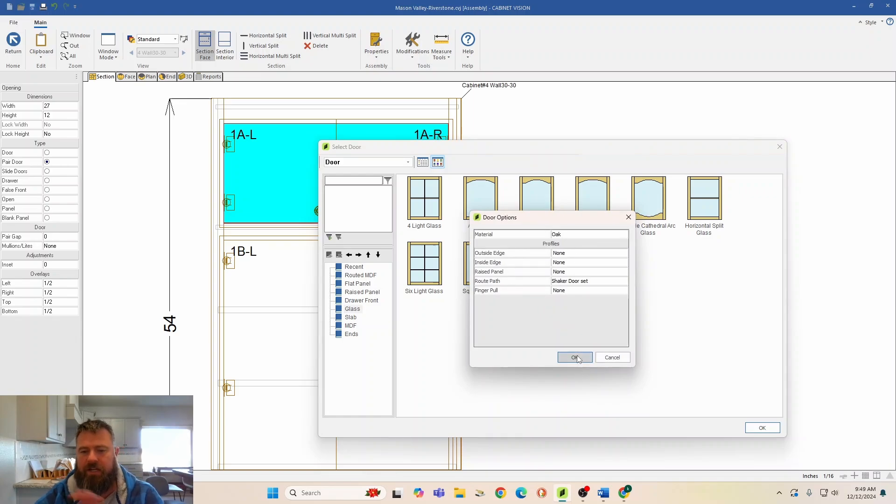
pyautogui.click(486, 314)
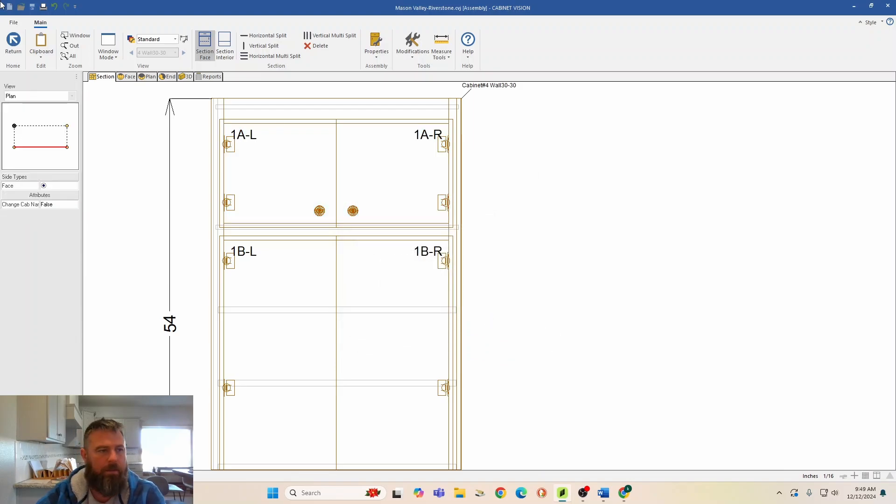
pyautogui.click(17, 49)
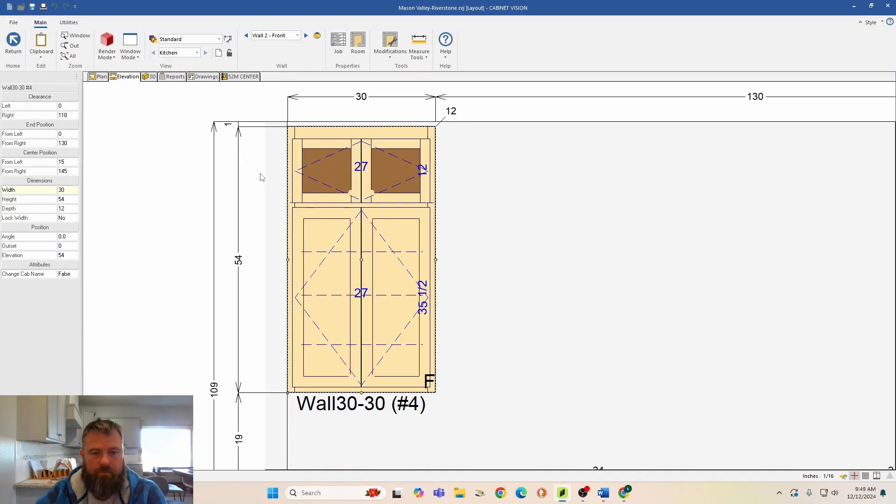
# - Inspect the wall cabinet with its upper glass doors in 3D and return to the wall elevation
pyautogui.click(152, 77)
pyautogui.moveTo(493, 290); pyautogui.dragTo(419, 359)
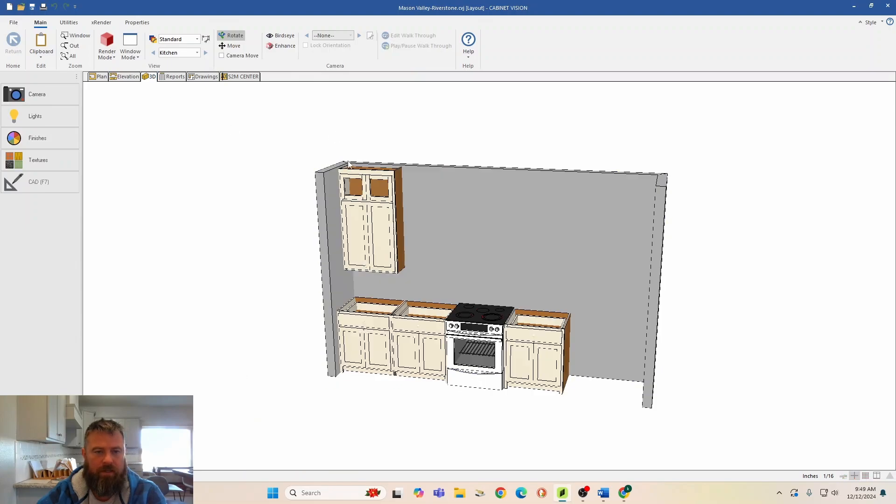
pyautogui.scroll(2, 354, 182)
pyautogui.scroll(1, 354, 185)
pyautogui.moveTo(424, 304); pyautogui.dragTo(388, 302)
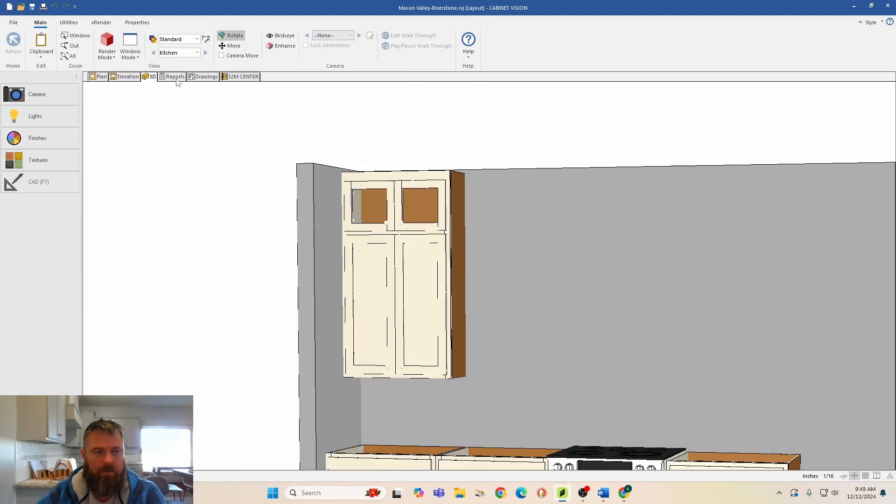
pyautogui.click(133, 79)
pyautogui.scroll(2, 410, 265)
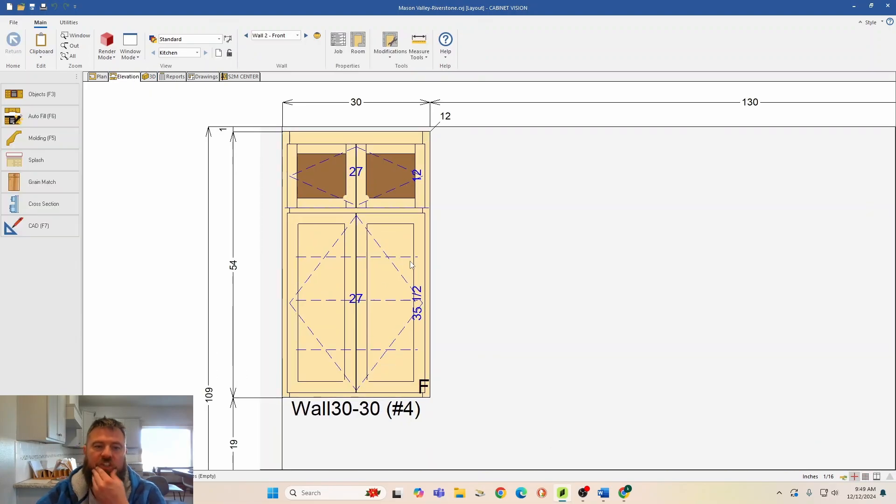
pyautogui.scroll(-1, 293, 349)
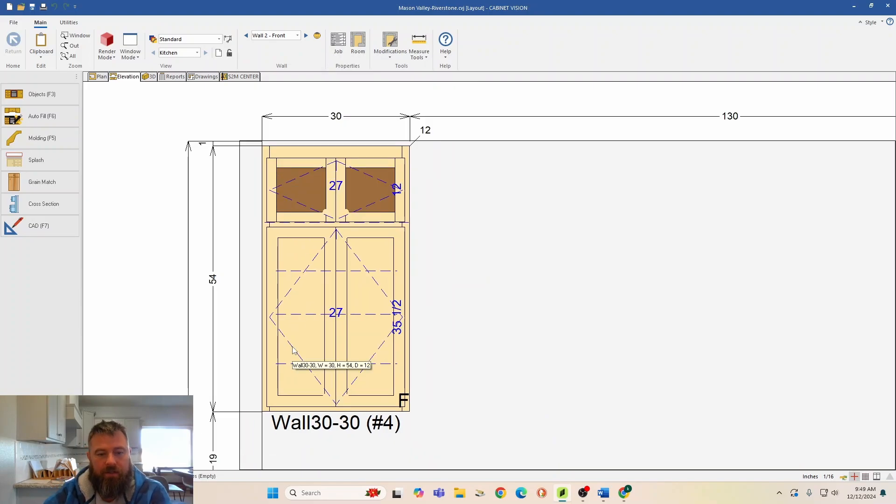
# - Remove the finished-end setting from the right end of the wall cabinet
pyautogui.rightClick(292, 347)
pyautogui.moveTo(344, 322)
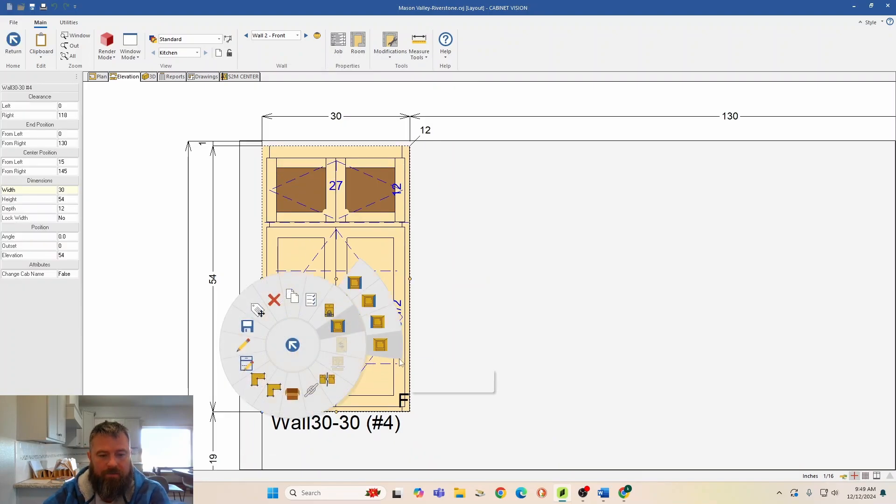
pyautogui.click(395, 347)
# - Rename the wall cabinet W3054 and add the comment lines TR 3, CFG UPPER SECTION-MI, MR 2 and FINGER PULLS
pyautogui.rightClick(334, 357)
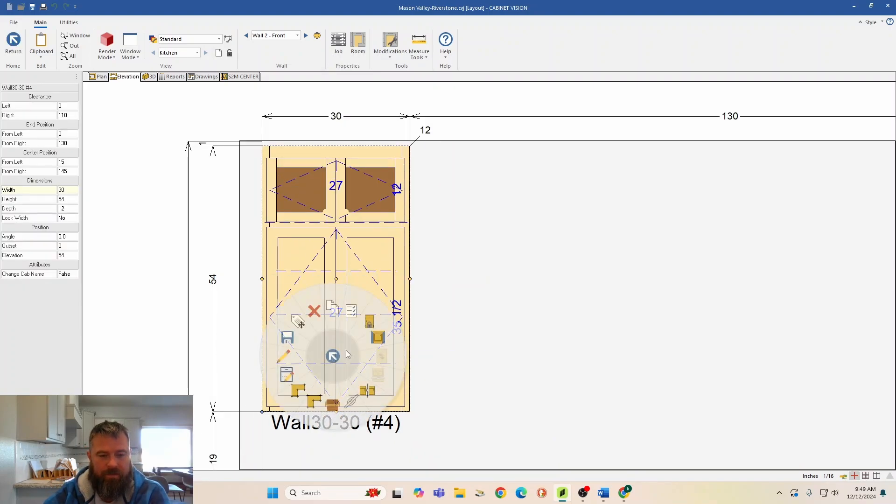
pyautogui.click(380, 317)
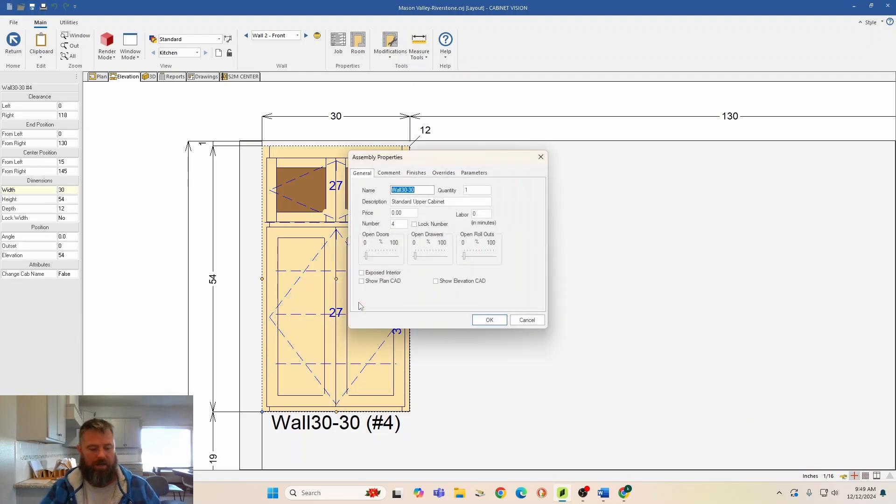
pyautogui.write('W3054')
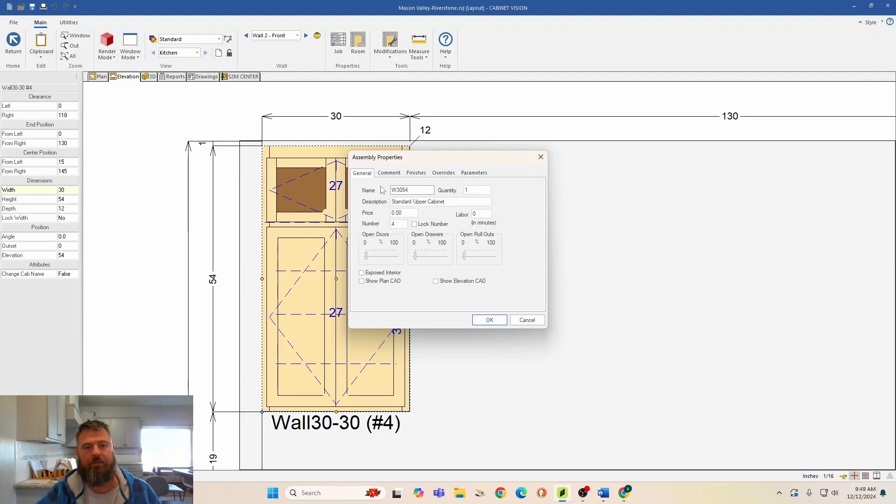
pyautogui.click(389, 174)
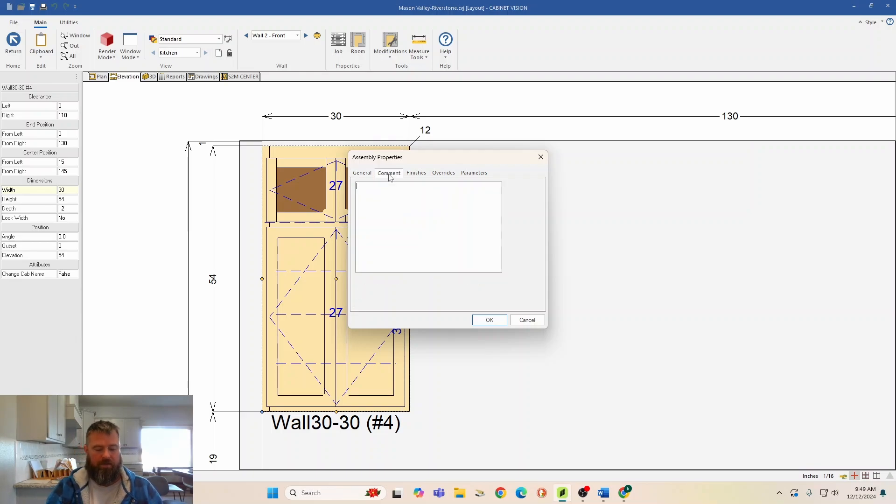
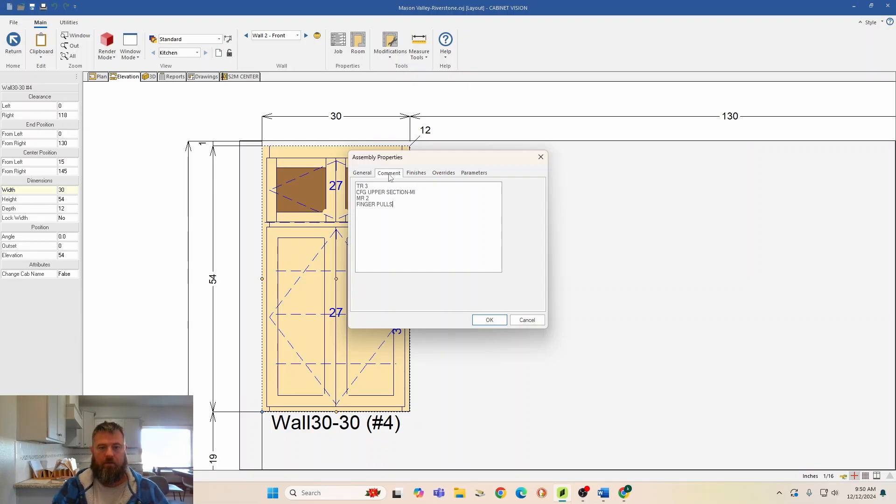
pyautogui.click(488, 321)
pyautogui.click(496, 323)
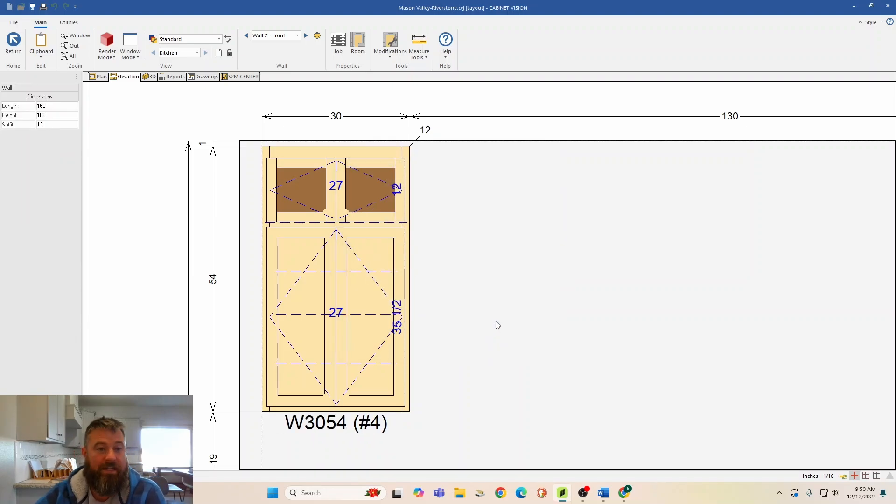
# - Copy wall cabinet W3054 twice: once directly beside the original and once on the far side of the range
pyautogui.scroll(-2, 496, 321)
pyautogui.moveTo(500, 258); pyautogui.dragTo(459, 233, button='middle')
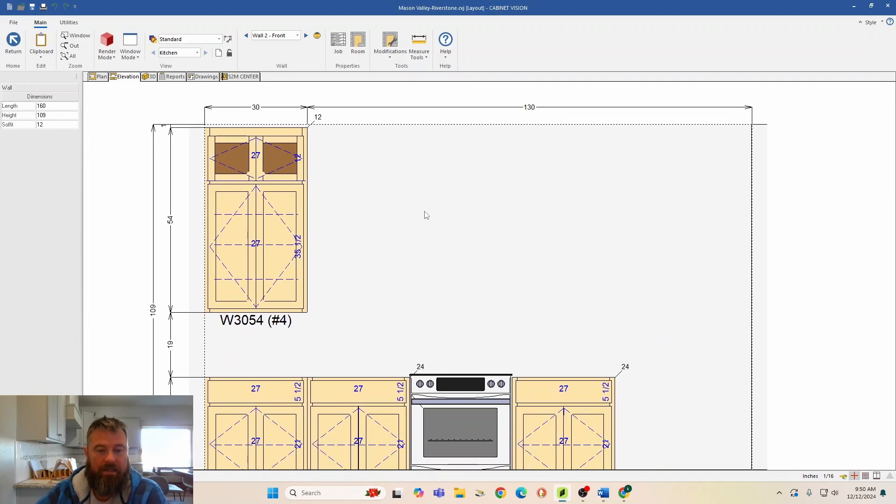
pyautogui.rightClick(244, 215)
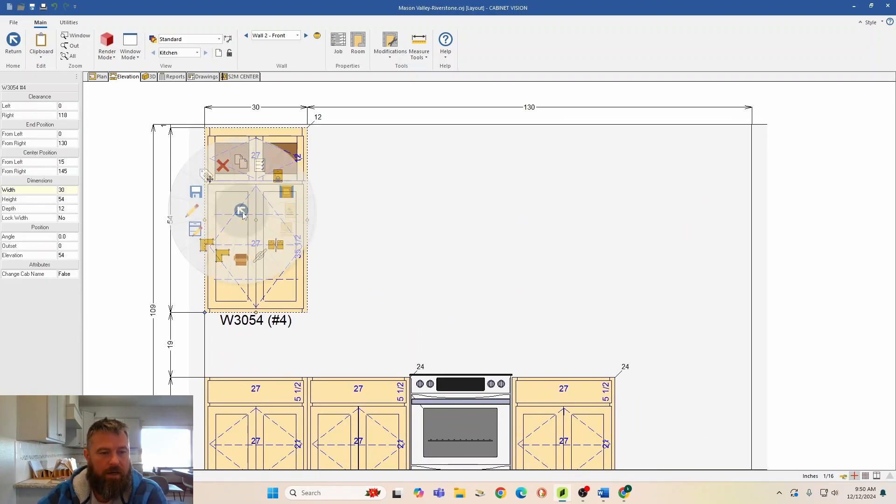
pyautogui.moveTo(255, 219); pyautogui.dragTo(358, 219)
pyautogui.click(358, 258)
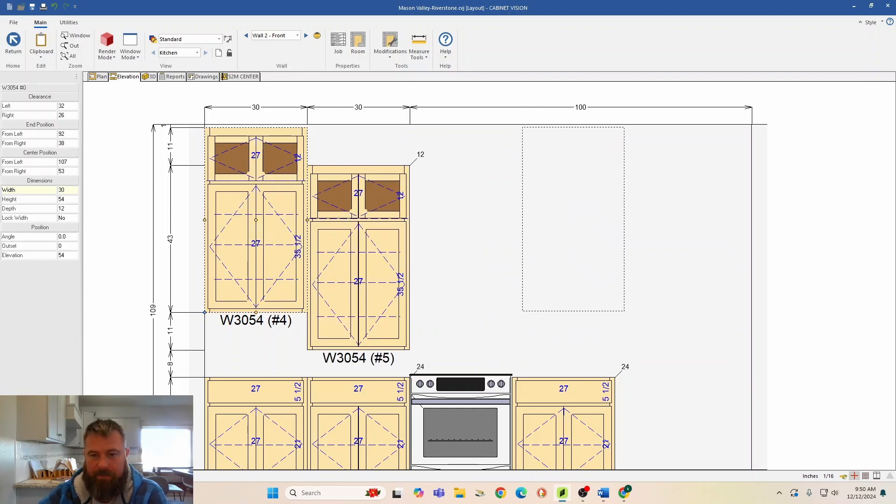
pyautogui.click(570, 258)
pyautogui.press('Escape')
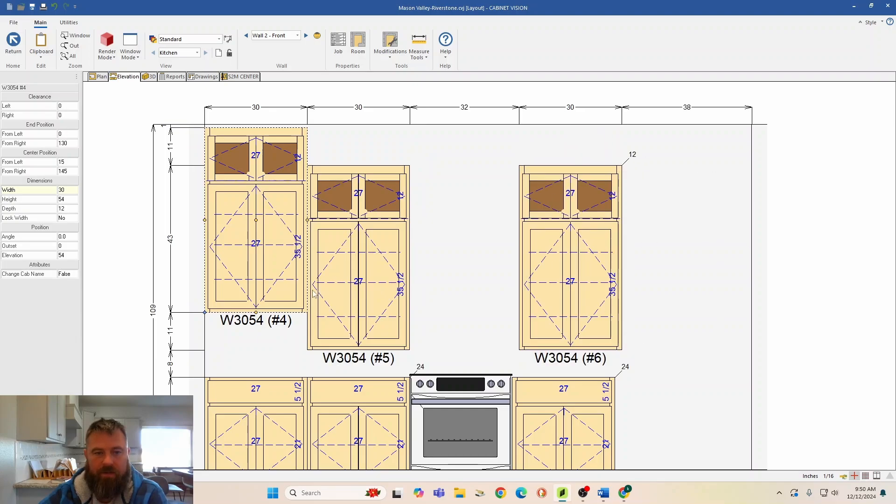
# - Set the elevation of the W3054 copy next to the original to 54 inches
pyautogui.scroll(2, 469, 260)
pyautogui.scroll(-3, 469, 260)
pyautogui.click(335, 262)
pyautogui.click(67, 255)
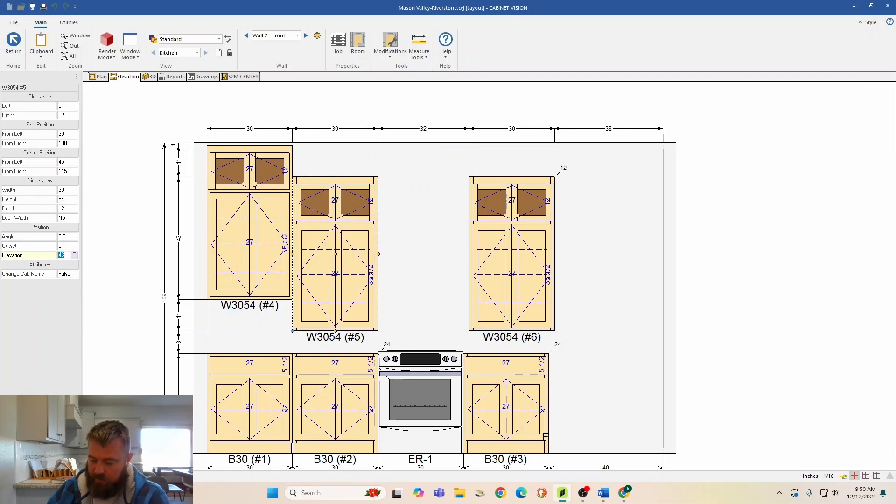
pyautogui.write('54')
pyautogui.press('Return')
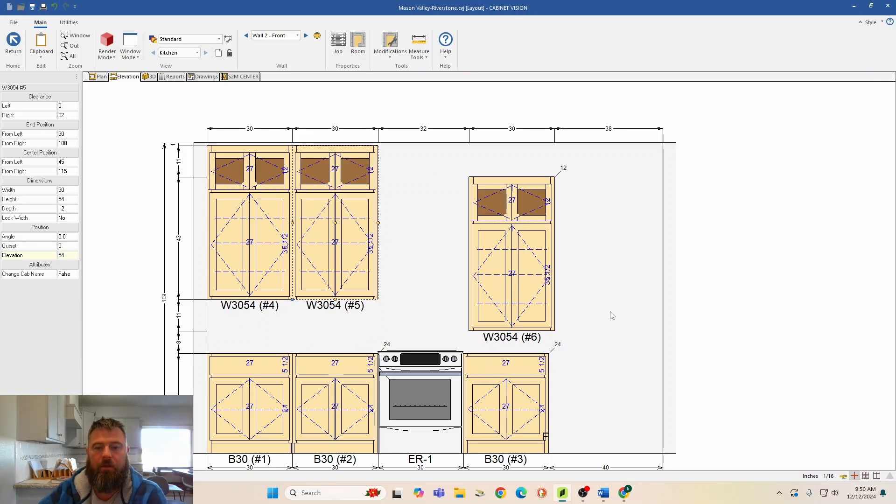
# - Set the W3054 cabinet on the far side of the range to 54 inches elevation and 30 inches left clearance
pyautogui.click(470, 285)
pyautogui.click(71, 256)
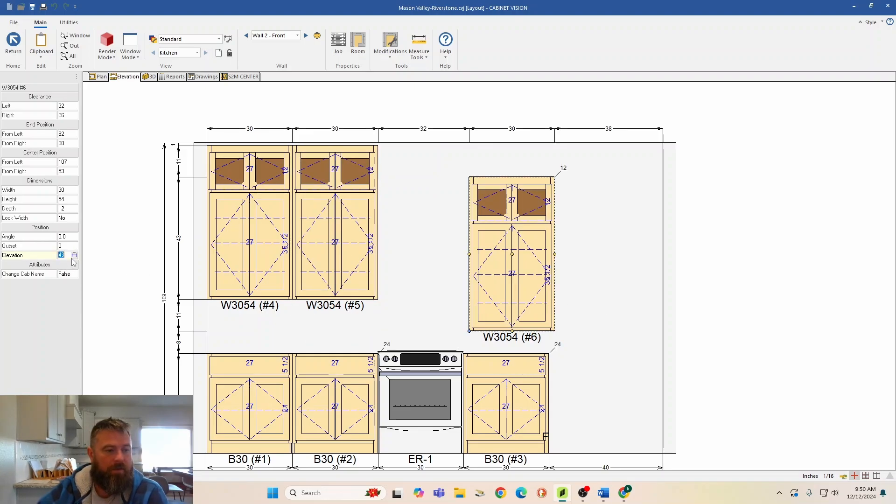
pyautogui.write('54')
pyautogui.press('Return')
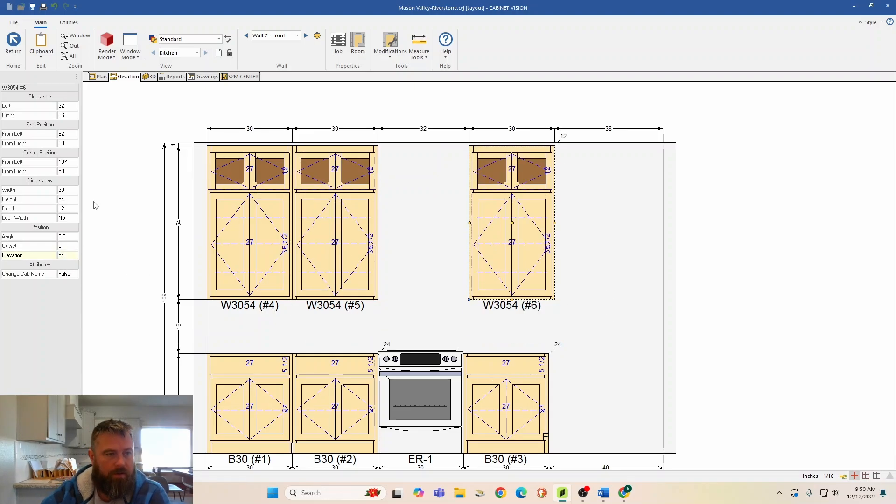
pyautogui.click(68, 105)
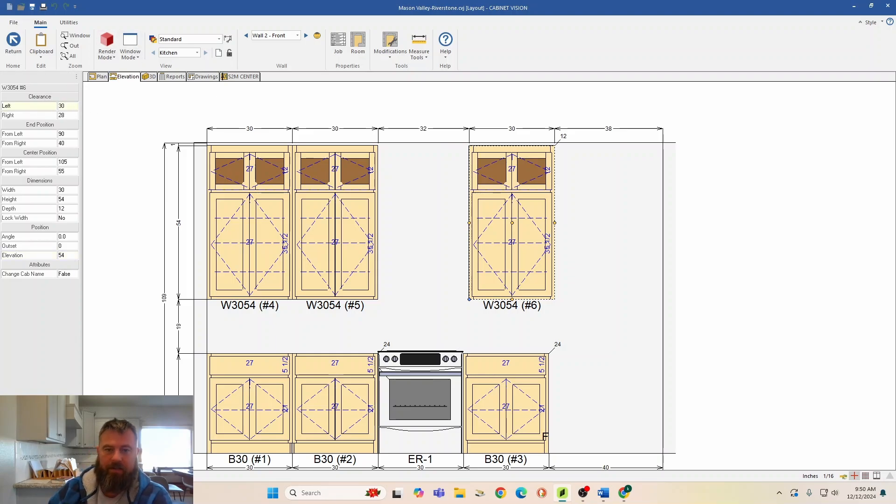
pyautogui.press('Return')
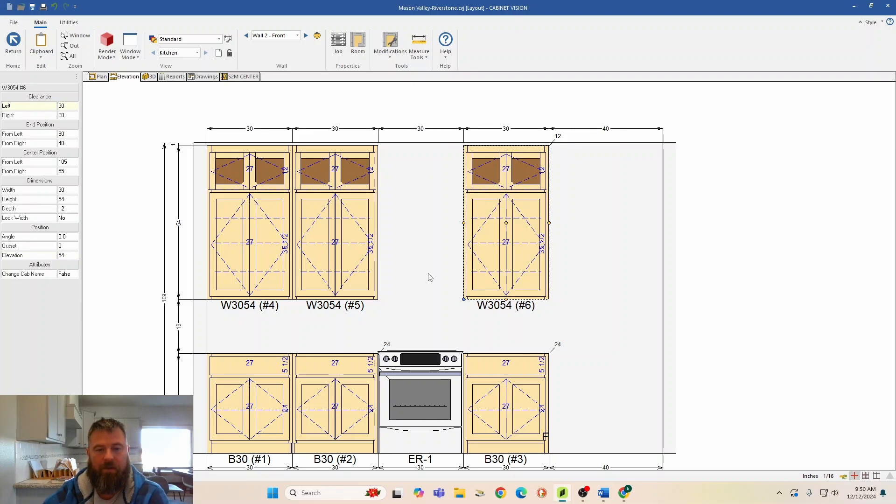
pyautogui.click(731, 213)
# - Insert a standard wall cabinet in the gap above the range and set its Change Cab Name attribute to False
pyautogui.scroll(2, 516, 384)
pyautogui.scroll(-3, 475, 386)
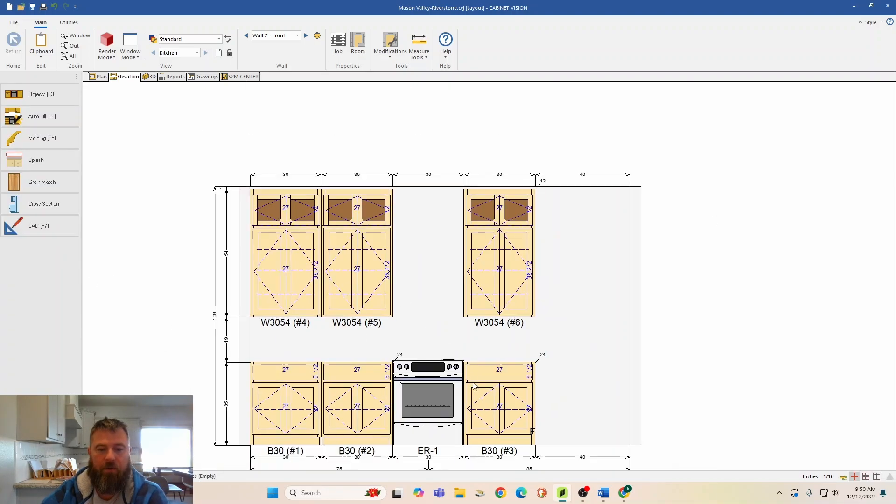
pyautogui.scroll(-2, 474, 386)
pyautogui.moveTo(469, 324); pyautogui.dragTo(432, 294, button='middle')
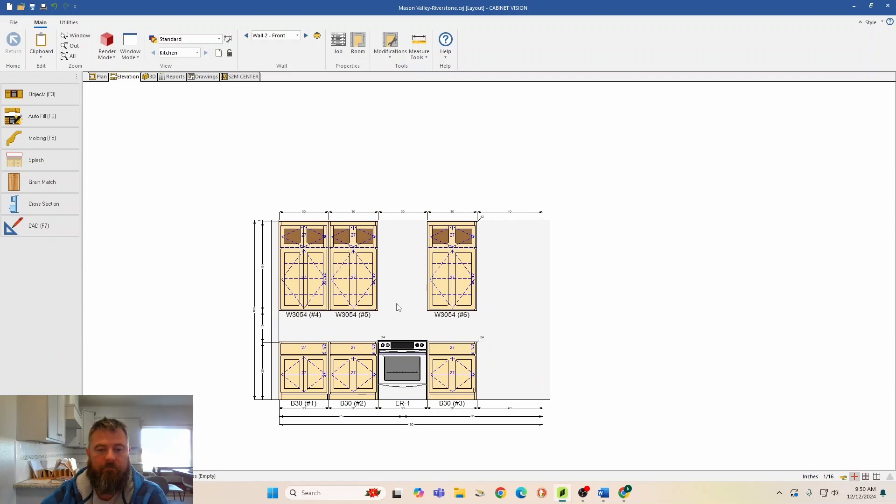
pyautogui.scroll(3, 398, 307)
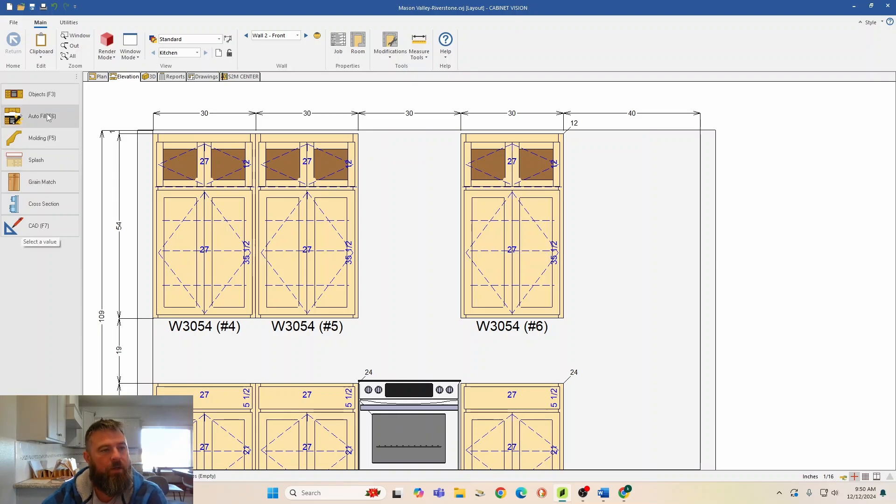
pyautogui.click(36, 95)
pyautogui.click(29, 131)
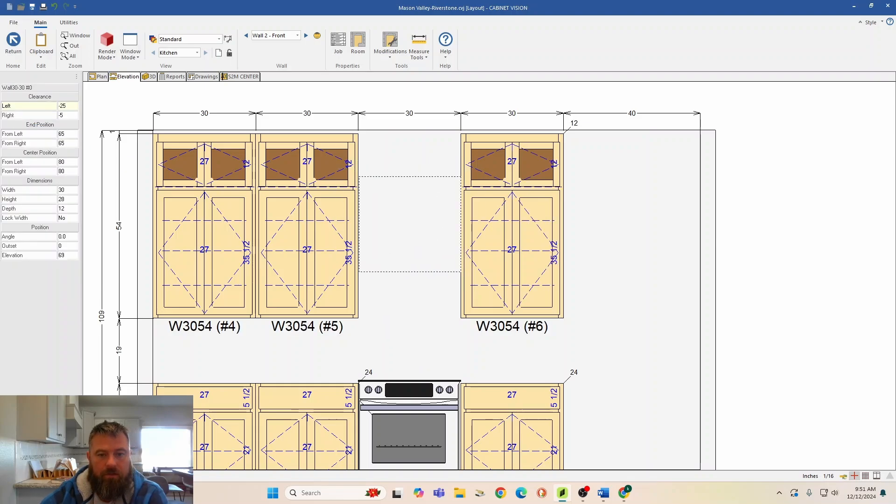
pyautogui.click(409, 219)
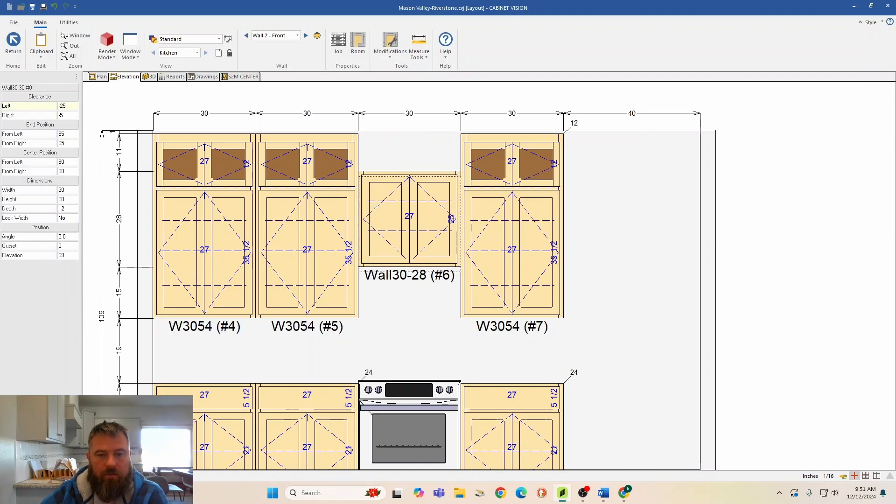
pyautogui.click(446, 230)
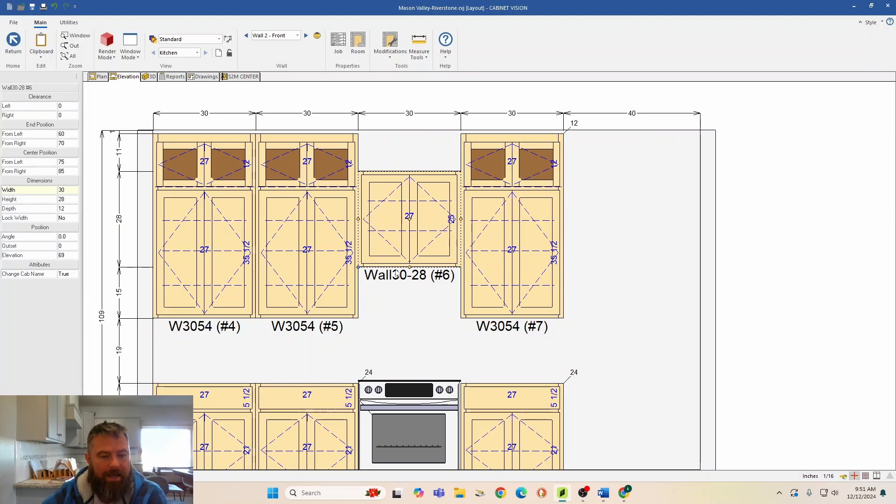
pyautogui.click(70, 276)
# - Examine the space between the range and the wall cabinet above it, and compare the base cabinet beside the range
pyautogui.click(65, 256)
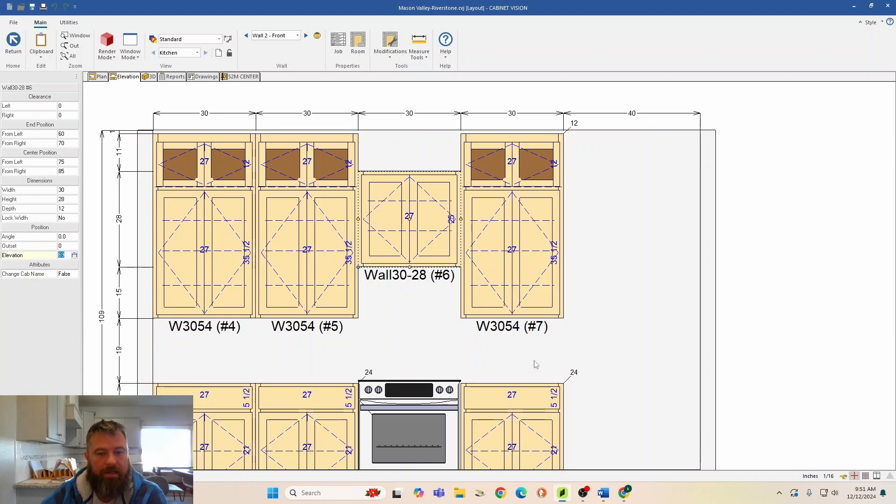
pyautogui.scroll(1, 427, 299)
pyautogui.scroll(2, 427, 298)
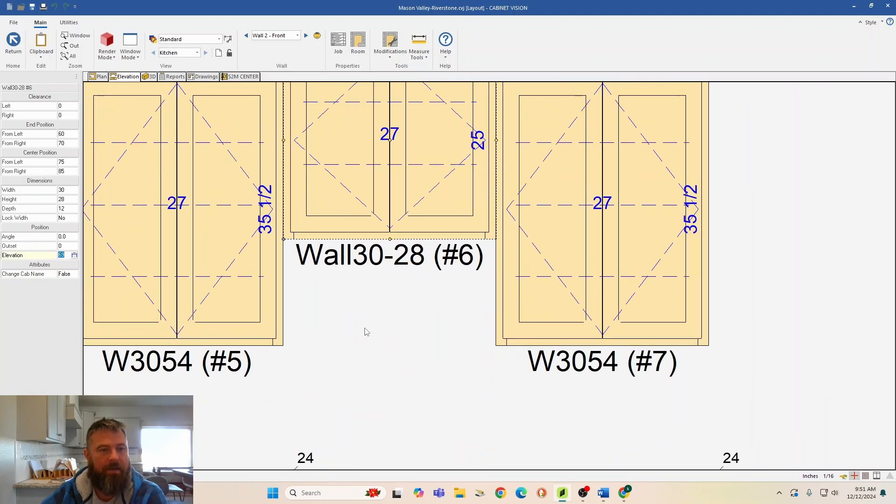
pyautogui.scroll(-1, 501, 312)
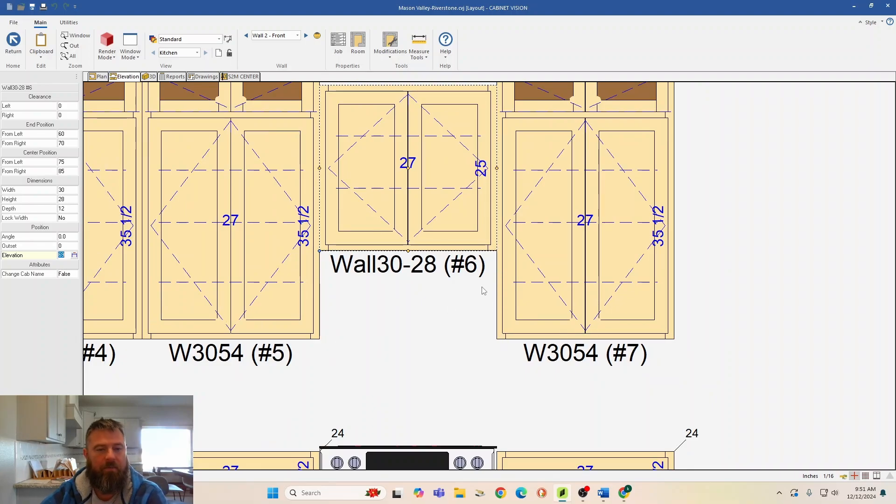
pyautogui.scroll(-2, 475, 286)
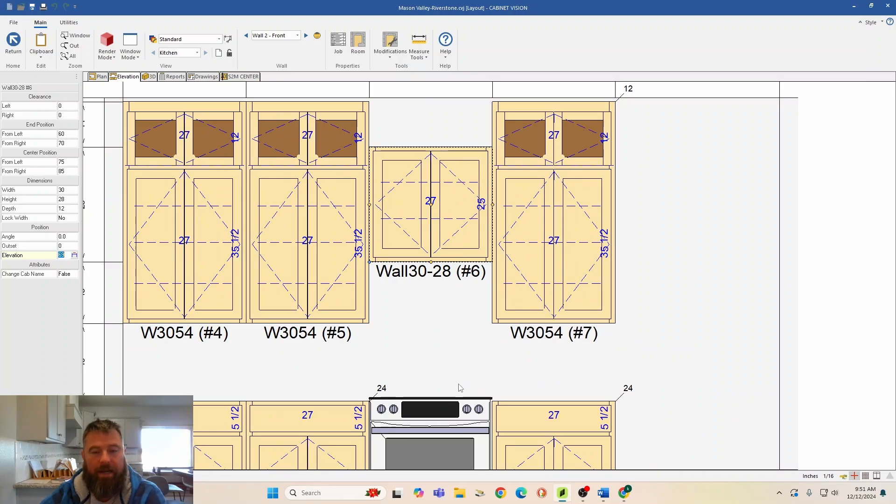
pyautogui.scroll(-3, 428, 340)
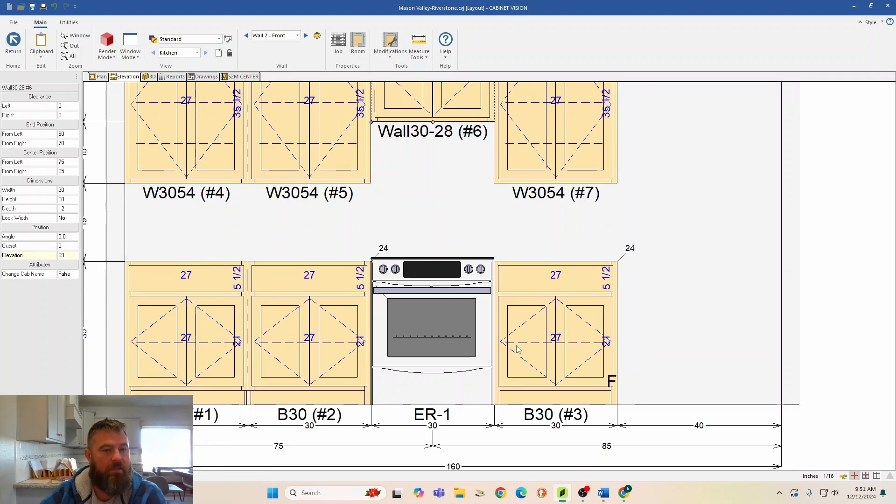
pyautogui.click(555, 329)
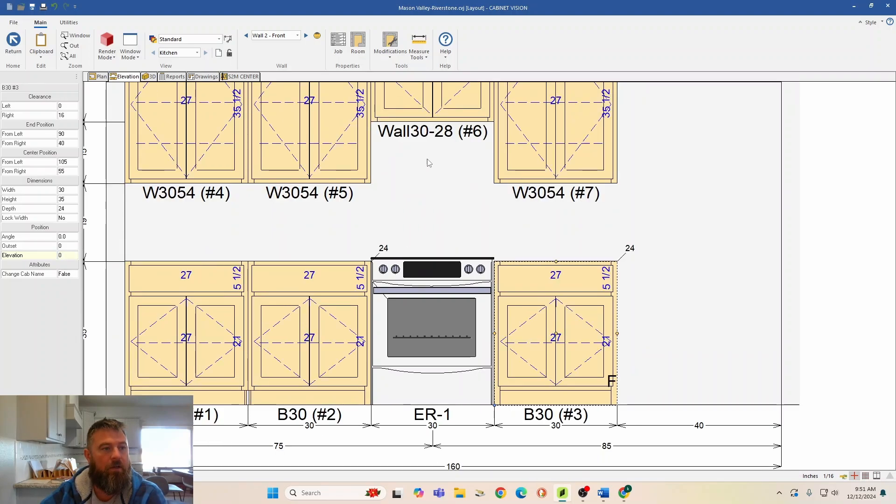
pyautogui.scroll(3, 429, 168)
pyautogui.click(436, 204)
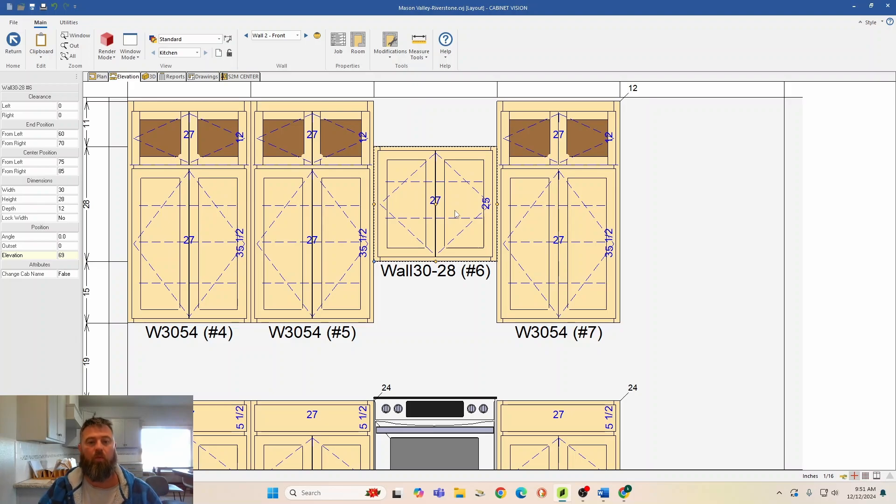
# - Set the wall cabinet above the range to a height of 39 inches and an elevation of 69 inches
pyautogui.moveTo(477, 269); pyautogui.dragTo(553, 312, button='middle')
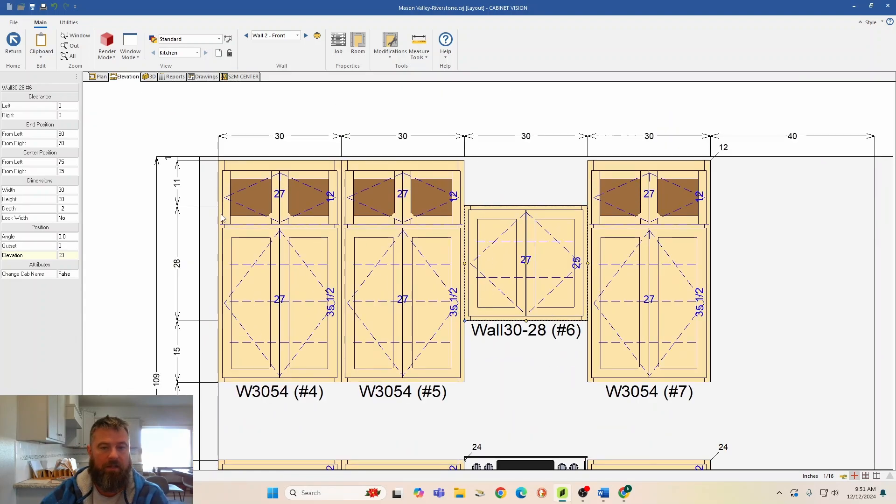
pyautogui.click(66, 199)
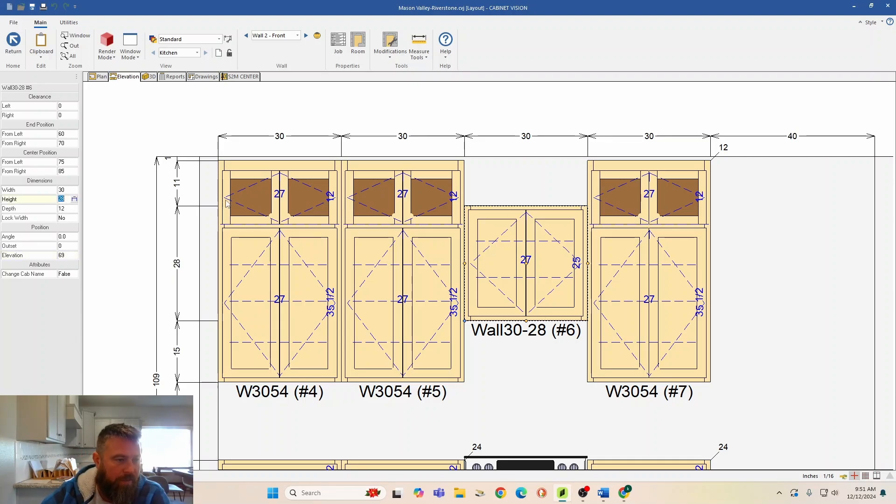
pyautogui.write('39')
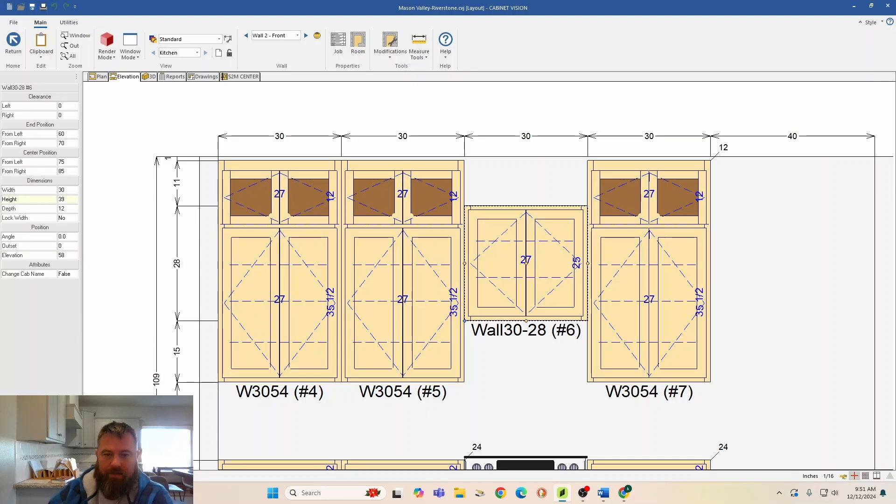
pyautogui.press('Return')
pyautogui.click(68, 256)
pyautogui.press('Return')
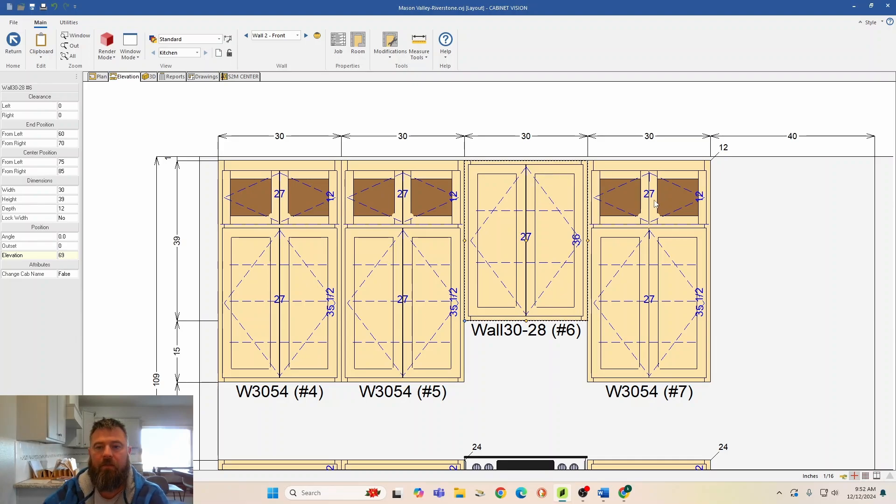
# - Widen the top face-frame rail of the wall cabinet above the range to 3 inches and check its interior section
pyautogui.moveTo(620, 204); pyautogui.dragTo(469, 227, button='middle')
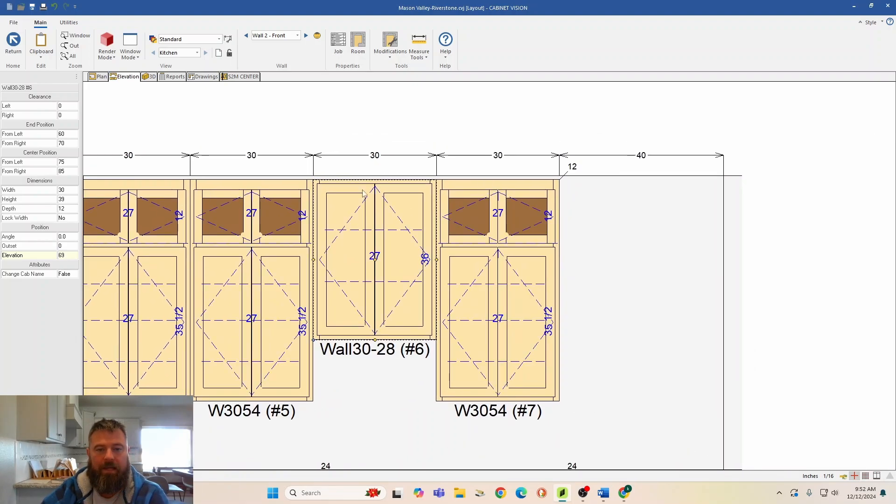
pyautogui.doubleClick(380, 214)
pyautogui.click(456, 174)
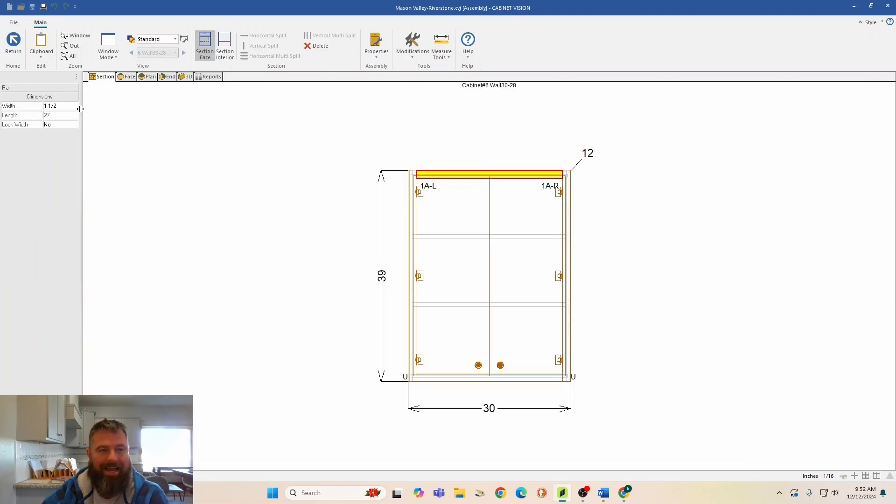
pyautogui.click(64, 106)
pyautogui.write('3')
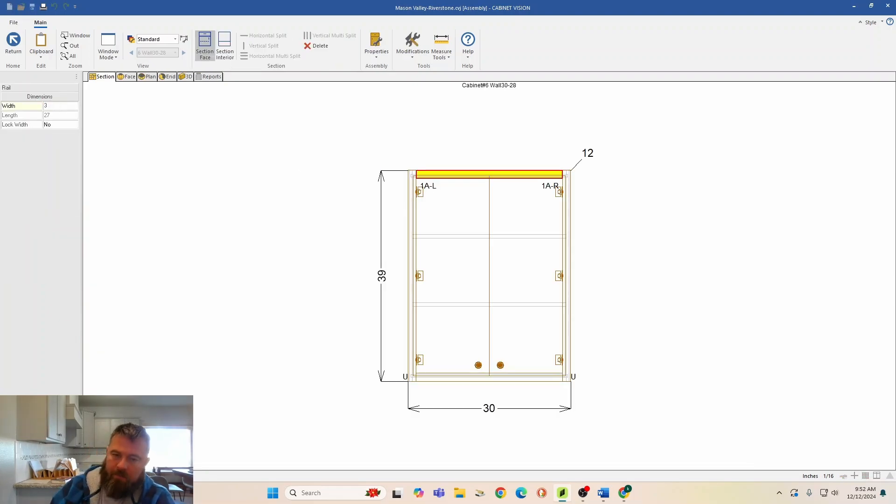
pyautogui.press('Return')
pyautogui.click(225, 45)
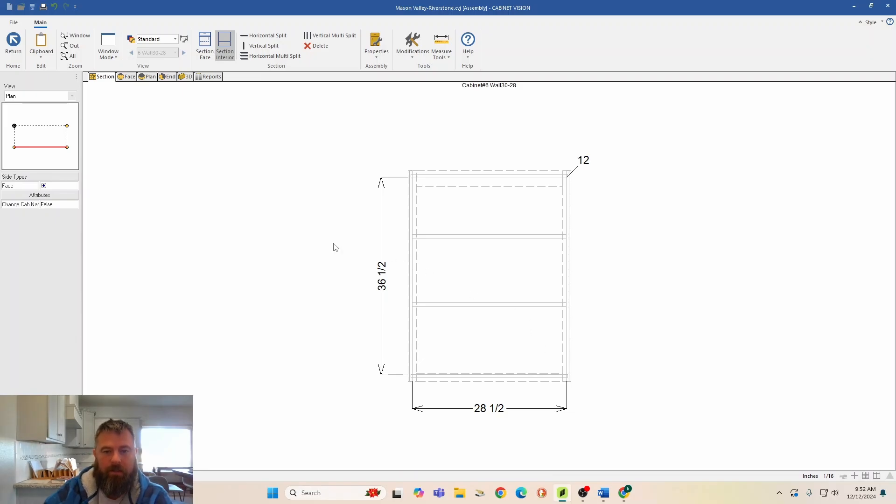
pyautogui.click(14, 41)
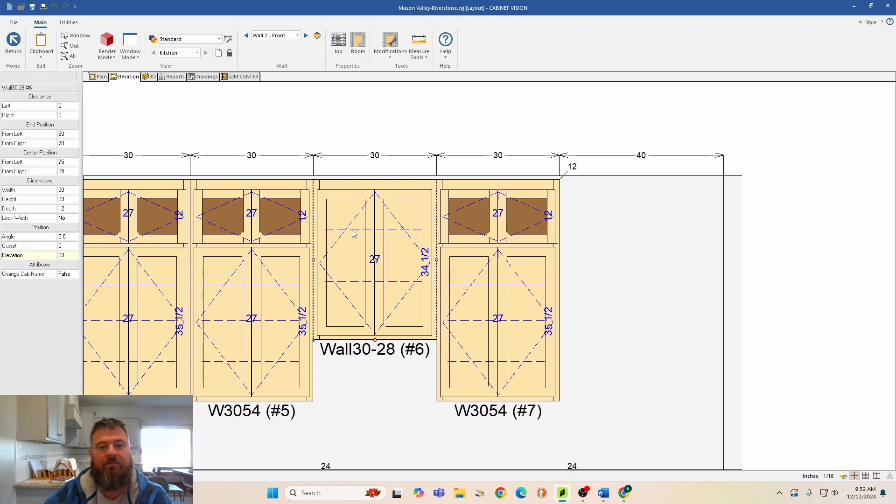
# - Inspect the cabinet run in 3D from both sides
pyautogui.moveTo(327, 285); pyautogui.dragTo(360, 236, button='middle')
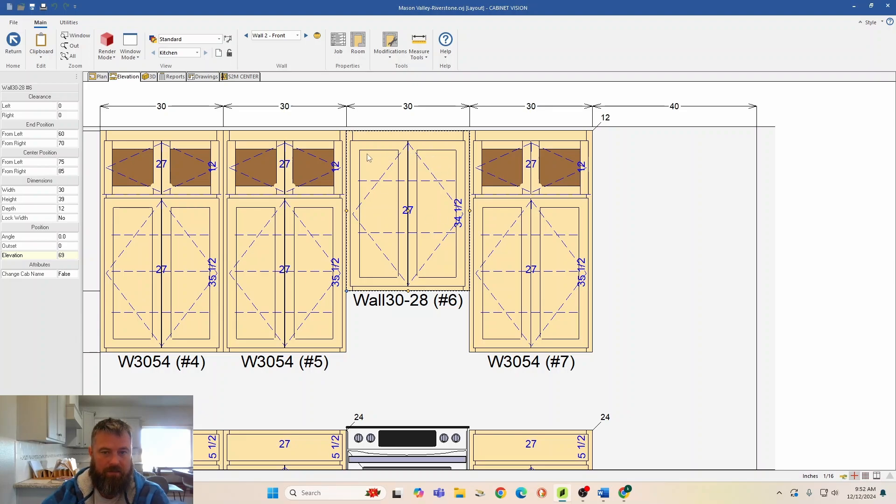
pyautogui.click(150, 77)
pyautogui.moveTo(441, 252); pyautogui.dragTo(353, 289)
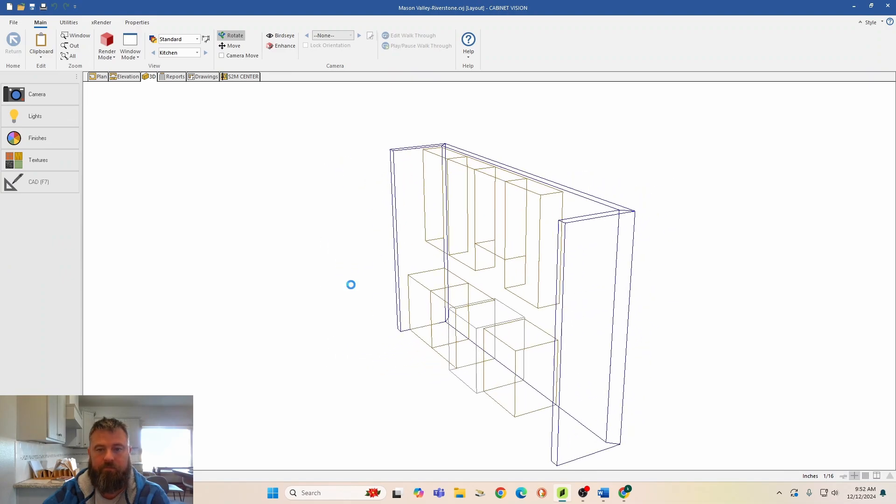
pyautogui.moveTo(417, 255); pyautogui.dragTo(647, 208)
pyautogui.moveTo(458, 247); pyautogui.dragTo(590, 314)
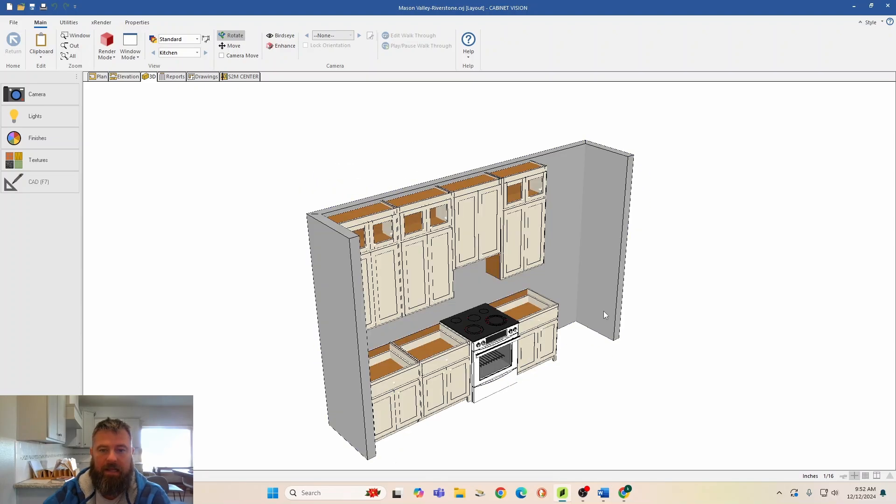
# - Open the wall cabinet above the range for editing and erase all its face and interior parts
pyautogui.click(127, 77)
pyautogui.doubleClick(408, 210)
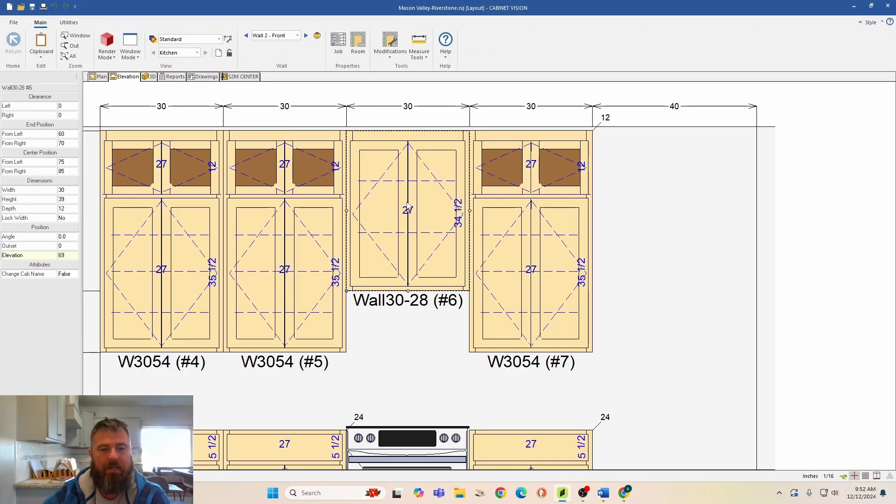
pyautogui.click(318, 46)
pyautogui.click(483, 265)
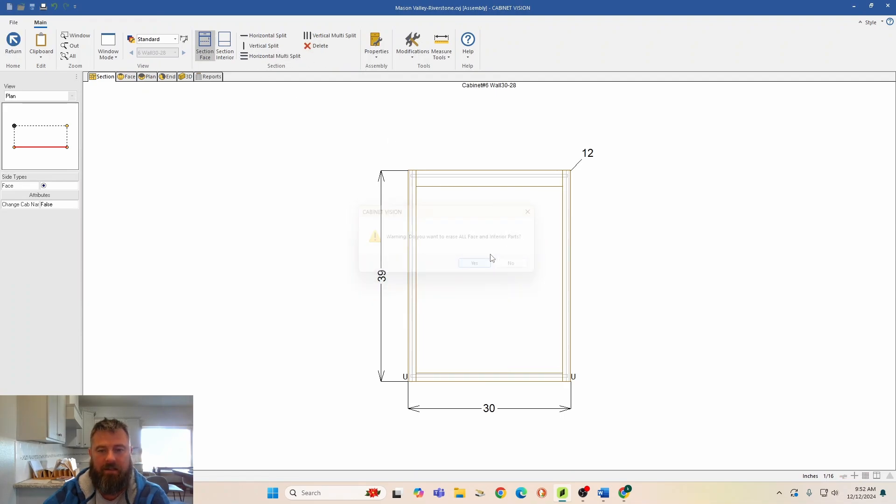
# - Split the cabinet face horizontally and set the upper opening's height to 12 inches
pyautogui.click(264, 35)
pyautogui.click(428, 208)
pyautogui.click(58, 114)
pyautogui.write('12')
pyautogui.press('Return')
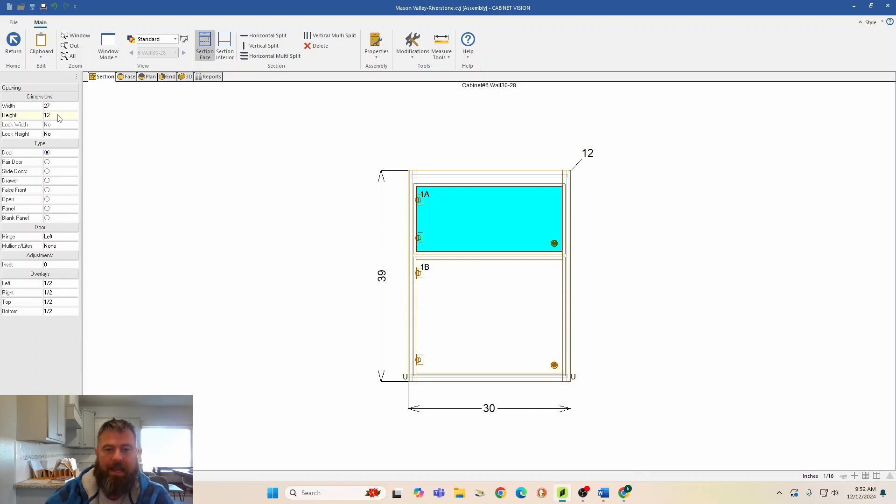
# - Make the upper and lower openings pair doors and lock the upper opening's height
pyautogui.click(47, 162)
pyautogui.click(503, 334)
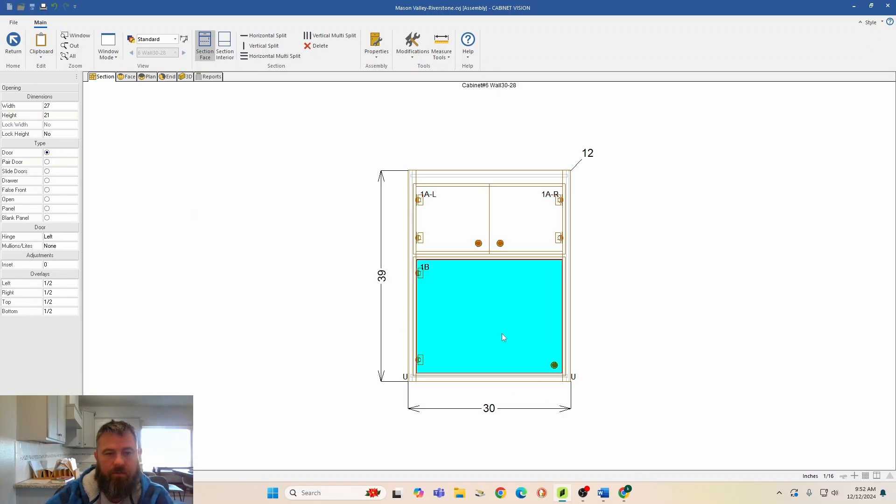
pyautogui.click(47, 162)
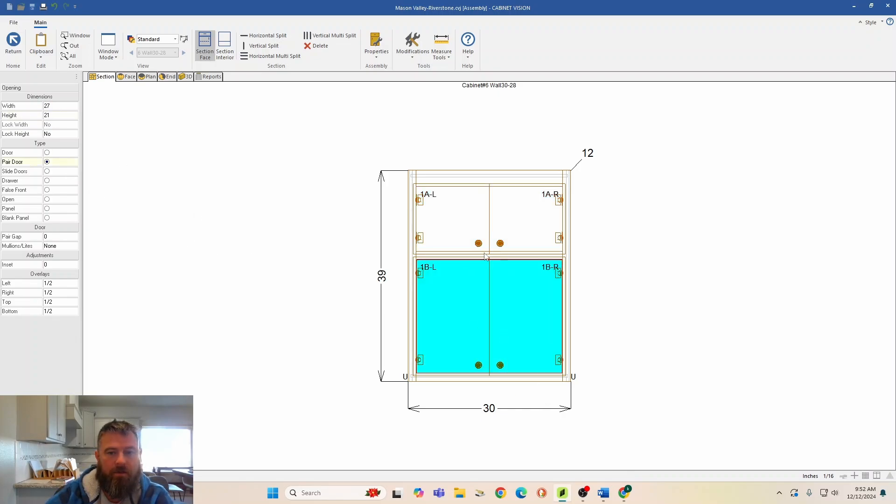
pyautogui.click(448, 226)
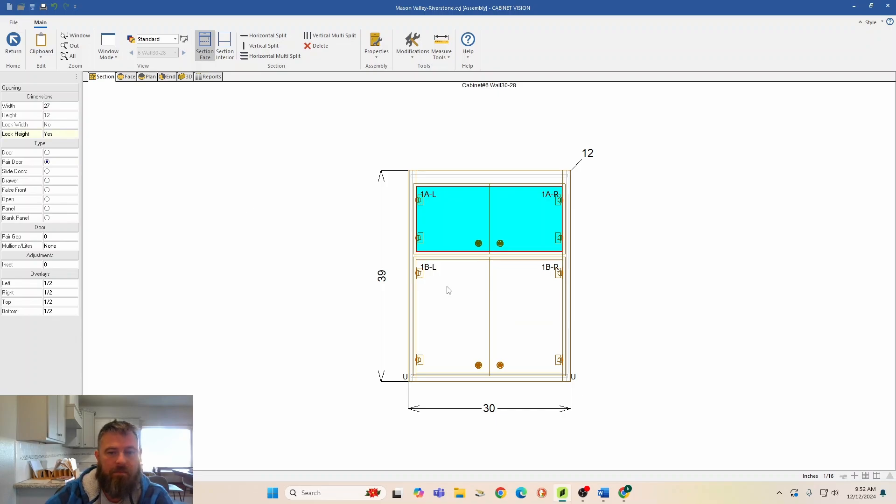
# - Set the width of the rail between the cabinet's upper and lower door pairs to 2 inches
pyautogui.click(446, 259)
pyautogui.click(63, 106)
pyautogui.write('2')
pyautogui.press('Return')
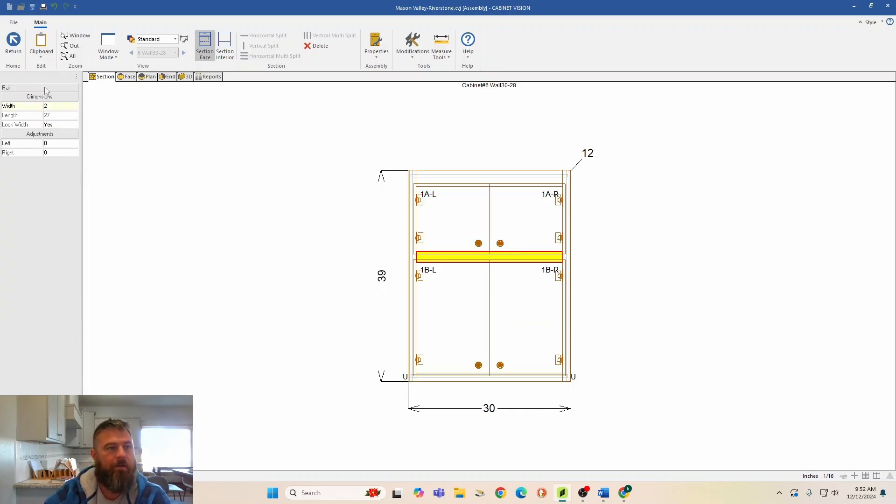
# - Assign the Square Glass door to the upper opening, accept its door options and return to the room elevation
pyautogui.rightClick(492, 224)
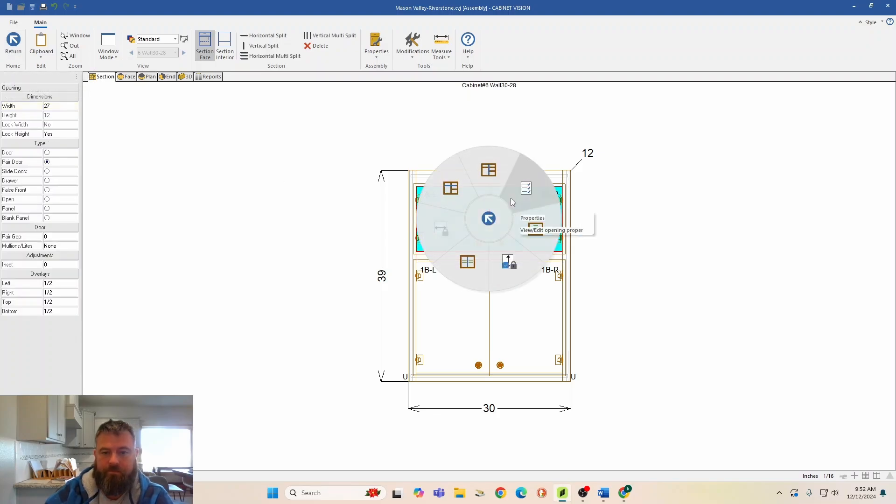
pyautogui.click(516, 193)
pyautogui.click(472, 215)
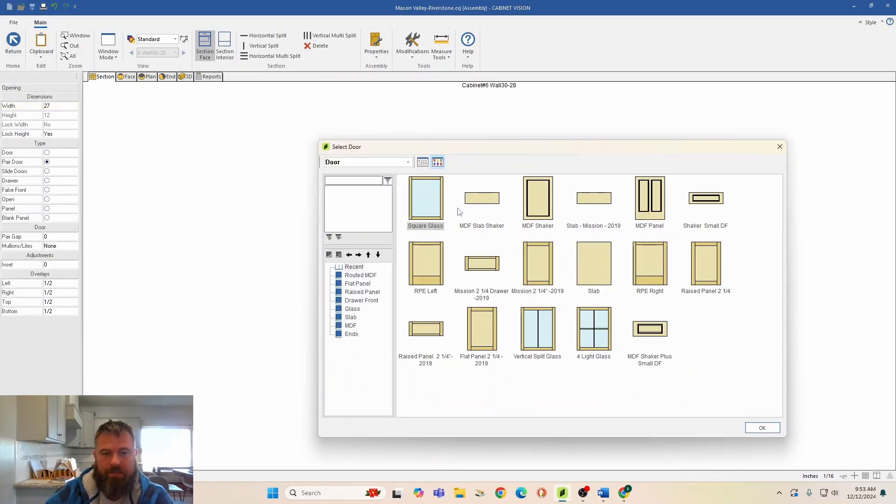
pyautogui.doubleClick(432, 194)
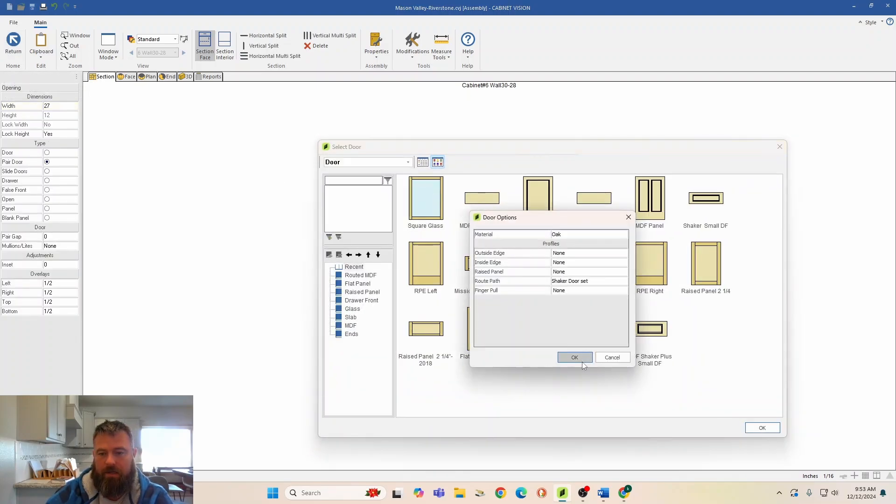
pyautogui.click(581, 361)
pyautogui.click(485, 314)
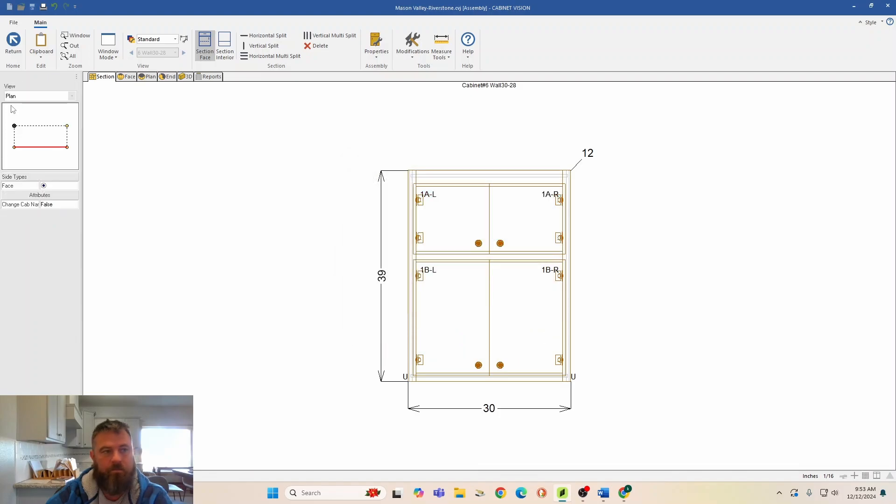
pyautogui.click(13, 43)
pyautogui.click(703, 329)
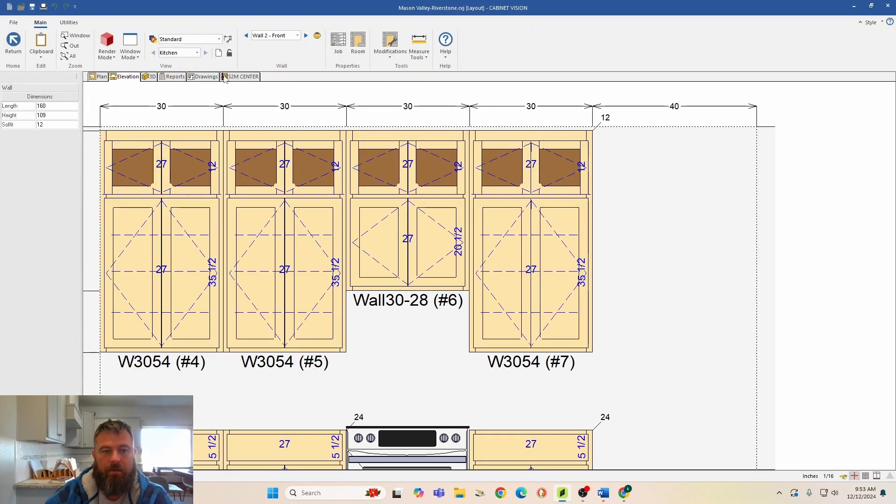
# - Inspect the stacked wall cabinets and the one above the range in 3D from several angles
pyautogui.click(149, 77)
pyautogui.moveTo(432, 307); pyautogui.dragTo(439, 216)
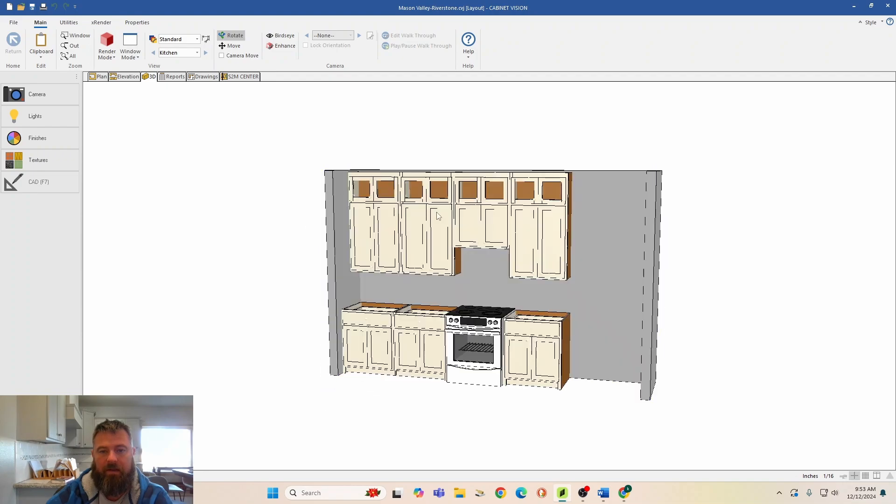
pyautogui.scroll(2, 527, 233)
pyautogui.scroll(3, 526, 232)
pyautogui.moveTo(389, 177); pyautogui.dragTo(398, 248, button='middle')
pyautogui.moveTo(348, 259)
pyautogui.mouseDown()
pyautogui.moveTo(333, 259)
pyautogui.moveTo(451, 238)
pyautogui.moveTo(256, 344)
pyautogui.mouseUp()
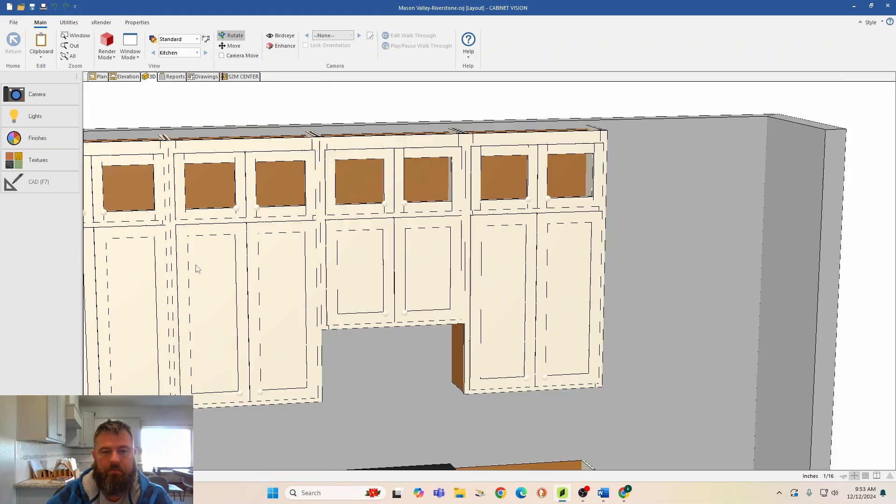
pyautogui.moveTo(198, 269); pyautogui.dragTo(390, 274)
pyautogui.scroll(-3, 312, 337)
pyautogui.moveTo(519, 395)
pyautogui.mouseDown()
pyautogui.moveTo(334, 366)
pyautogui.moveTo(365, 380)
pyautogui.moveTo(216, 306)
pyautogui.moveTo(362, 286)
pyautogui.moveTo(392, 380)
pyautogui.moveTo(490, 394)
pyautogui.mouseUp()
# - Reopen the wall cabinet above the range for editing from the elevation and erase all its face and interior parts
pyautogui.click(129, 78)
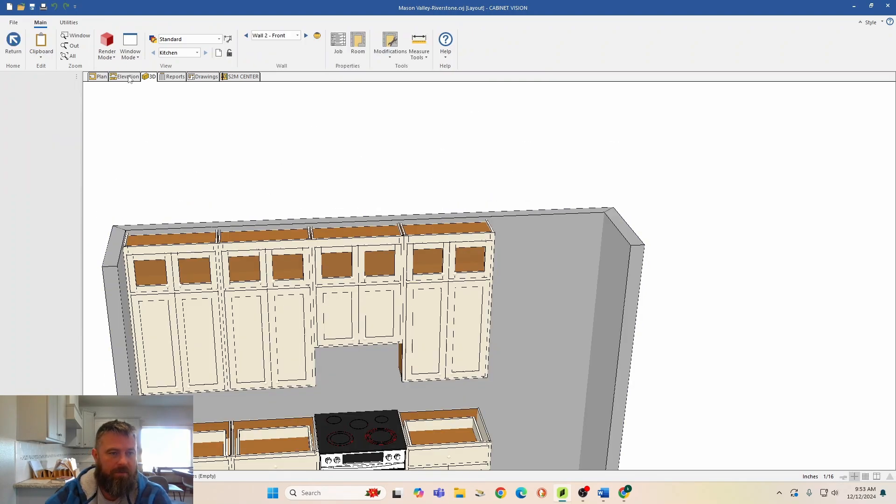
pyautogui.doubleClick(414, 247)
pyautogui.click(413, 251)
pyautogui.click(260, 161)
pyautogui.click(309, 46)
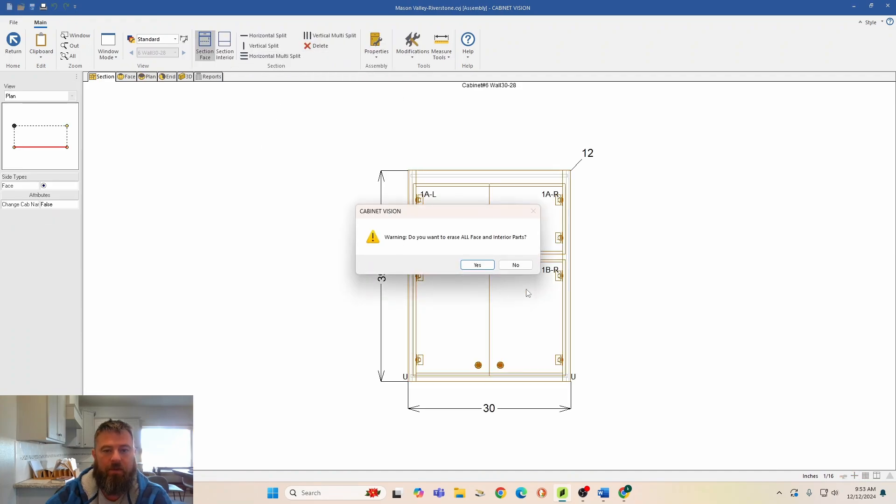
pyautogui.click(477, 266)
# - Make the full face opening a pair door, split the interior into 3 equal openings with adjustable shelves, and return to the layout
pyautogui.click(480, 266)
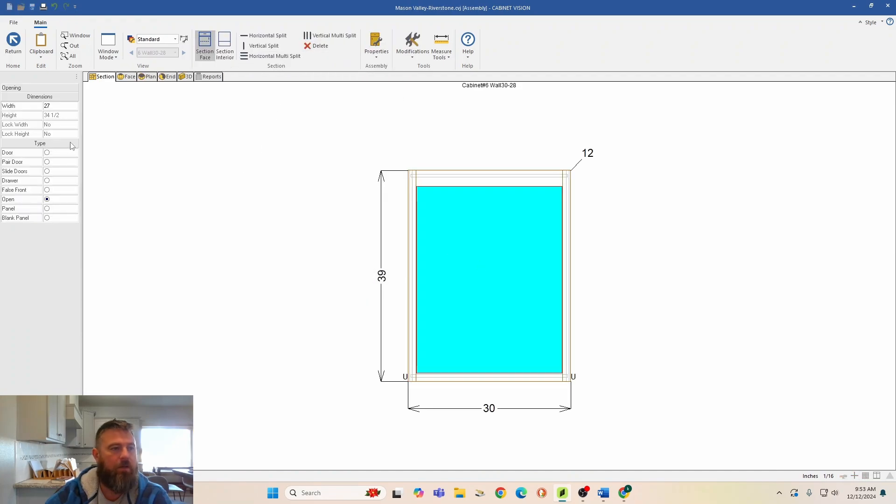
pyautogui.click(47, 162)
pyautogui.click(224, 46)
pyautogui.click(462, 310)
pyautogui.click(274, 56)
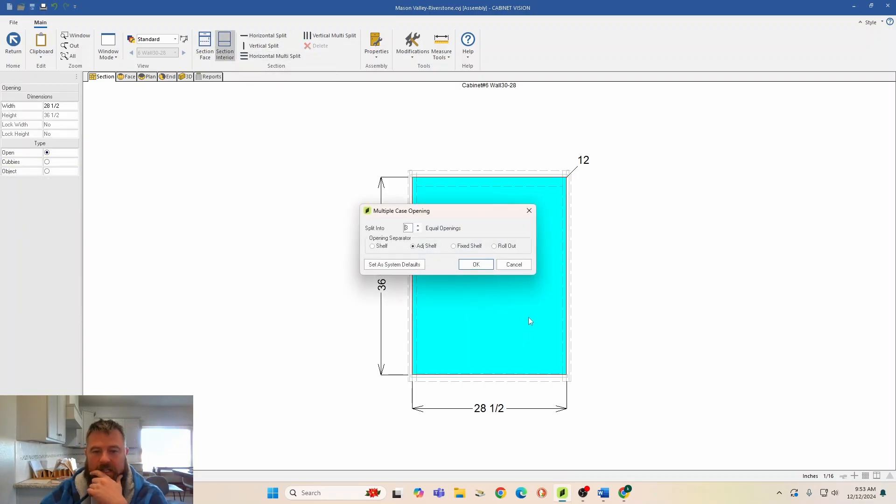
pyautogui.click(487, 266)
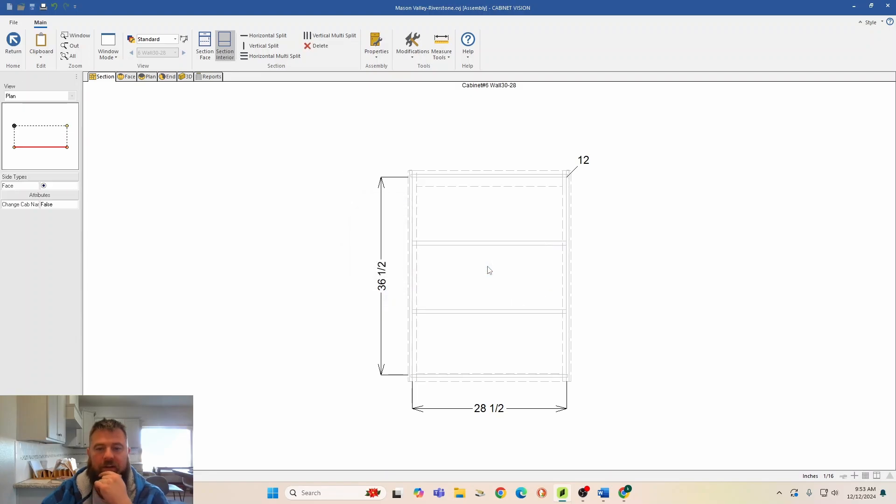
pyautogui.click(13, 42)
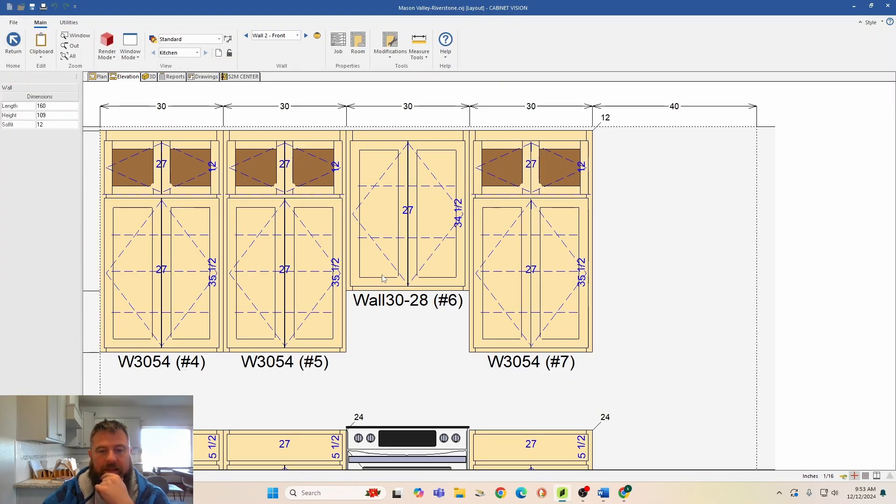
# - Rename the wall cabinet above the range W3039 in its assembly properties
pyautogui.rightClick(376, 244)
pyautogui.click(403, 198)
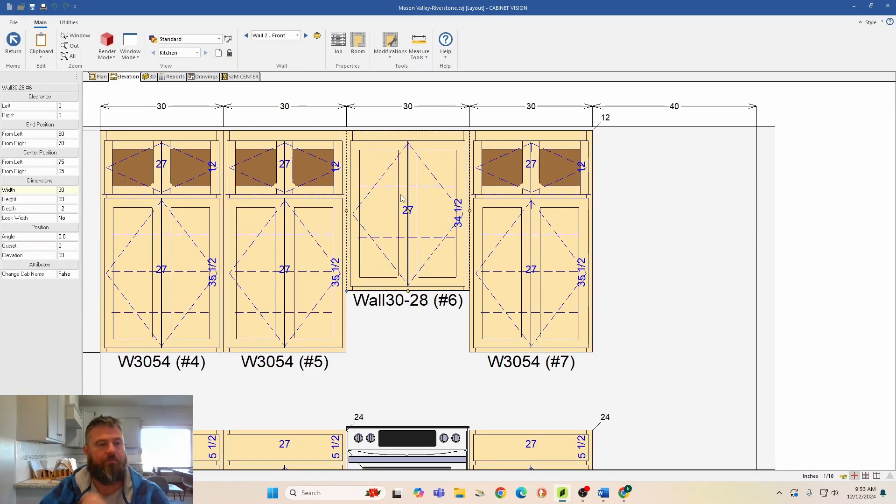
pyautogui.write('W')
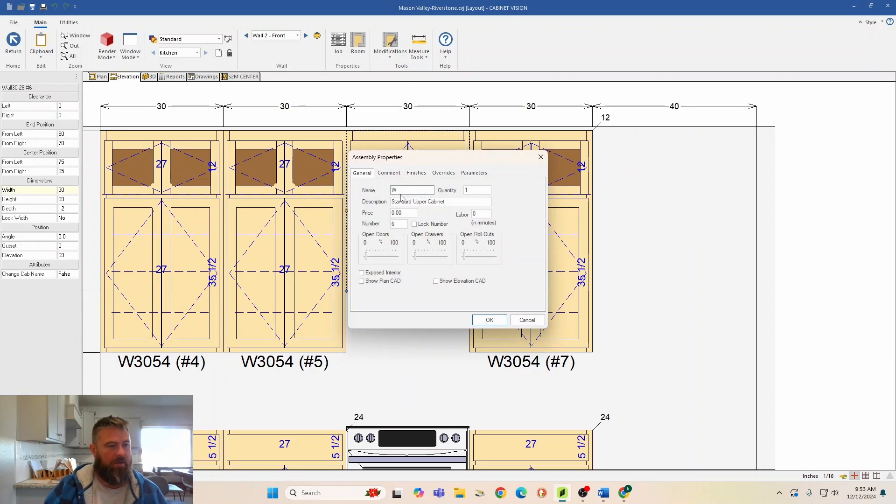
pyautogui.write('3039')
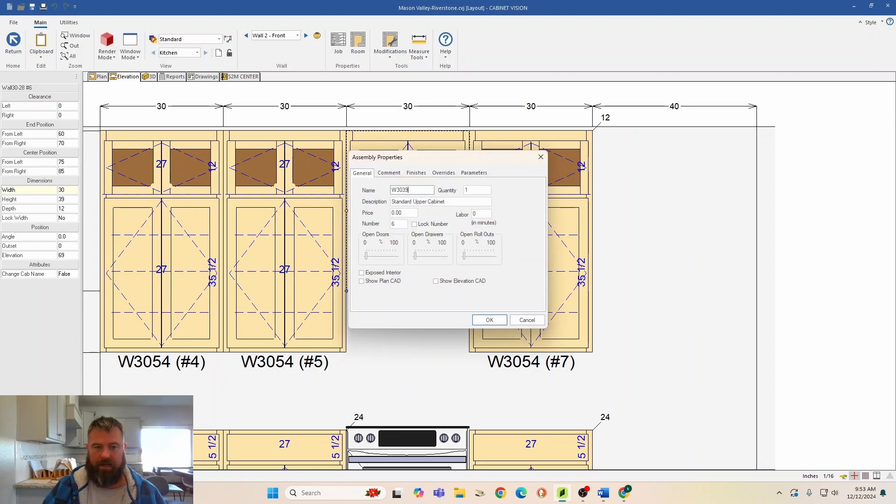
# - Add the comment lines "TR 3" and "FINGER PULLS" to the W3039 cabinet and apply its properties
pyautogui.click(389, 173)
pyautogui.click(415, 205)
pyautogui.write('TR 3')
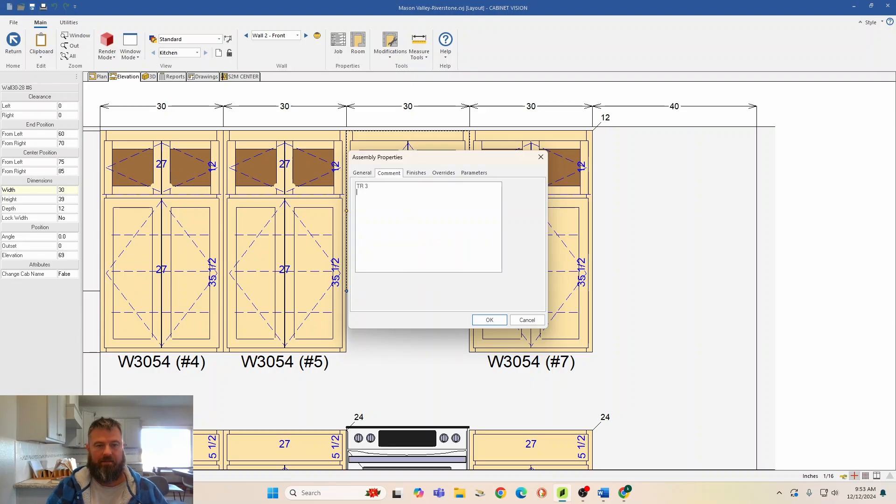
pyautogui.press('Return')
pyautogui.write('C')
pyautogui.press('BackSpace')
pyautogui.press('BackSpace')
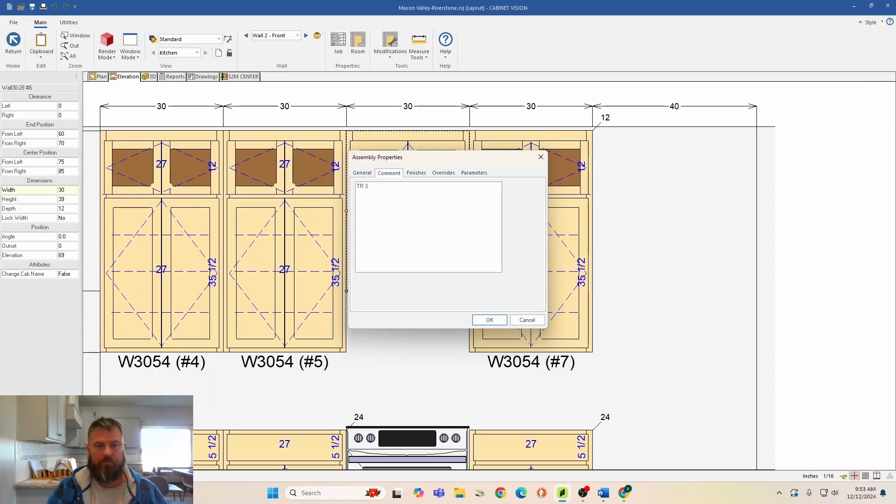
pyautogui.write('FINGER PULLS')
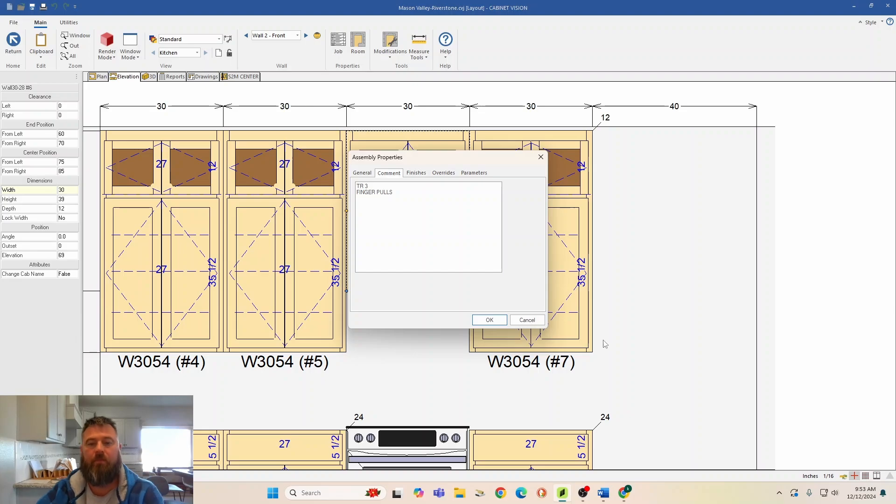
pyautogui.click(490, 319)
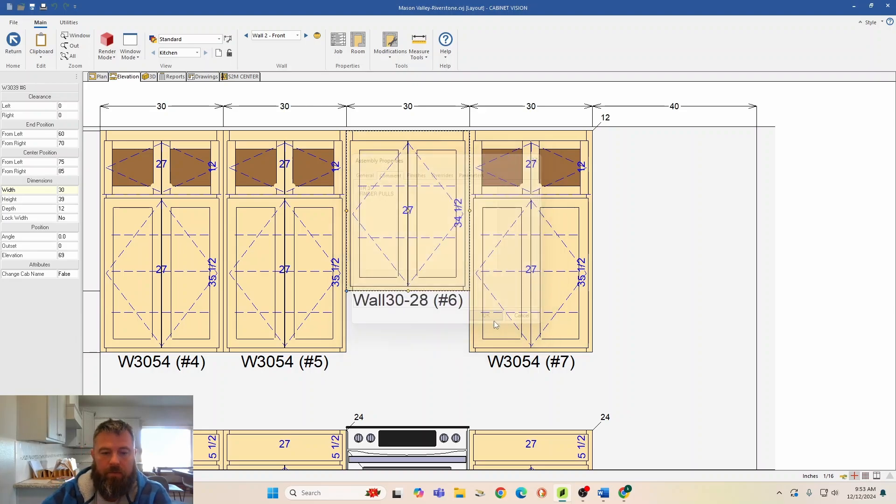
# - Give wall cabinet W3054 (#7) finished ends on both sides
pyautogui.scroll(-2, 506, 335)
pyautogui.scroll(-2, 507, 336)
pyautogui.rightClick(470, 265)
pyautogui.click(555, 242)
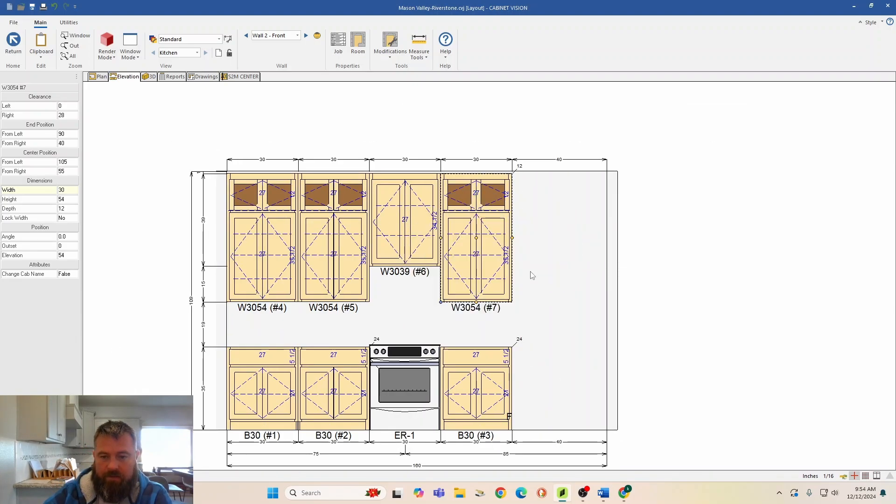
pyautogui.rightClick(482, 273)
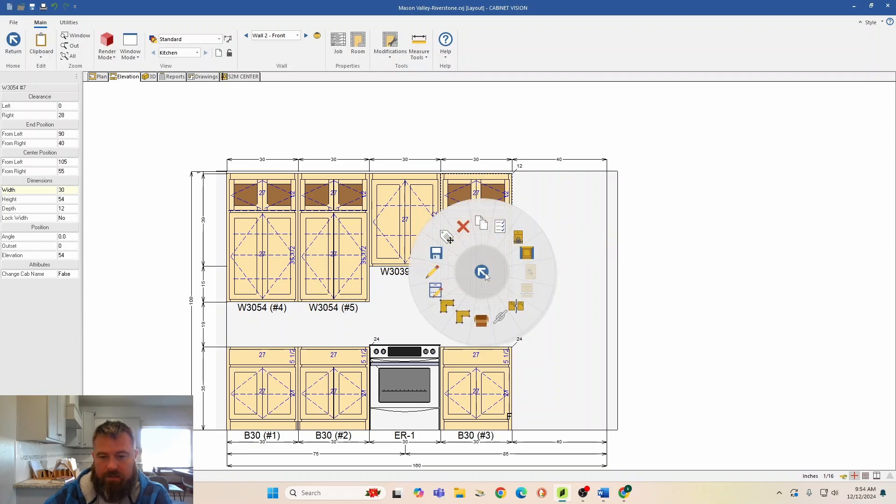
pyautogui.moveTo(528, 251)
pyautogui.click(547, 210)
# - Give wall cabinet W3054 (#5) a finished end on the side facing the range
pyautogui.rightClick(316, 292)
pyautogui.moveTo(379, 278)
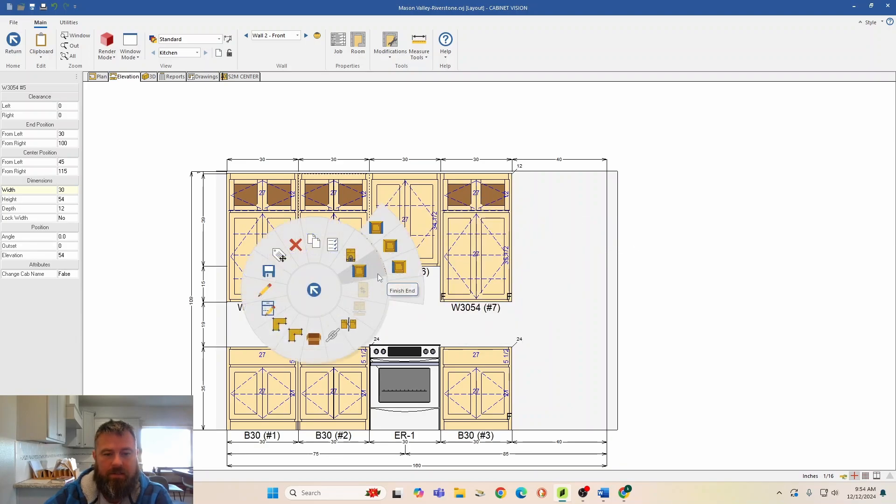
pyautogui.click(385, 249)
pyautogui.scroll(-1, 408, 306)
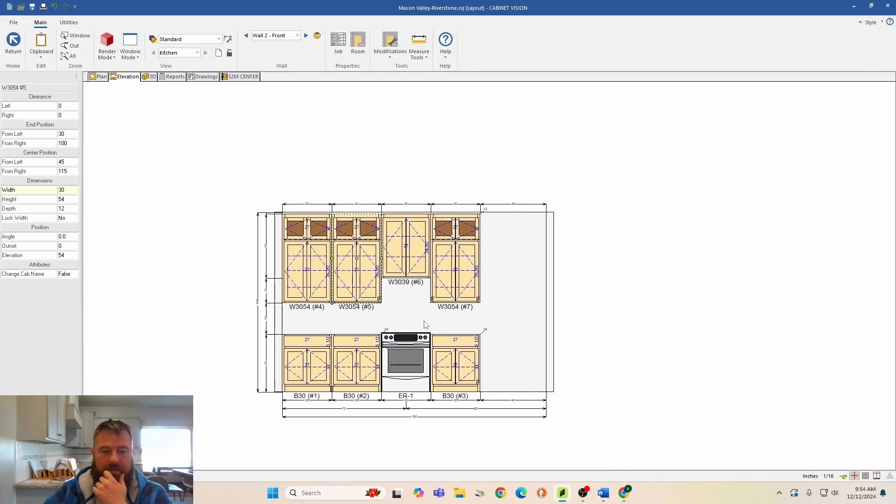
pyautogui.scroll(1, 409, 309)
pyautogui.scroll(1, 392, 242)
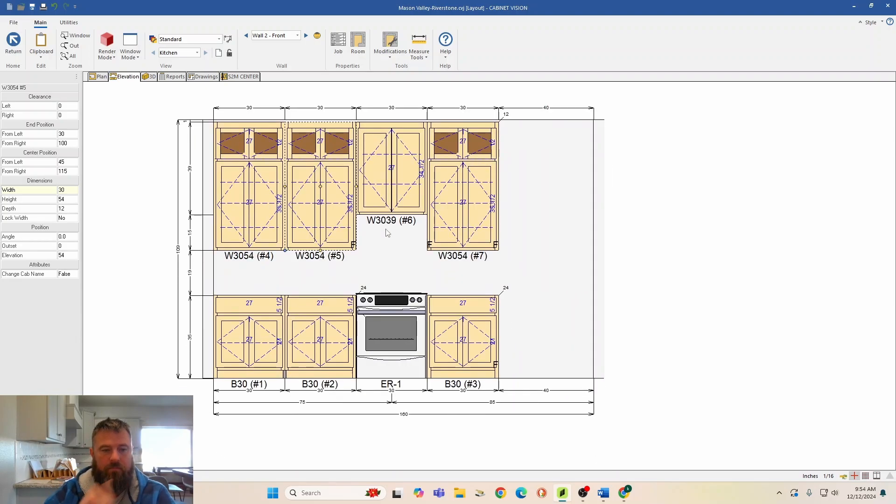
# - Switch to the Riverstone Buyer Layout PDF in Chrome and examine the island opposite the range
pyautogui.click(101, 77)
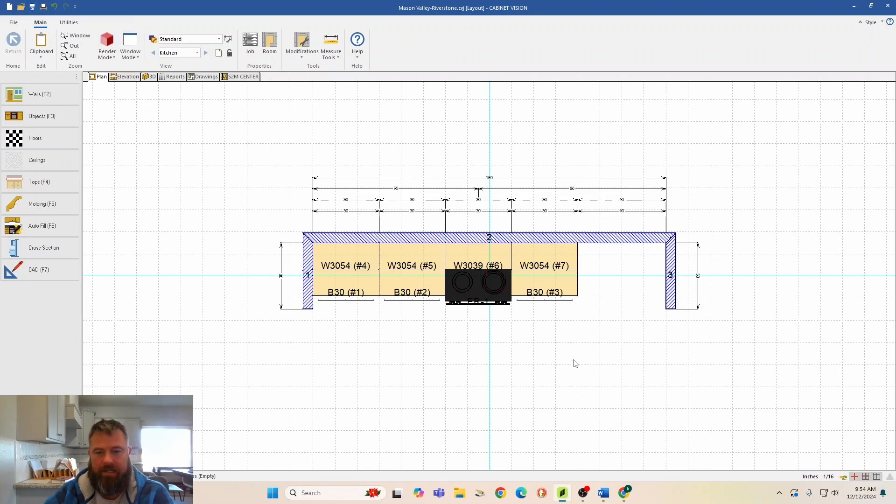
pyautogui.moveTo(574, 362); pyautogui.dragTo(564, 245, button='middle')
pyautogui.click(626, 495)
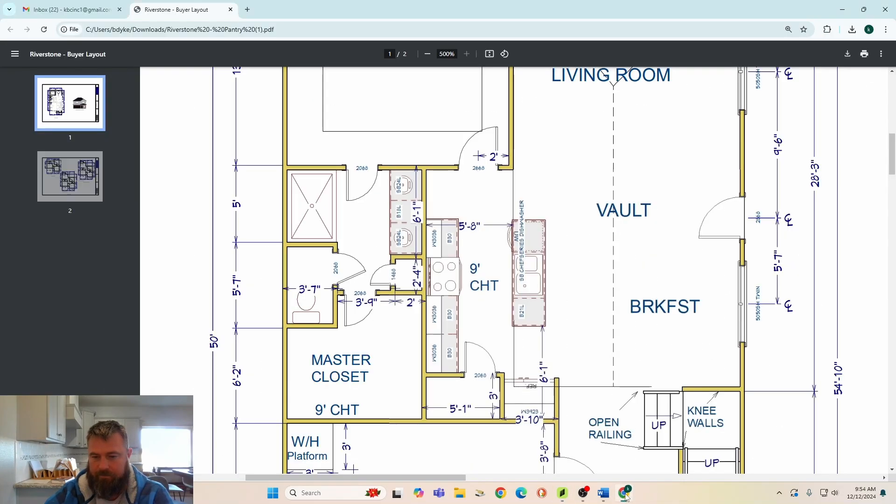
pyautogui.scroll(-1, 554, 300)
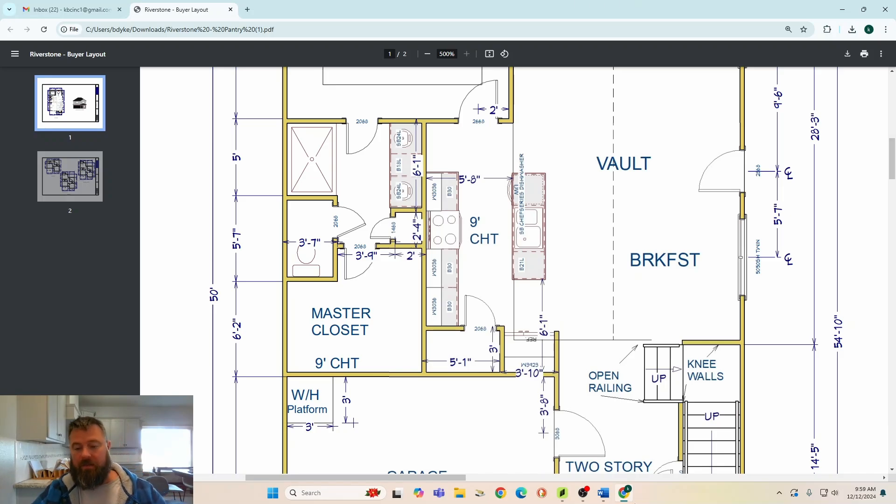
# - Back in CABINET VISION's plan view, draw an 83-inch Peninsula-style wall opposite the range, parallel to wall 2
pyautogui.click(562, 492)
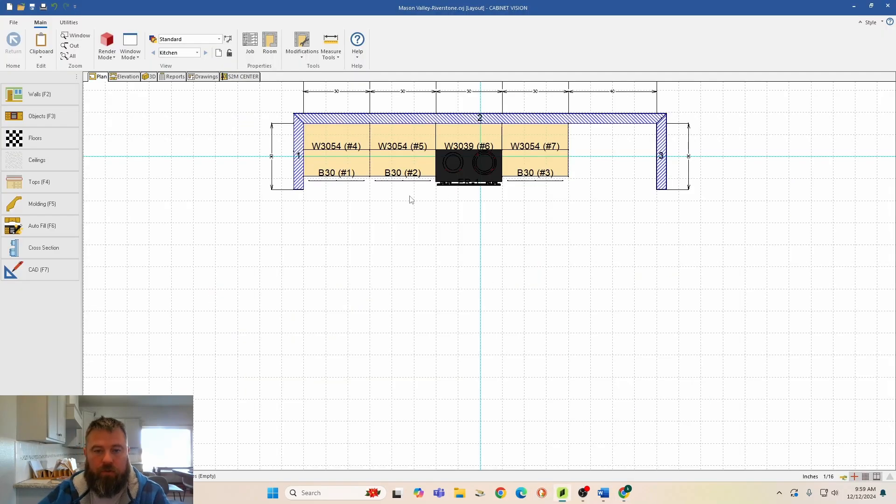
pyautogui.click(47, 91)
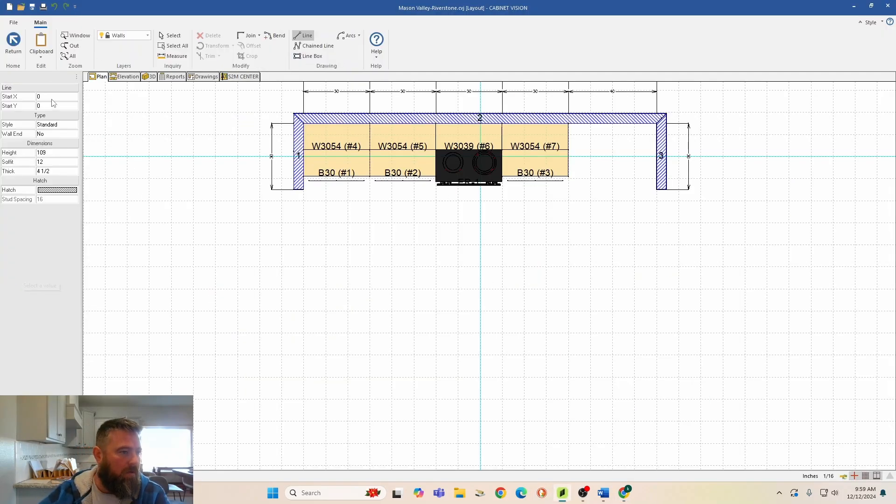
pyautogui.click(70, 125)
pyautogui.click(52, 139)
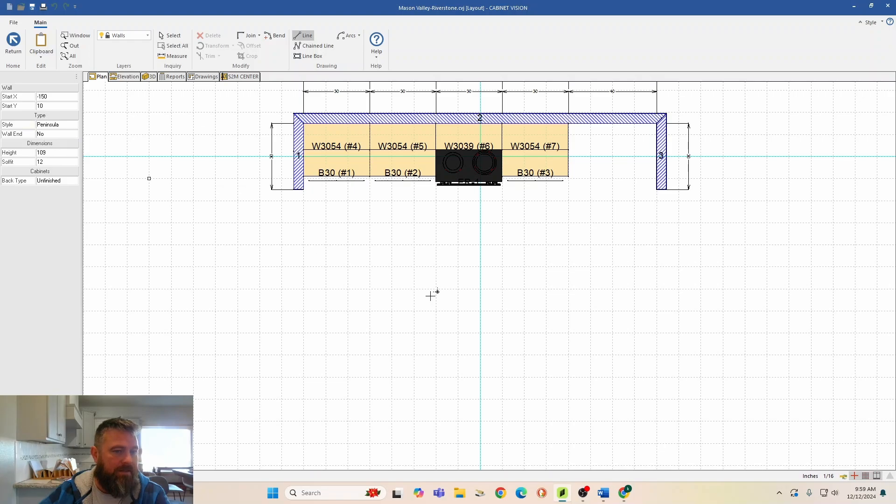
pyautogui.click(613, 289)
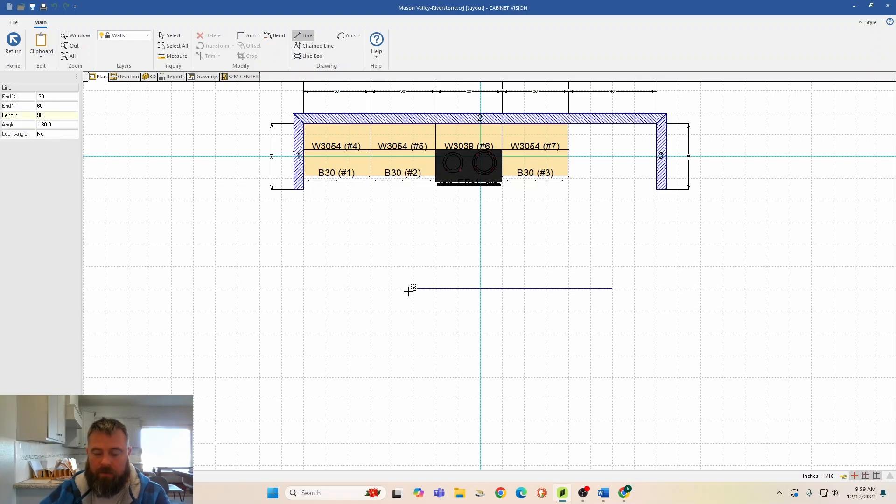
pyautogui.write('83')
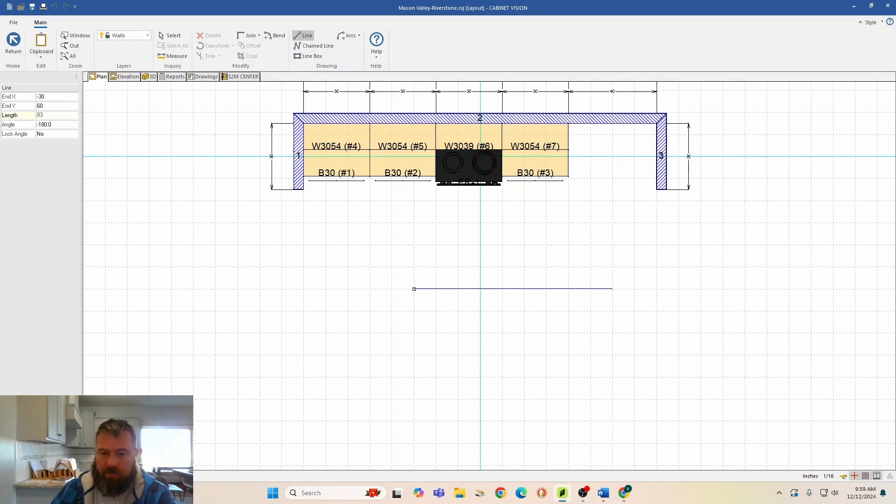
pyautogui.press('Return')
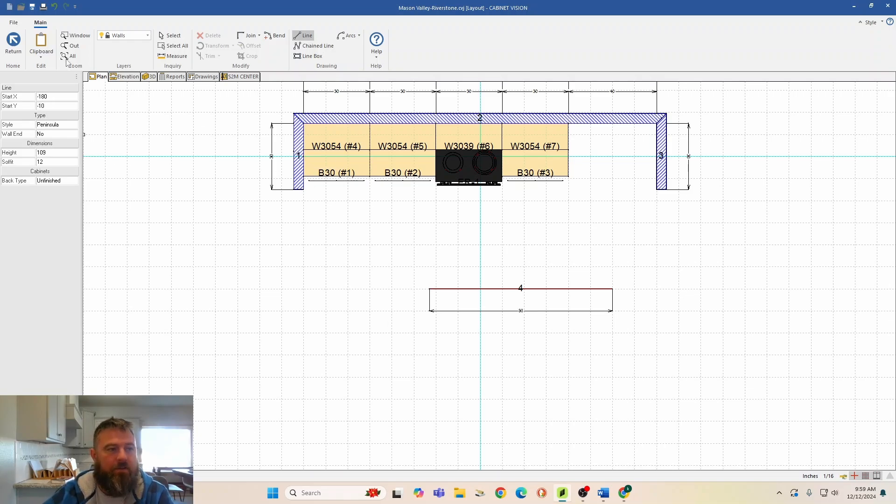
# - Move peninsula wall 4 farther from wall 2 and sideways to start at about X 36 1/2, Y 70, centring it opposite the range
pyautogui.click(14, 41)
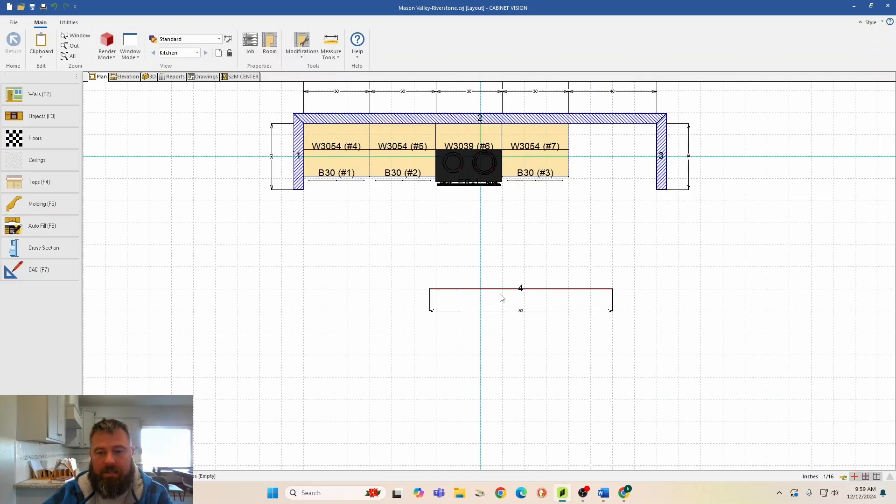
pyautogui.click(521, 289)
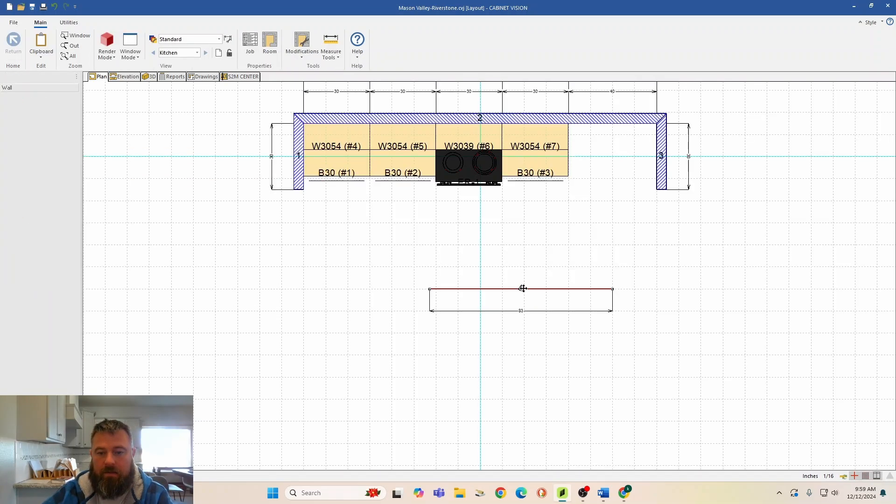
pyautogui.moveTo(522, 289); pyautogui.dragTo(470, 311)
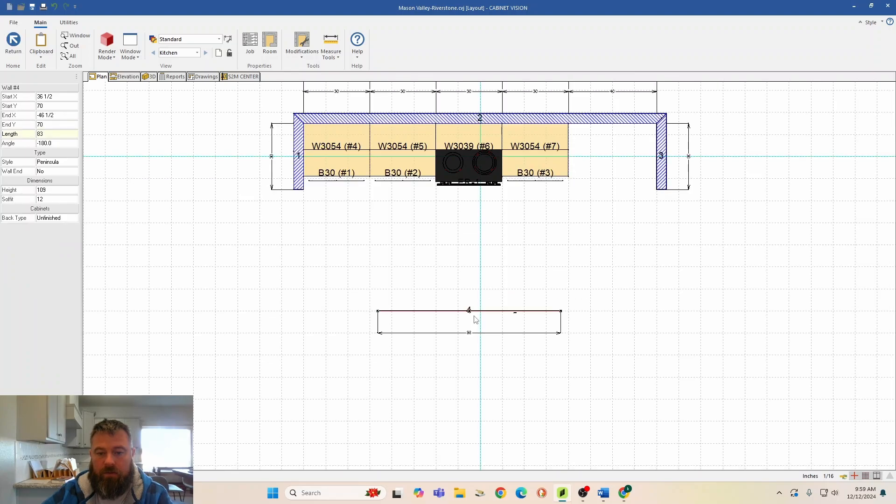
pyautogui.click(428, 390)
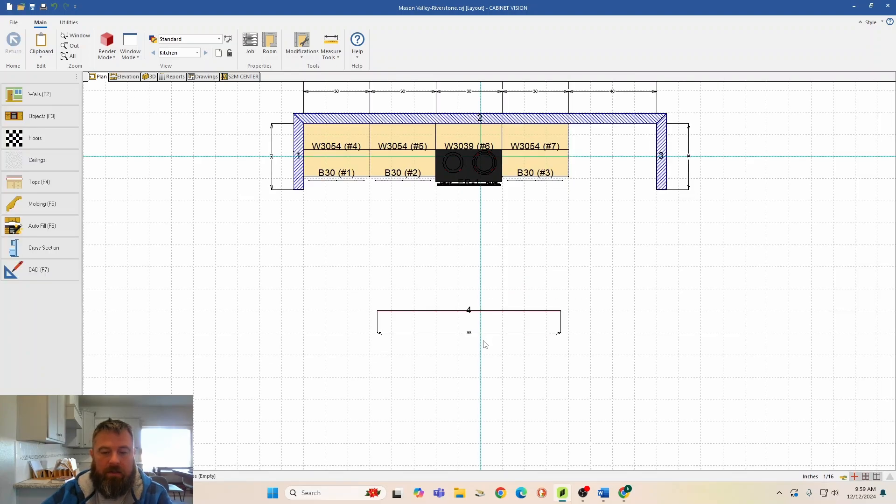
# - Check the island in the Riverstone Buyer Layout PDF in Chrome, and place a Base-34 1/2H cabinet at the right end of wall 4's front elevation
pyautogui.doubleClick(475, 313)
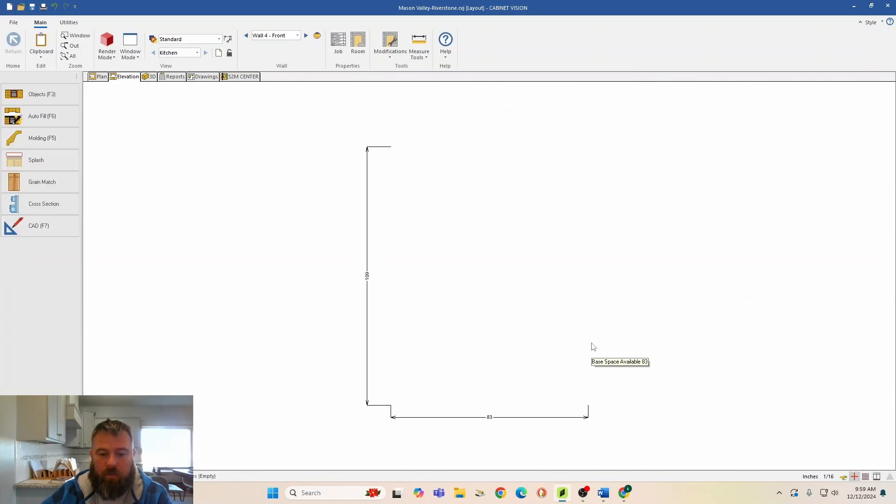
pyautogui.moveTo(625, 495)
pyautogui.click(625, 444)
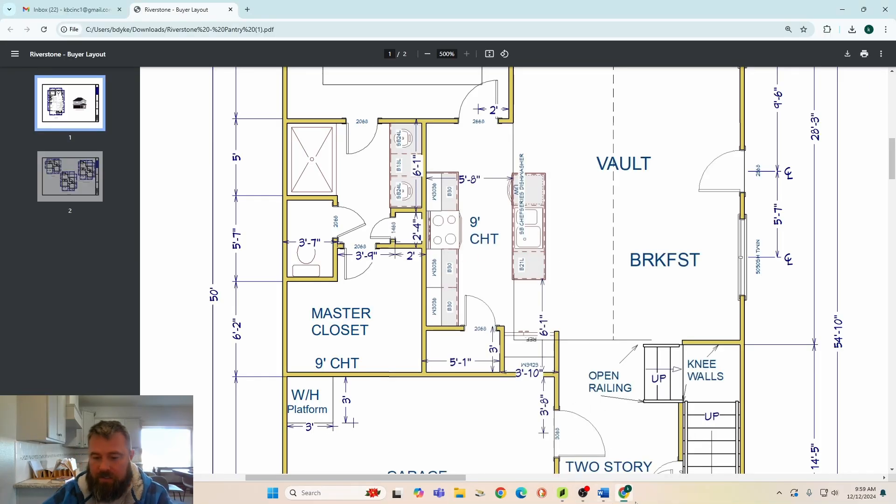
pyautogui.click(565, 499)
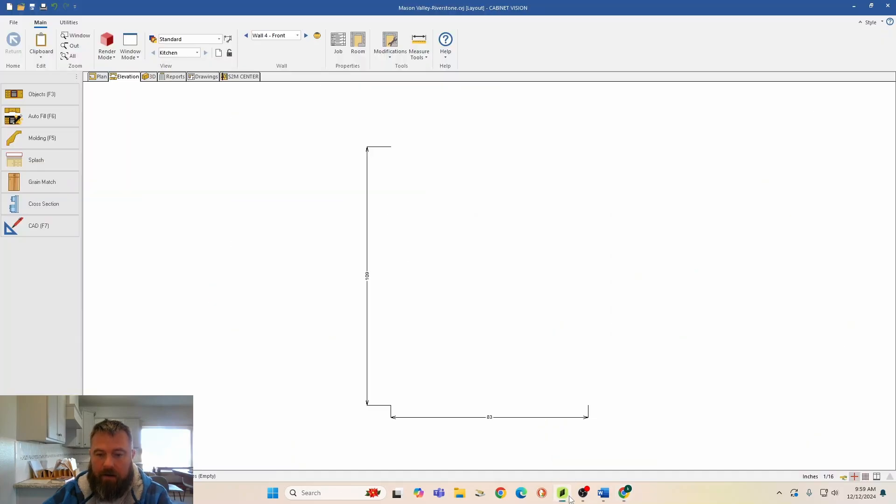
pyautogui.click(59, 103)
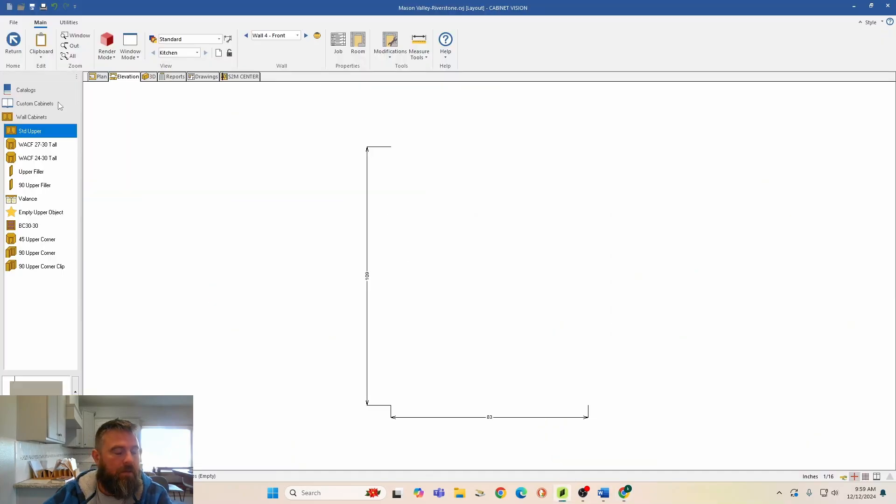
pyautogui.click(35, 132)
pyautogui.click(35, 103)
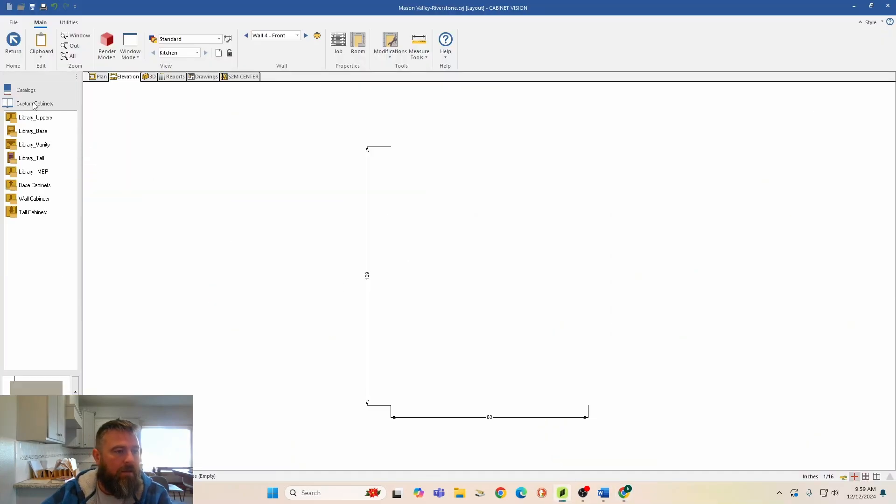
pyautogui.click(31, 186)
pyautogui.click(31, 131)
pyautogui.moveTo(31, 132); pyautogui.dragTo(590, 368)
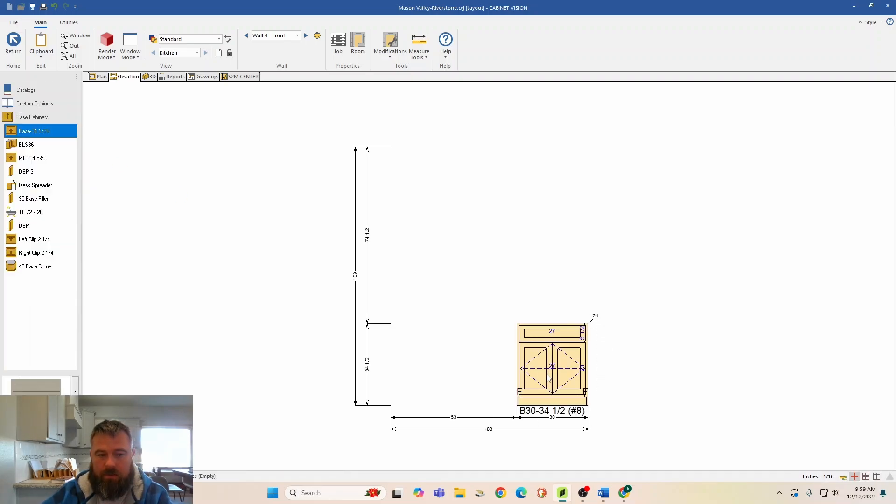
# - Set base cabinet #8 to 21 inches wide and 35 inches high, with Change Cab Name set to False
pyautogui.click(73, 190)
pyautogui.write('21')
pyautogui.press('Return')
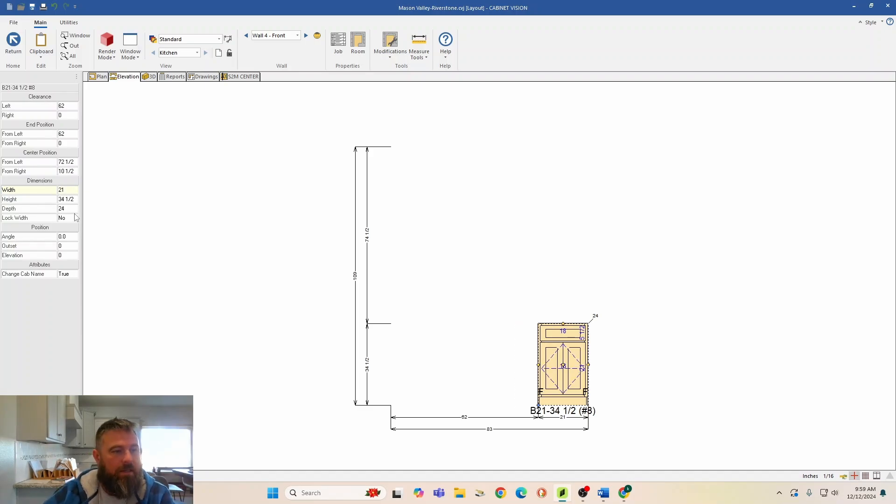
pyautogui.click(69, 200)
pyautogui.write('35')
pyautogui.press('Return')
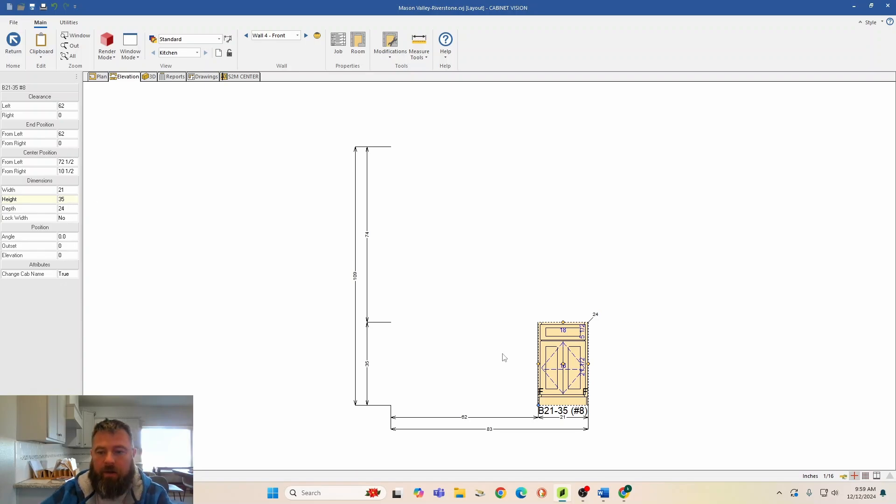
pyautogui.rightClick(553, 356)
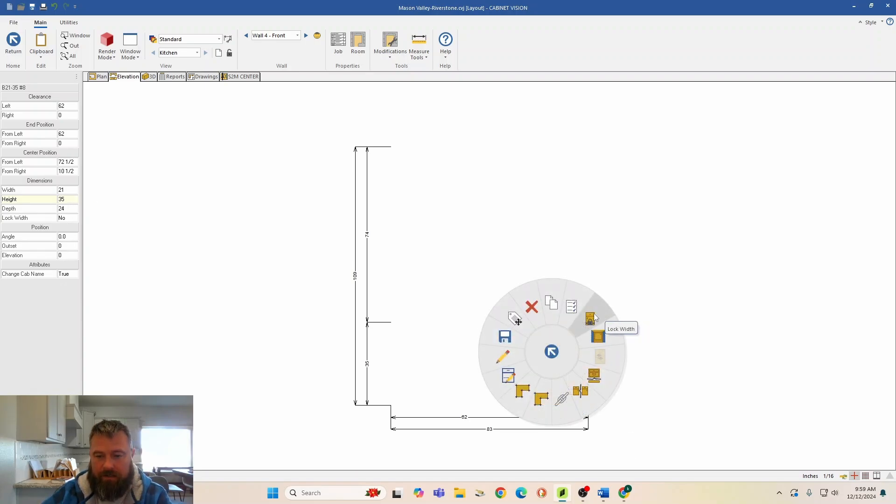
pyautogui.click(78, 276)
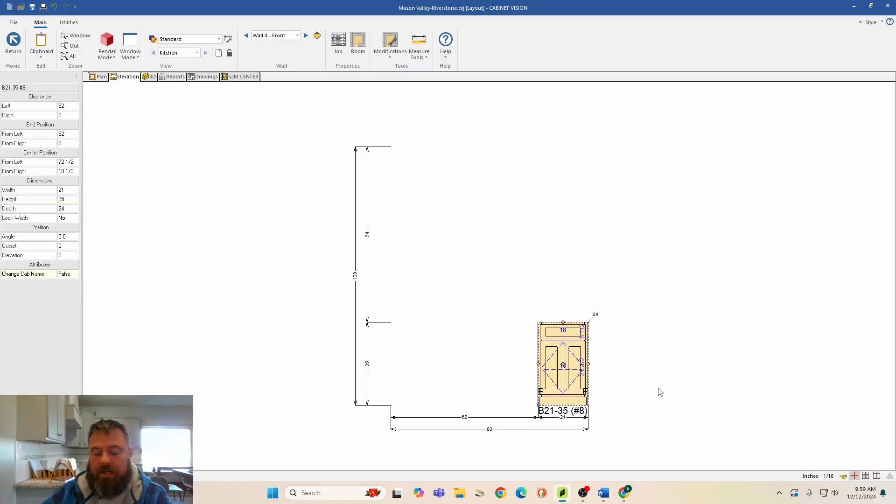
# - Open base cabinet #8's section view and erase all of its face and interior parts
pyautogui.scroll(3, 679, 388)
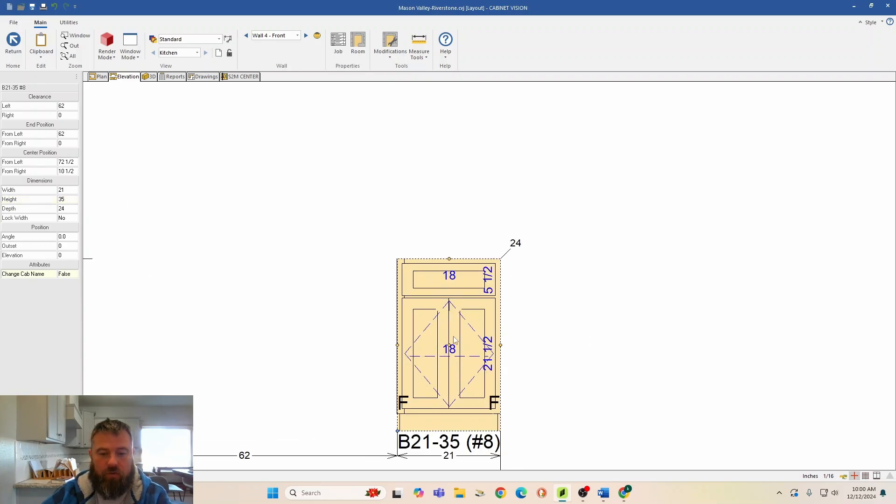
pyautogui.doubleClick(453, 331)
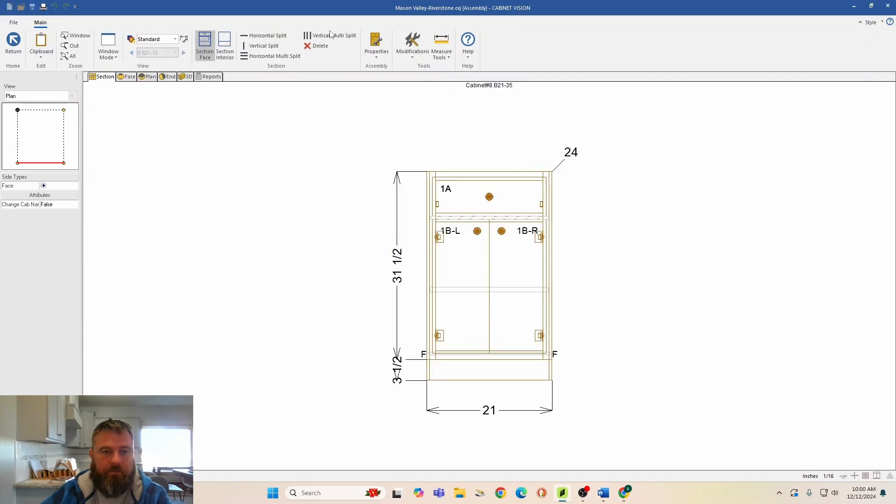
pyautogui.click(320, 45)
pyautogui.click(326, 90)
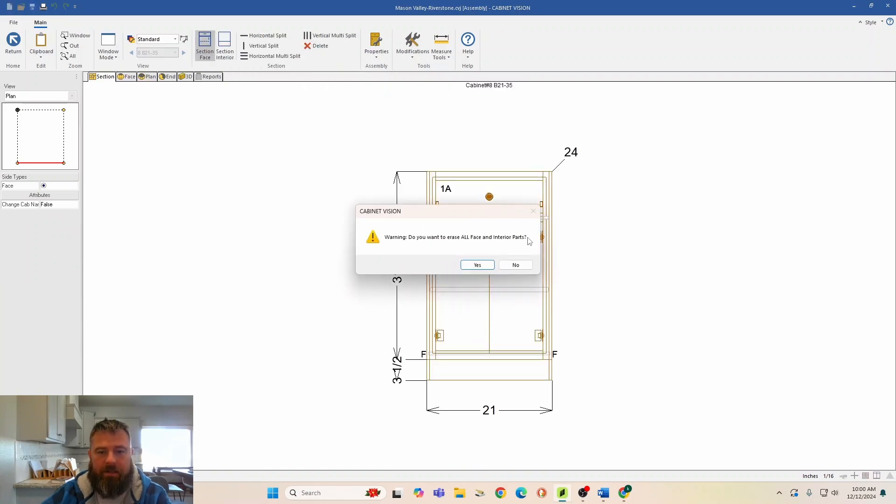
pyautogui.click(467, 268)
# - Split cabinet #8's empty opening horizontally into 4 equal drawer openings
pyautogui.click(497, 263)
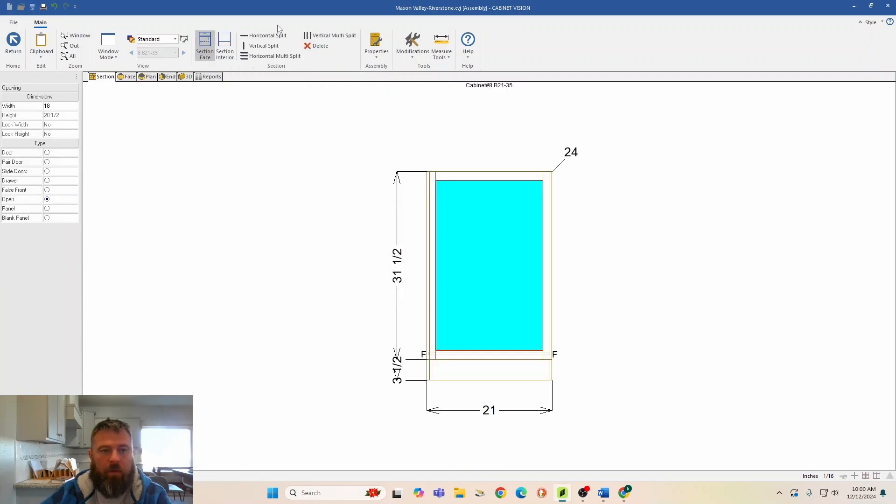
pyautogui.click(257, 56)
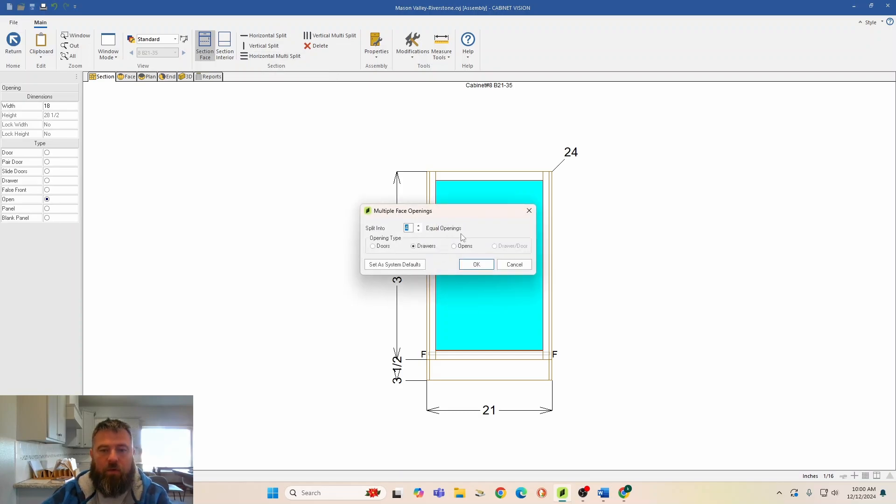
pyautogui.click(476, 265)
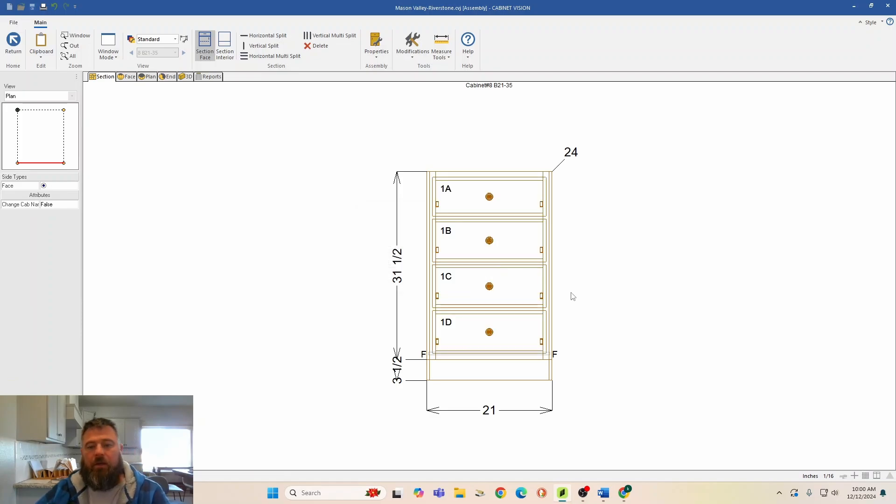
# - Set the width of all three rails between cabinet #8's drawers to 2 inches
pyautogui.click(484, 218)
pyautogui.click(63, 105)
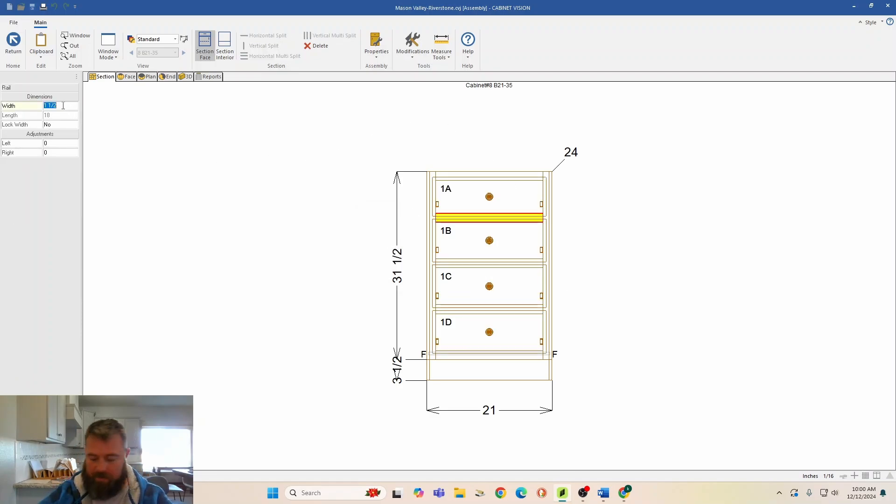
pyautogui.write('2')
pyautogui.click(445, 267)
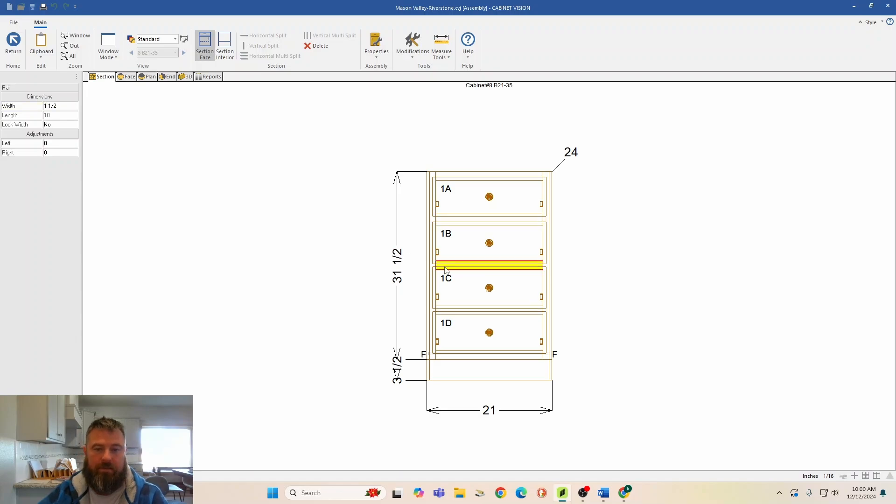
pyautogui.click(61, 106)
pyautogui.write('2')
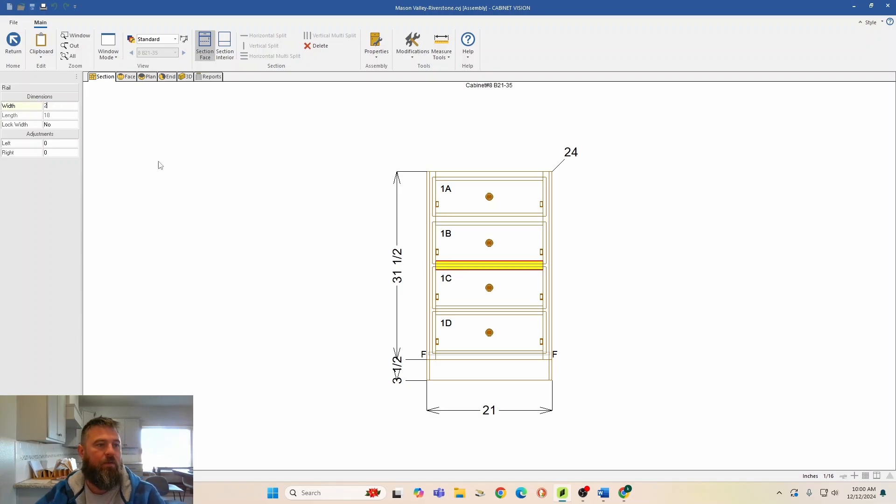
pyautogui.click(504, 308)
pyautogui.click(483, 312)
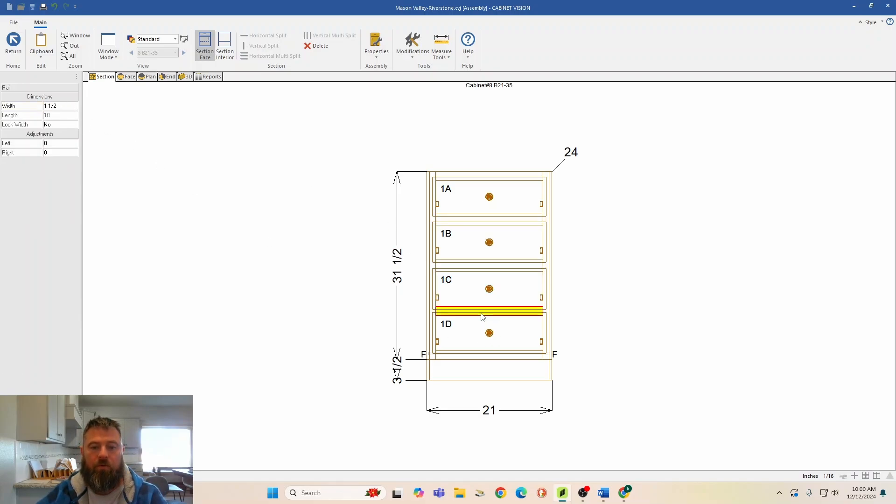
pyautogui.click(60, 106)
pyautogui.write('2')
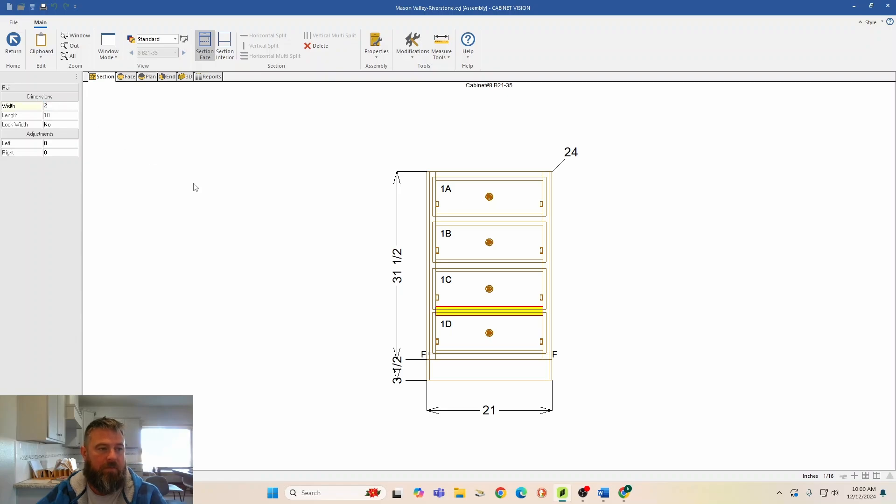
pyautogui.click(196, 187)
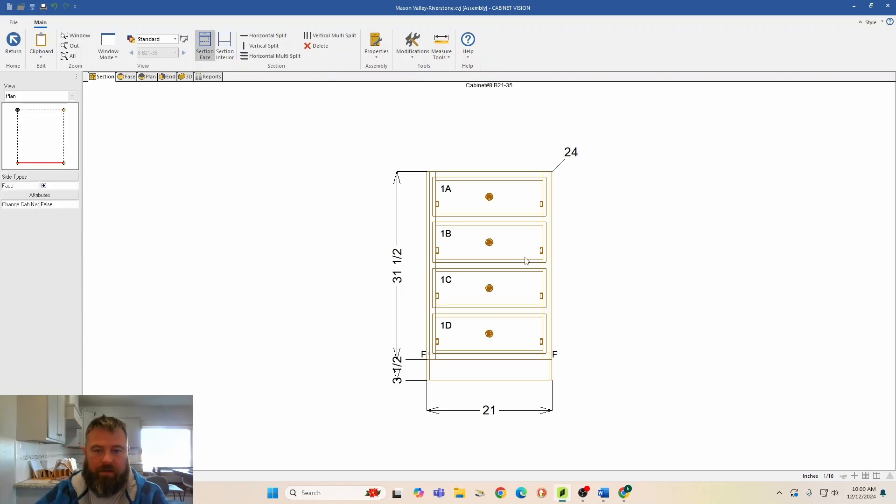
# - Set the height of drawer opening 1B to 5.5 inches and check the heights of the other drawer openings
pyautogui.click(468, 195)
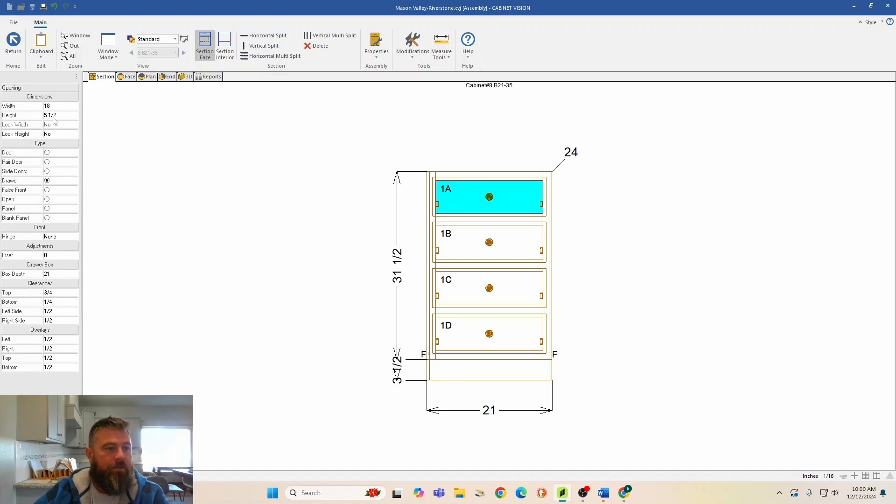
pyautogui.click(457, 243)
pyautogui.click(56, 116)
pyautogui.write('5')
pyautogui.write('.5')
pyautogui.press('Return')
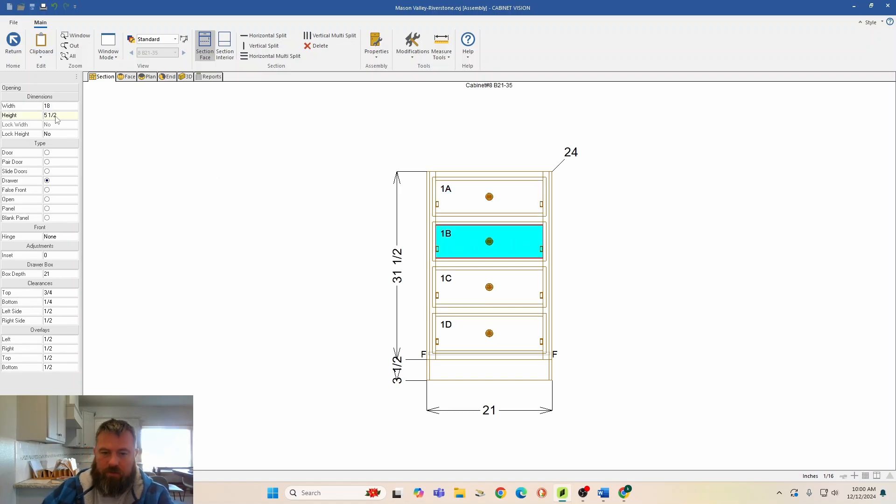
pyautogui.click(477, 206)
pyautogui.click(477, 254)
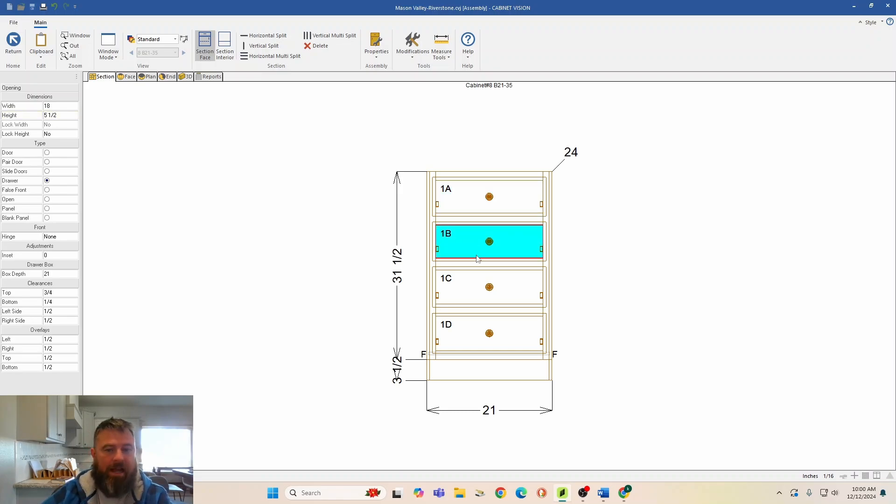
pyautogui.click(476, 297)
pyautogui.click(462, 338)
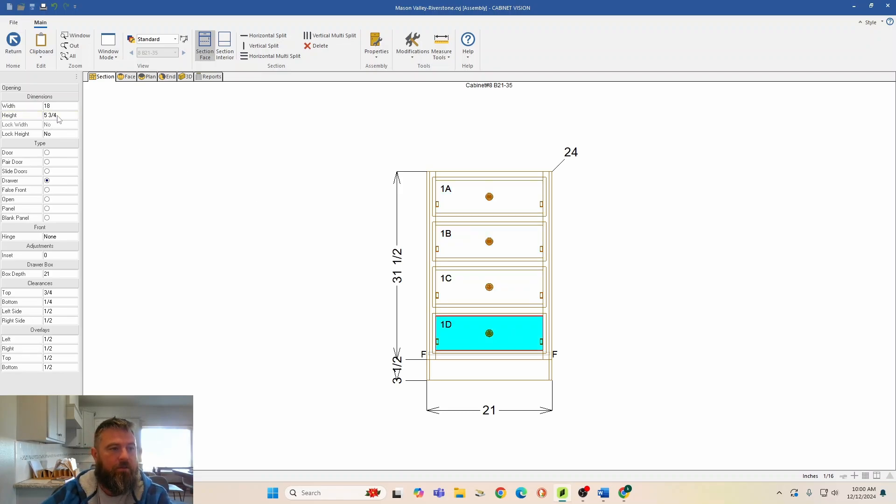
pyautogui.click(467, 292)
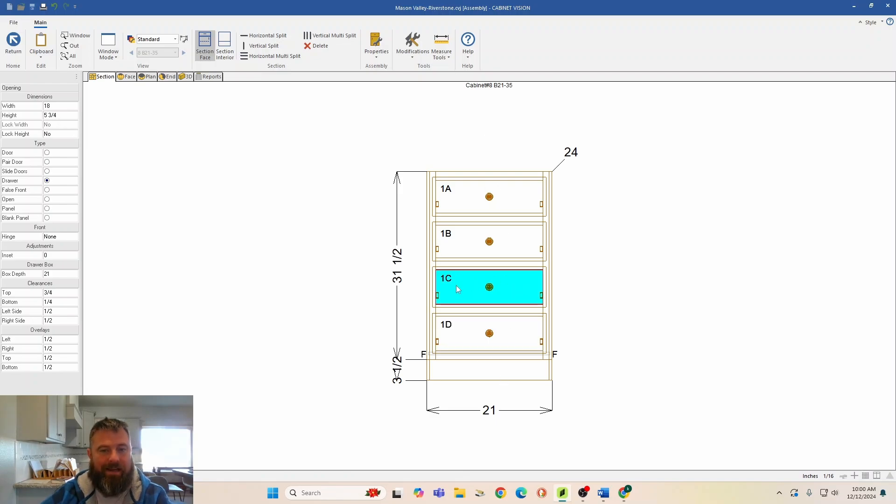
pyautogui.click(617, 189)
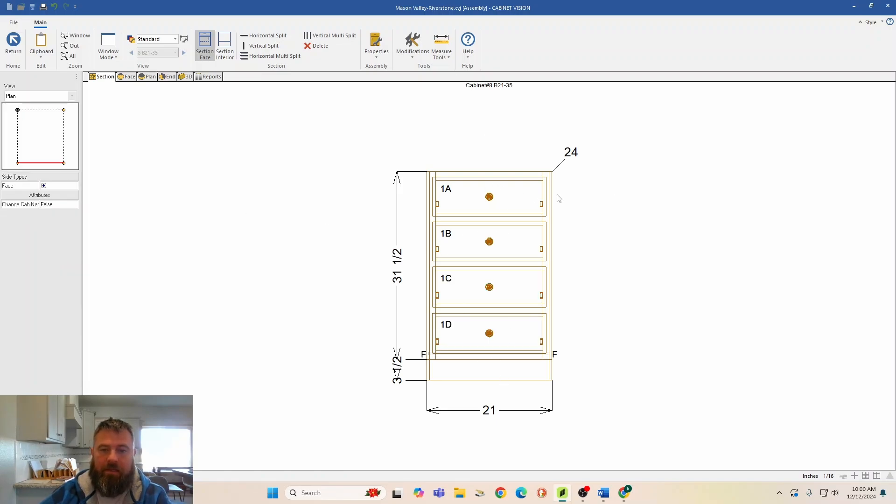
# - Change the front of drawer 1A to the MDF Slab Shaker door style in MDF
pyautogui.rightClick(468, 199)
pyautogui.click(484, 197)
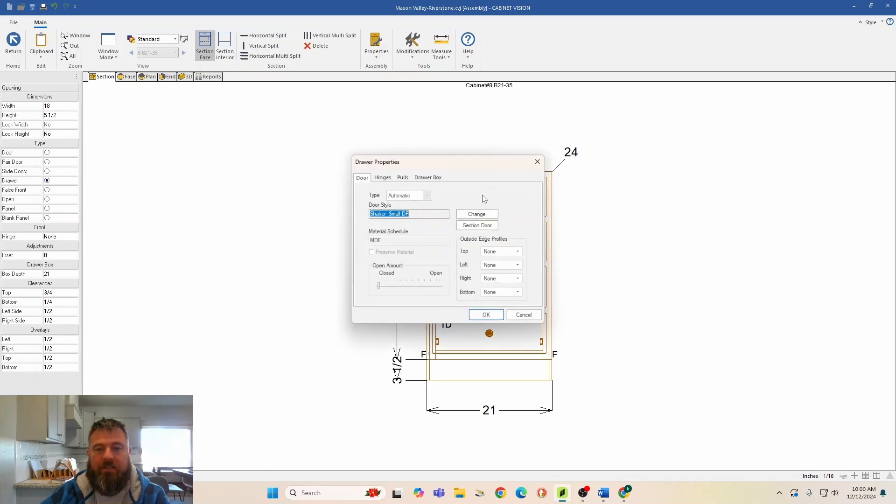
pyautogui.click(476, 214)
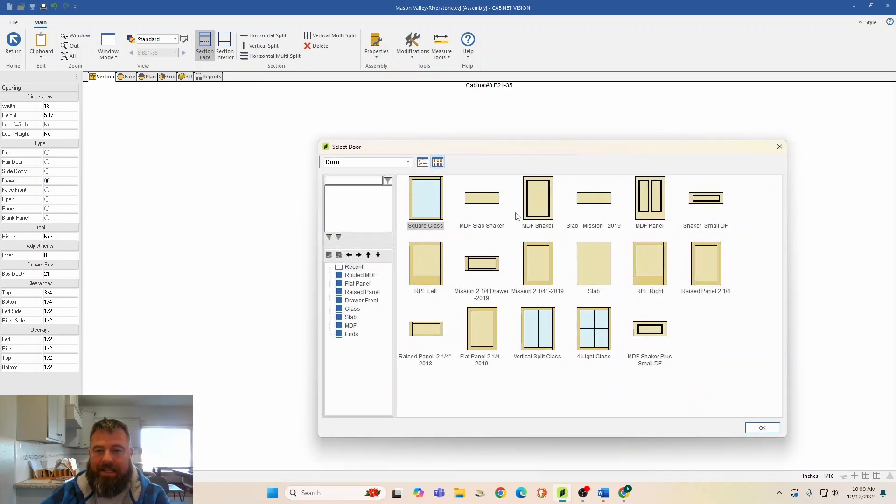
pyautogui.doubleClick(478, 206)
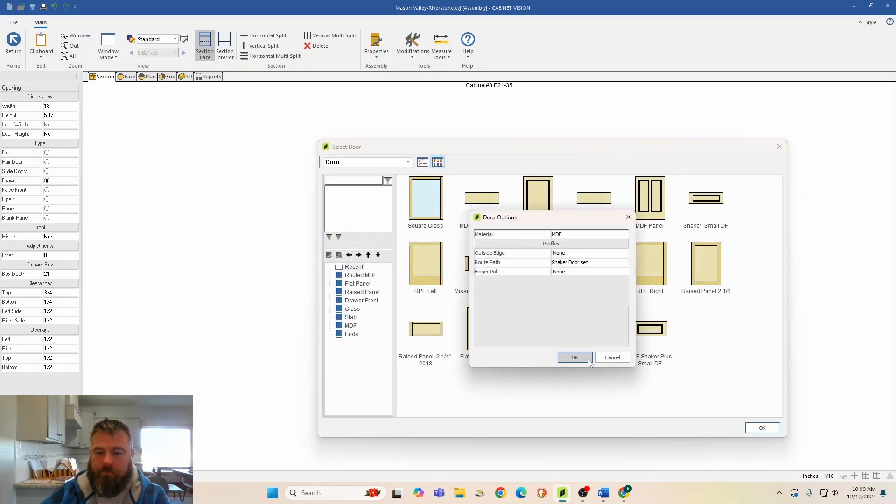
pyautogui.click(583, 359)
pyautogui.click(486, 315)
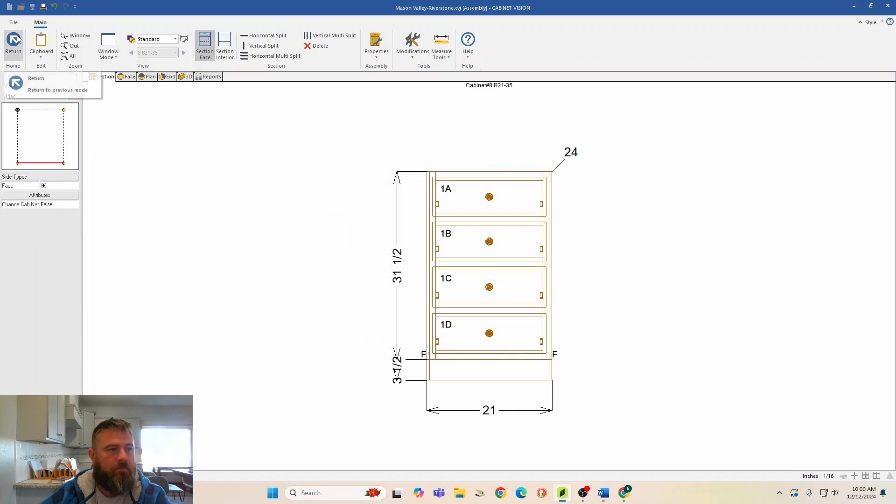
# - Extend the right stile of cabinet #8 with a 3.5-inch height adjustment and set the right side toe to Full End
pyautogui.click(548, 252)
pyautogui.click(60, 152)
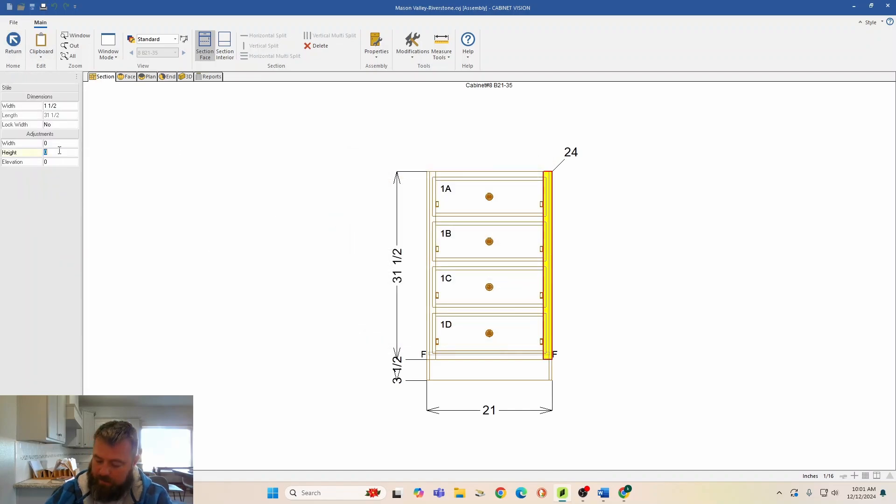
pyautogui.write('3.5')
pyautogui.press('Return')
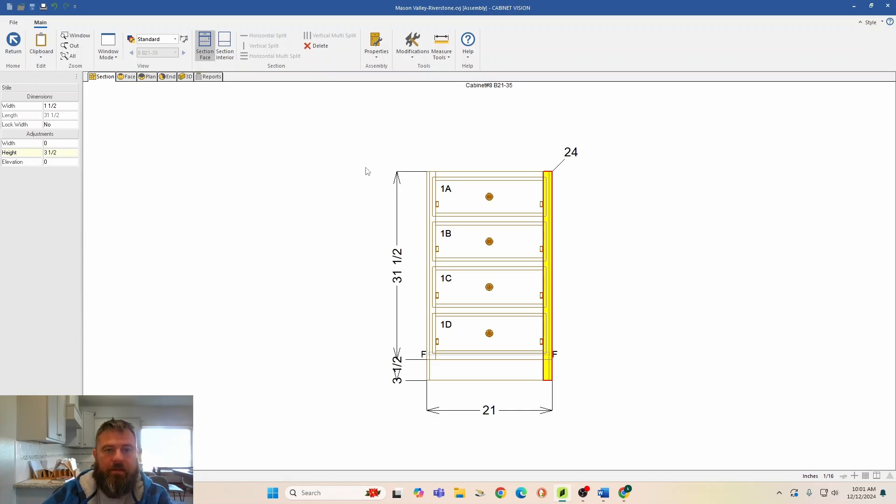
pyautogui.click(377, 44)
pyautogui.click(390, 215)
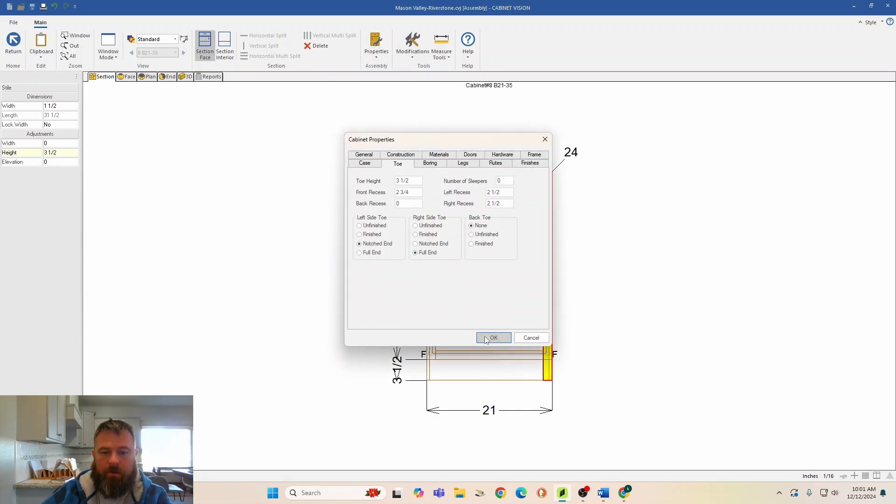
pyautogui.click(491, 338)
# - Examine the drawer fronts, extended stile and toe of cabinet #8 in 3D, and return to the room layout
pyautogui.click(185, 77)
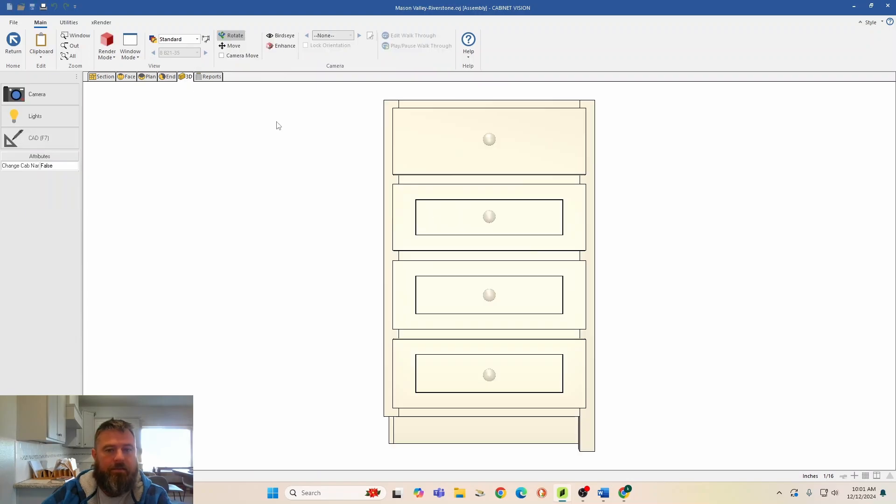
pyautogui.moveTo(506, 346); pyautogui.dragTo(416, 345)
pyautogui.moveTo(543, 303)
pyautogui.mouseDown()
pyautogui.moveTo(531, 396)
pyautogui.moveTo(544, 303)
pyautogui.mouseUp()
pyautogui.moveTo(310, 293); pyautogui.dragTo(532, 362)
pyautogui.scroll(2, 478, 280)
pyautogui.scroll(-3, 490, 305)
pyautogui.moveTo(488, 173); pyautogui.dragTo(462, 170)
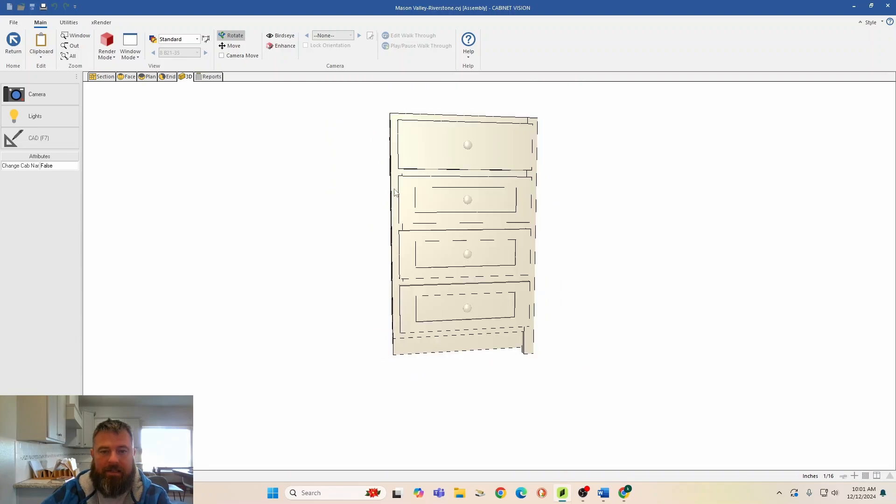
pyautogui.click(13, 42)
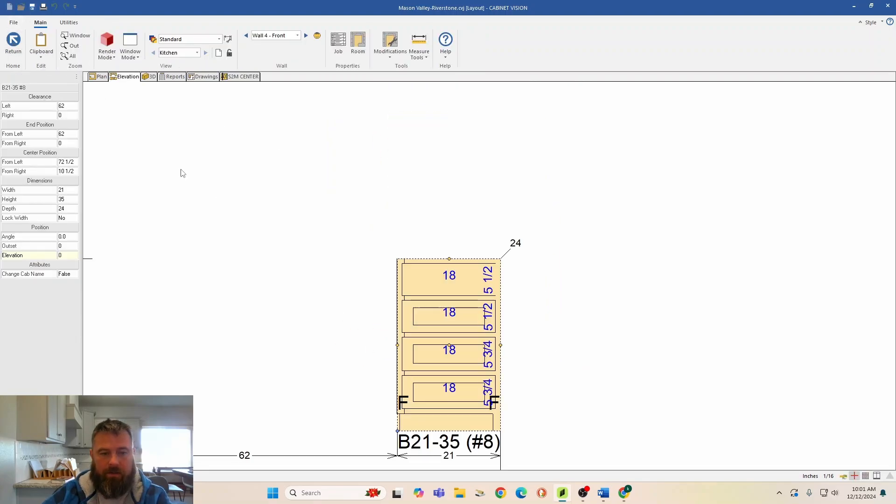
# - Remove the finished-end setting from both ends of cabinet #8
pyautogui.rightClick(423, 274)
pyautogui.moveTo(491, 249)
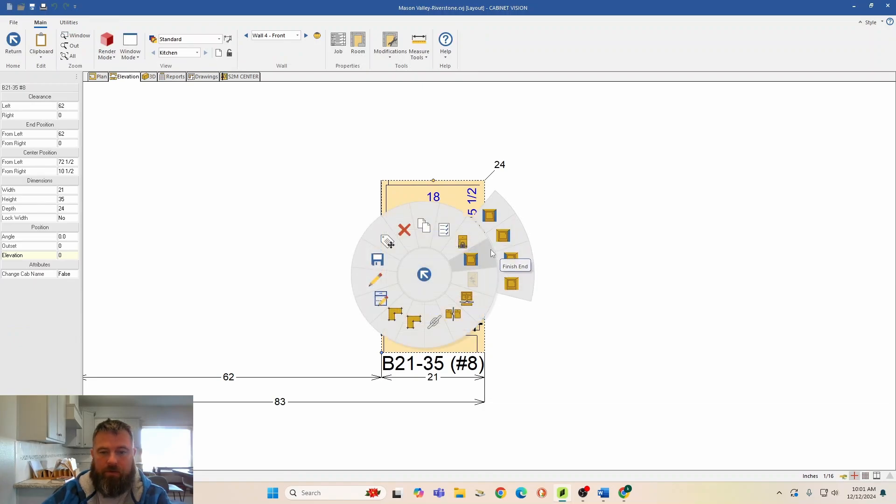
pyautogui.click(513, 284)
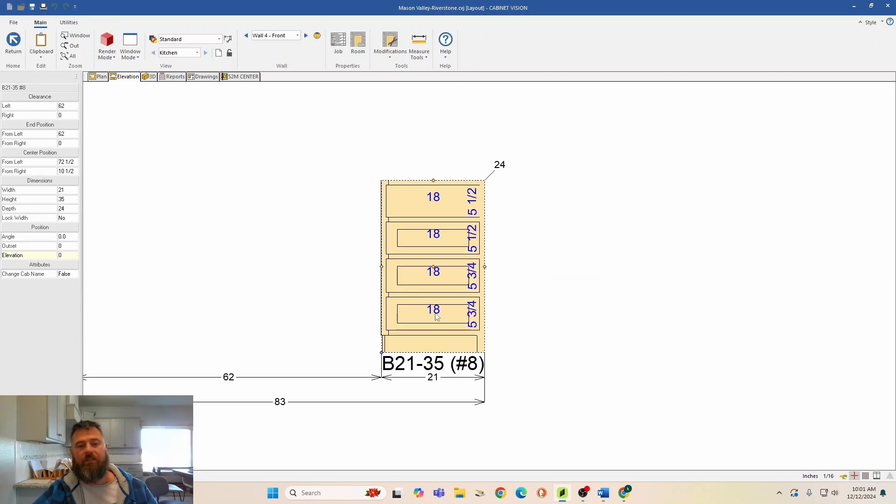
# - Rename base cabinet #8 as B4D21 in its assembly properties
pyautogui.rightClick(414, 273)
pyautogui.click(428, 239)
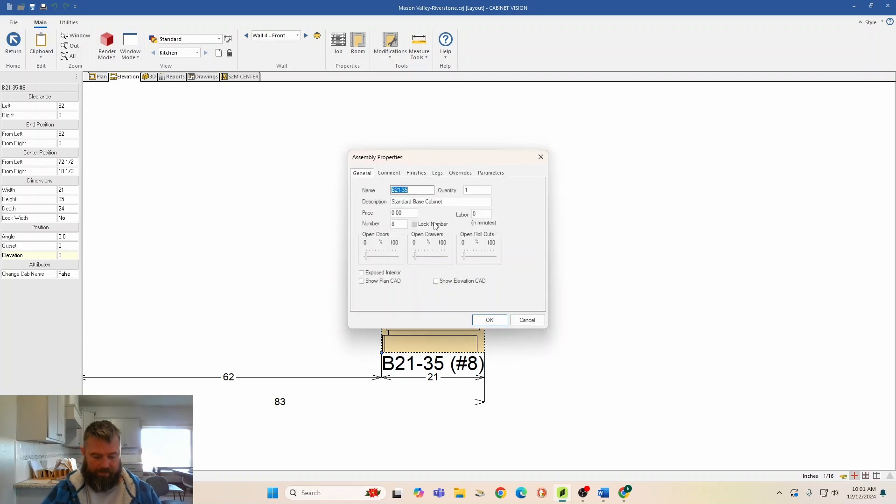
pyautogui.write('B4D')
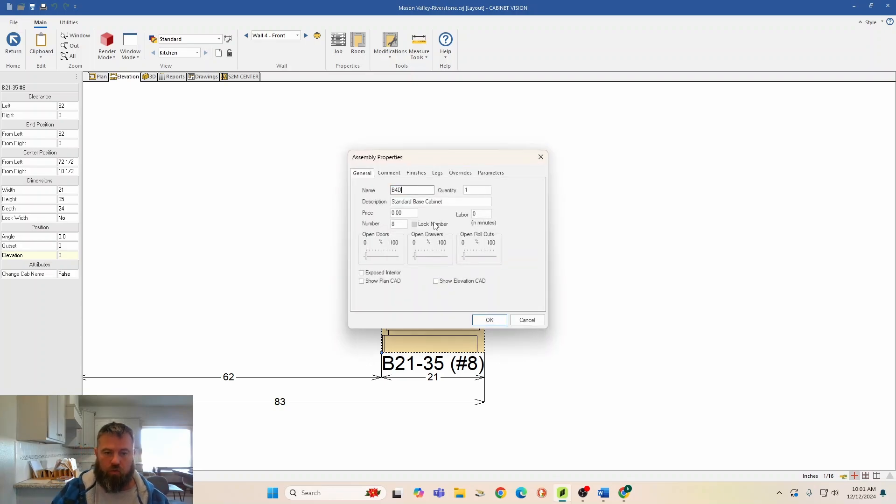
pyautogui.write('21')
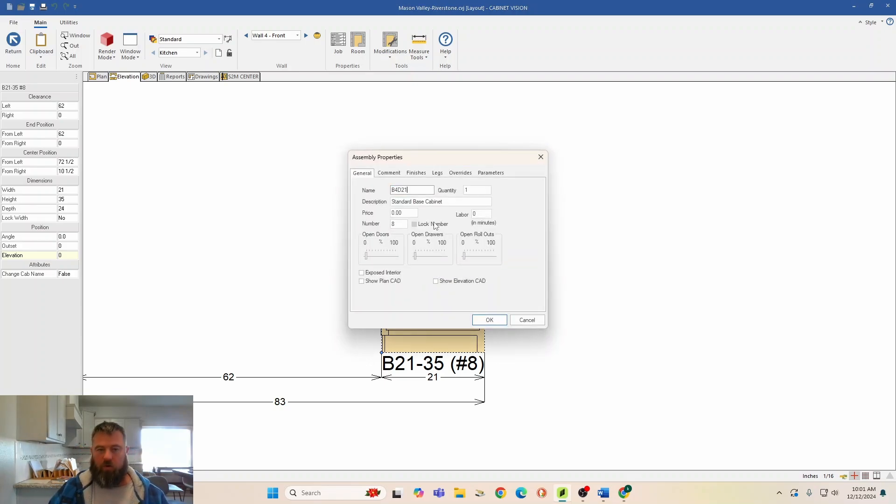
# - Add the comment lines MEPR and ESR to the four-drawer cabinet and apply the properties
pyautogui.click(389, 174)
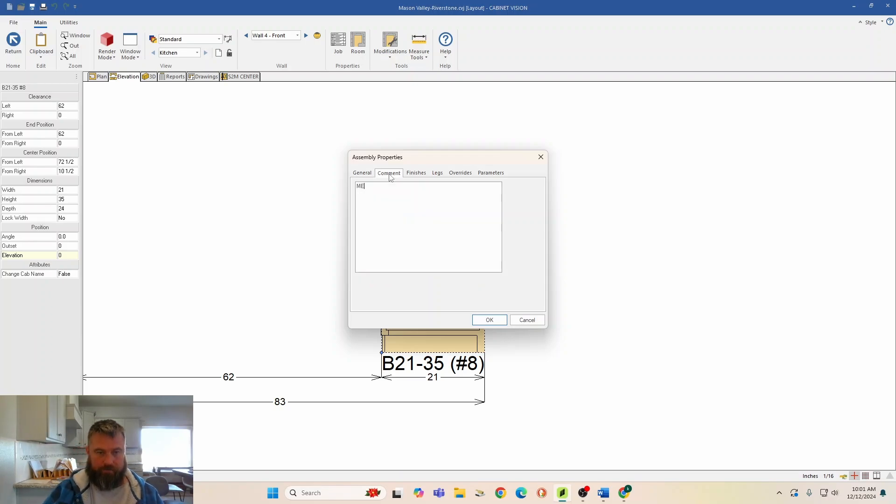
pyautogui.write('MEPR')
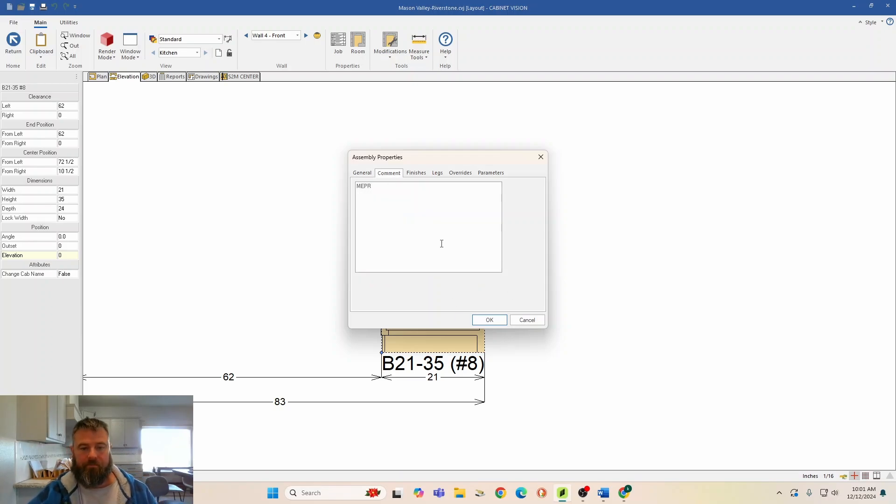
pyautogui.press('Return')
pyautogui.write('ESR')
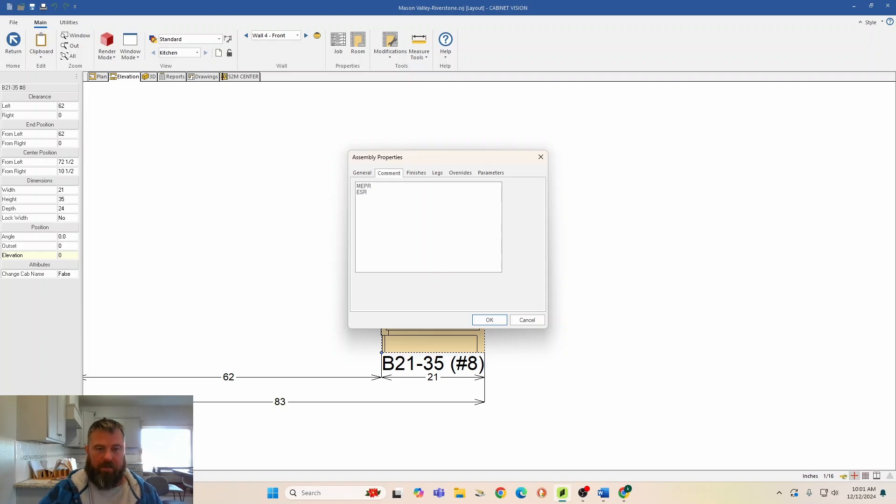
pyautogui.click(489, 322)
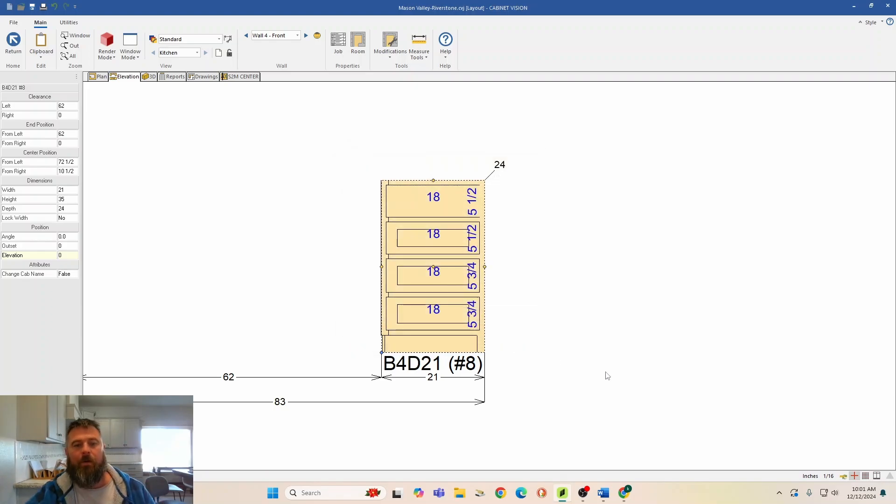
# - Examine the back and the end panel of the four-drawer island cabinet in the 3D view of the room
pyautogui.click(152, 76)
pyautogui.moveTo(558, 245); pyautogui.dragTo(736, 322)
pyautogui.scroll(-2, 531, 444)
pyautogui.scroll(6, 531, 443)
pyautogui.scroll(2, 531, 443)
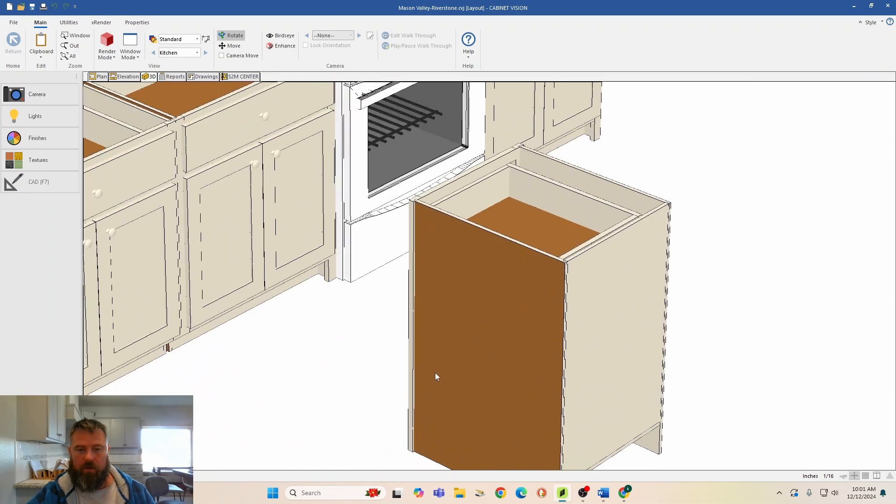
pyautogui.scroll(3, 467, 343)
pyautogui.moveTo(591, 309); pyautogui.dragTo(510, 351)
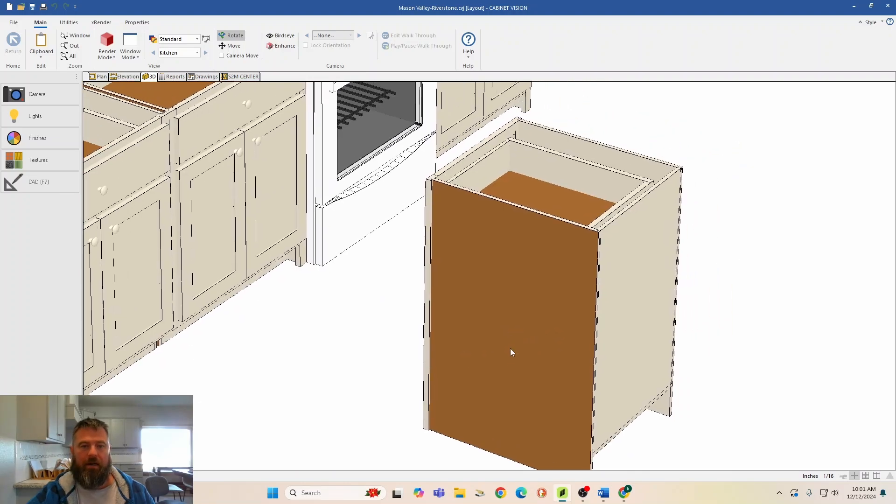
# - Place a Base-34 1/2H cabinet directly left of the B4D21 drawer cabinet in the Wall 4 front elevation
pyautogui.click(129, 76)
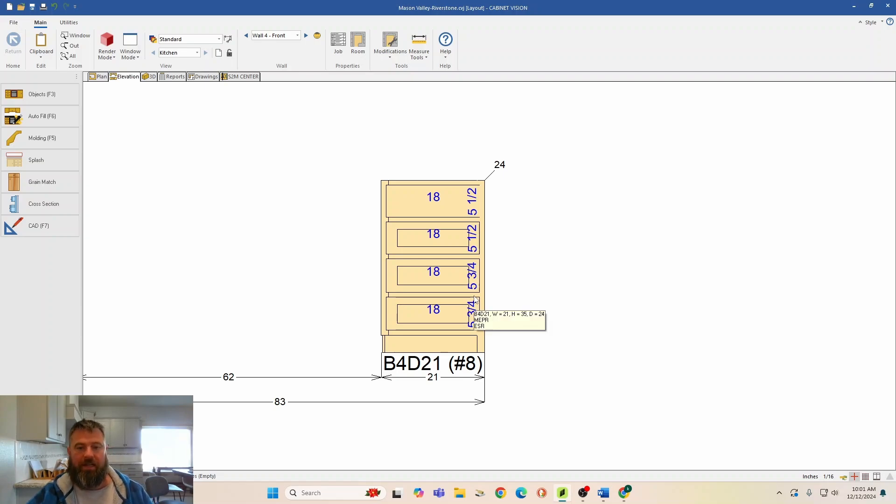
pyautogui.moveTo(405, 259); pyautogui.dragTo(471, 273, button='middle')
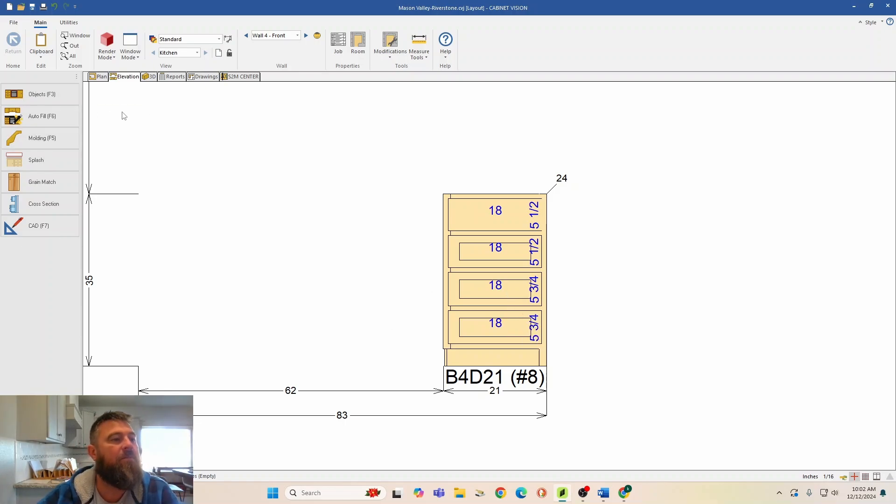
pyautogui.click(47, 94)
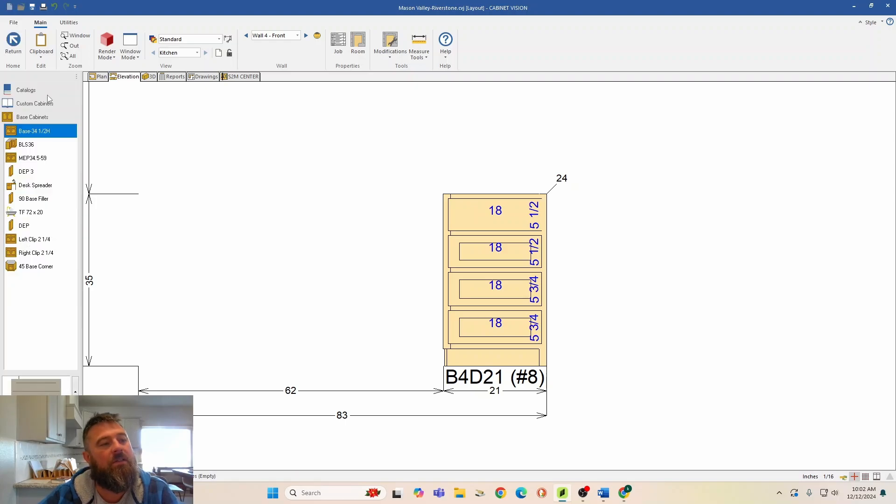
pyautogui.click(21, 133)
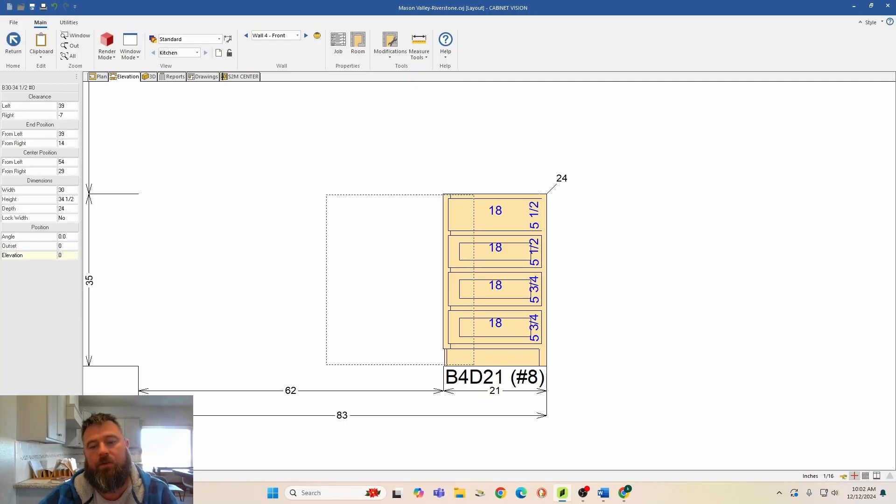
pyautogui.click(400, 254)
pyautogui.press('Escape')
pyautogui.scroll(-3, 412, 332)
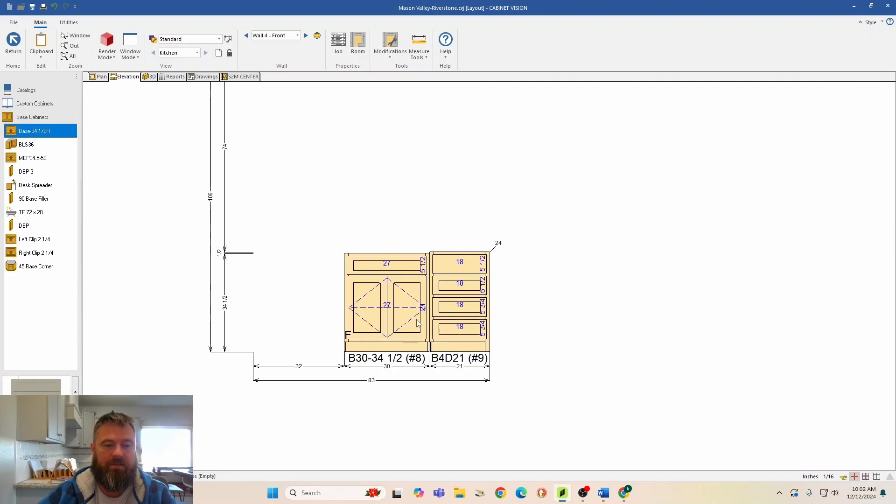
# - Check the island in plan, and enter a width of 36 inches for the two-door base cabinet beside B4D21
pyautogui.click(100, 76)
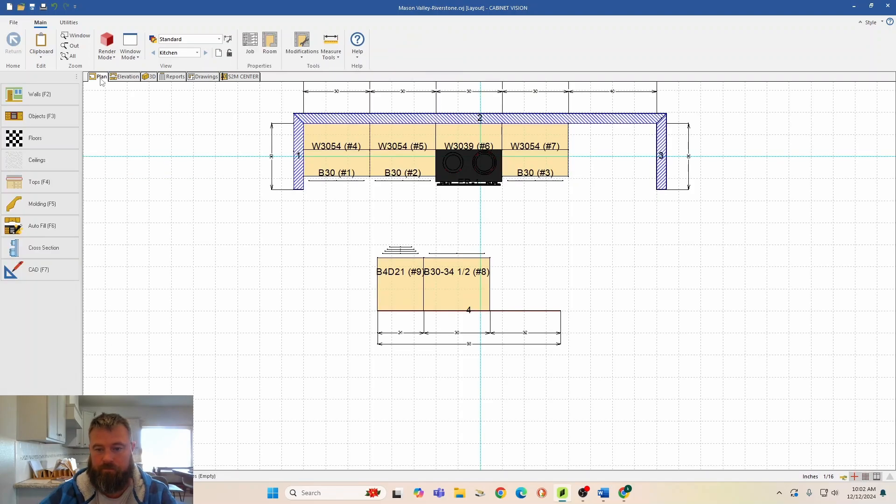
pyautogui.click(138, 78)
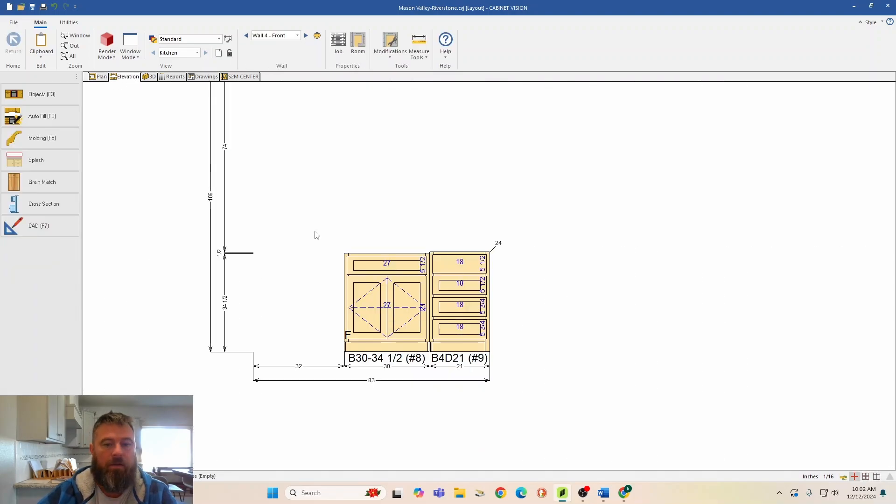
pyautogui.click(406, 293)
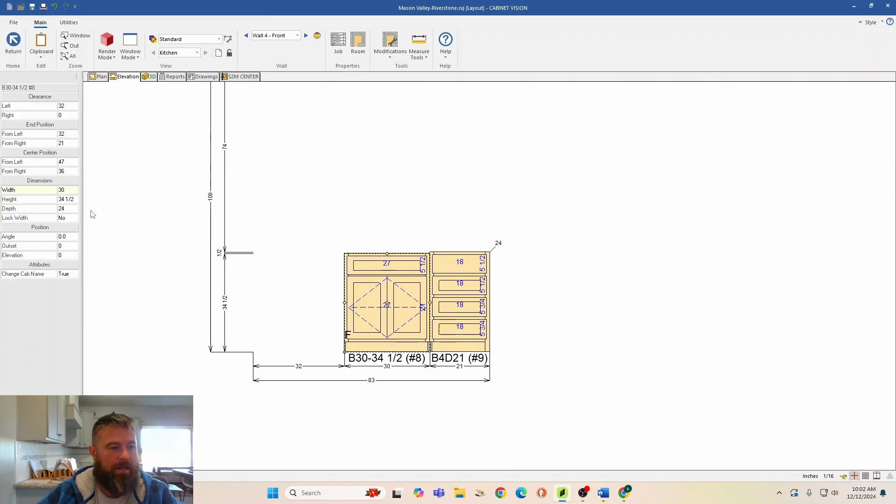
pyautogui.click(72, 192)
pyautogui.write('36')
pyautogui.press('Return')
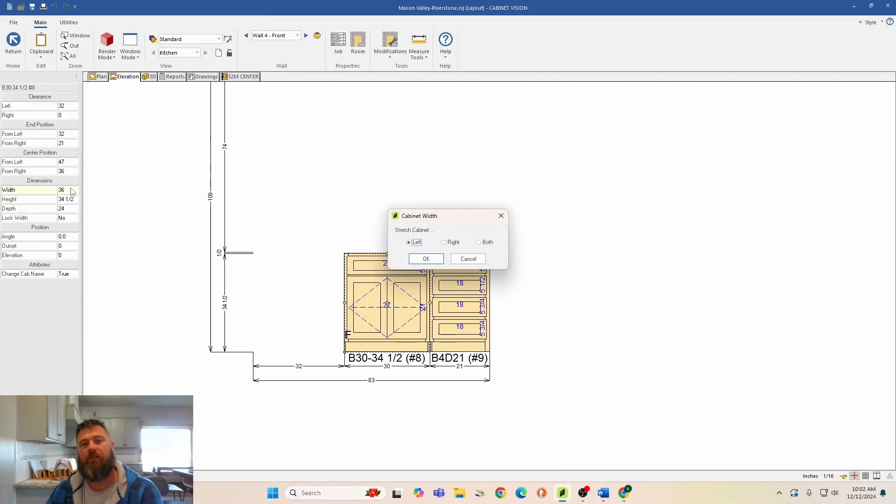
# - Stretch base cabinet #8 to the left to a width of 36 and set its height to 35
pyautogui.press('Return')
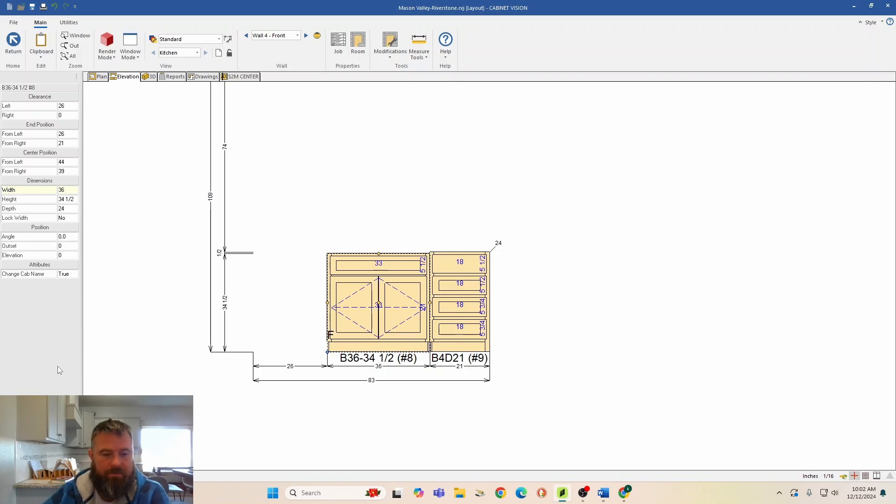
pyautogui.click(73, 200)
pyautogui.write('35')
pyautogui.press('Return')
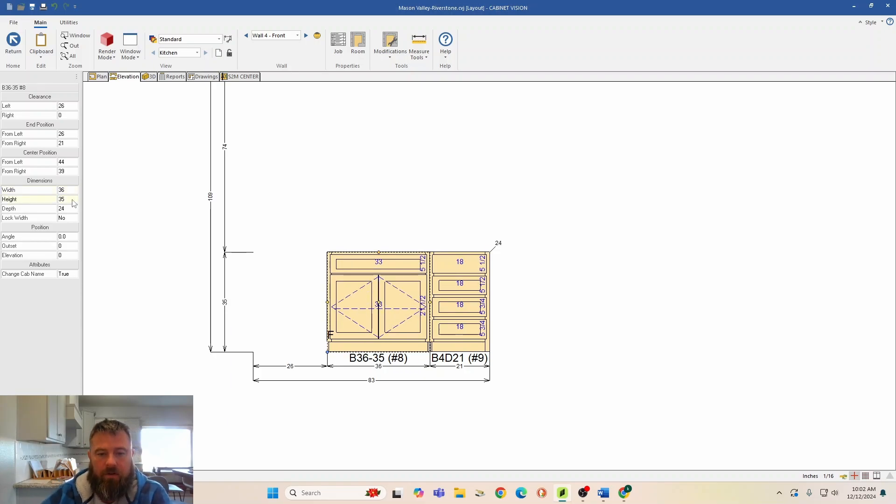
# - Apply a Finish End option to base cabinet #8 and set its Change Cab Name attribute to False
pyautogui.rightClick(370, 312)
pyautogui.moveTo(429, 301)
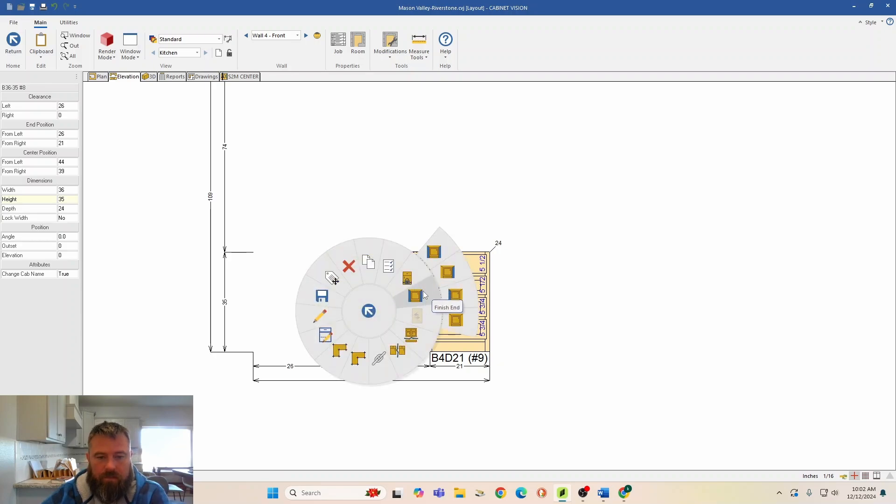
pyautogui.click(456, 324)
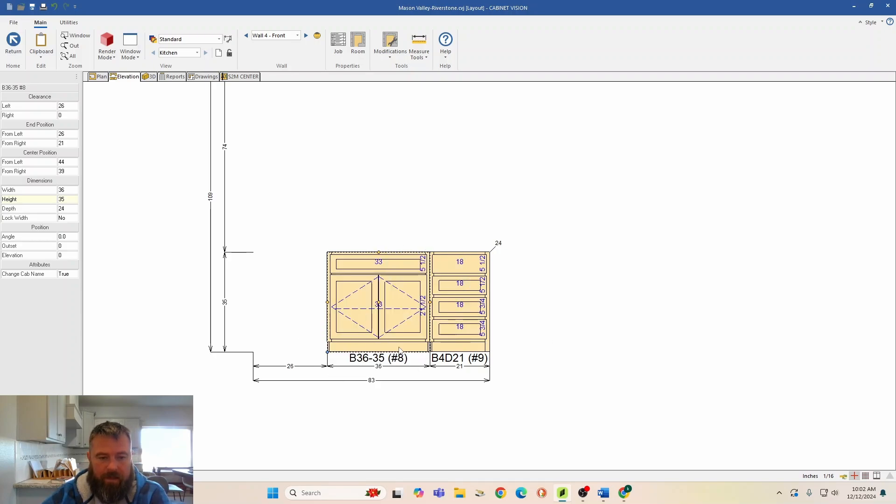
pyautogui.doubleClick(76, 274)
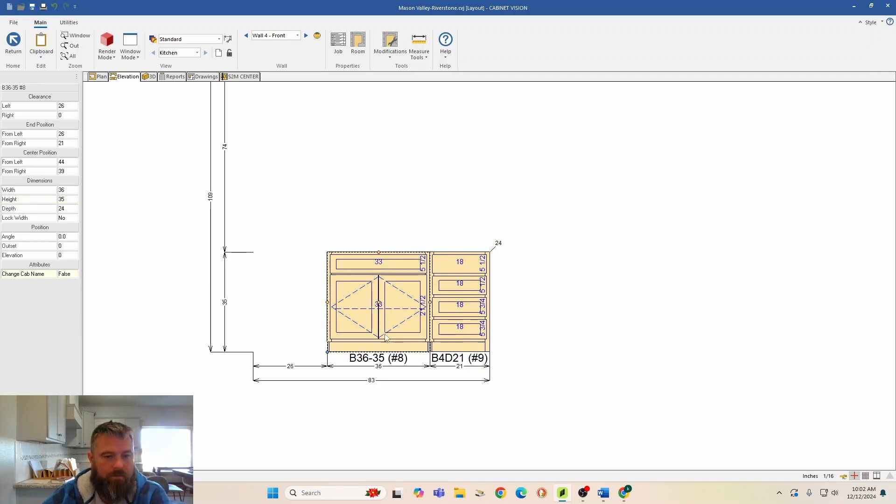
# - Open cabinet #8 in section view and change its drawer front's door style to MDF Slab Shaker in MDF
pyautogui.doubleClick(387, 303)
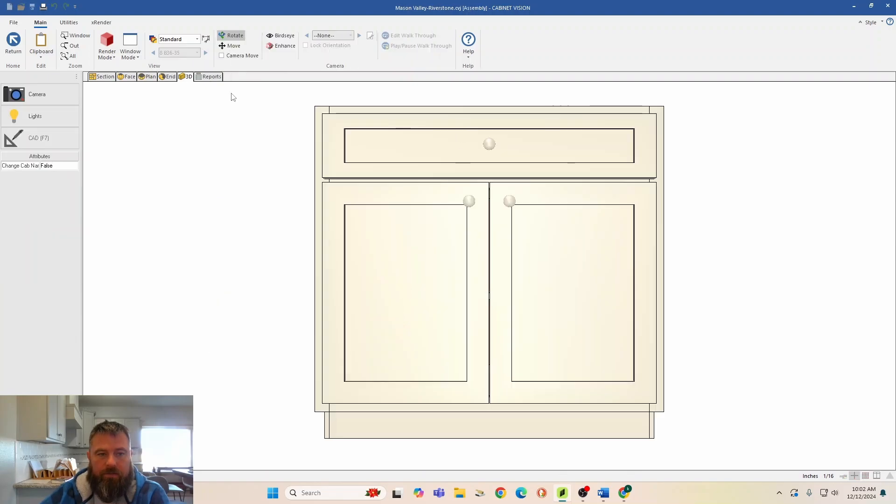
pyautogui.click(99, 77)
pyautogui.click(410, 201)
pyautogui.rightClick(408, 192)
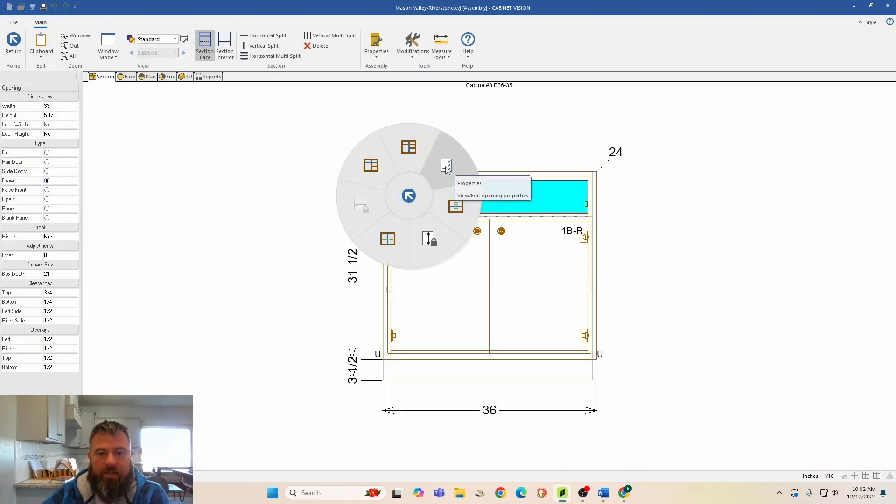
pyautogui.click(477, 214)
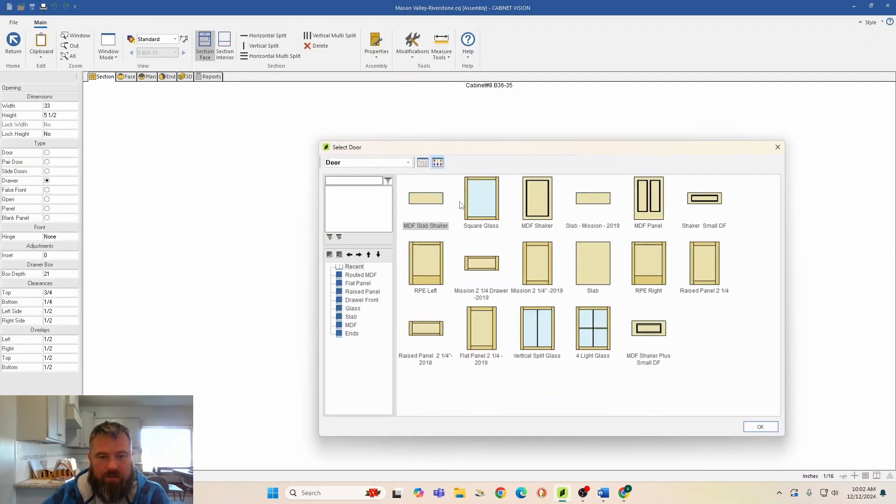
pyautogui.doubleClick(420, 199)
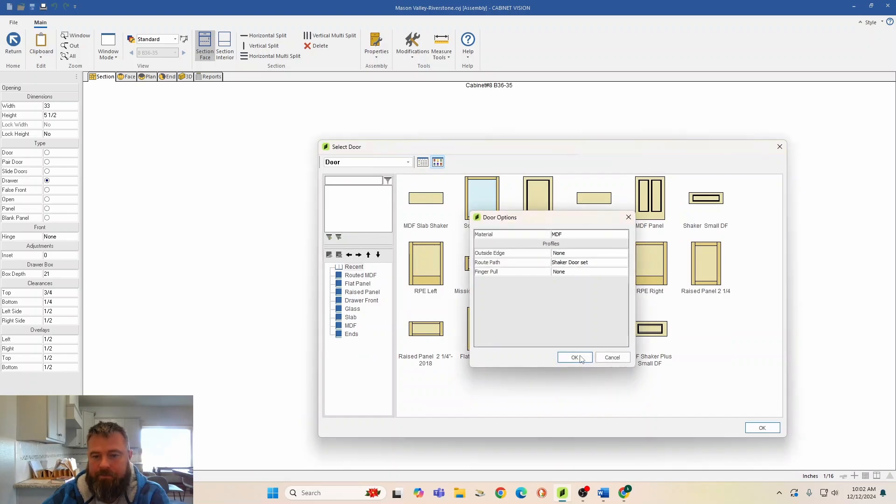
pyautogui.click(581, 358)
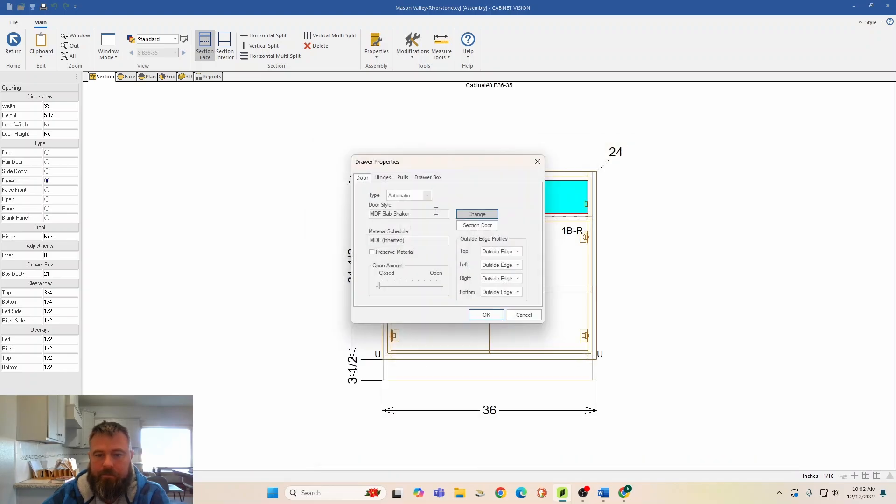
pyautogui.click(494, 318)
# - Set the rail between the drawer and the doors to a width of 2, and change the upper opening to a False Front
pyautogui.click(443, 218)
pyautogui.click(58, 107)
pyautogui.write('2')
pyautogui.press('Return')
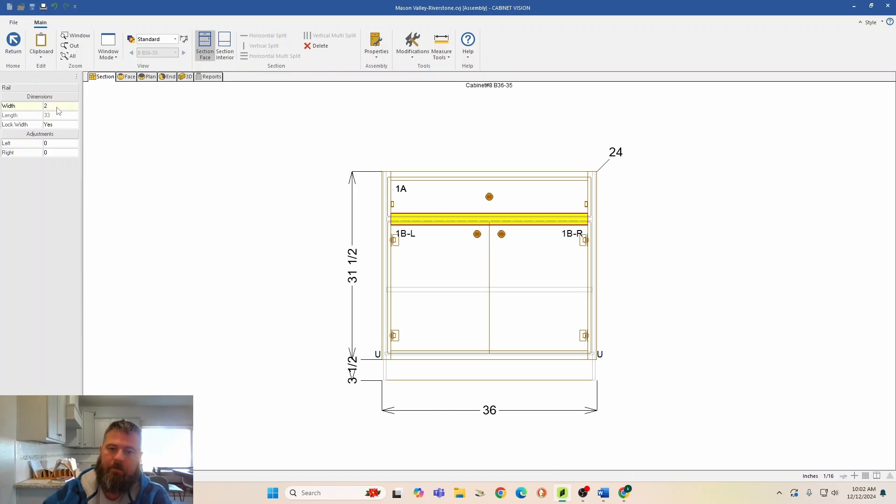
pyautogui.click(448, 206)
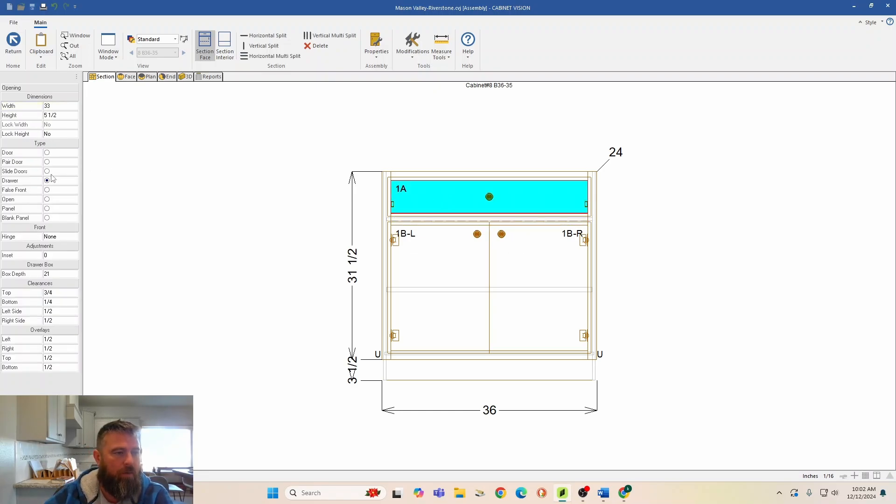
pyautogui.click(48, 190)
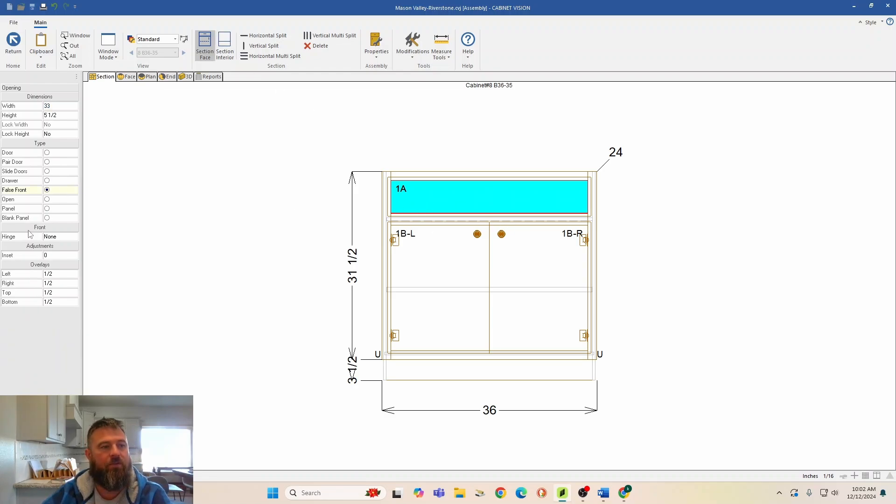
# - Delete the drawer stretcher and the middle shelf from the cabinet's interior section
pyautogui.click(225, 45)
pyautogui.click(438, 220)
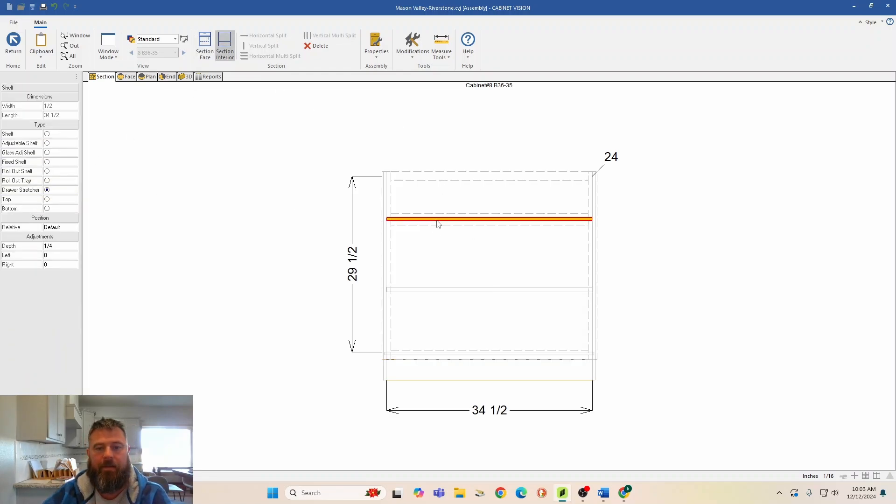
pyautogui.press('Delete')
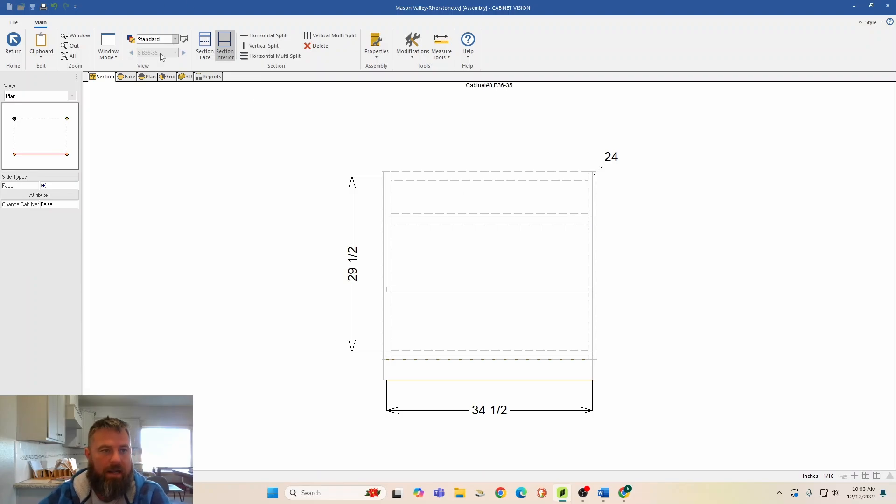
pyautogui.click(186, 77)
pyautogui.moveTo(538, 336); pyautogui.dragTo(462, 280)
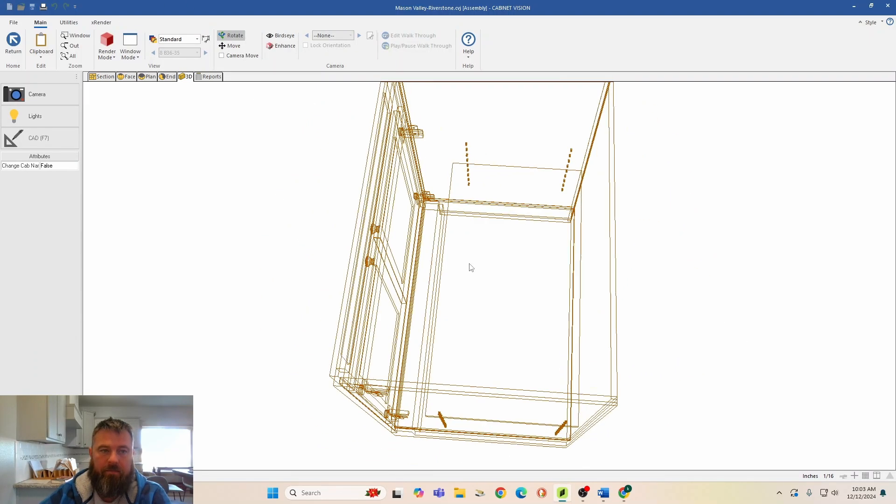
pyautogui.click(107, 79)
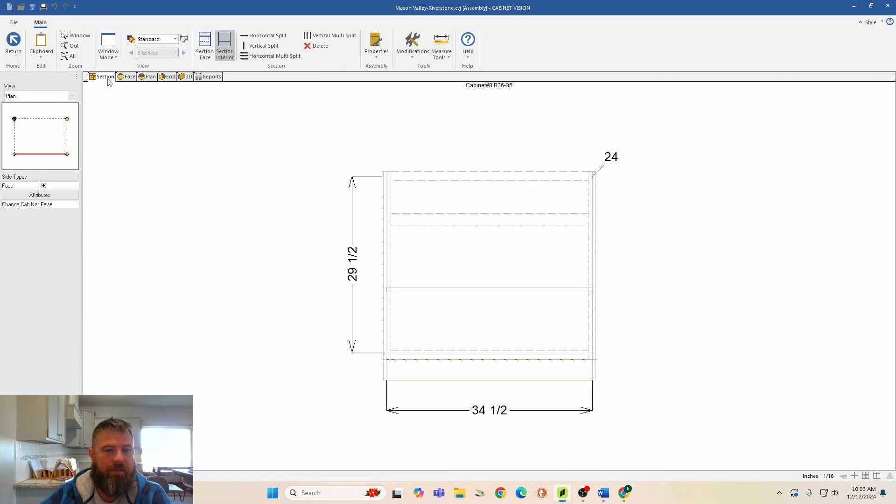
pyautogui.click(447, 291)
pyautogui.press('Delete')
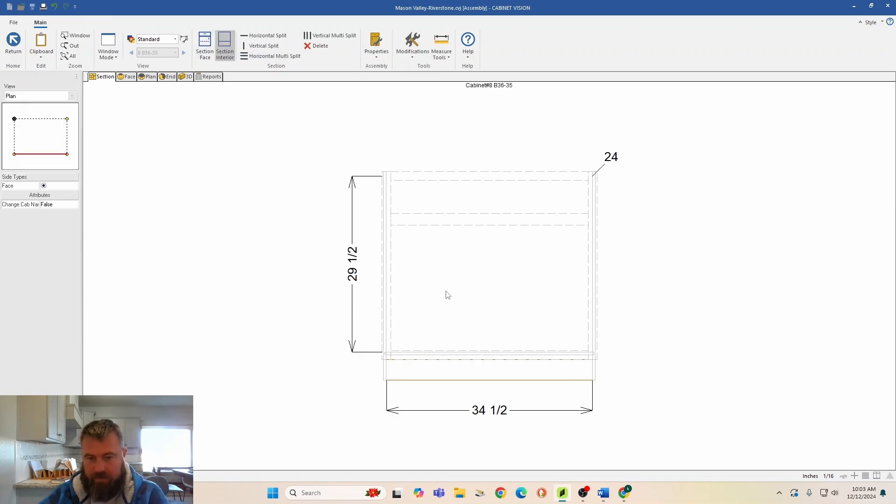
# - Check the cabinet in 3D, set its false front's door style to MDF Slab Shaker, and return to the wall elevation
pyautogui.click(185, 77)
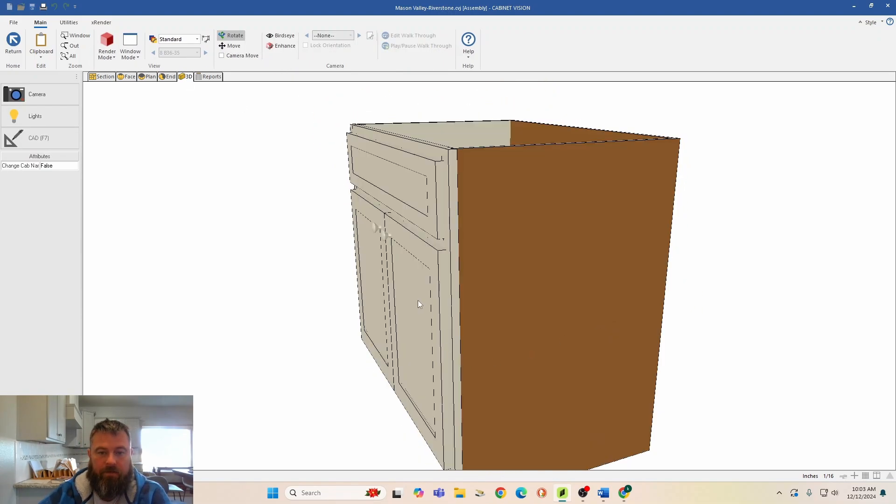
pyautogui.moveTo(517, 322); pyautogui.dragTo(677, 272)
pyautogui.moveTo(157, 100); pyautogui.dragTo(413, 153)
pyautogui.moveTo(523, 292); pyautogui.dragTo(435, 294)
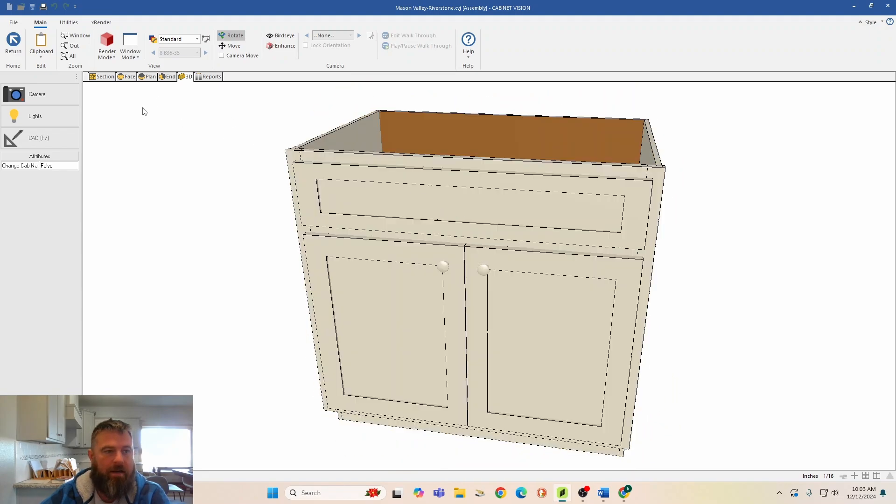
pyautogui.click(103, 77)
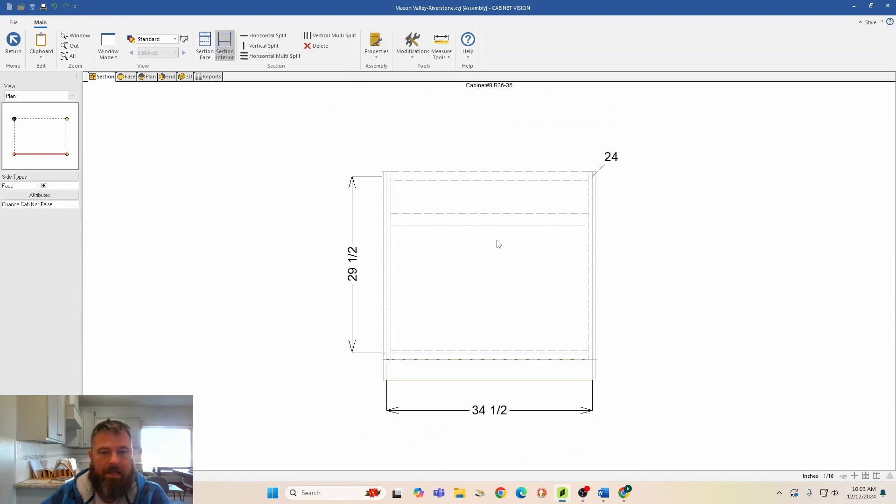
pyautogui.click(201, 46)
pyautogui.rightClick(468, 195)
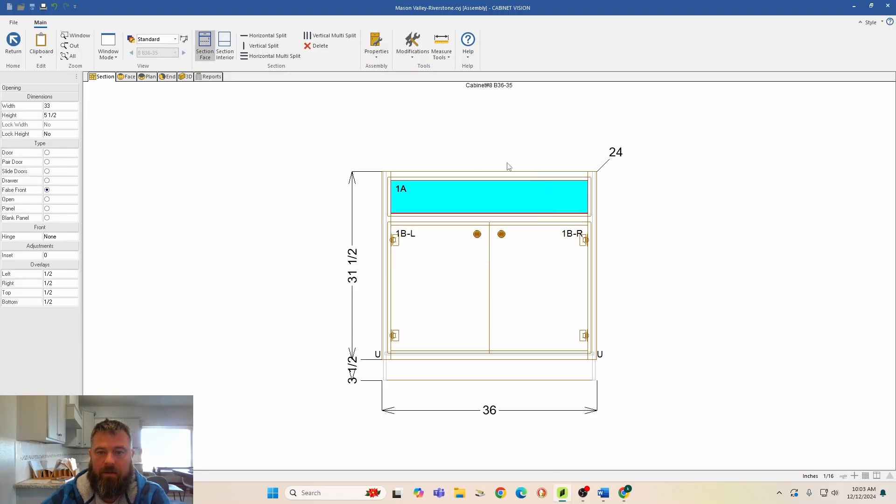
pyautogui.click(506, 163)
pyautogui.click(483, 216)
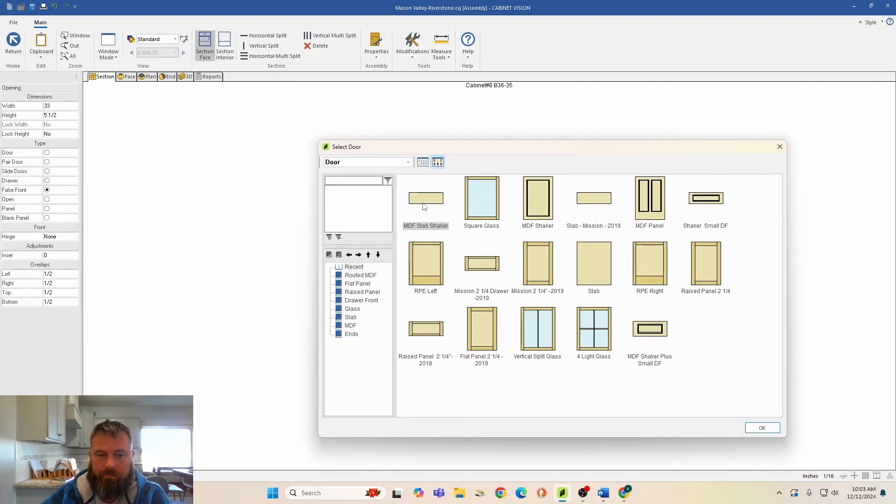
pyautogui.doubleClick(425, 208)
pyautogui.click(595, 263)
pyautogui.click(595, 262)
pyautogui.click(564, 270)
pyautogui.click(575, 358)
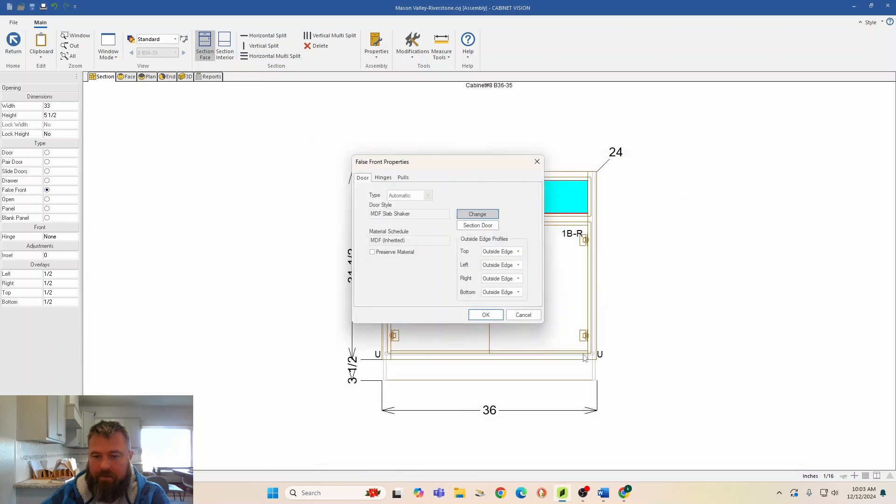
pyautogui.click(486, 317)
pyautogui.click(13, 41)
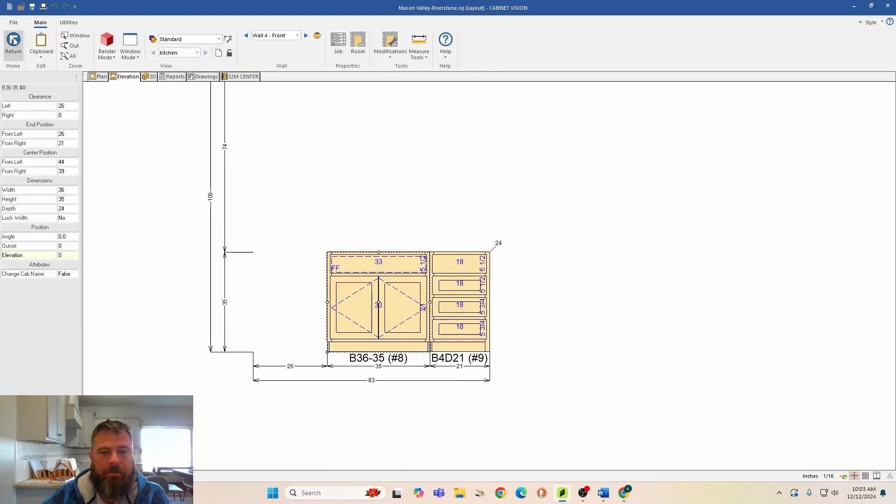
# - Extend cabinet #8's left stile with a height adjustment of 3 1/2, review the cabinet's toe properties, and return to the elevation
pyautogui.scroll(4, 330, 316)
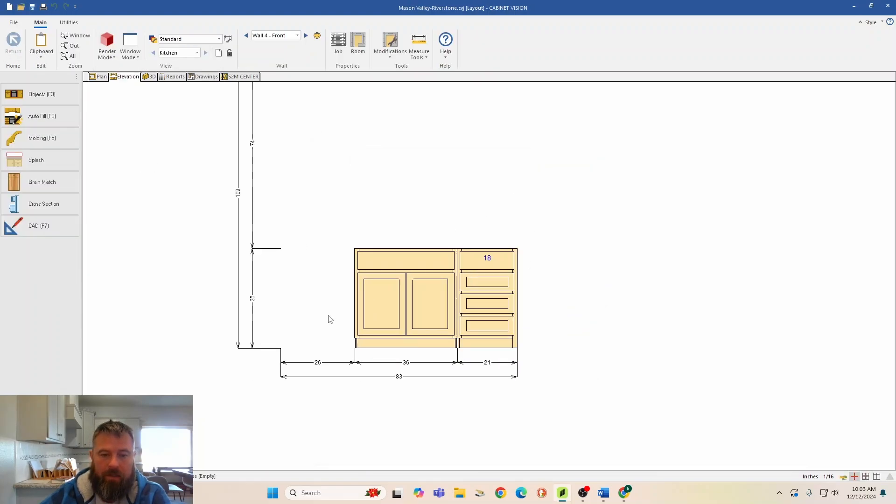
pyautogui.moveTo(434, 291); pyautogui.dragTo(473, 261, button='middle')
pyautogui.doubleClick(472, 260)
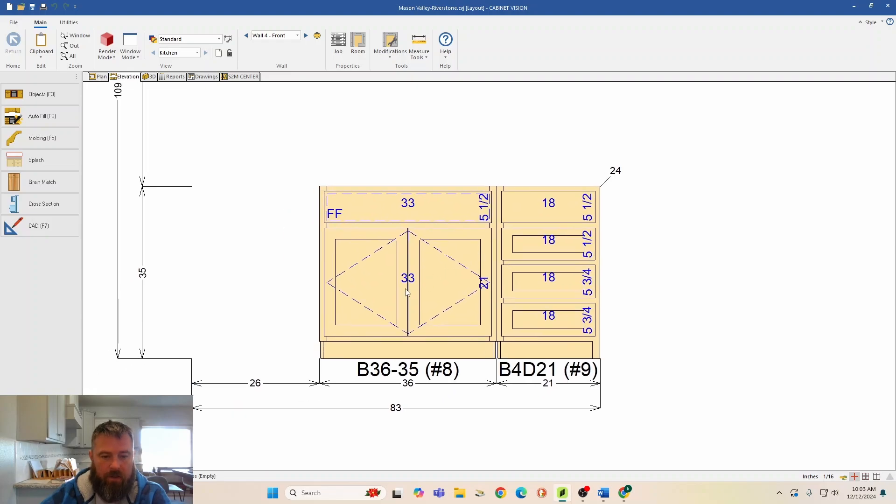
pyautogui.click(389, 254)
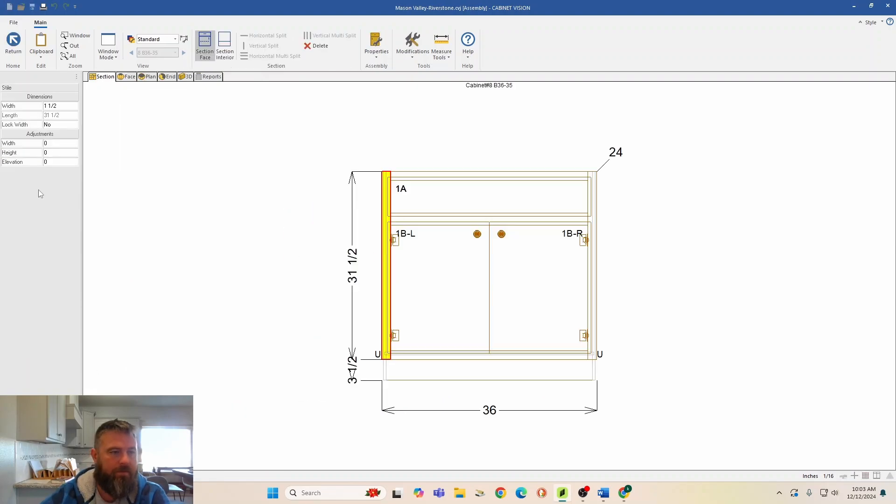
pyautogui.click(56, 152)
pyautogui.write('3.5')
pyautogui.press('Return')
pyautogui.click(376, 49)
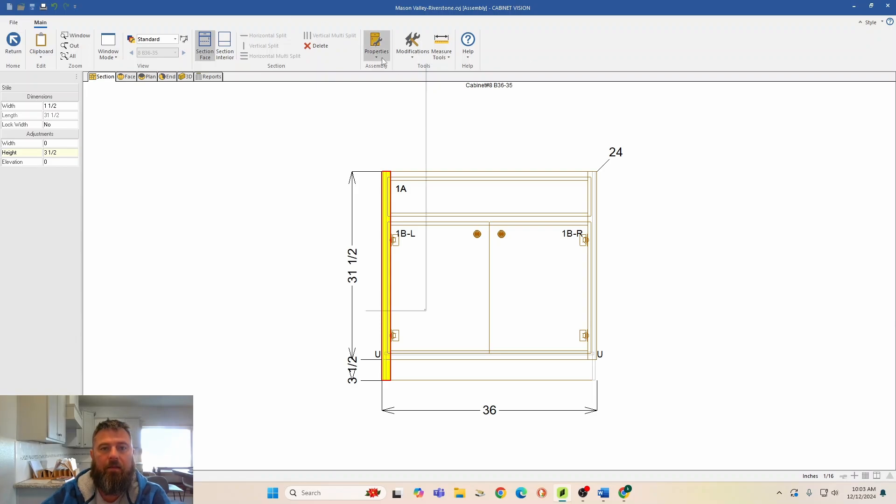
pyautogui.click(386, 220)
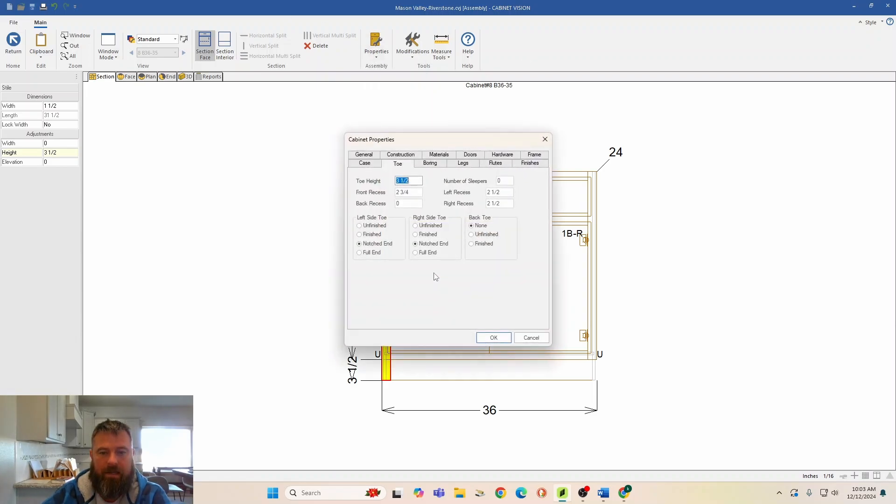
pyautogui.click(490, 338)
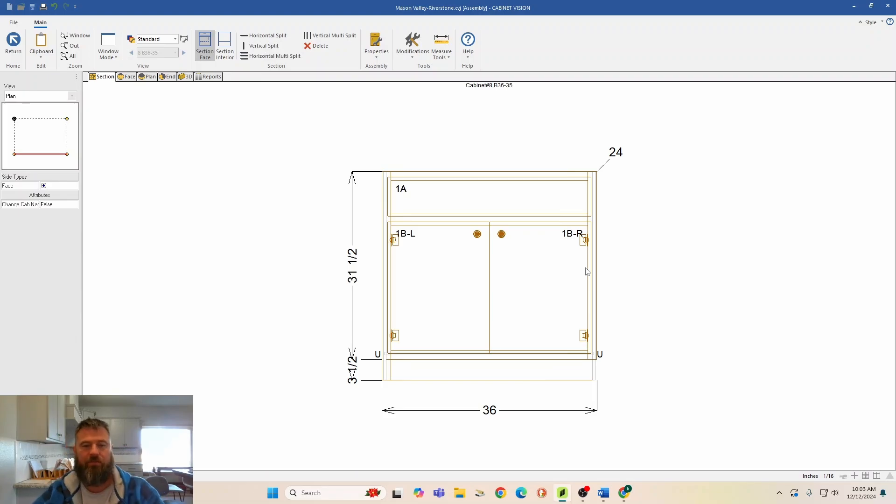
pyautogui.click(14, 43)
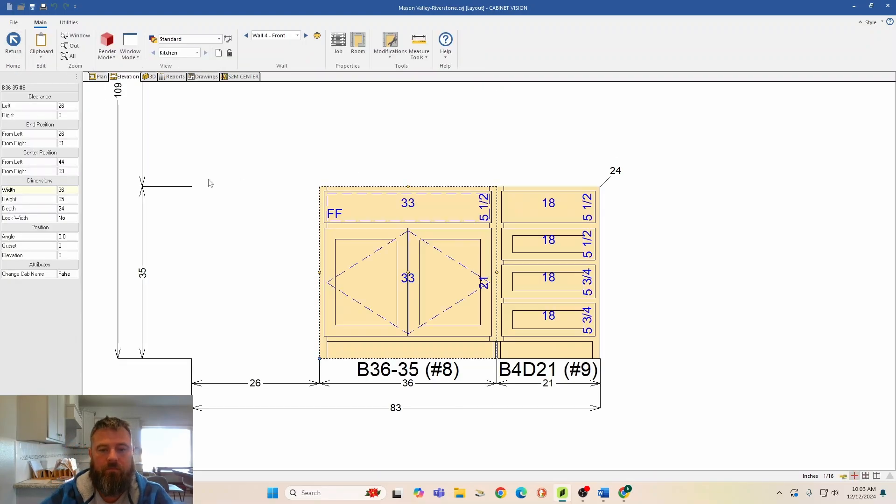
# - Rename the 36-inch base cabinet #8 as SB36 and enter comment lines beginning with "MR 2" and "ES"
pyautogui.rightClick(390, 261)
pyautogui.click(408, 227)
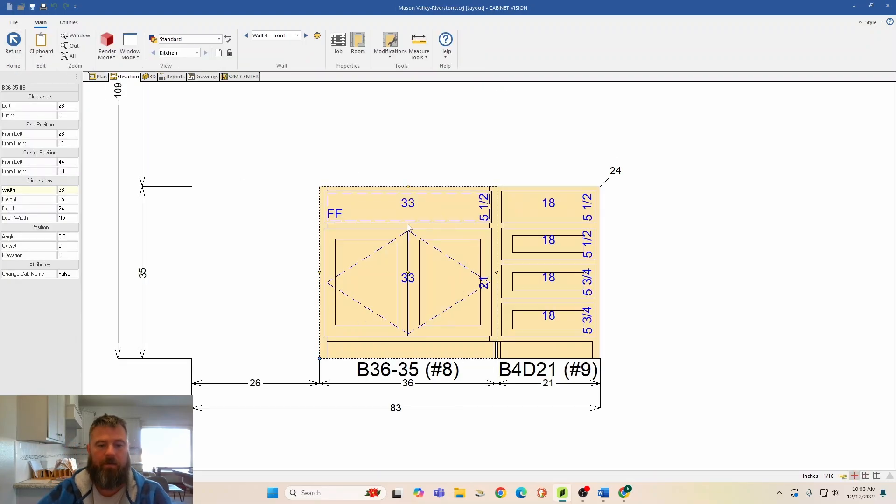
pyautogui.write('SB36')
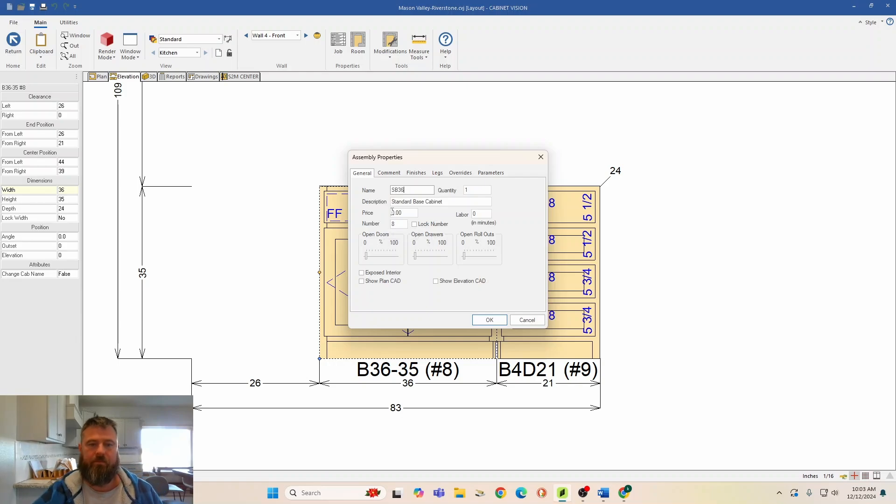
pyautogui.click(380, 173)
pyautogui.write('MR 2')
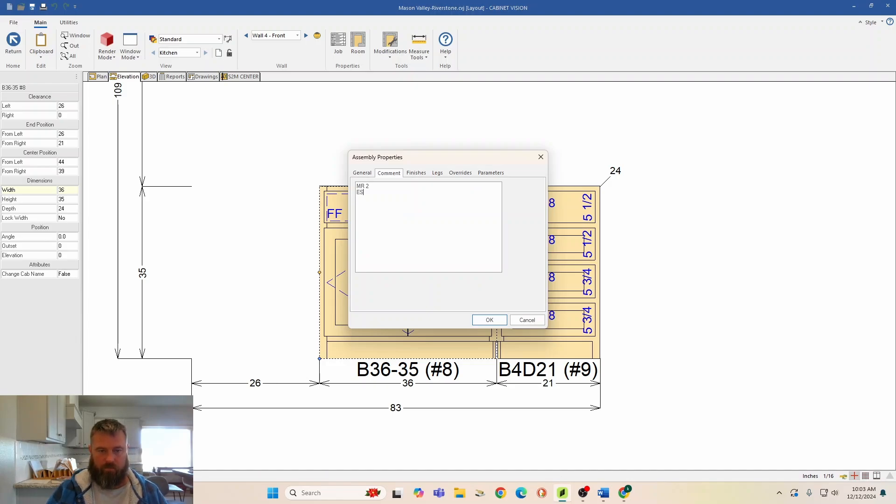
pyautogui.click(496, 319)
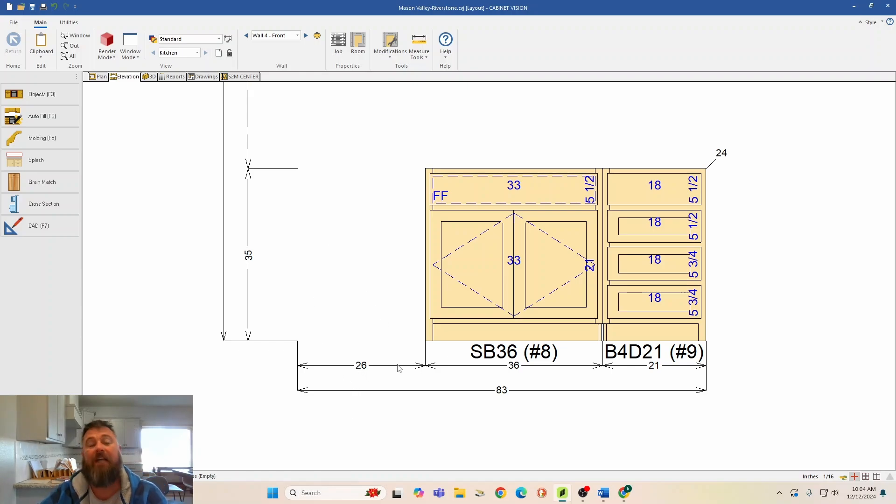
# - Place a DEP 3 end panel at the left end of Wall 4 and set its Change Cab Name attribute to False
pyautogui.click(46, 100)
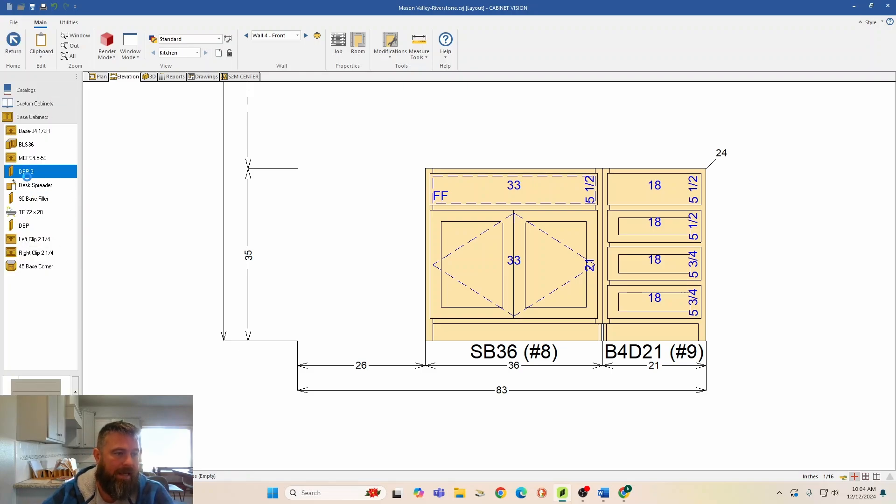
pyautogui.click(25, 171)
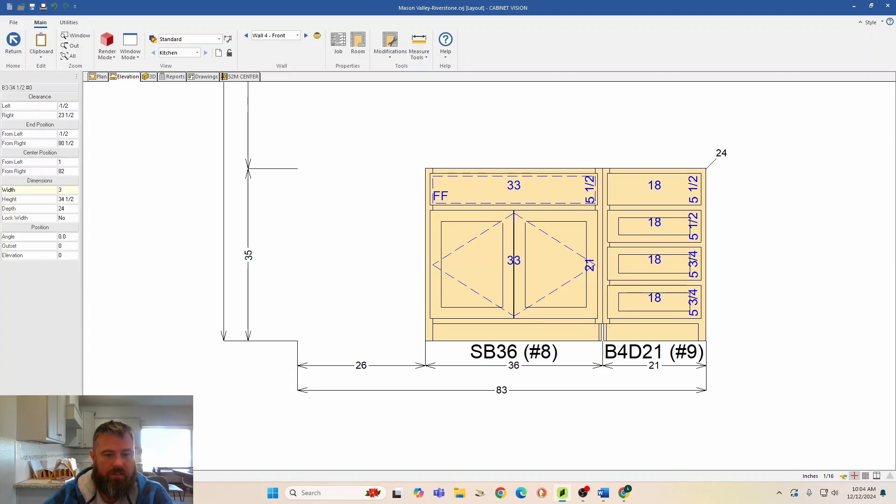
pyautogui.click(288, 277)
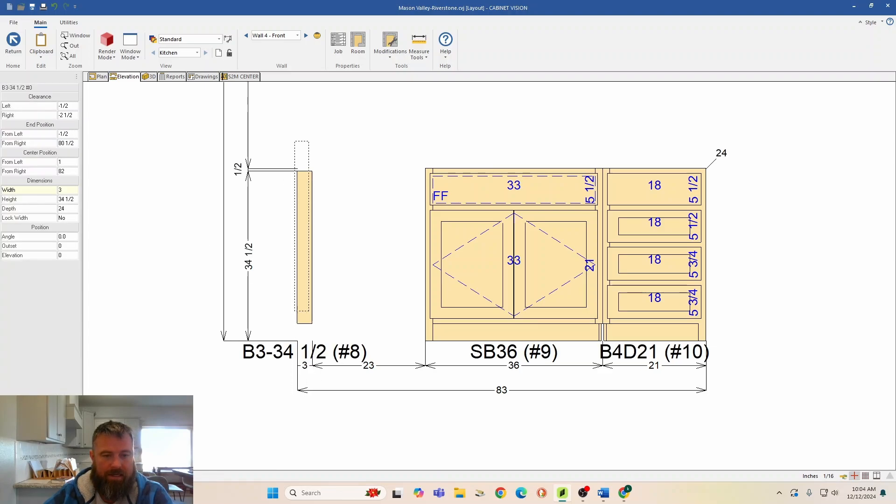
pyautogui.press('Escape')
pyautogui.click(298, 232)
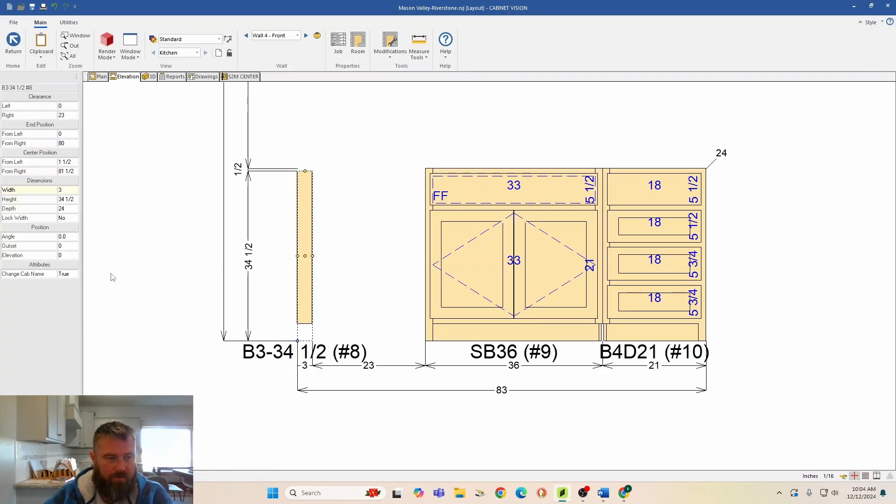
pyautogui.click(75, 274)
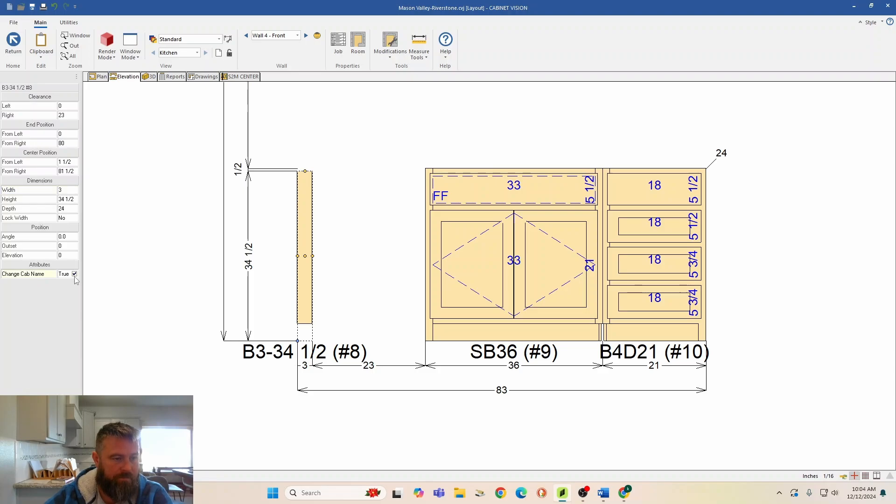
pyautogui.click(75, 274)
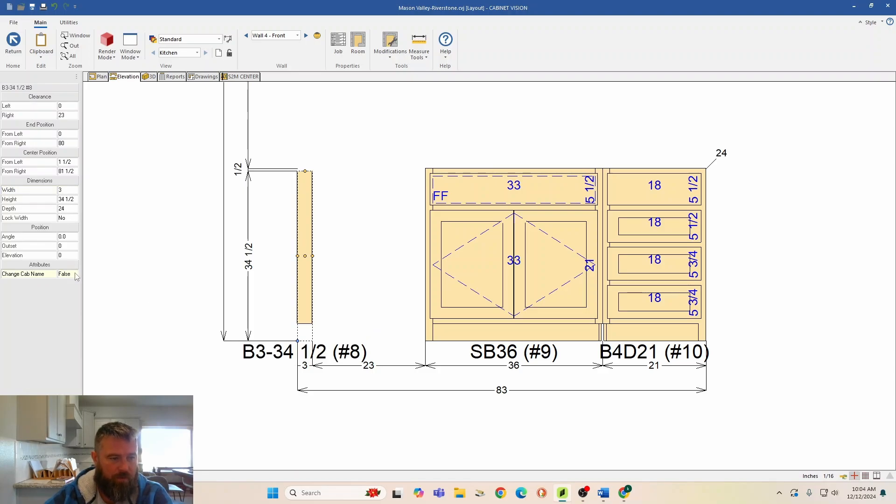
# - Set the end panel's width to 2 and its height to 35
pyautogui.click(71, 189)
pyautogui.write('2')
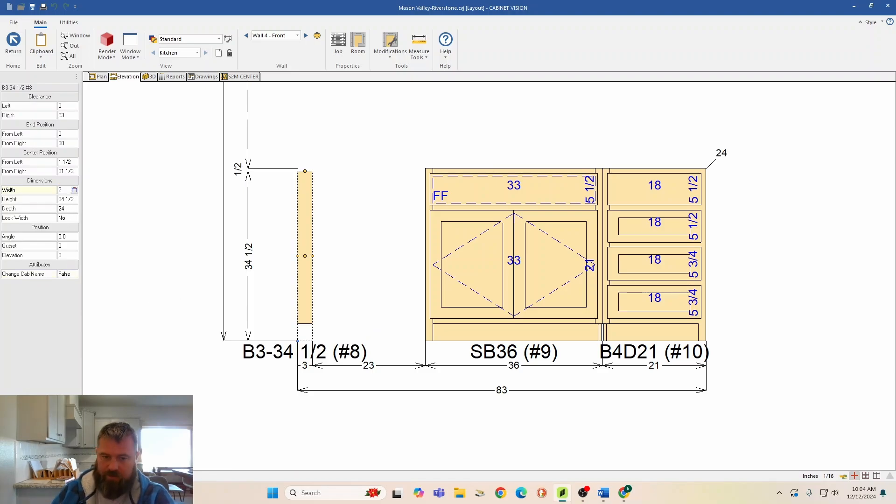
pyautogui.press('Return')
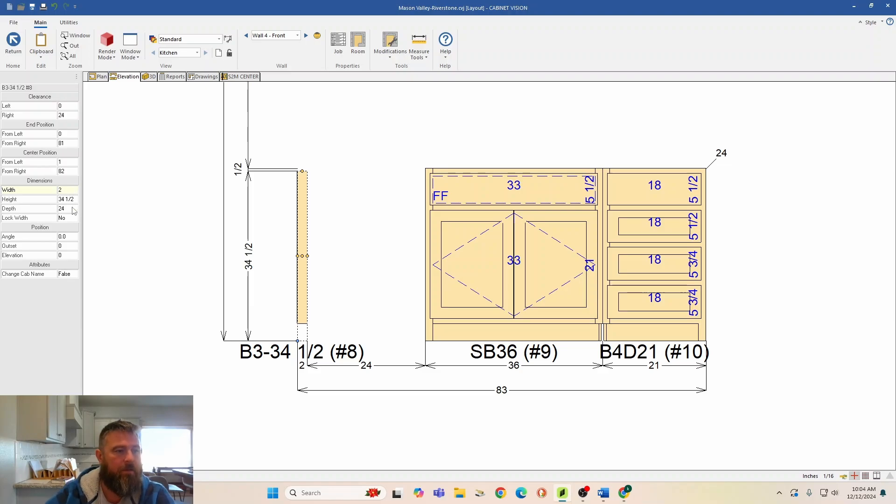
pyautogui.click(72, 200)
pyautogui.write('35')
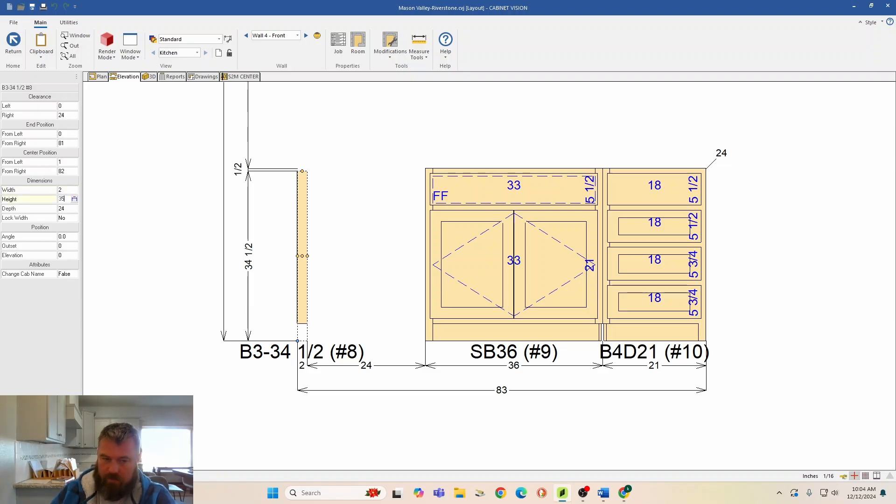
pyautogui.press('Return')
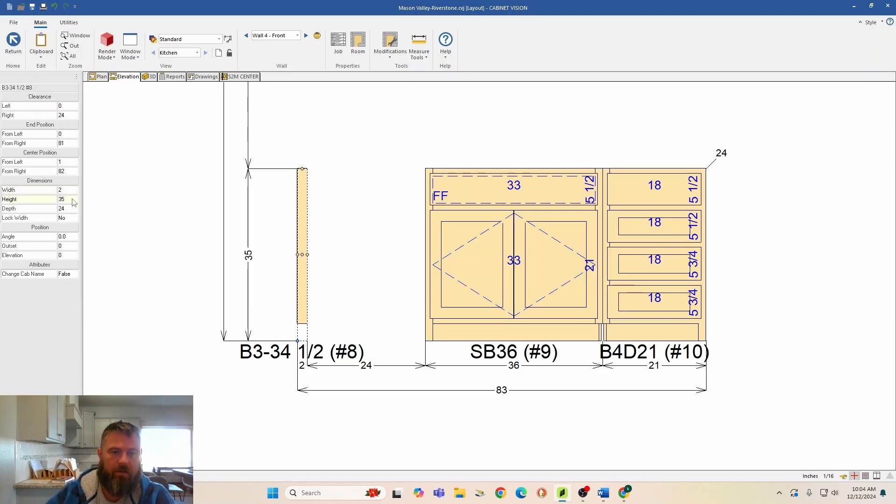
# - Set the end panel's toe height to 0 in its cabinet properties and return to the Wall 4 elevation
pyautogui.doubleClick(305, 210)
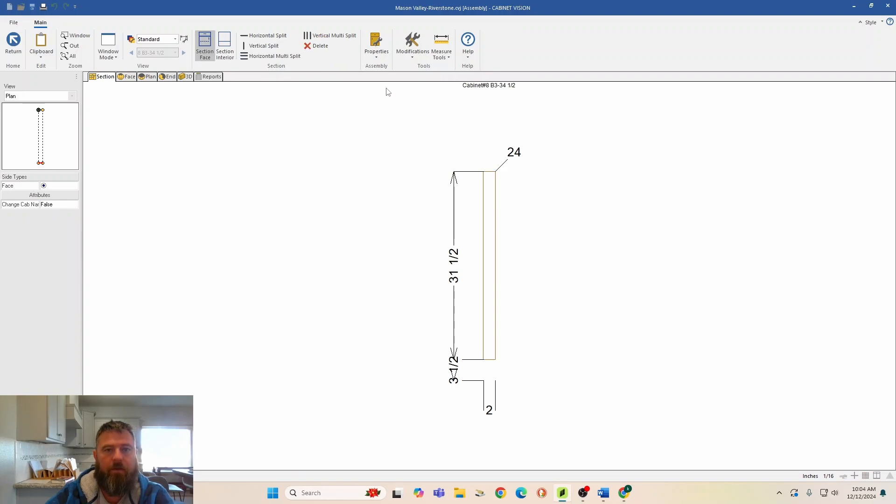
pyautogui.click(377, 57)
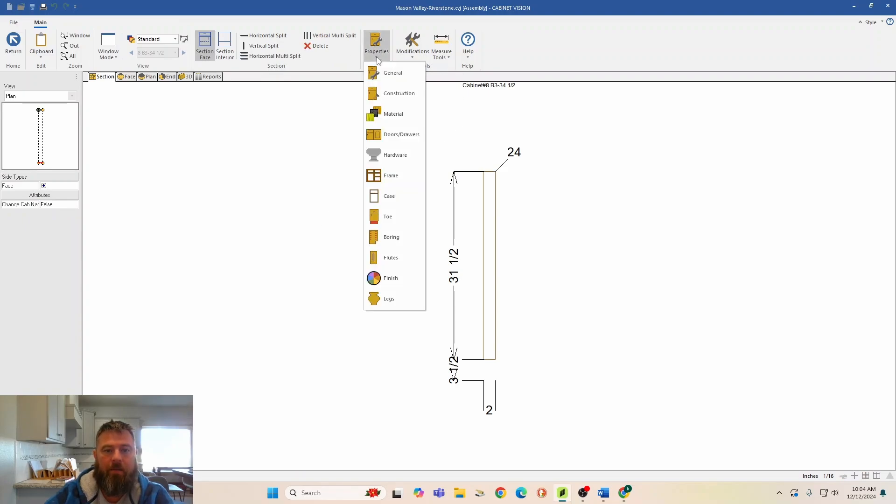
pyautogui.click(400, 194)
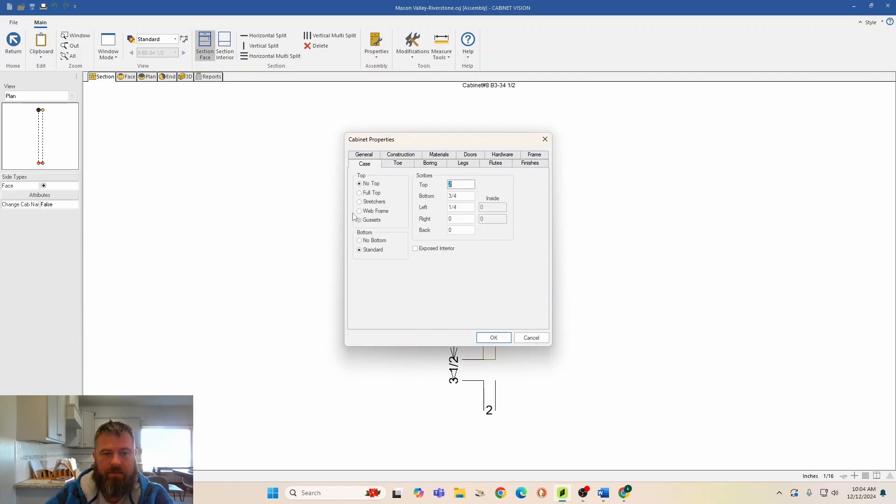
pyautogui.click(409, 164)
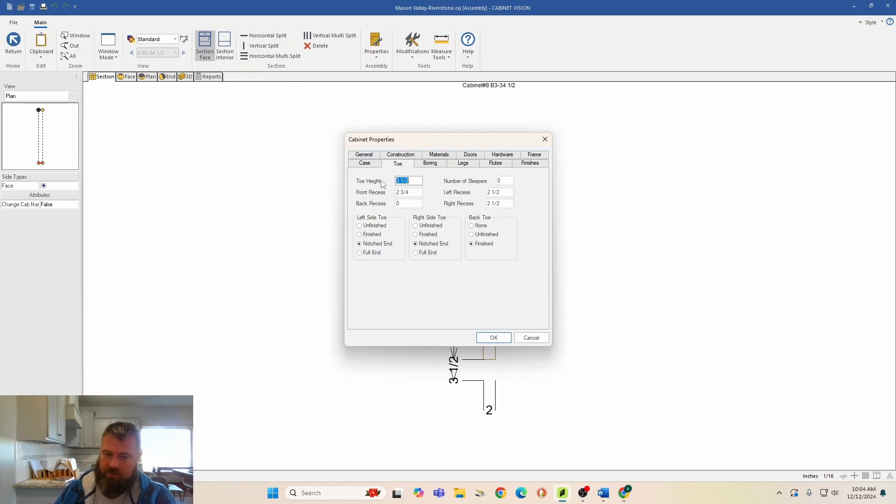
pyautogui.write('0')
pyautogui.press('Return')
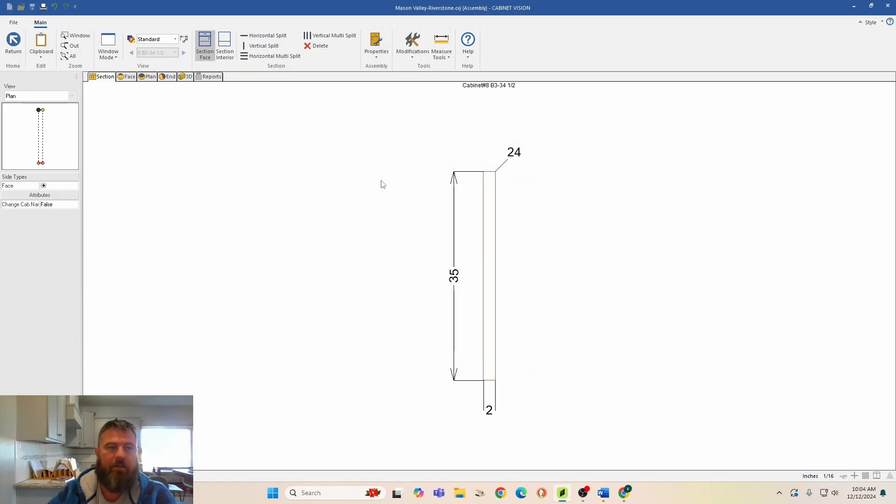
pyautogui.click(3, 43)
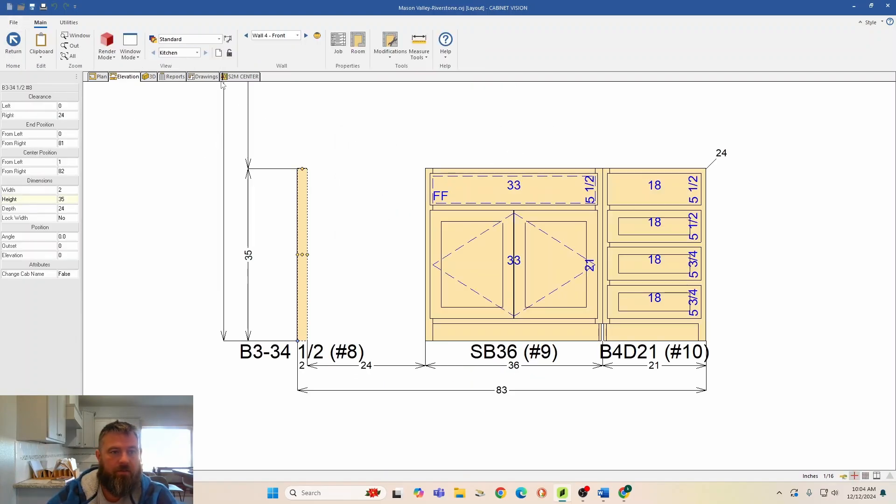
# - Examine the end panel and the island cabinets from several angles in 3D, ending back in the wall elevation
pyautogui.click(151, 77)
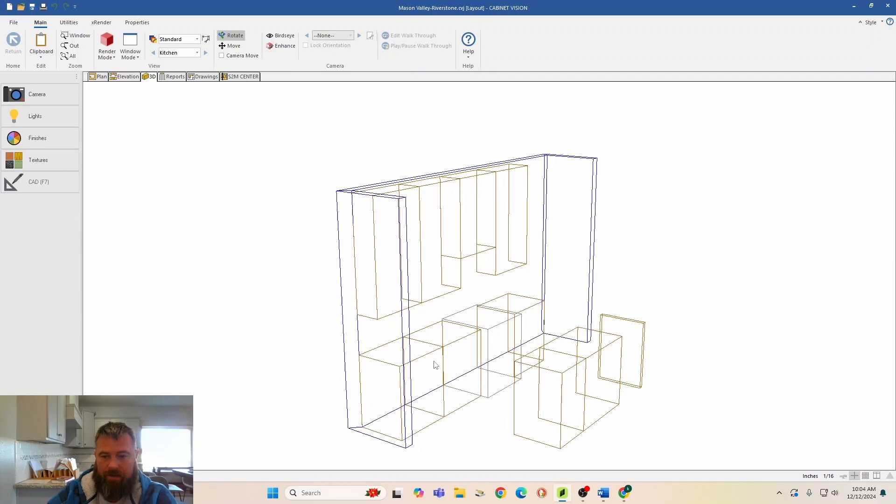
pyautogui.moveTo(739, 398); pyautogui.dragTo(370, 330)
pyautogui.scroll(3, 454, 398)
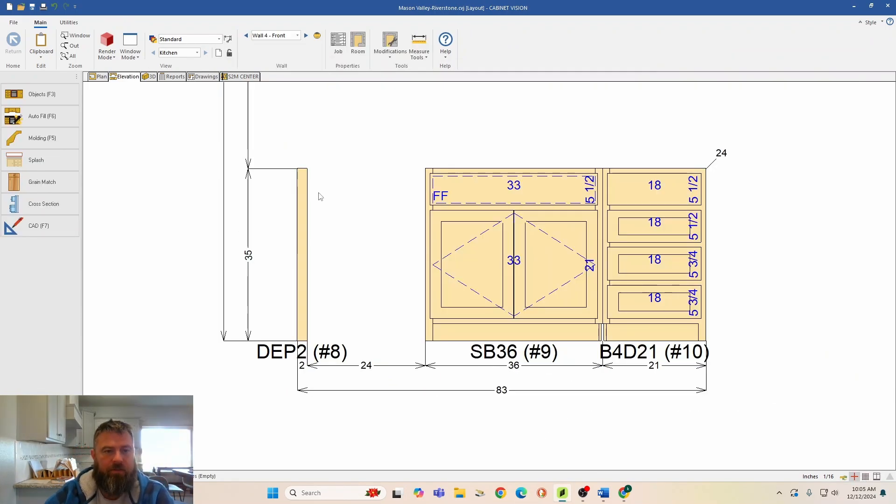
pyautogui.click(150, 76)
pyautogui.moveTo(355, 261)
pyautogui.mouseDown()
pyautogui.moveTo(353, 302)
pyautogui.moveTo(378, 210)
pyautogui.moveTo(235, 219)
pyautogui.moveTo(460, 179)
pyautogui.mouseUp()
pyautogui.moveTo(343, 271)
pyautogui.mouseDown()
pyautogui.moveTo(590, 352)
pyautogui.moveTo(806, 349)
pyautogui.moveTo(610, 302)
pyautogui.moveTo(826, 327)
pyautogui.moveTo(589, 378)
pyautogui.moveTo(304, 368)
pyautogui.moveTo(190, 350)
pyautogui.moveTo(355, 369)
pyautogui.moveTo(196, 376)
pyautogui.moveTo(224, 300)
pyautogui.moveTo(51, 348)
pyautogui.moveTo(3, 327)
pyautogui.moveTo(227, 478)
pyautogui.mouseUp()
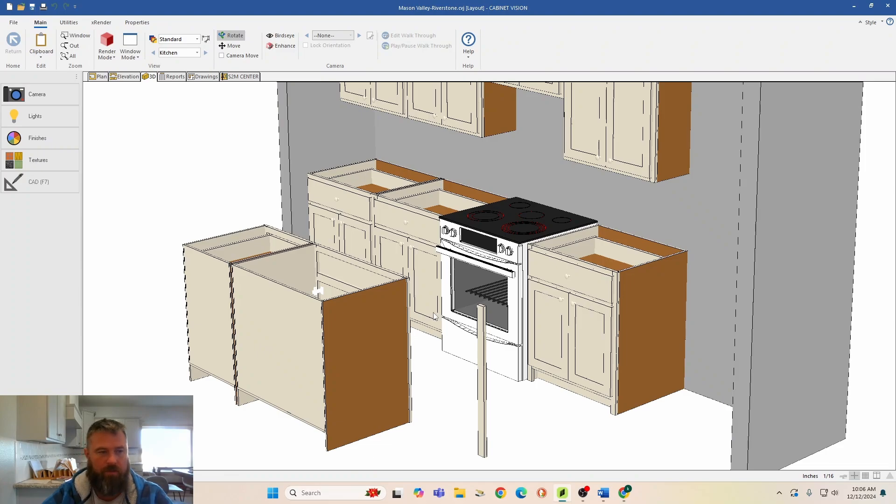
pyautogui.click(123, 76)
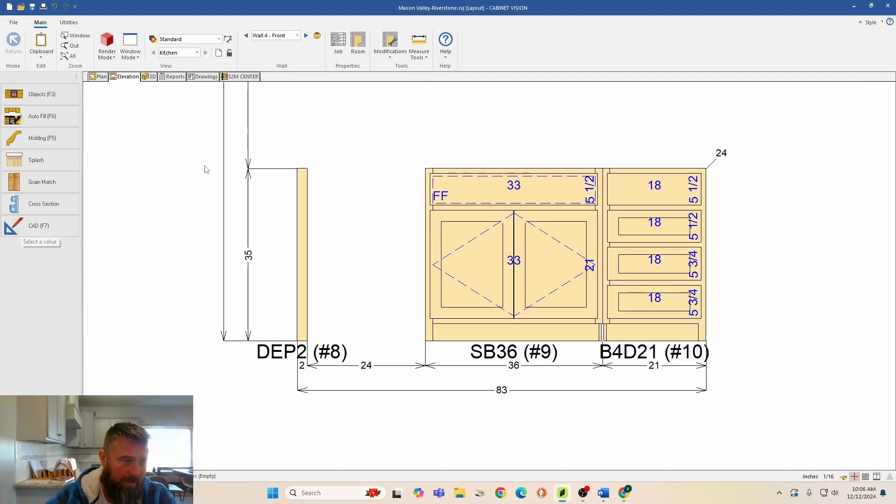
# - Place a DW-24 dishwasher between the end panel and the SB36 cabinet, check it in 3D, and return to the elevation
pyautogui.click(43, 97)
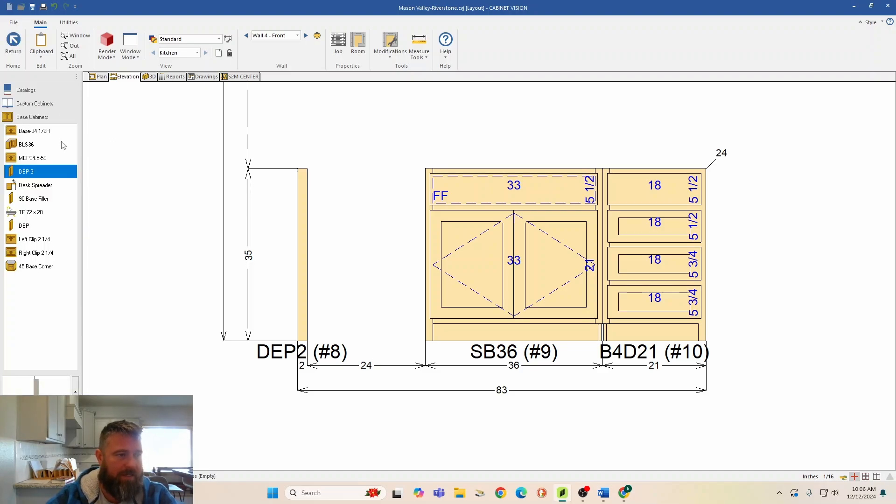
pyautogui.click(33, 89)
pyautogui.click(41, 106)
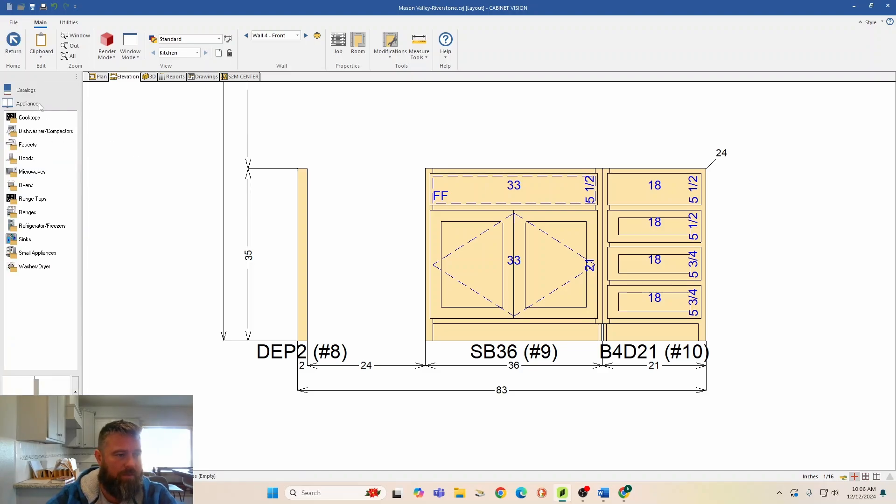
pyautogui.click(41, 136)
pyautogui.click(37, 131)
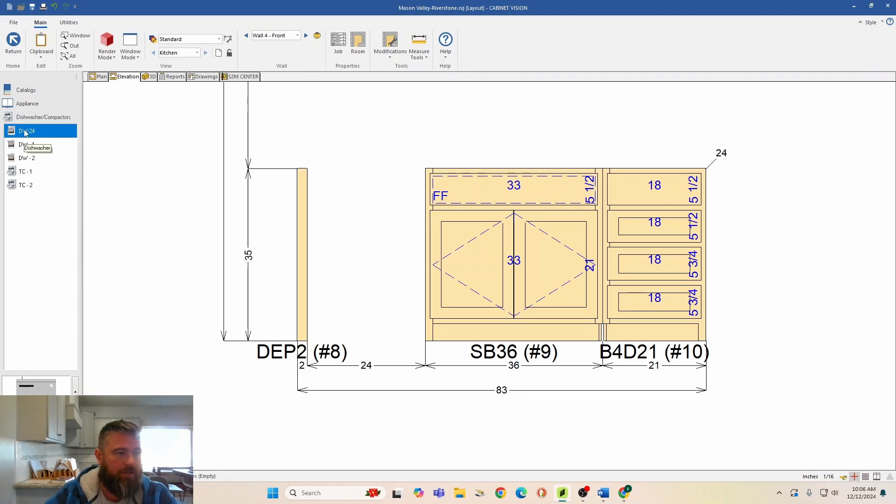
pyautogui.click(370, 239)
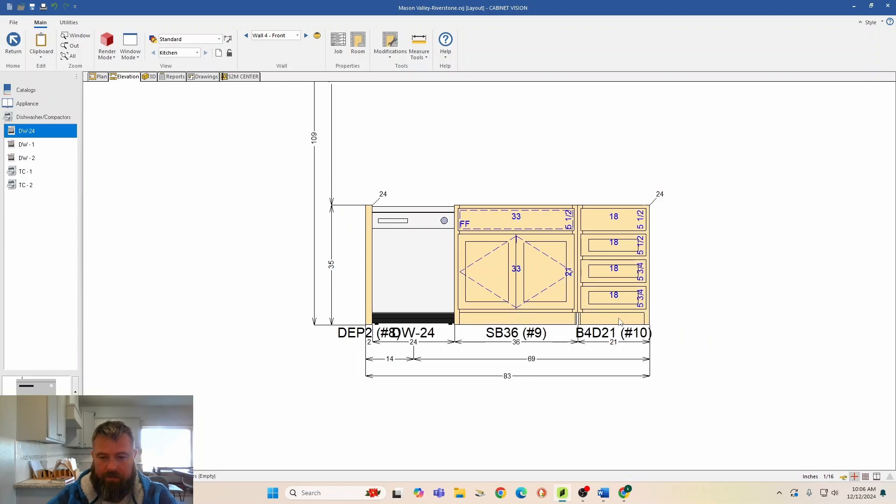
pyautogui.click(152, 77)
pyautogui.moveTo(588, 291)
pyautogui.mouseDown()
pyautogui.moveTo(583, 303)
pyautogui.moveTo(550, 322)
pyautogui.moveTo(259, 414)
pyautogui.moveTo(306, 359)
pyautogui.mouseUp()
pyautogui.moveTo(384, 296)
pyautogui.mouseDown()
pyautogui.moveTo(426, 296)
pyautogui.moveTo(410, 358)
pyautogui.mouseUp()
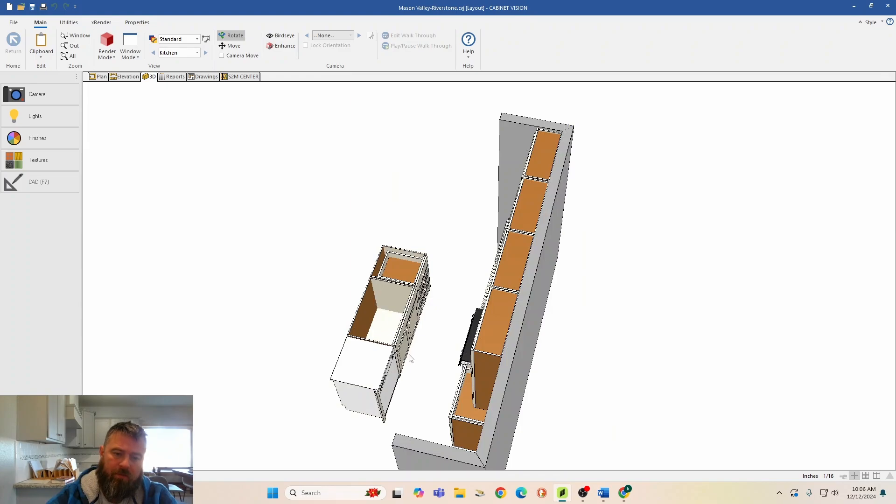
pyautogui.click(124, 78)
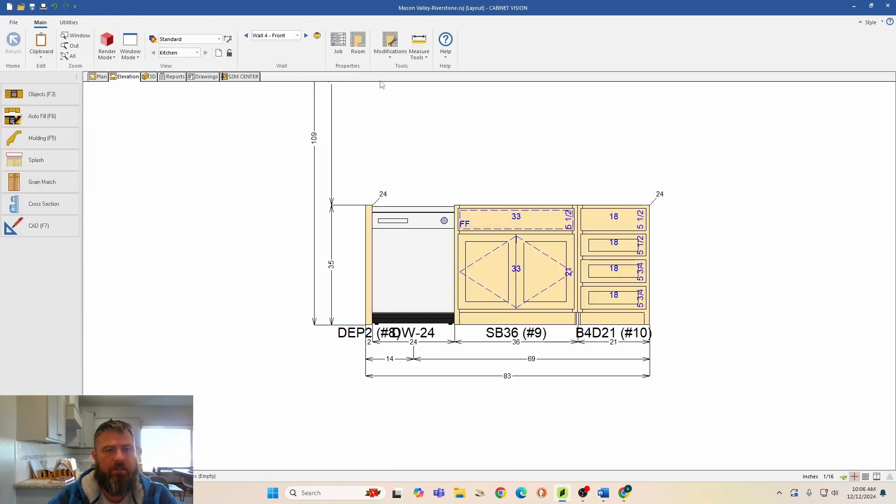
# - Switch to the back side of Wall 4 and place an MEP34.5-59 panel from the custom base cabinets at its left end
pyautogui.click(317, 36)
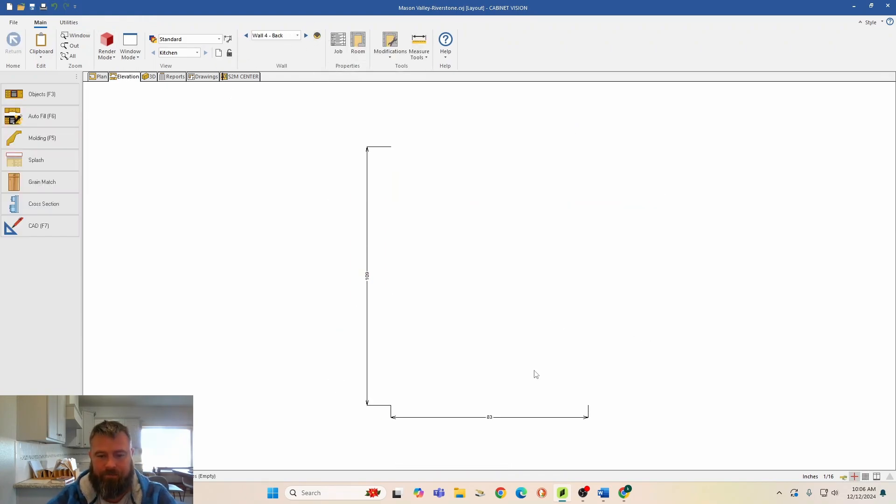
pyautogui.scroll(2, 536, 374)
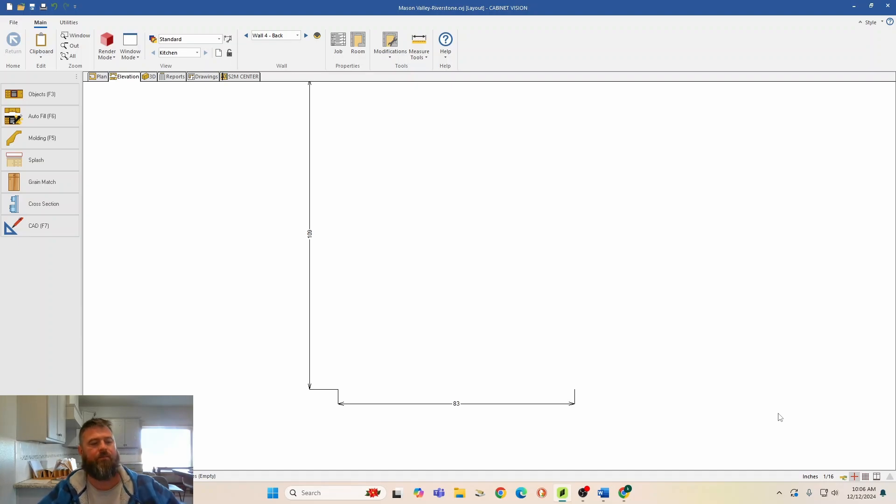
pyautogui.click(27, 98)
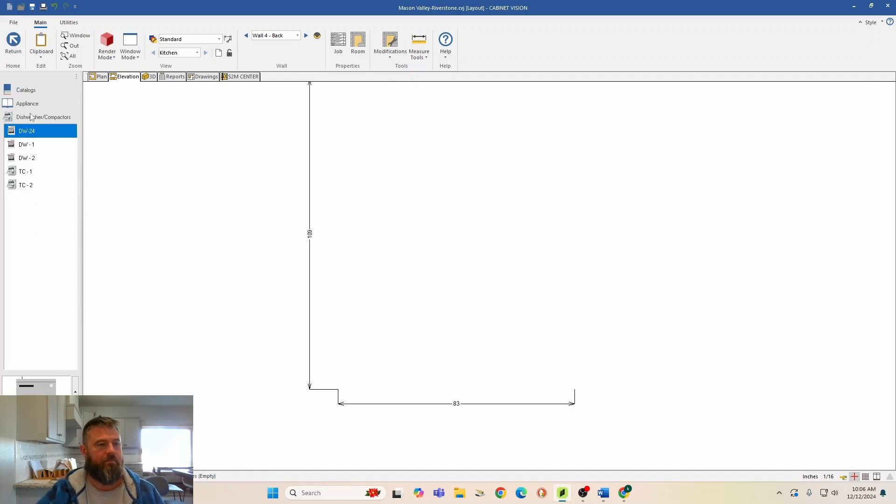
pyautogui.click(49, 120)
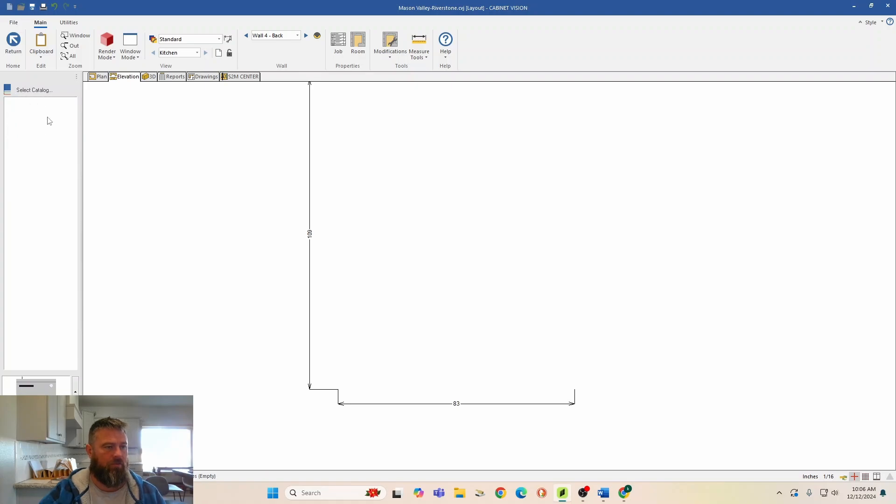
pyautogui.click(40, 186)
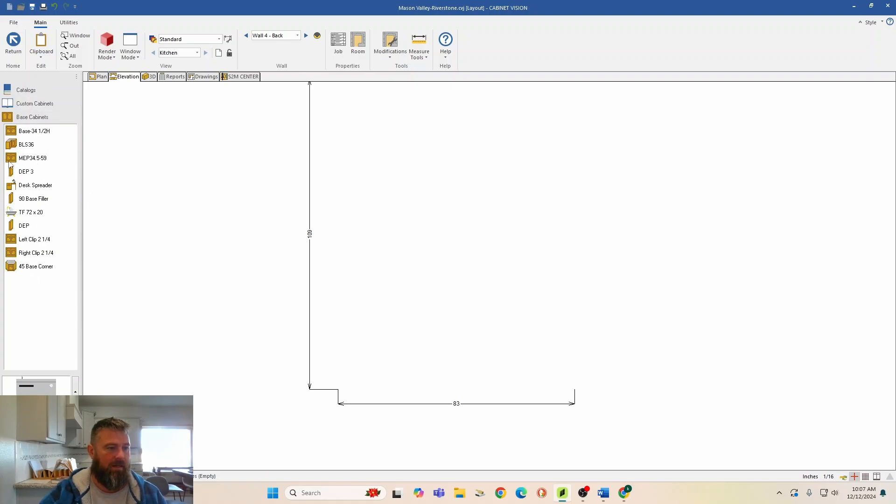
pyautogui.click(30, 161)
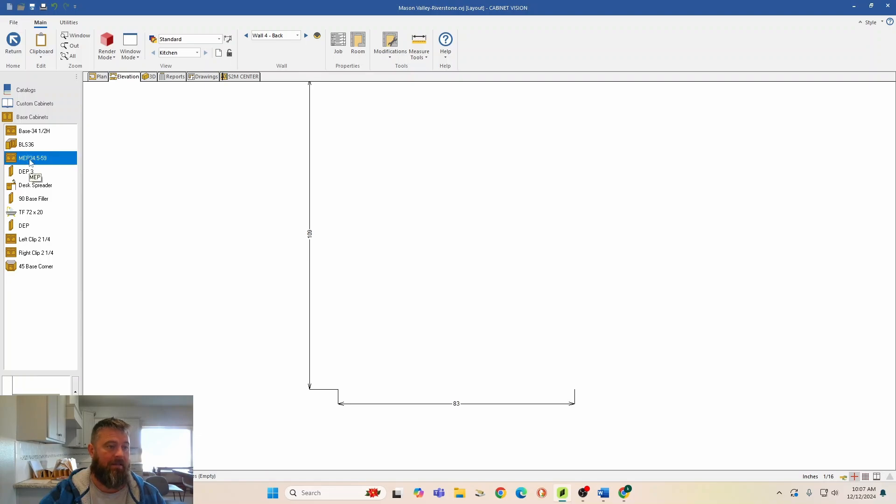
pyautogui.click(347, 342)
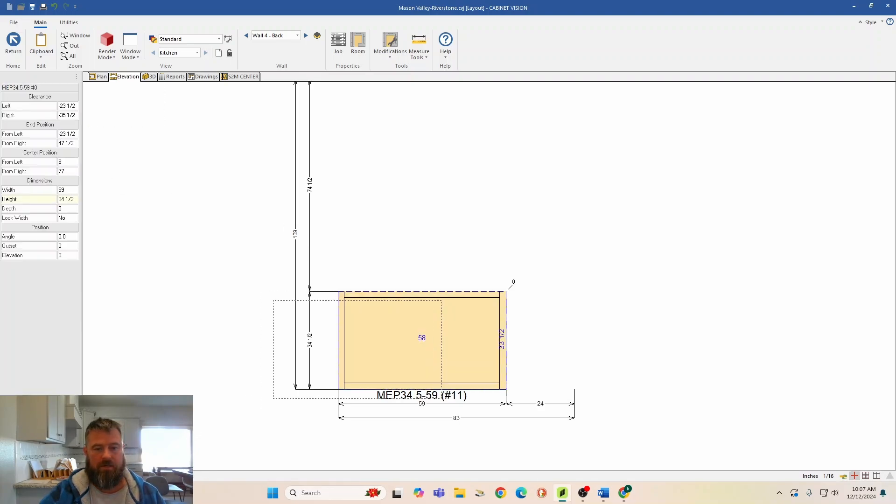
pyautogui.press('Escape')
# - Set the back panel's width to 41.5 and its height to 35
pyautogui.scroll(3, 484, 367)
pyautogui.click(442, 335)
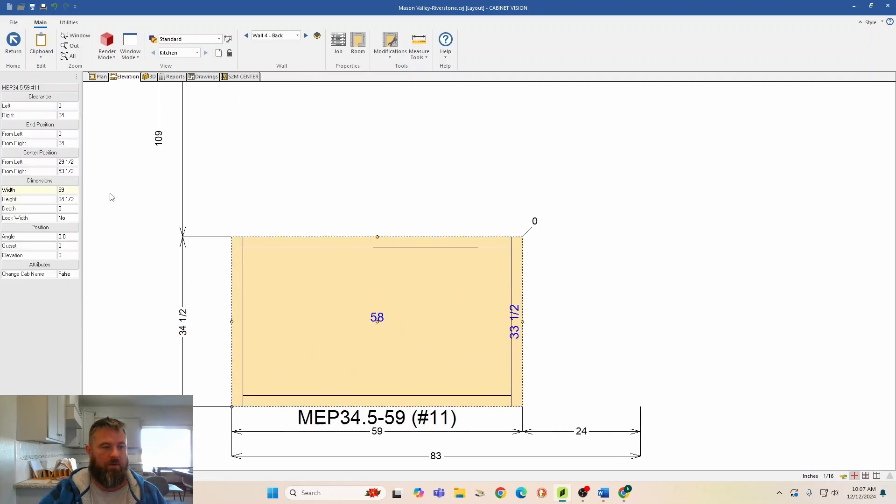
pyautogui.click(70, 190)
pyautogui.write('41.5')
pyautogui.press('Return')
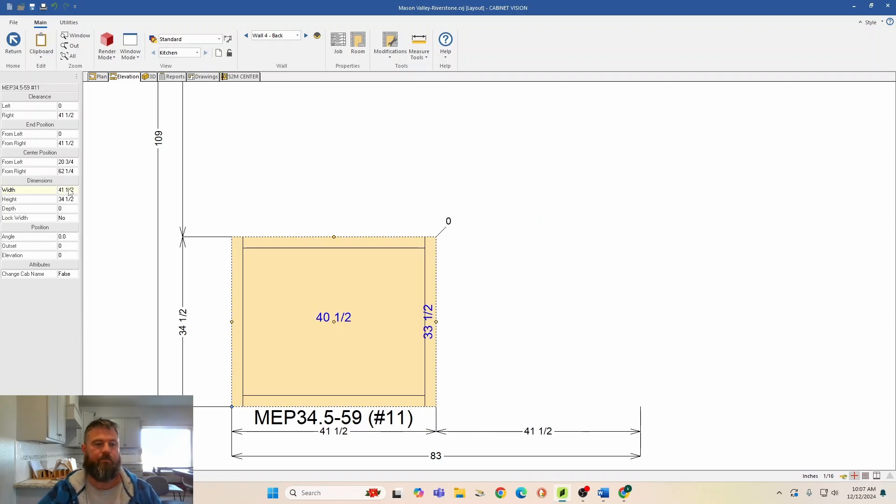
pyautogui.click(68, 198)
pyautogui.write('35')
pyautogui.press('Return')
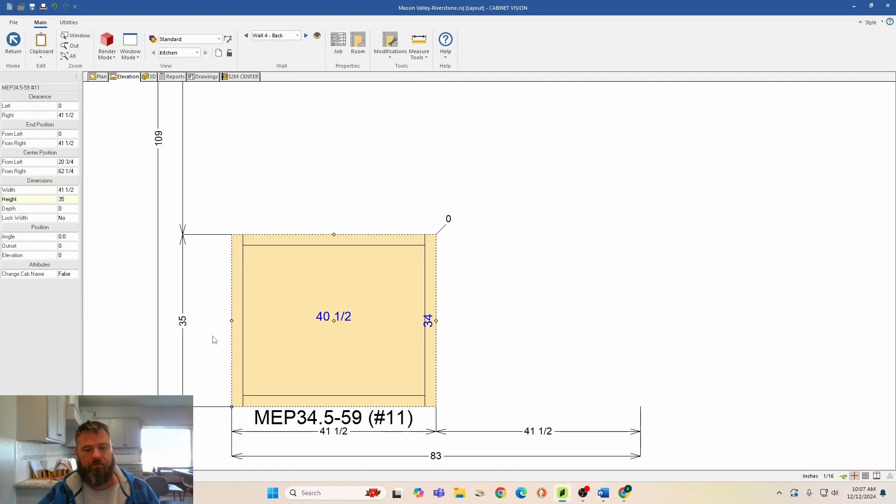
# - Change the back panel's door style to MDF Panel with a Shaker Door route path in its opening properties
pyautogui.doubleClick(329, 306)
pyautogui.rightClick(482, 240)
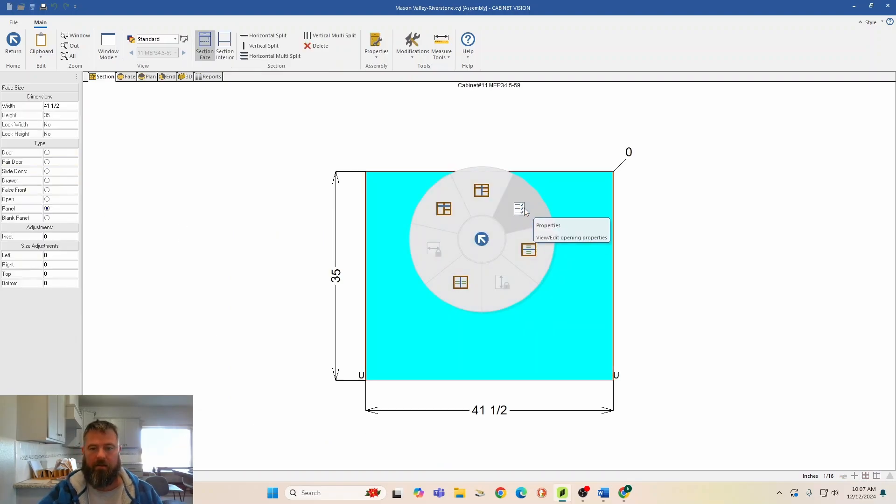
pyautogui.click(519, 209)
pyautogui.click(478, 215)
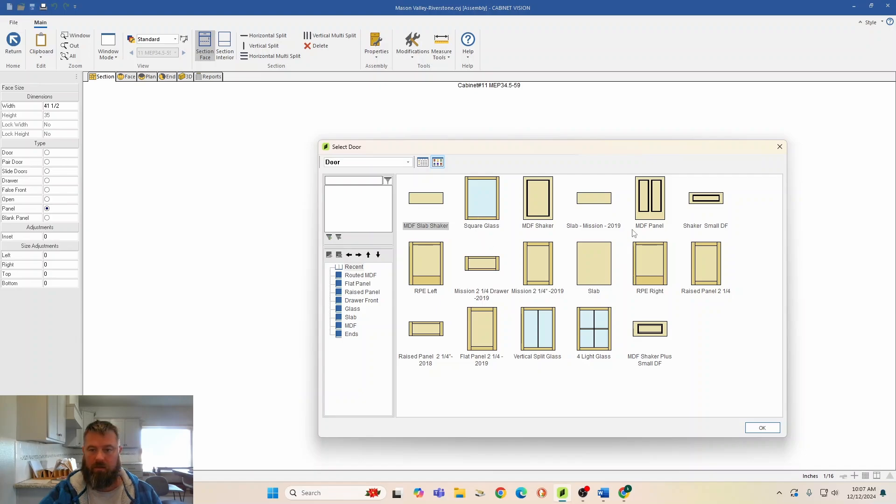
pyautogui.doubleClick(667, 205)
pyautogui.click(574, 263)
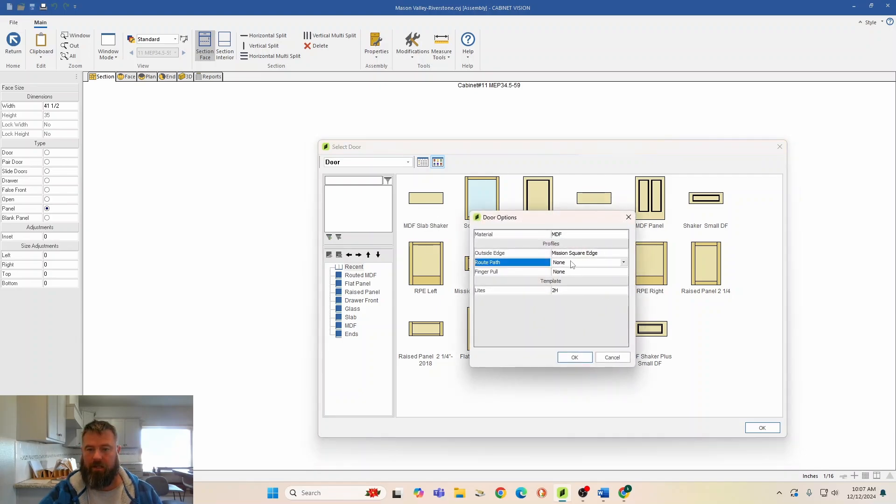
pyautogui.click(574, 264)
pyautogui.click(576, 396)
pyautogui.click(578, 357)
# - In the panel's door section, set the left stile to 3, the right stile to 1.5 and the top rail to 3
pyautogui.click(481, 225)
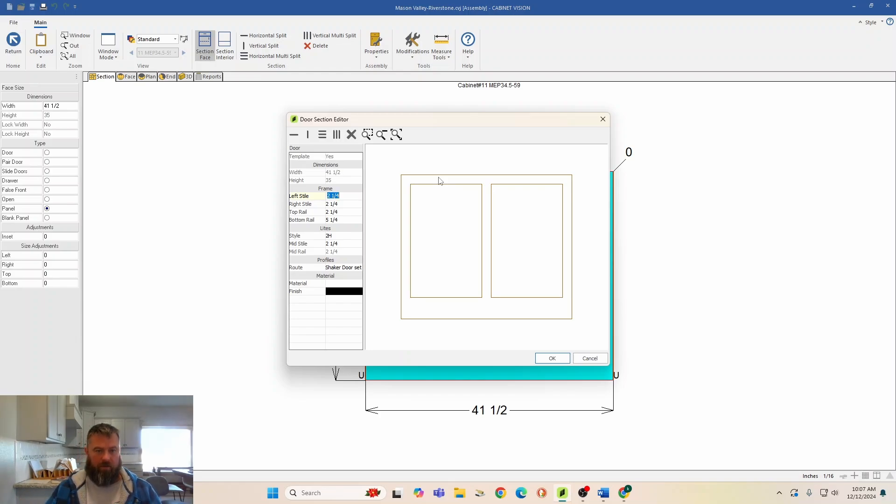
pyautogui.write('3')
pyautogui.press('Tab')
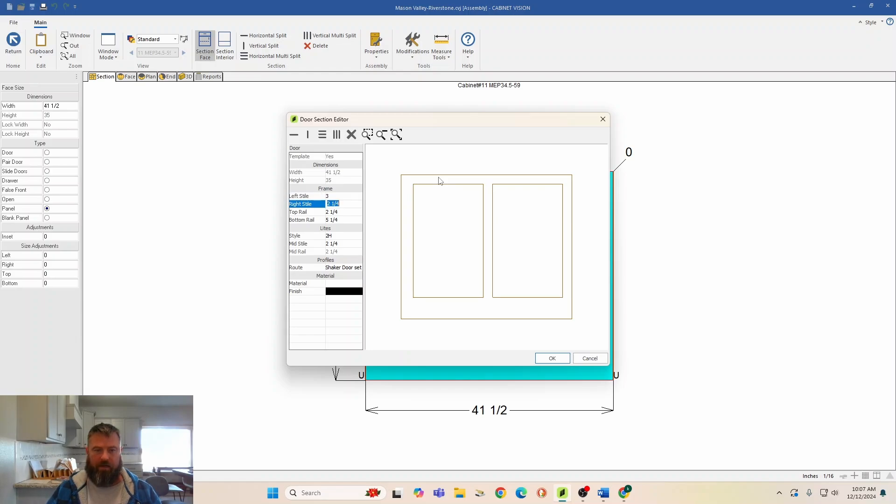
pyautogui.write('1.')
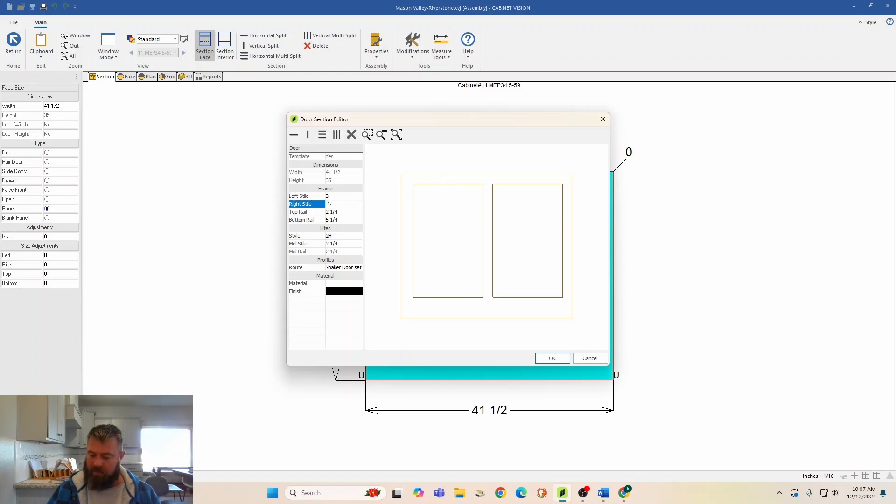
pyautogui.write('5')
pyautogui.press('Tab')
pyautogui.write('3')
pyautogui.press('Tab')
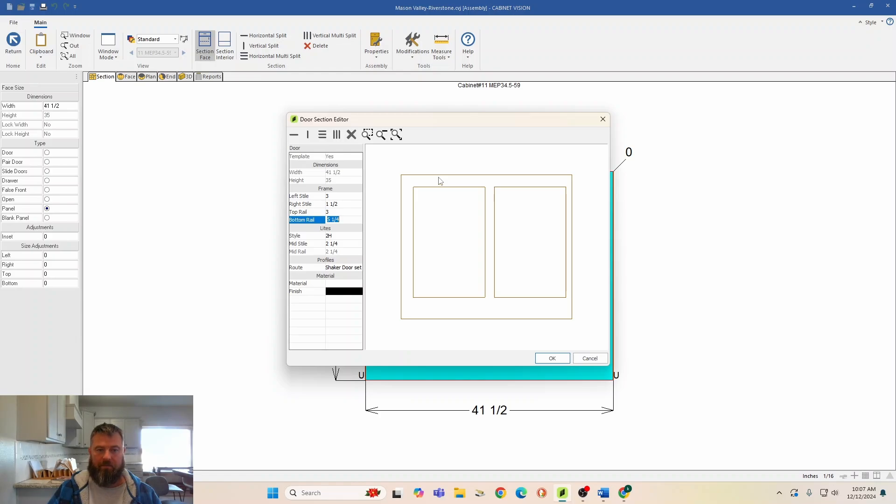
# - Set the panel's mid stile to 3, accept the door properties and return to the wall elevation
pyautogui.press('Tab')
pyautogui.press('Tab')
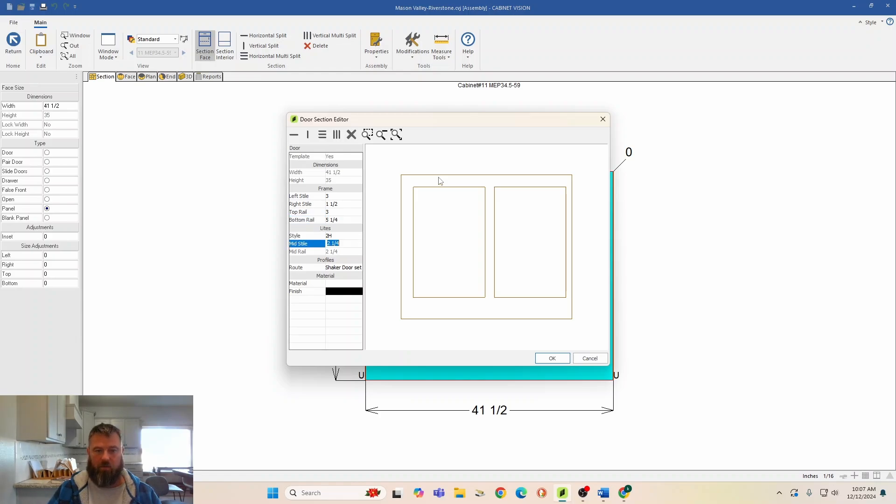
pyautogui.write('3')
pyautogui.press('Tab')
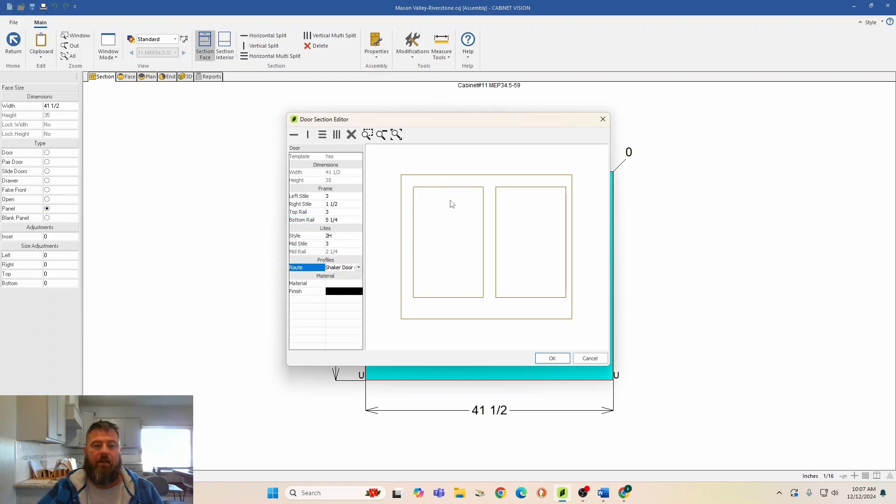
pyautogui.click(551, 358)
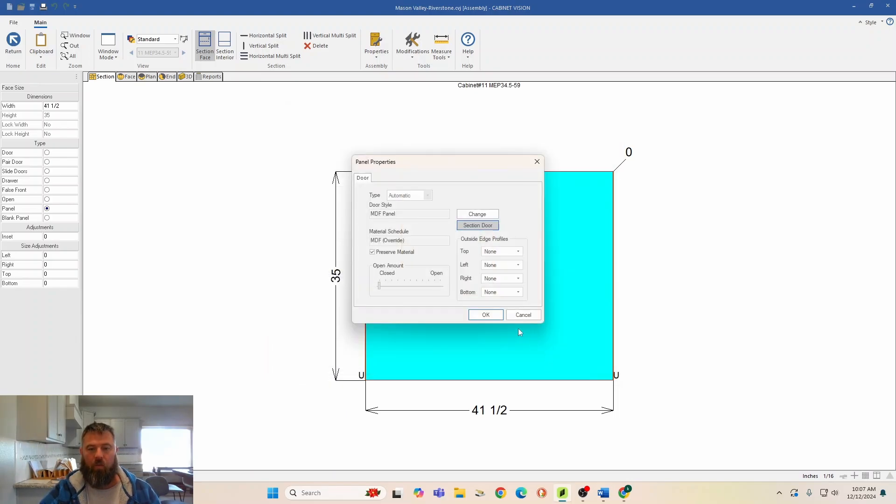
pyautogui.click(495, 310)
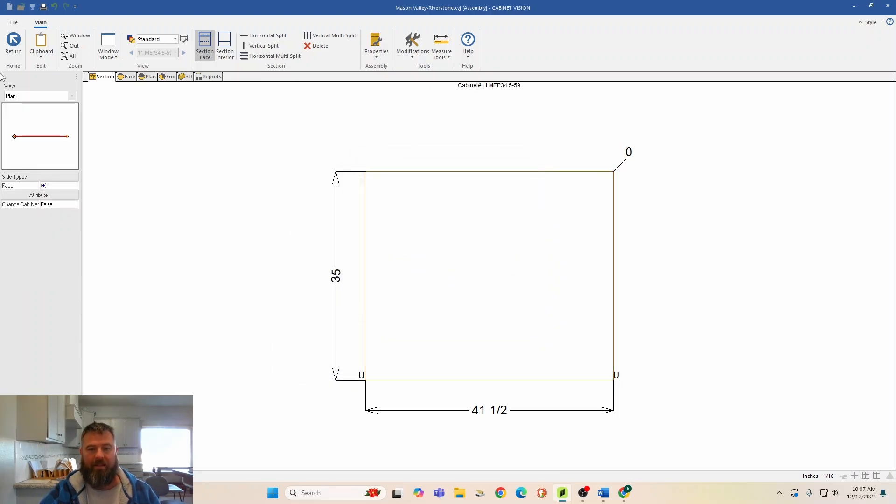
pyautogui.click(15, 30)
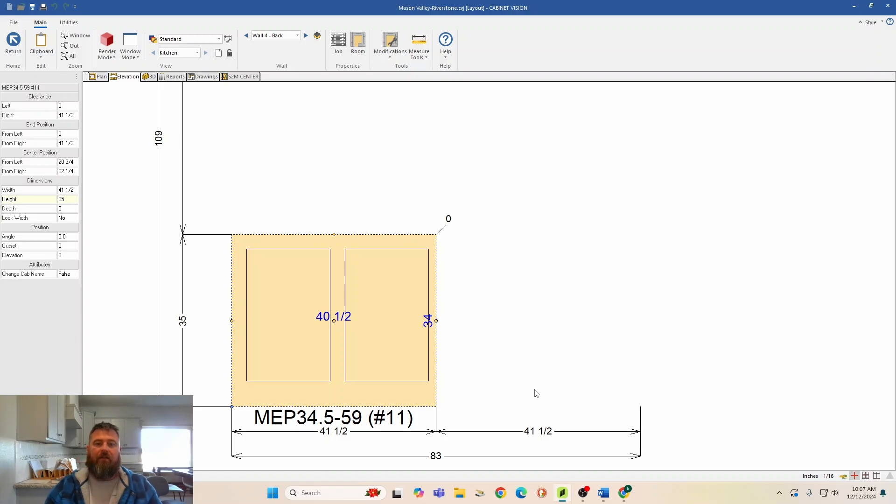
# - Rename the back panel as MEP41.5-35 in its assembly properties
pyautogui.rightClick(369, 319)
pyautogui.click(396, 265)
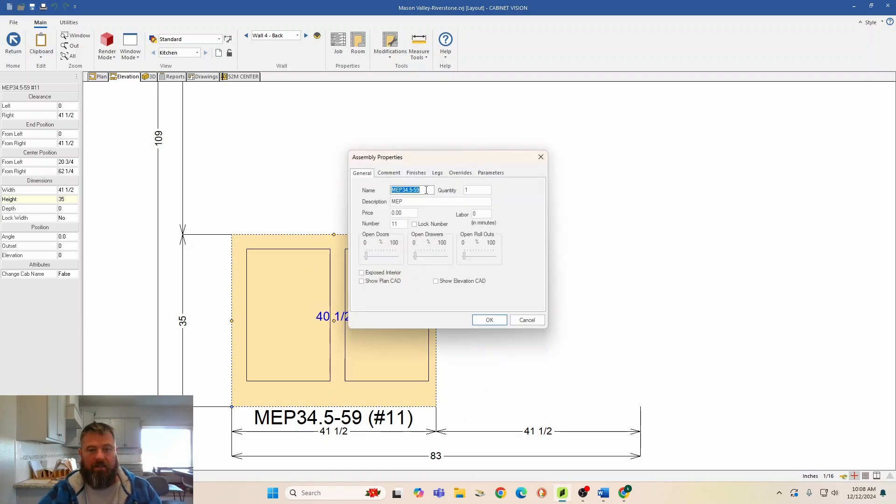
pyautogui.press('BackSpace')
pyautogui.press('BackSpace')
pyautogui.press('BackSpace')
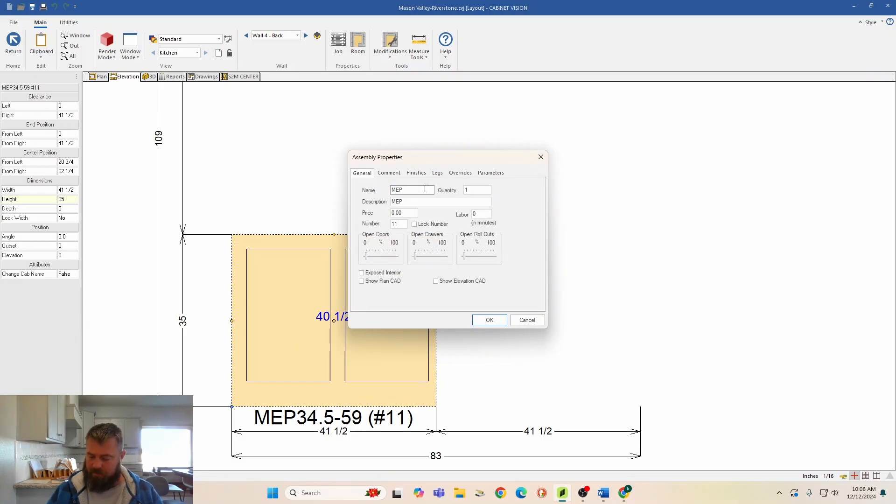
pyautogui.write('41.5-35')
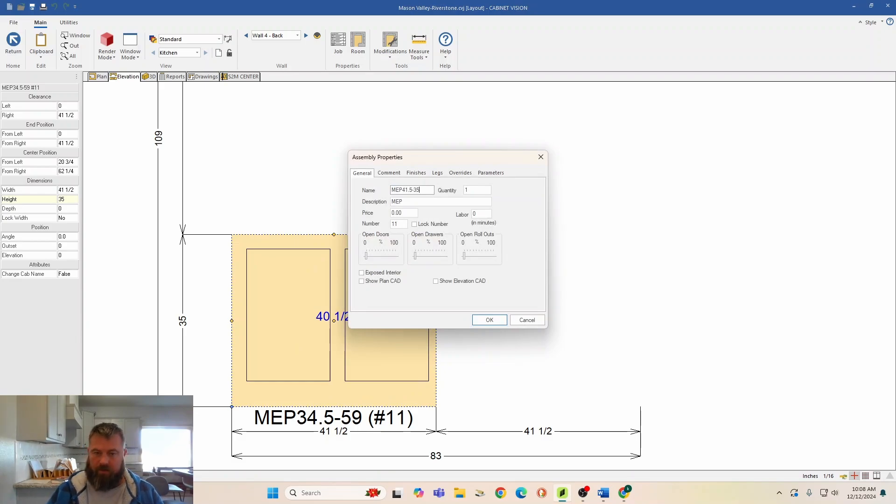
pyautogui.press('Return')
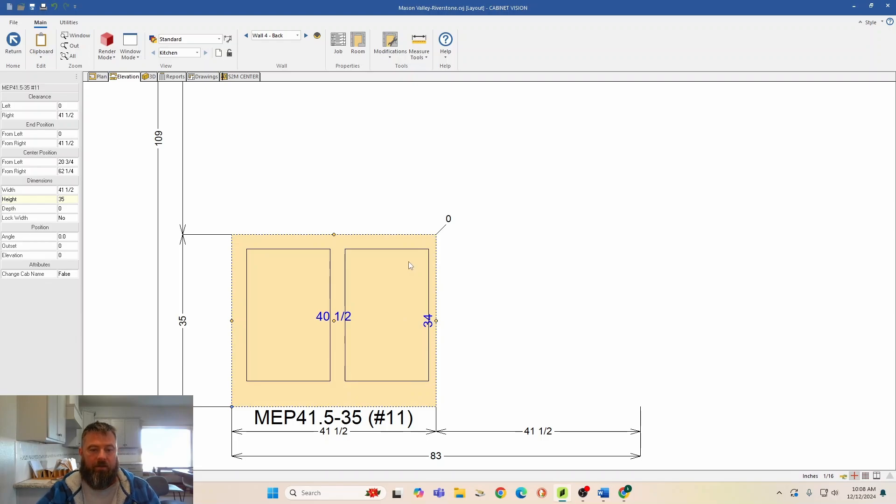
# - Copy the MEP41.5-35 panel into the remaining space to its right on the wall
pyautogui.rightClick(307, 294)
pyautogui.click(303, 257)
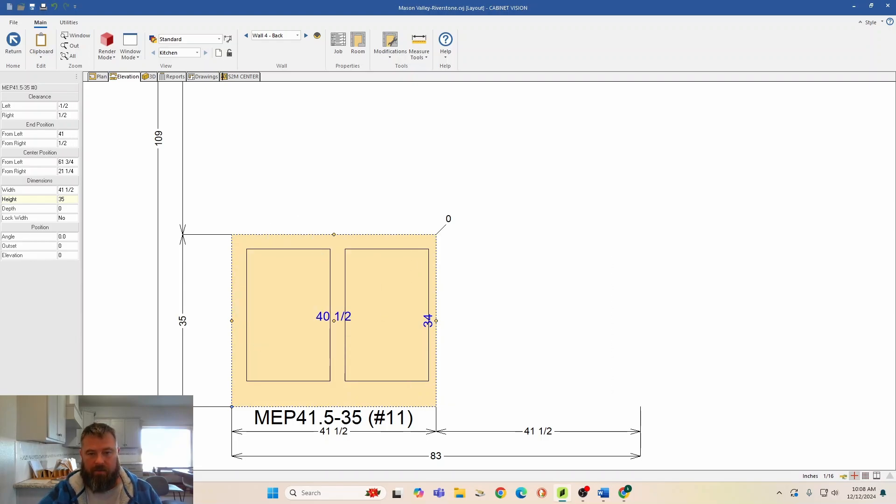
pyautogui.click(472, 284)
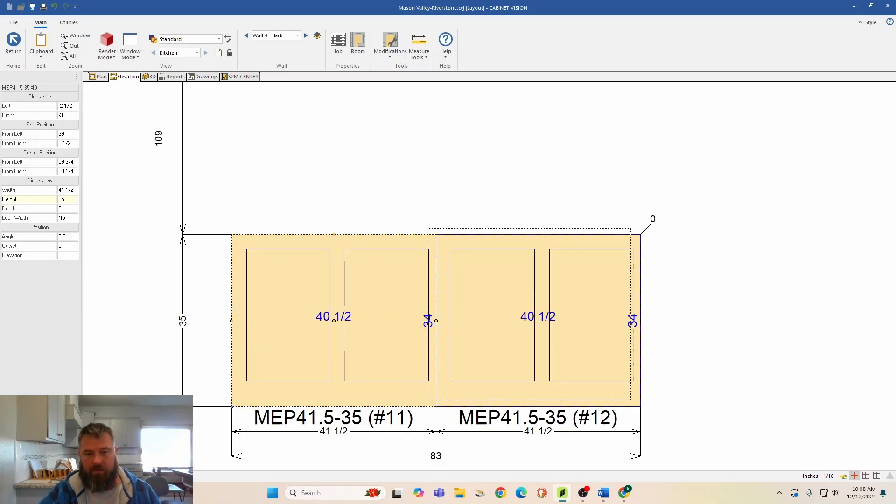
# - In the copied panel's door section, set the left stile to 1.5 and the right stile to 3, then return to the elevation
pyautogui.doubleClick(473, 287)
pyautogui.rightClick(450, 237)
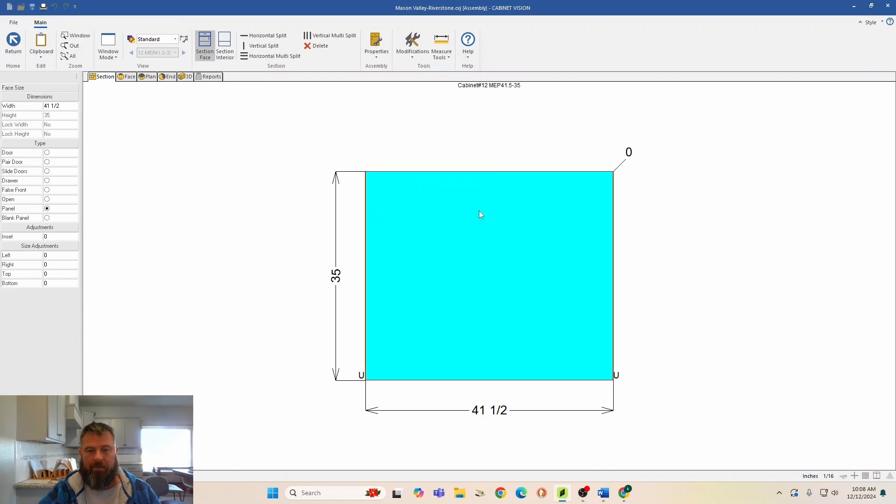
pyautogui.click(478, 211)
pyautogui.click(478, 226)
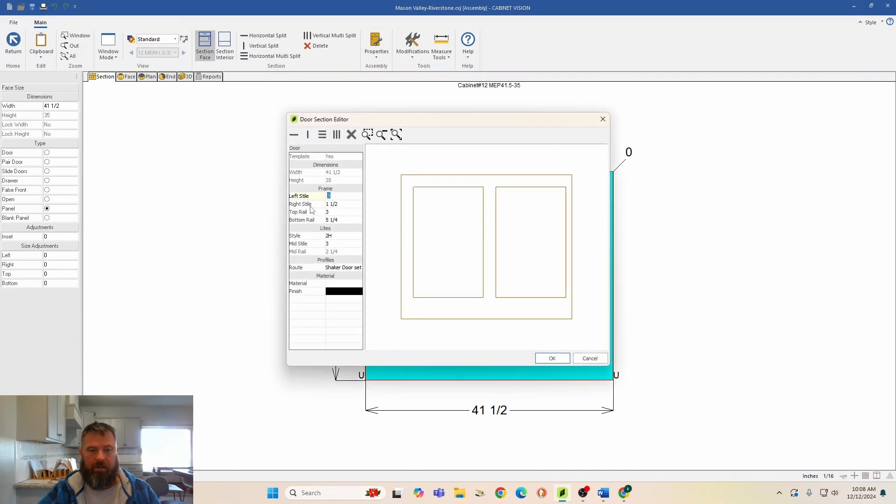
pyautogui.write('1.5')
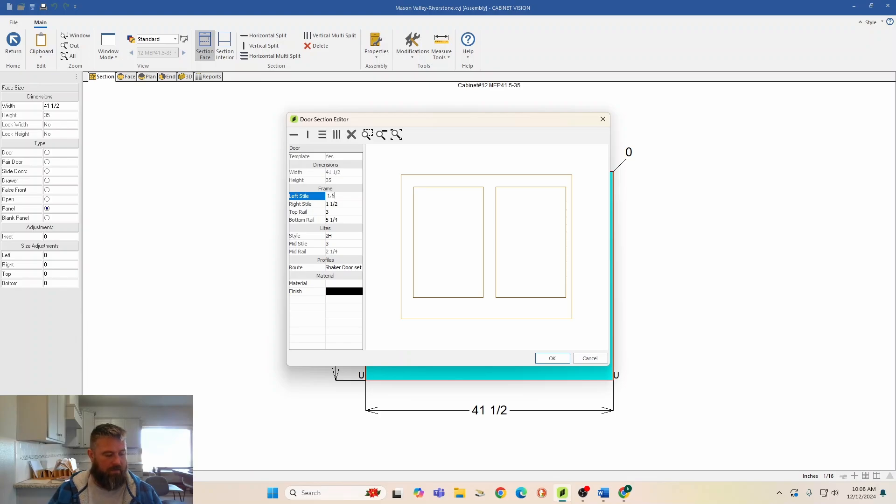
pyautogui.click(311, 206)
pyautogui.write('3')
pyautogui.press('Tab')
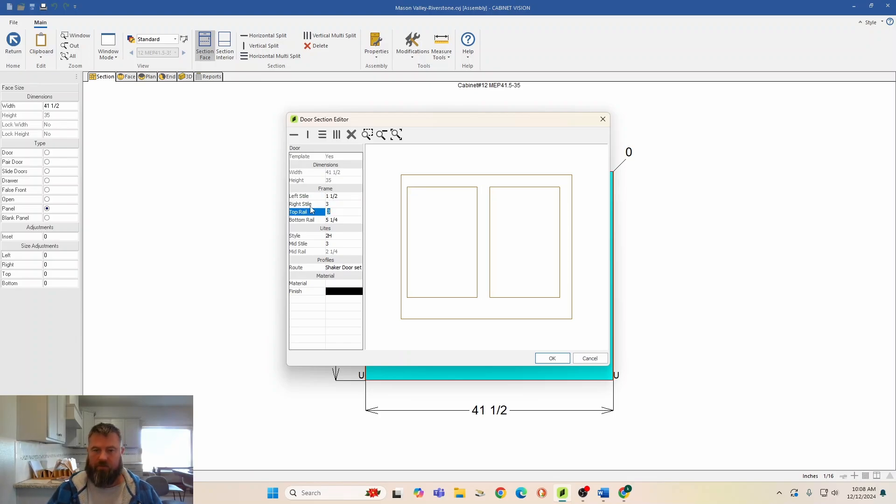
pyautogui.click(552, 357)
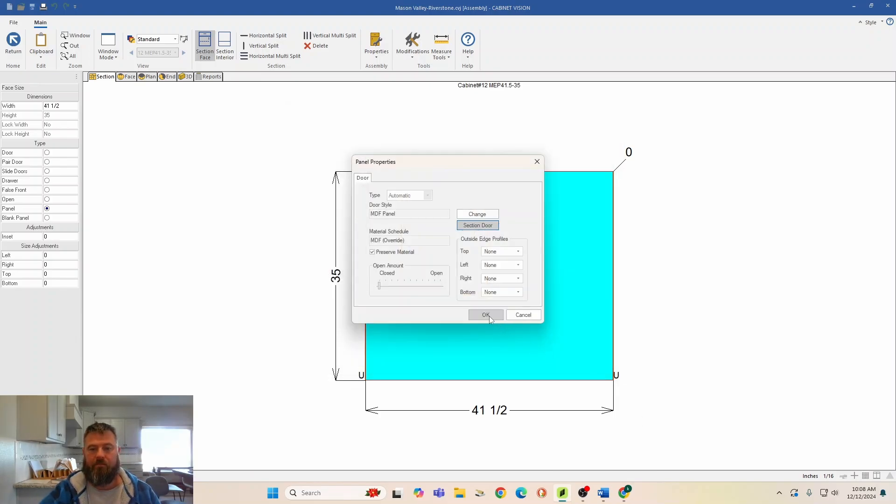
pyautogui.click(489, 316)
pyautogui.click(13, 41)
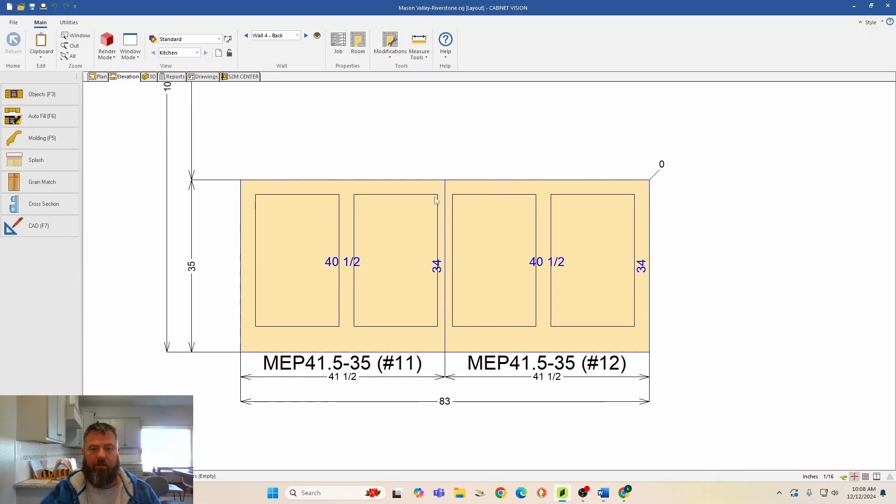
pyautogui.scroll(1, 477, 230)
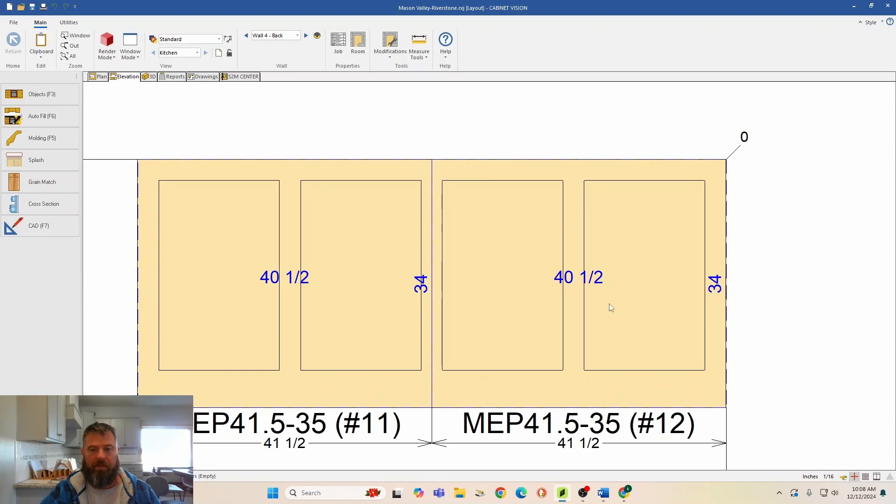
# - Examine the kitchen island in 3D from its end and back sides to check the end panel and the two back panels
pyautogui.click(149, 77)
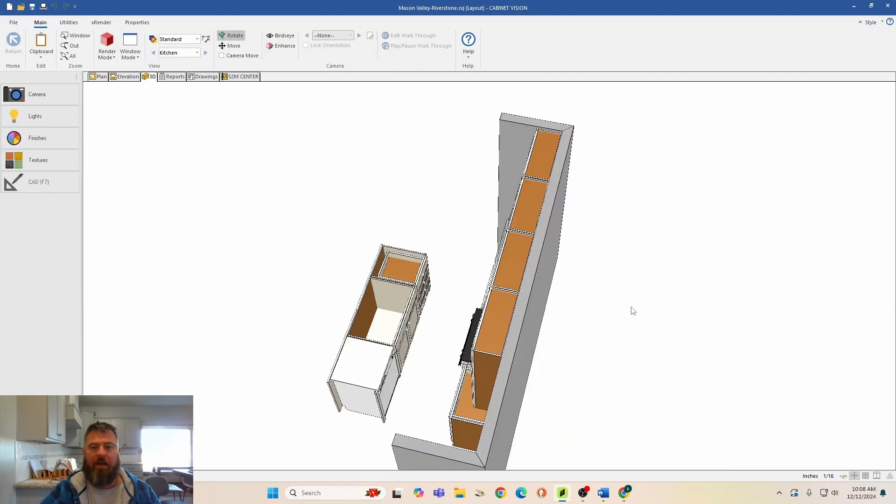
pyautogui.moveTo(128, 289); pyautogui.dragTo(654, 316)
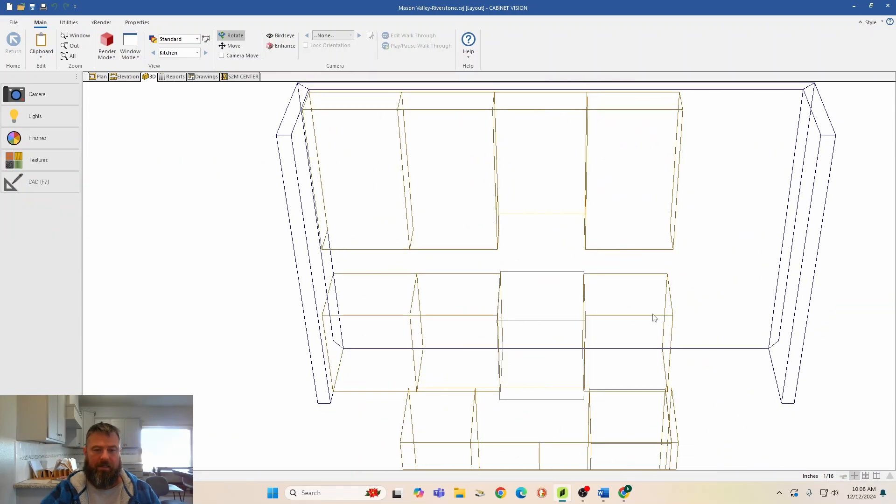
pyautogui.moveTo(387, 327); pyautogui.dragTo(877, 350)
pyautogui.moveTo(743, 299); pyautogui.dragTo(462, 242)
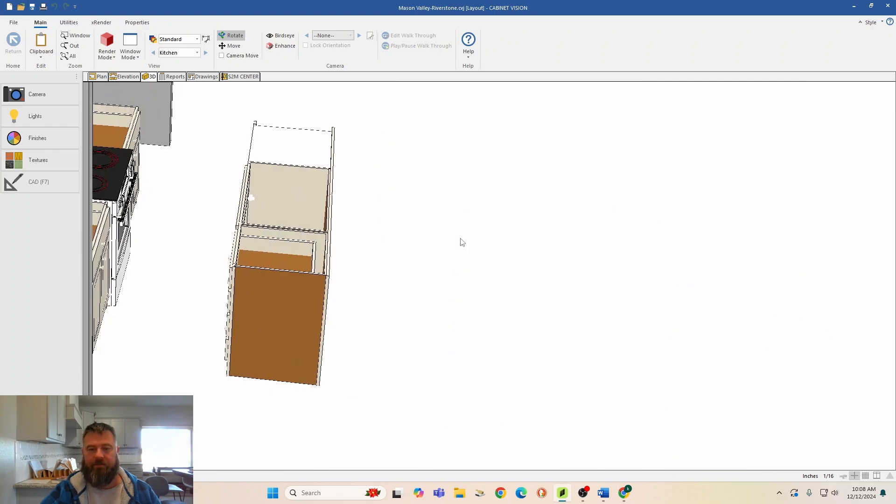
pyautogui.scroll(3, 266, 256)
pyautogui.scroll(3, 218, 310)
pyautogui.scroll(3, 292, 280)
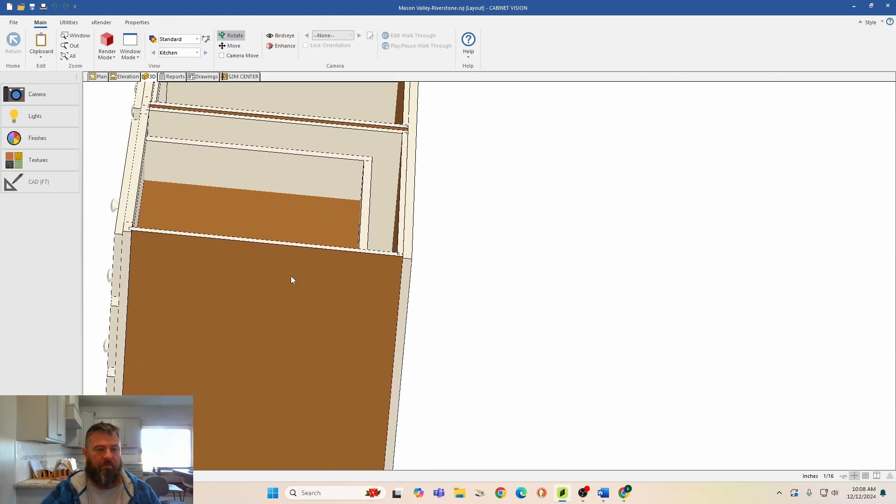
pyautogui.scroll(4, 405, 226)
pyautogui.moveTo(405, 227); pyautogui.dragTo(409, 325)
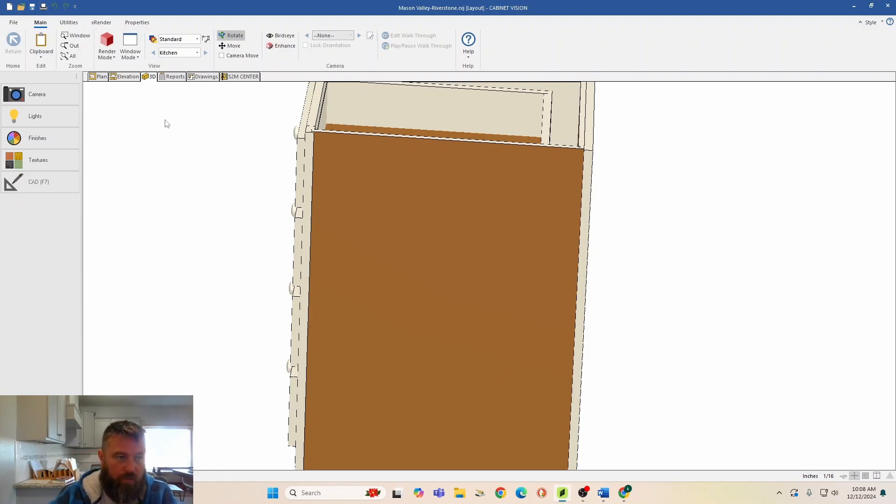
pyautogui.scroll(-3, 524, 248)
pyautogui.moveTo(428, 177); pyautogui.dragTo(606, 188)
pyautogui.moveTo(605, 224); pyautogui.dragTo(330, 230)
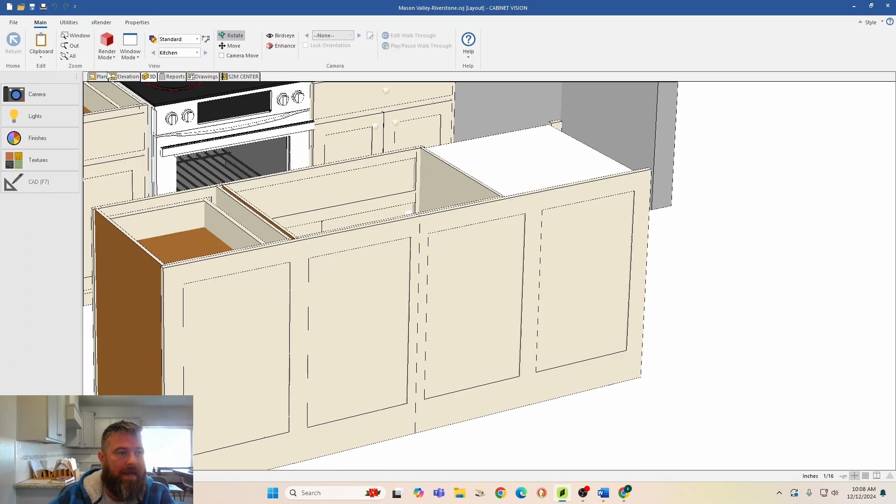
# - Check the island's cabinet and back-panel arrangement in the plan and the Wall 4 back elevation
pyautogui.click(100, 77)
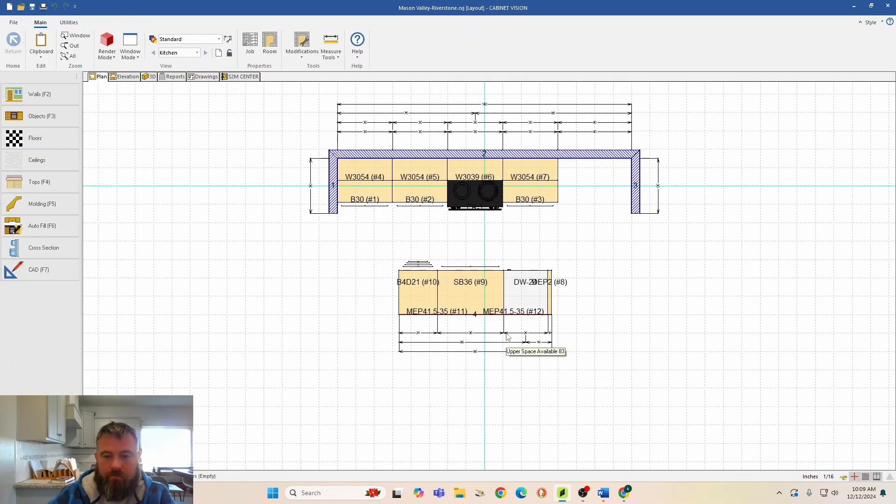
pyautogui.scroll(5, 507, 337)
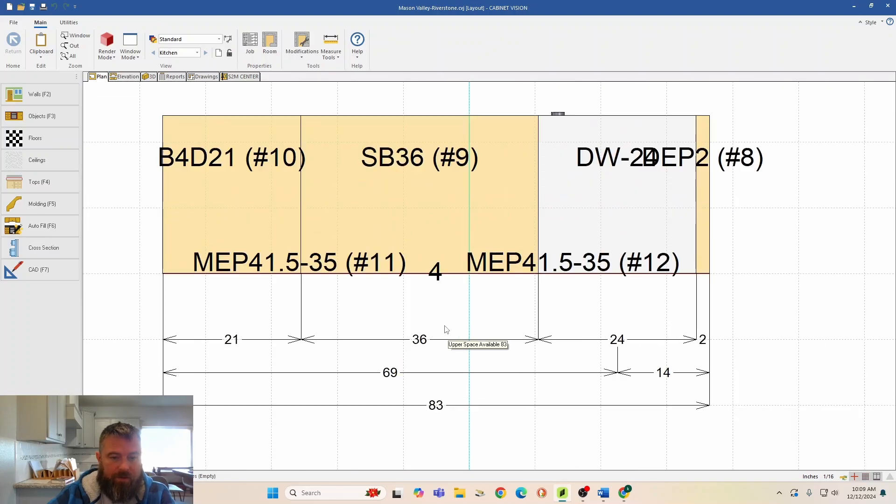
pyautogui.scroll(-1, 445, 329)
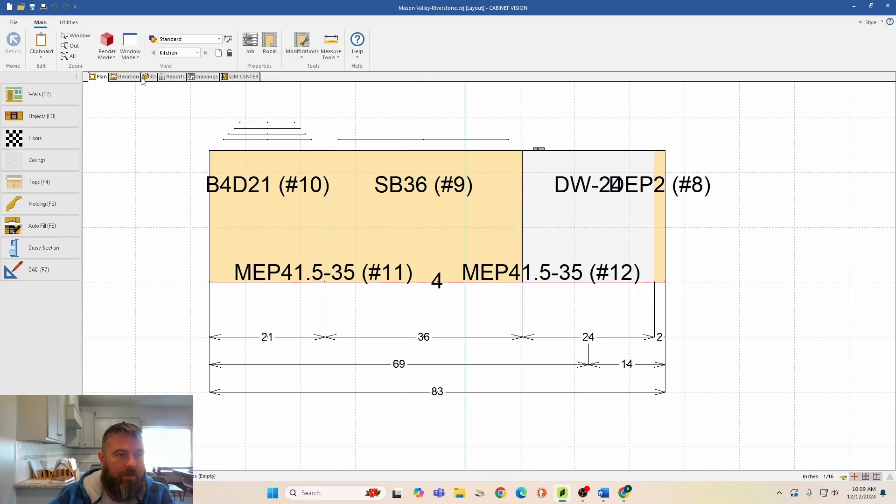
pyautogui.click(126, 76)
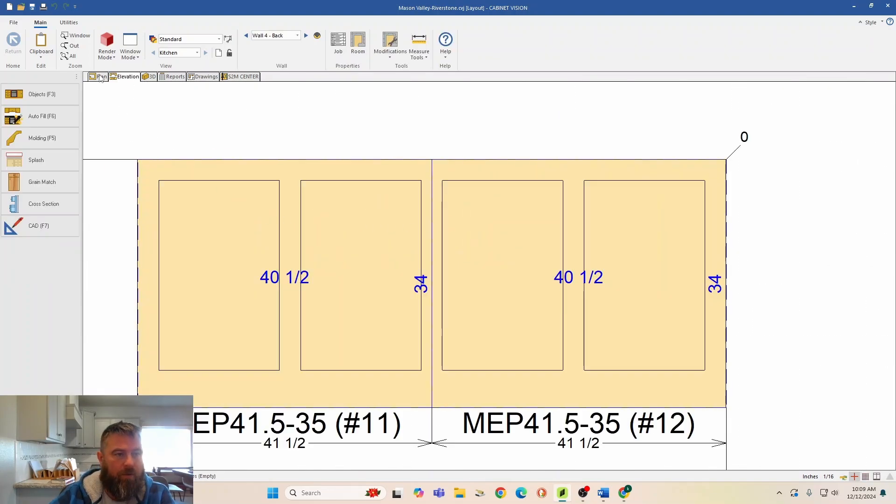
pyautogui.click(100, 77)
# - Move the Wall 4 island in plan so its midpoint sits at X 0 and Y 72 3/8
pyautogui.scroll(-4, 568, 320)
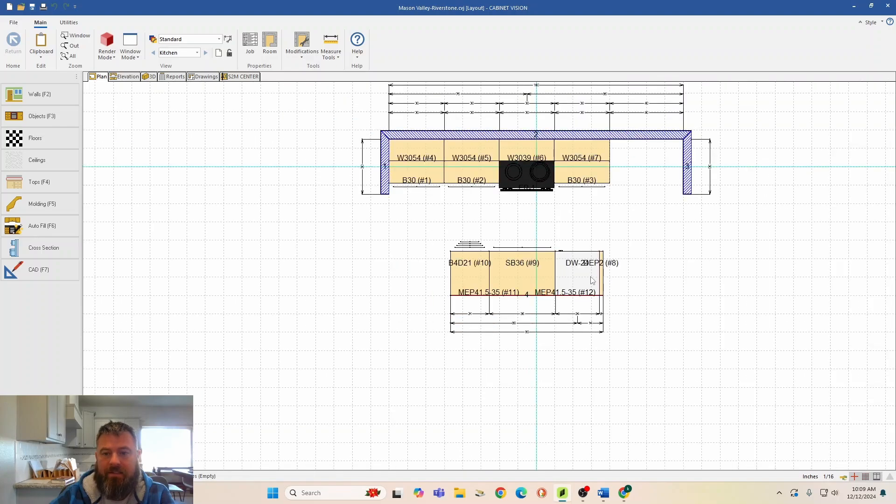
pyautogui.scroll(3, 461, 276)
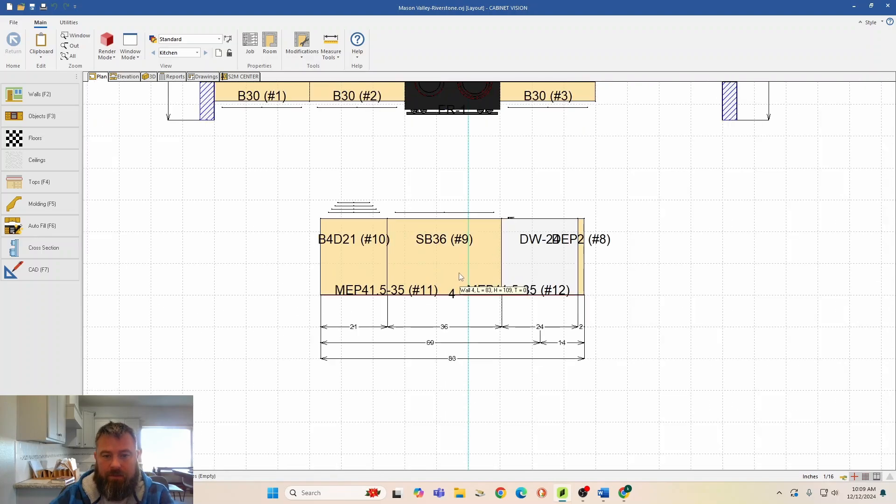
pyautogui.moveTo(522, 227); pyautogui.dragTo(483, 279, button='middle')
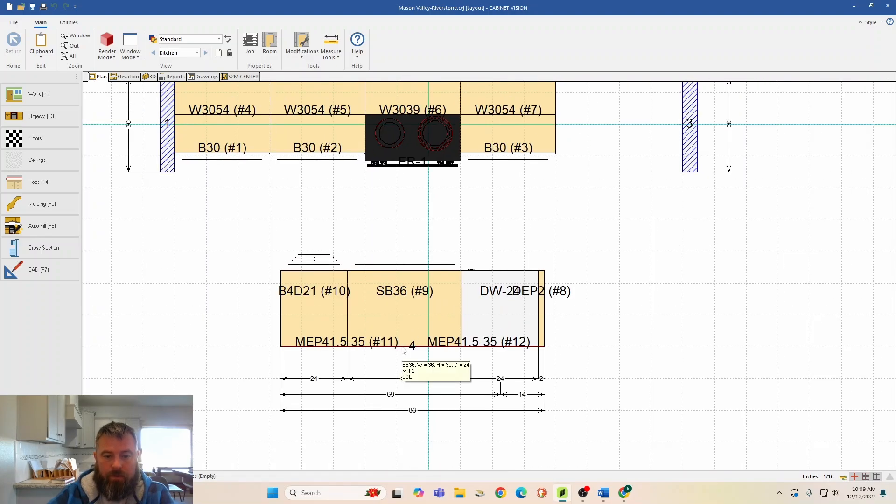
pyautogui.click(402, 347)
pyautogui.click(412, 347)
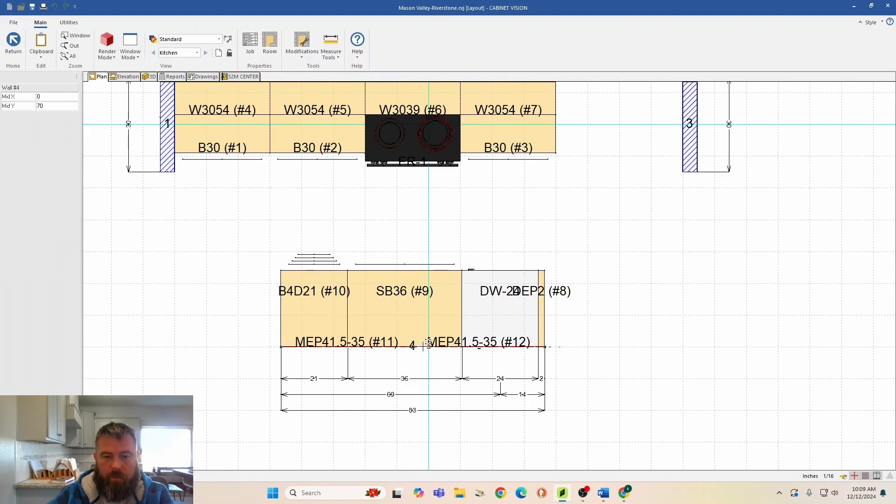
pyautogui.click(428, 346)
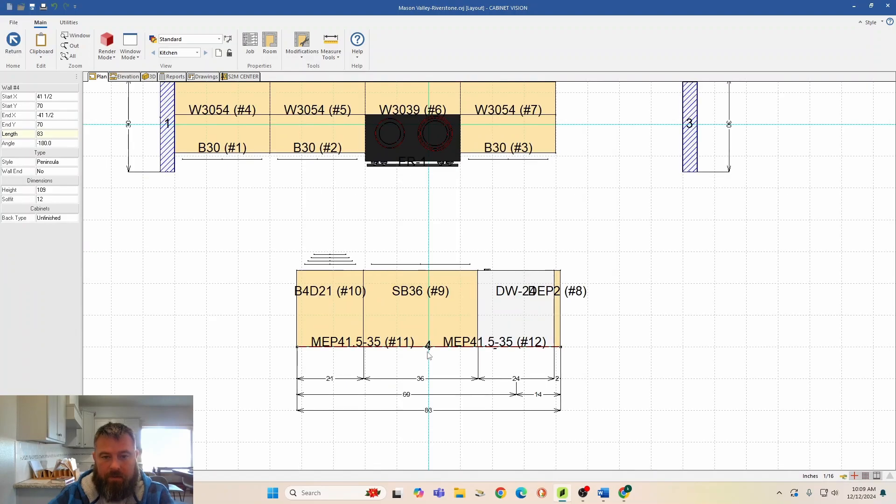
pyautogui.click(427, 348)
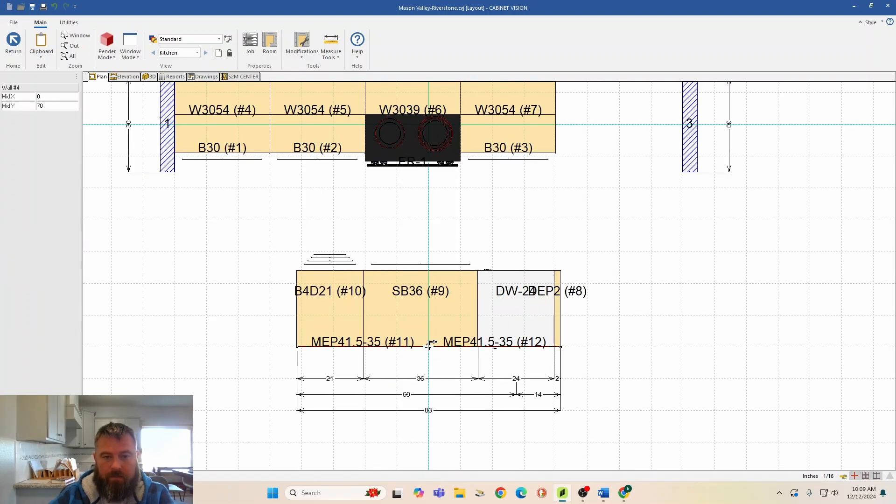
pyautogui.click(427, 356)
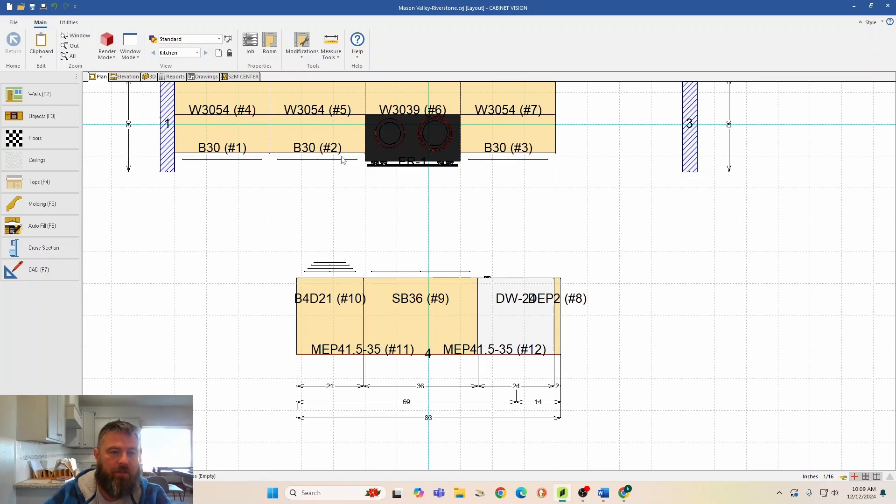
pyautogui.moveTo(343, 156)
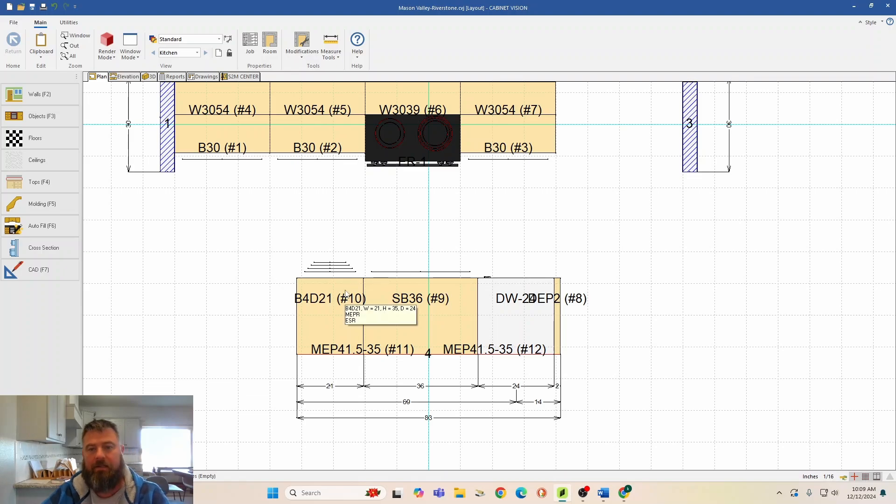
# - Shift the Wall 4 island sideways in plan so it starts at X 40 3/16 and ends at X -42 13/16
pyautogui.scroll(-2, 344, 289)
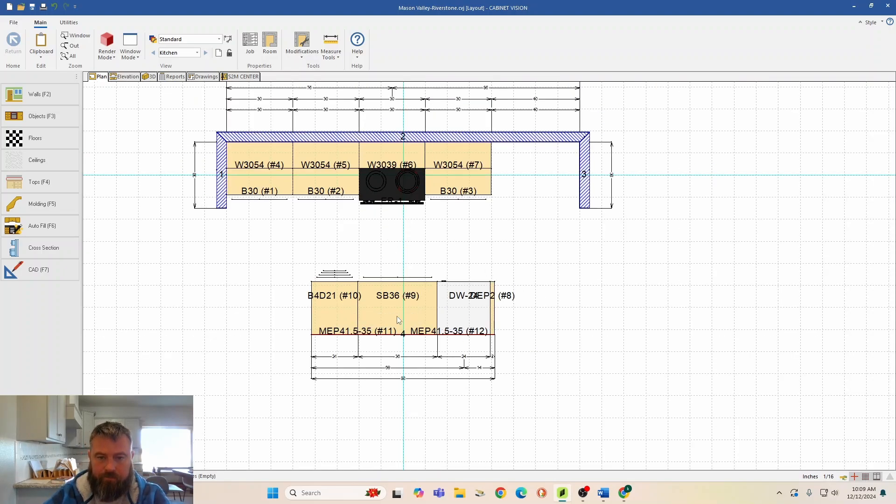
pyautogui.scroll(2, 397, 317)
pyautogui.click(389, 333)
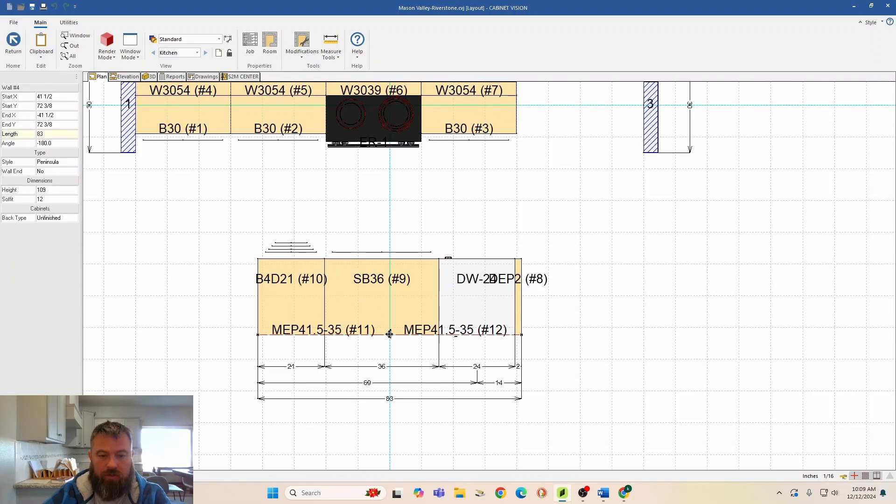
pyautogui.click(389, 334)
pyautogui.scroll(2, 390, 334)
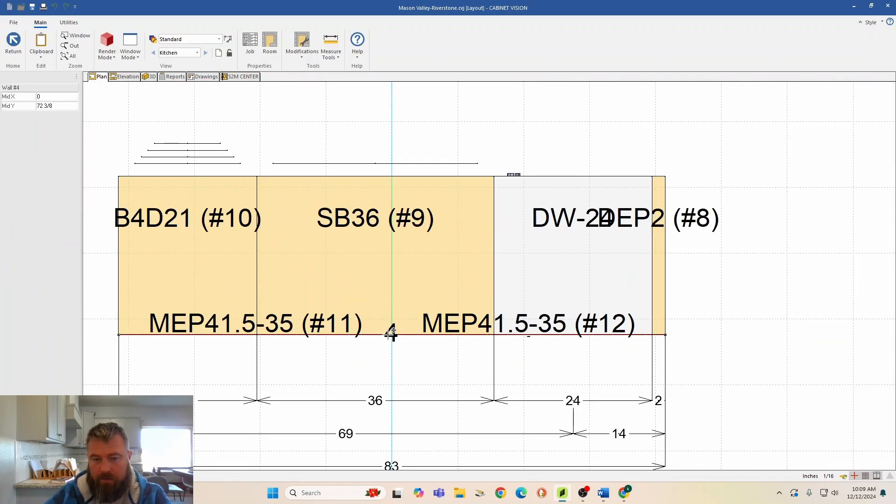
pyautogui.click(390, 336)
pyautogui.click(391, 336)
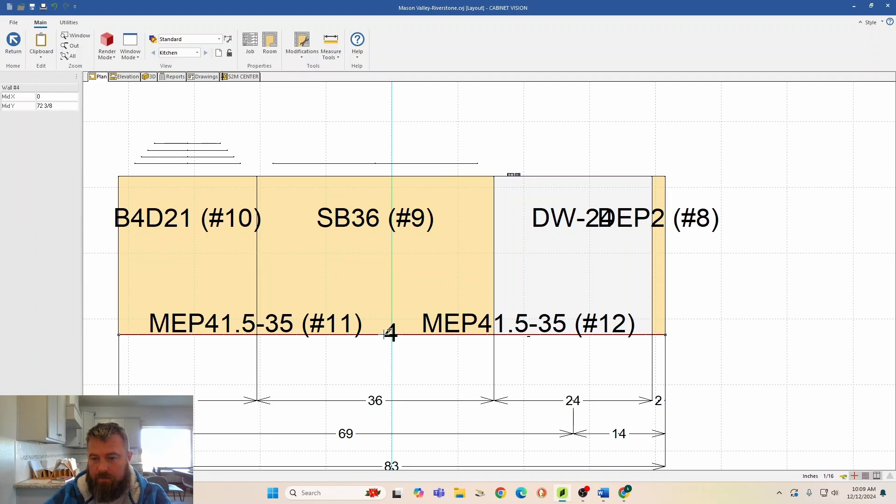
pyautogui.click(383, 334)
pyautogui.scroll(-3, 468, 254)
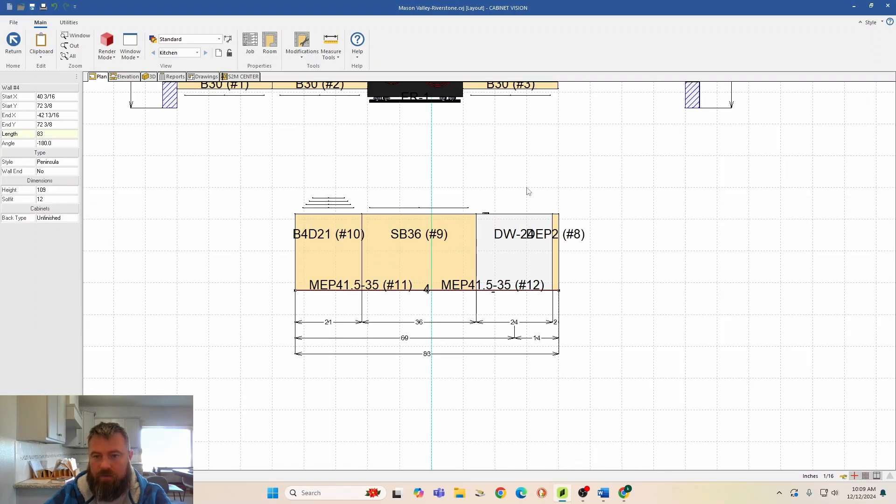
pyautogui.click(586, 229)
# - Add a KITCHEN text label to the plan between the range wall and the island
pyautogui.scroll(-2, 553, 256)
pyautogui.moveTo(540, 239); pyautogui.dragTo(490, 298, button='middle')
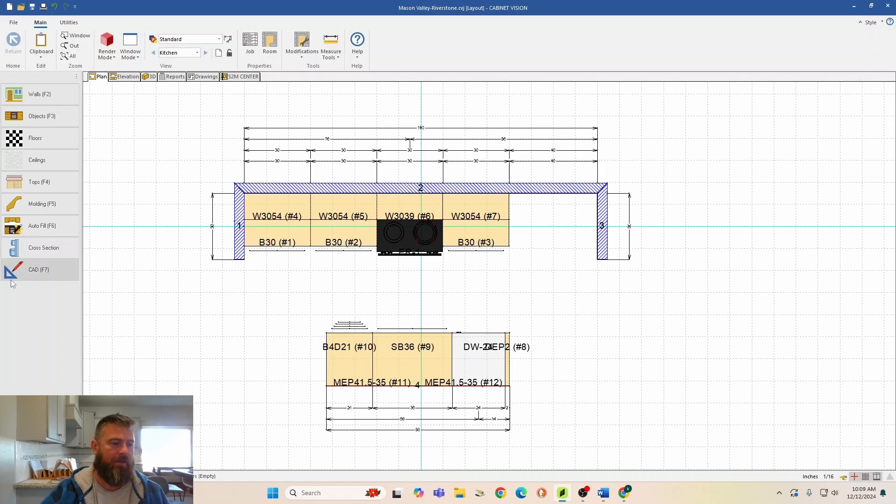
pyautogui.click(37, 270)
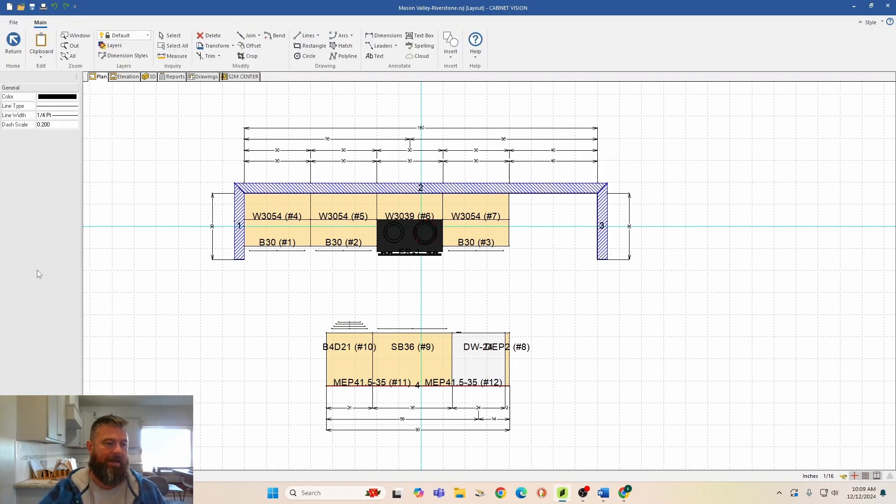
pyautogui.click(374, 56)
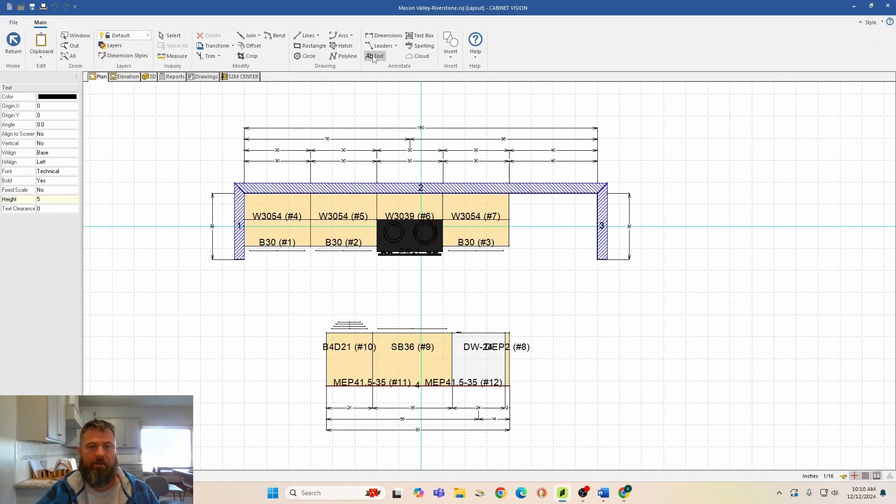
pyautogui.click(381, 293)
pyautogui.write('k')
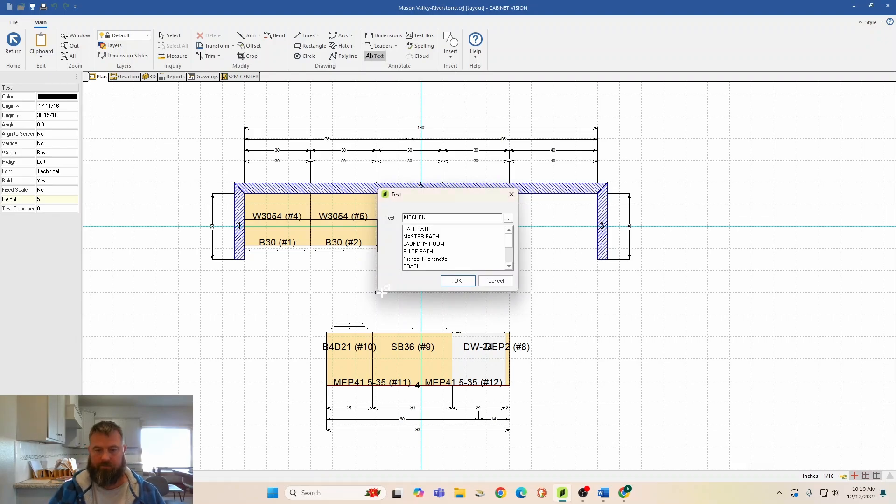
pyautogui.press('Return')
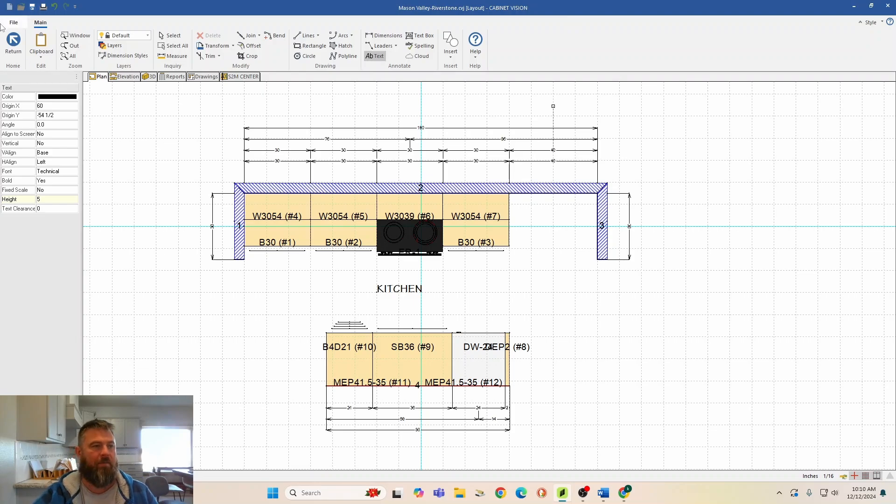
pyautogui.click(14, 45)
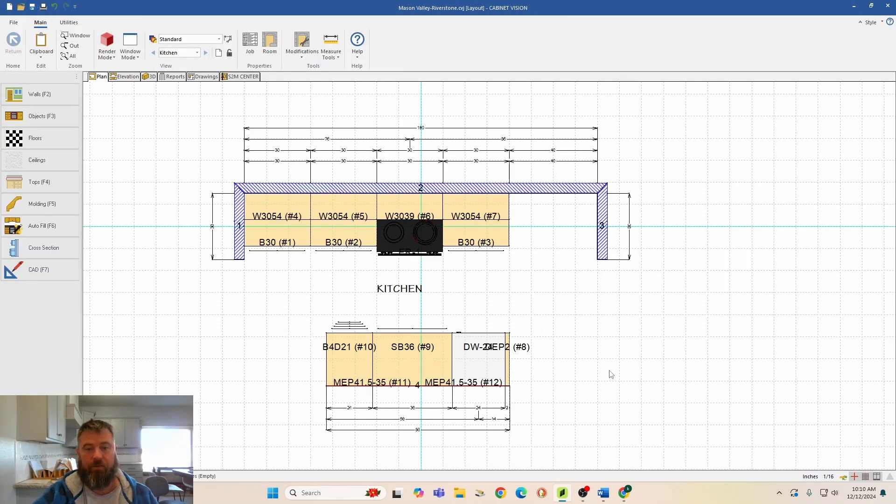
# - Create a new room in the job and name it LAUNDRY ROOM
pyautogui.scroll(-2, 609, 370)
pyautogui.moveTo(594, 346)
pyautogui.mouseDown(button='middle')
pyautogui.moveTo(533, 332)
pyautogui.moveTo(449, 292)
pyautogui.mouseUp(button='middle')
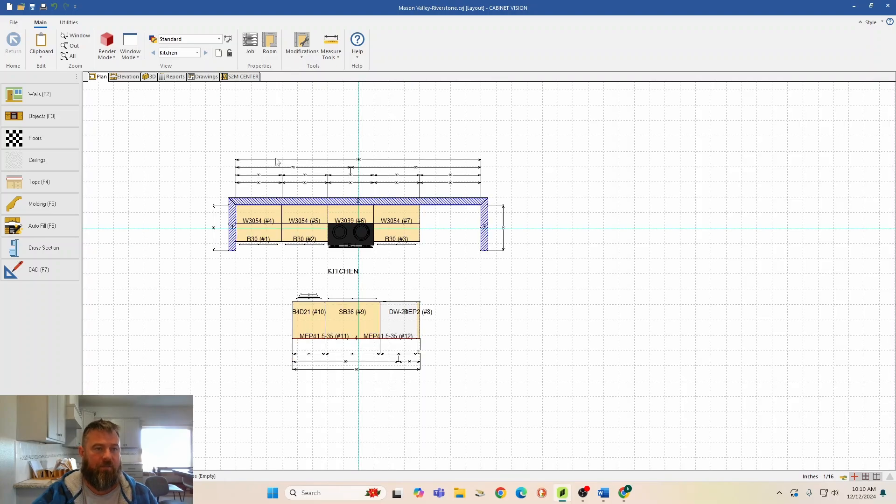
pyautogui.click(218, 54)
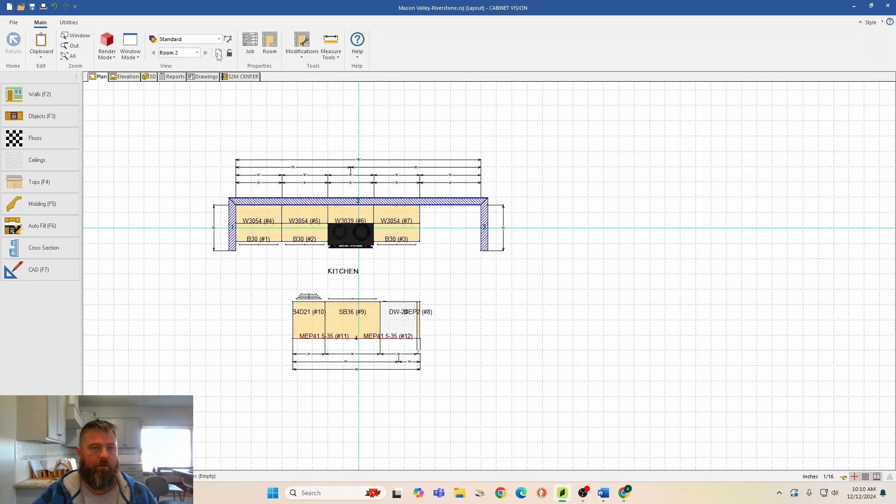
pyautogui.write('IAU')
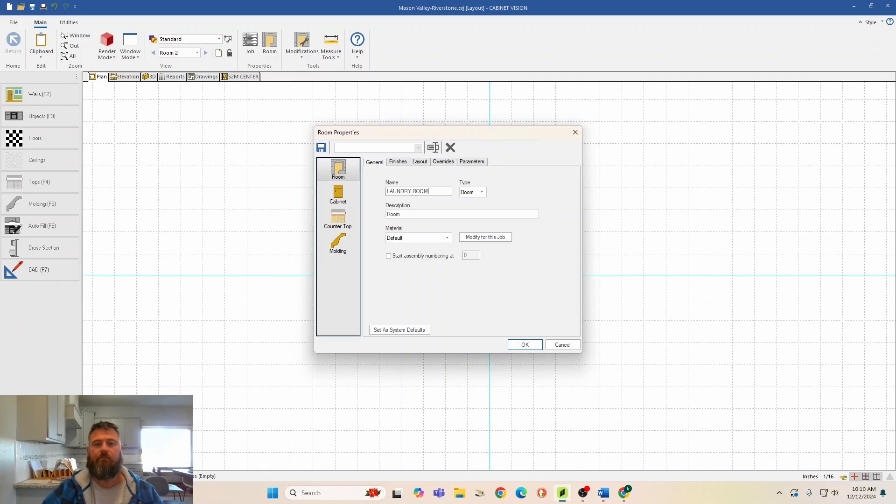
pyautogui.click(517, 346)
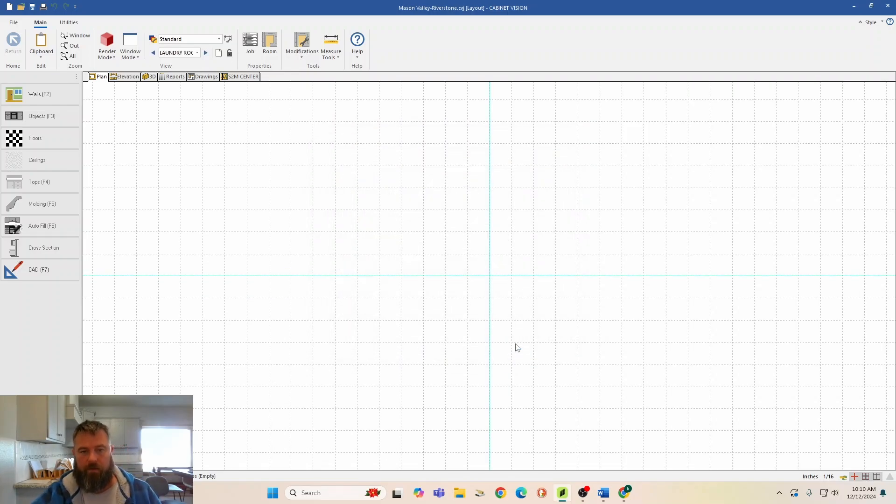
# - Switch to the floor plan PDF in Chrome and examine the laundry room's wall dimensions and base cabinet position
pyautogui.click(633, 498)
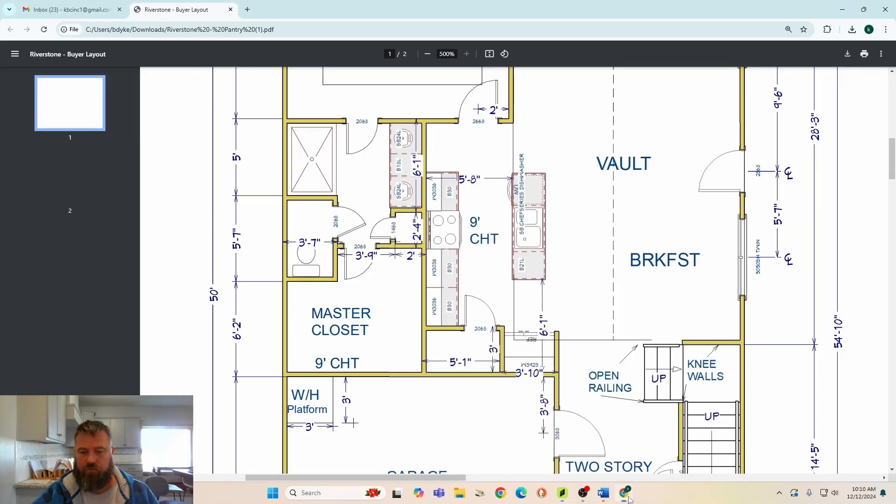
pyautogui.scroll(-8, 495, 284)
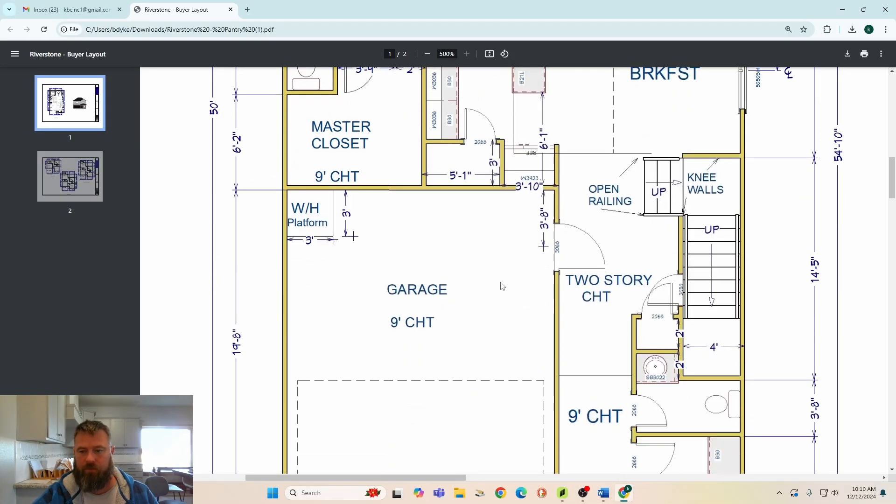
pyautogui.moveTo(443, 477); pyautogui.dragTo(508, 479)
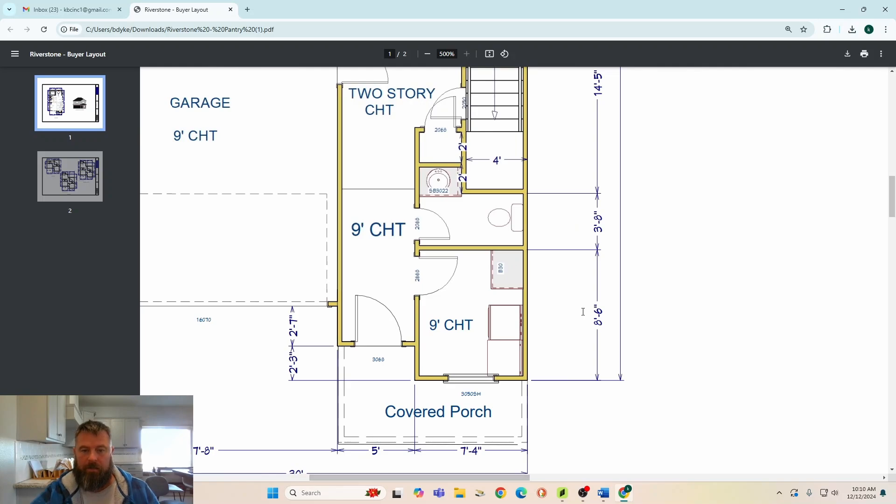
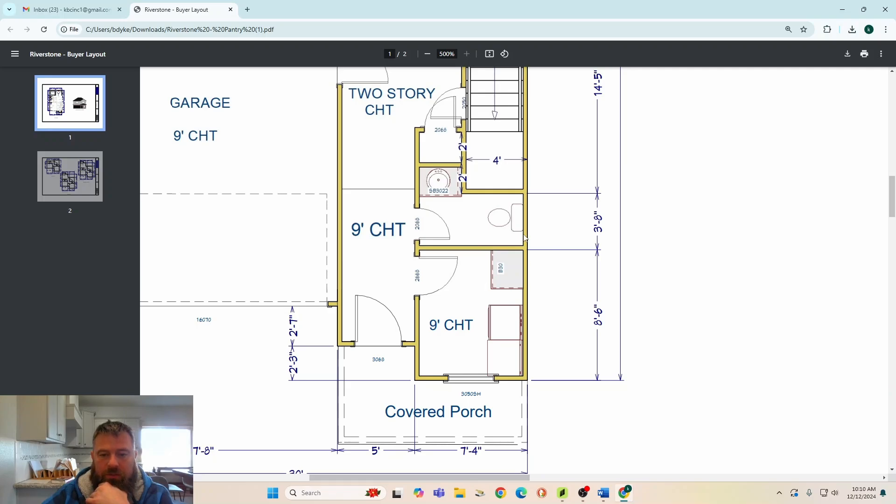
pyautogui.moveTo(562, 493)
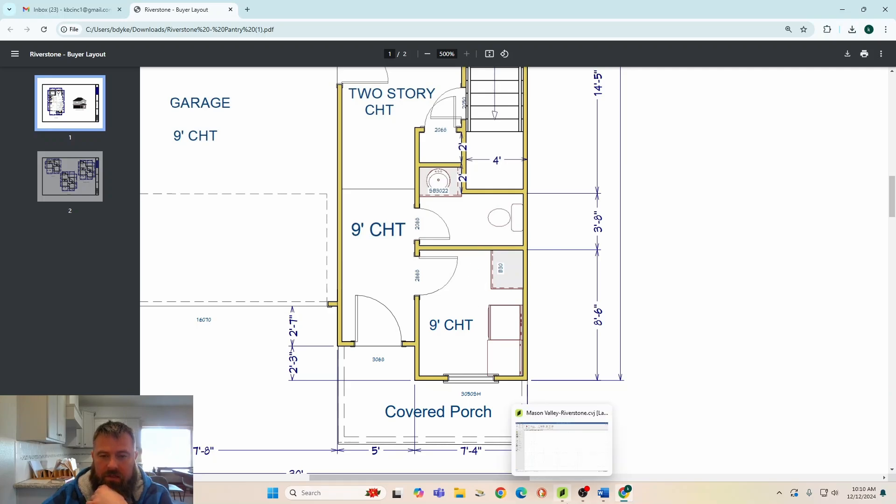
# - Switch back to CABINET VISION and draw a 50-inch laundry room side wall joined to a 110-inch back wall
pyautogui.click(562, 494)
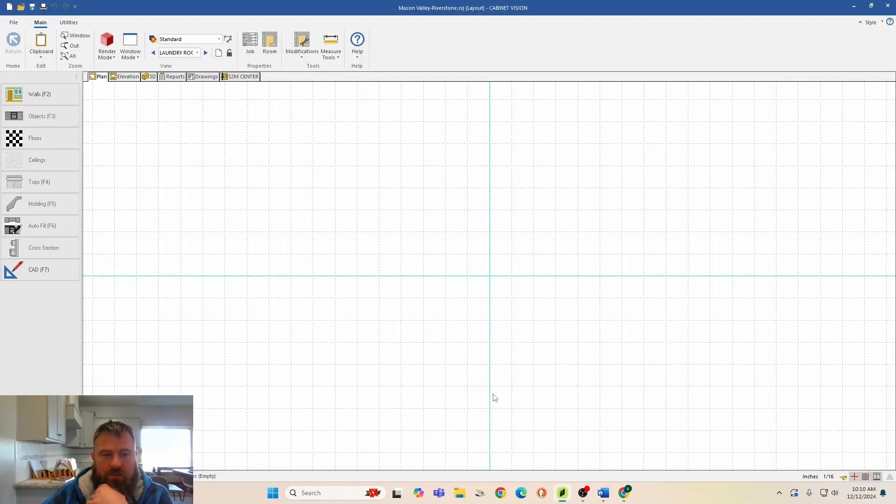
pyautogui.click(18, 99)
pyautogui.click(400, 276)
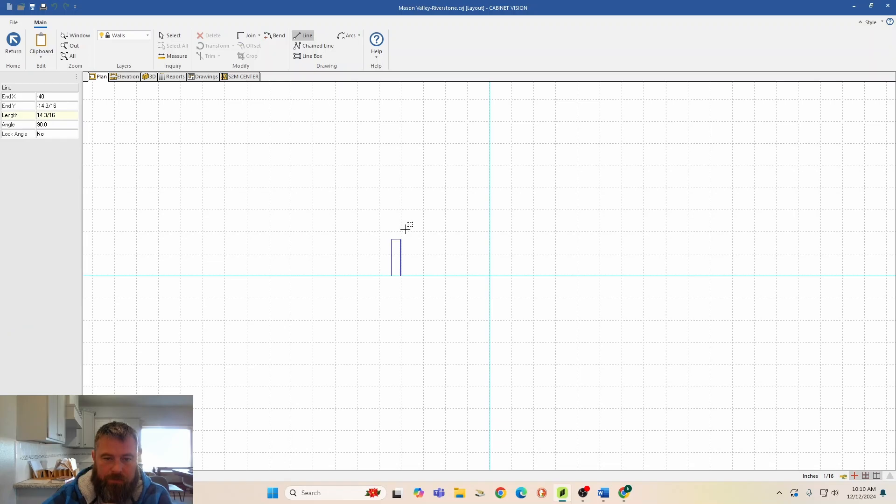
pyautogui.click(406, 164)
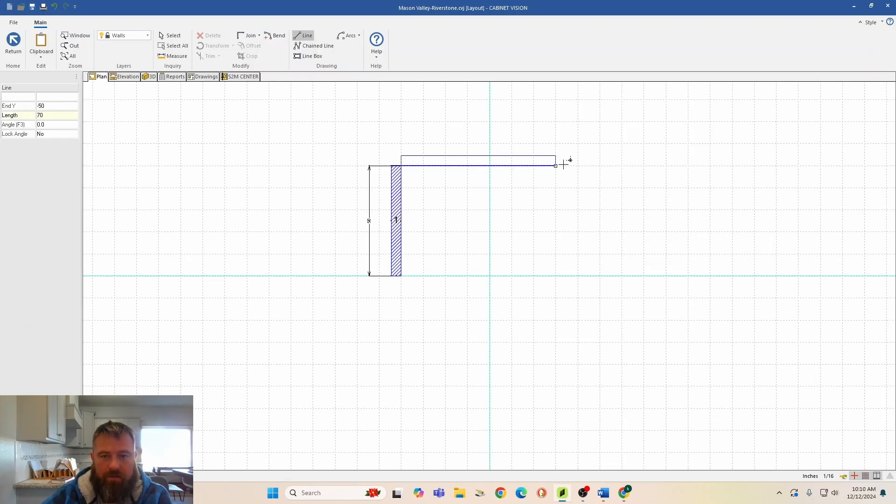
pyautogui.doubleClick(646, 168)
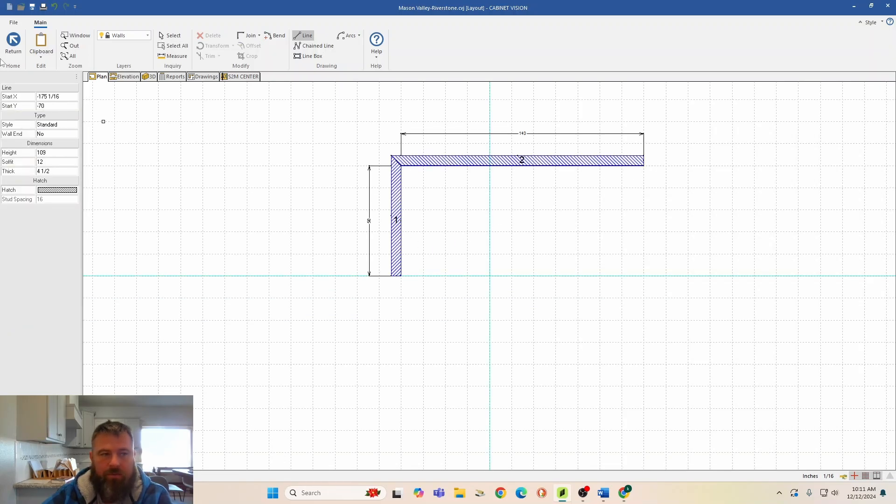
pyautogui.click(13, 42)
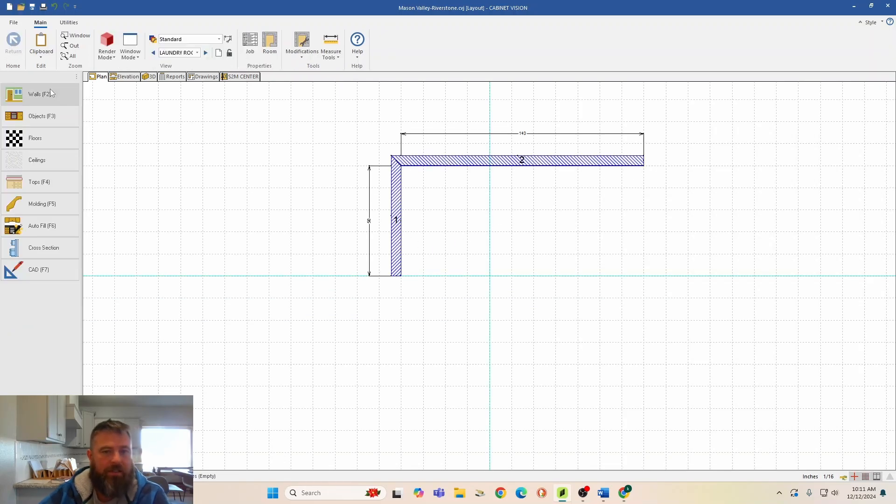
# - Place a Base-34 1/2H cabinet from the Custom Cabinets catalog against the left end of Wall 2 in elevation
pyautogui.click(624, 494)
pyautogui.click(624, 494)
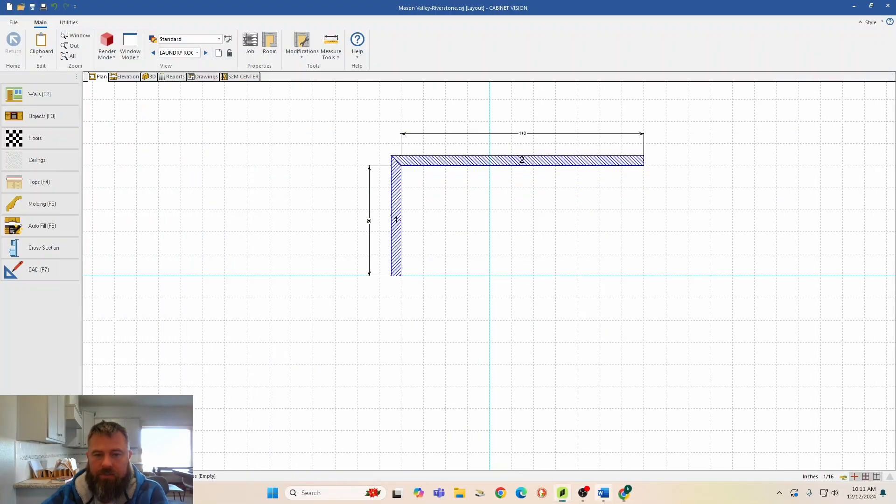
pyautogui.click(25, 117)
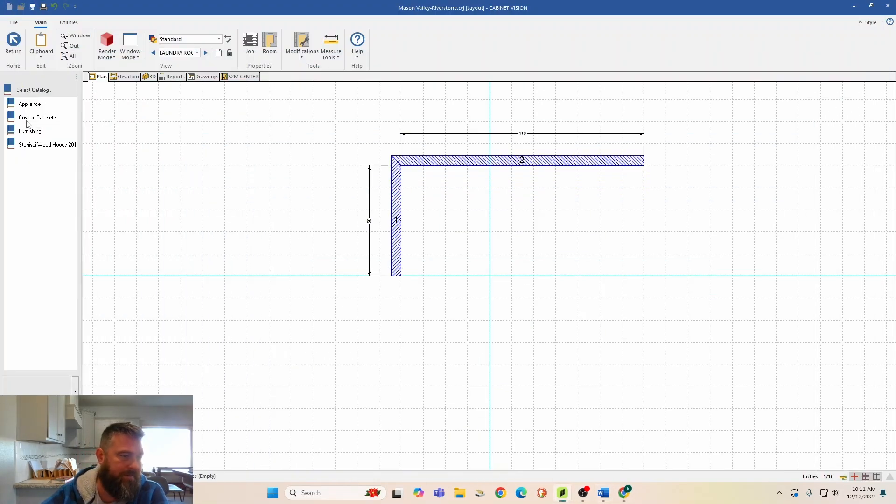
pyautogui.doubleClick(470, 160)
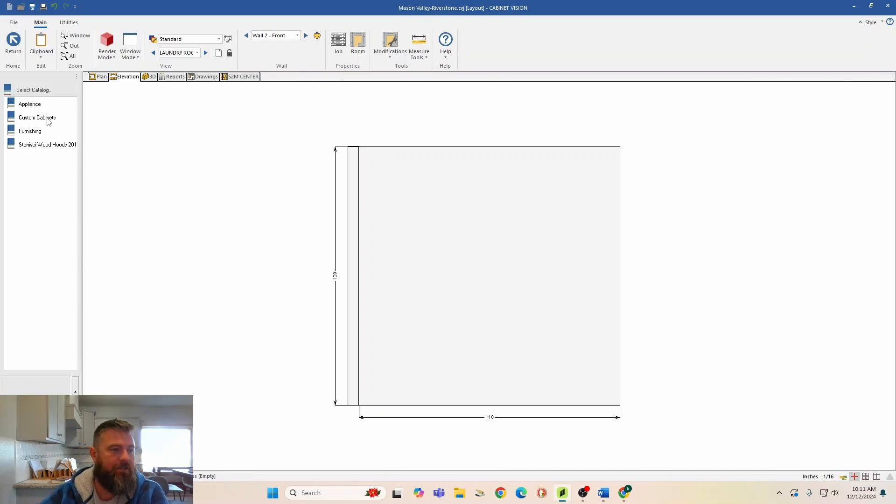
pyautogui.doubleClick(41, 117)
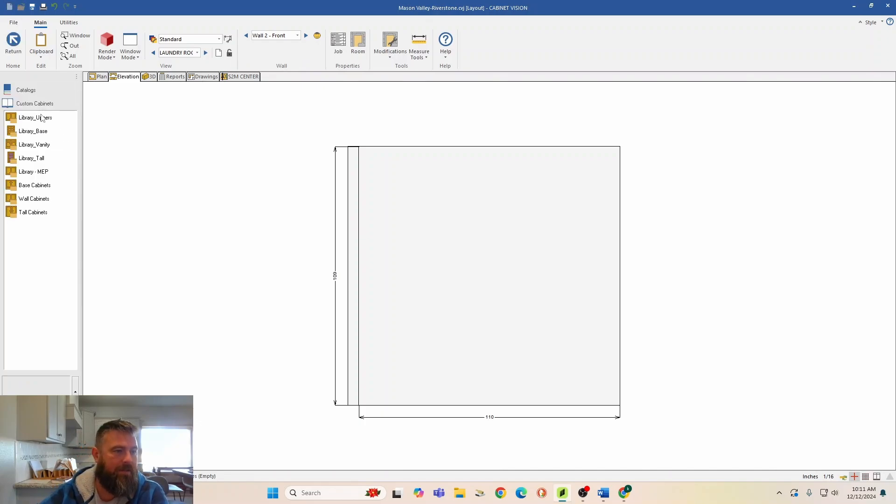
pyautogui.click(36, 186)
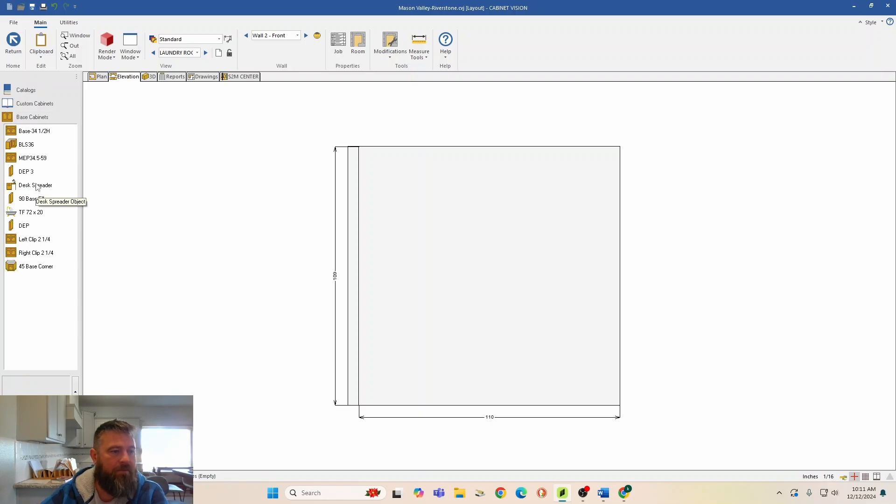
pyautogui.click(36, 133)
pyautogui.moveTo(21, 132); pyautogui.dragTo(366, 343)
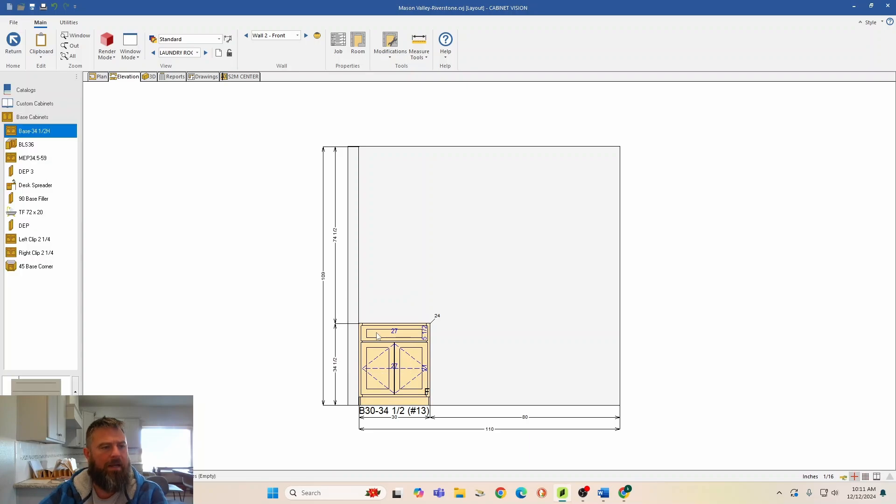
# - Set the base cabinet's height to 35 and its Change Cab Name attribute to False
pyautogui.click(393, 358)
pyautogui.click(66, 199)
pyautogui.write('35')
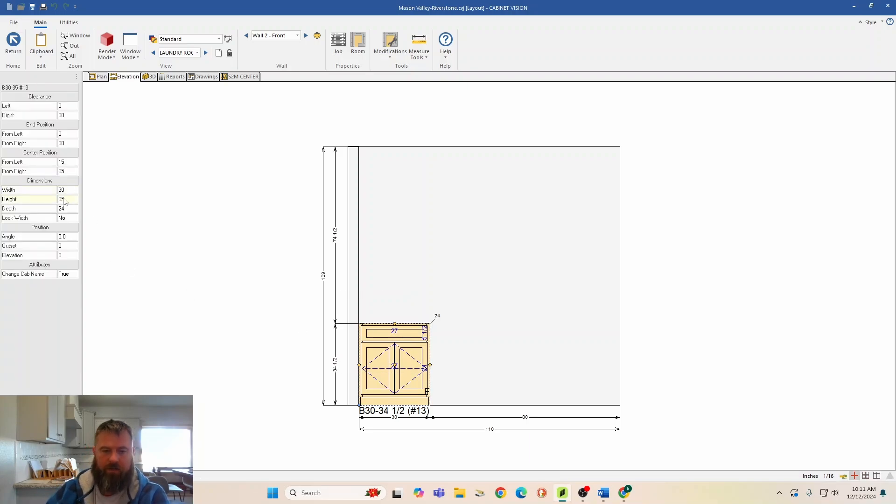
pyautogui.press('Return')
pyautogui.click(75, 274)
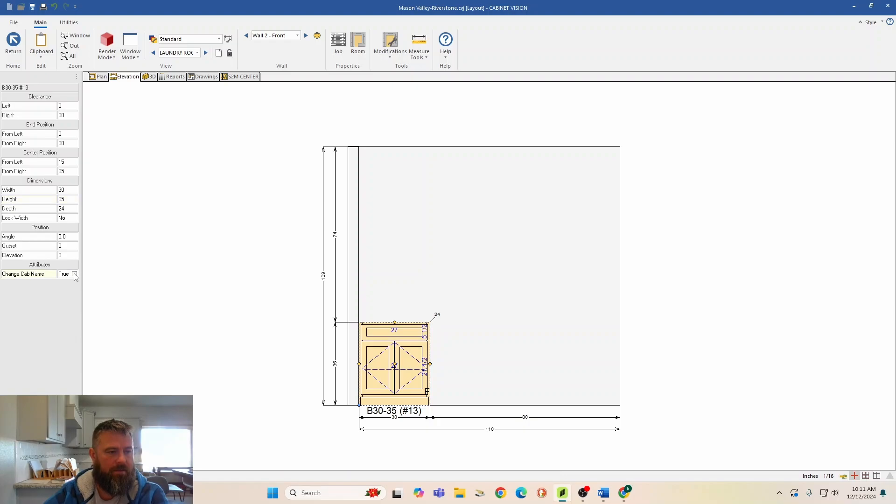
# - Edit the base cabinet's assembly section and change its drawer front style to MDF Slab Shaker
pyautogui.scroll(2, 410, 388)
pyautogui.rightClick(391, 348)
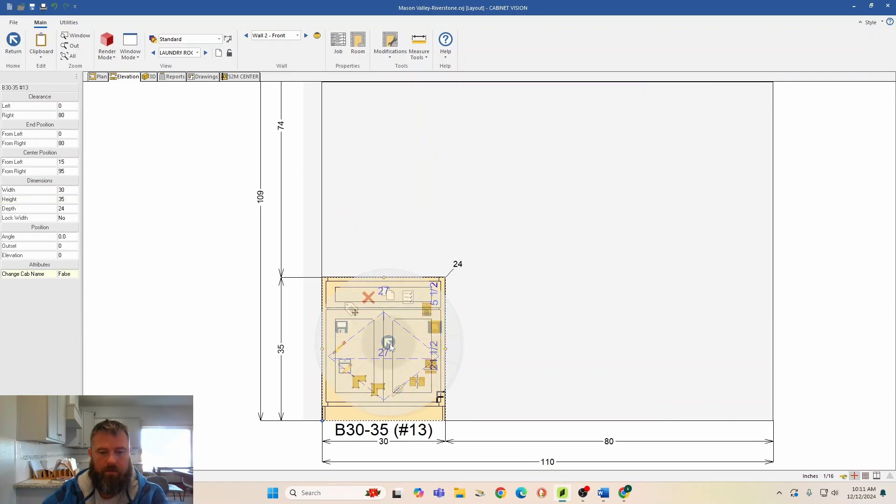
pyautogui.click(420, 350)
pyautogui.doubleClick(404, 343)
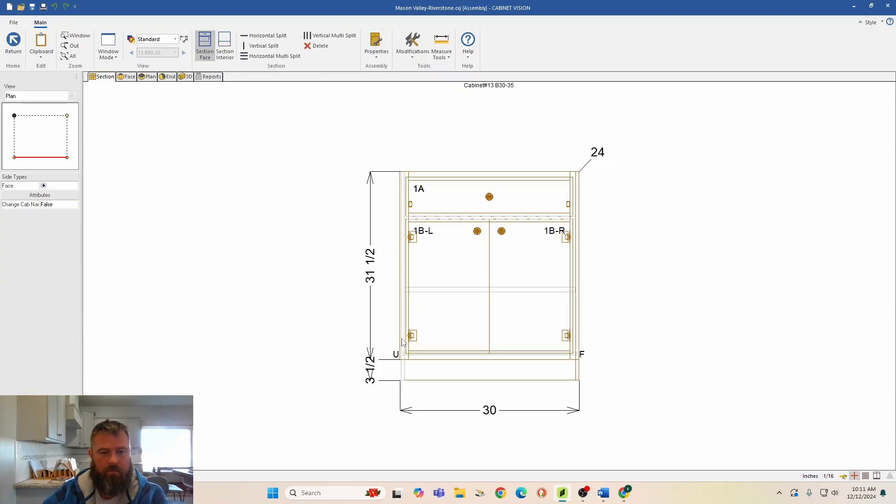
pyautogui.rightClick(440, 202)
pyautogui.doubleClick(486, 181)
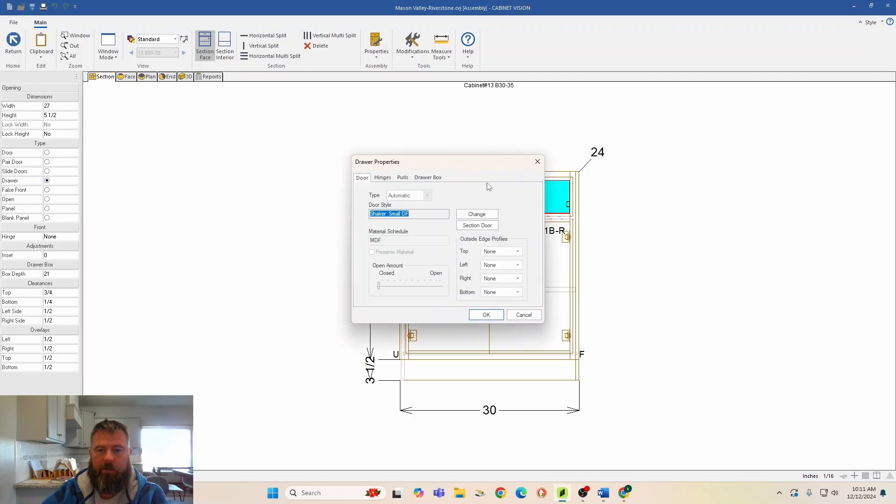
pyautogui.click(475, 213)
pyautogui.doubleClick(481, 199)
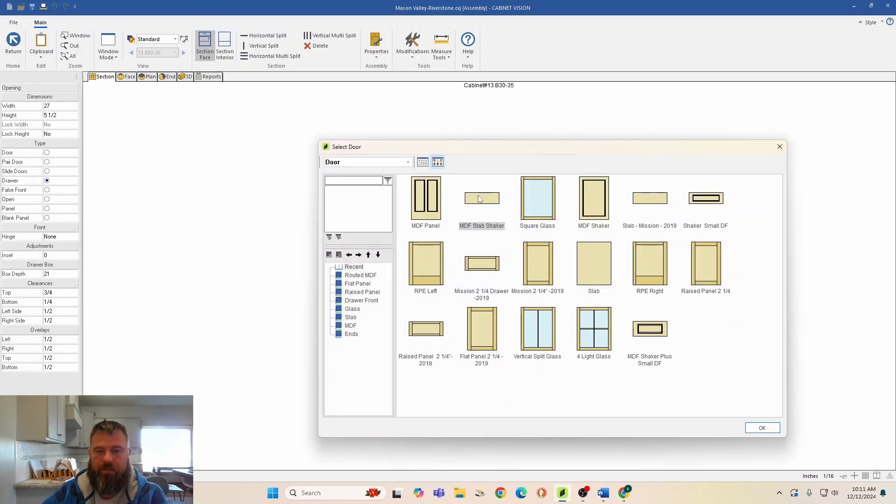
pyautogui.click(590, 263)
pyautogui.click(590, 263)
pyautogui.click(595, 331)
pyautogui.click(574, 357)
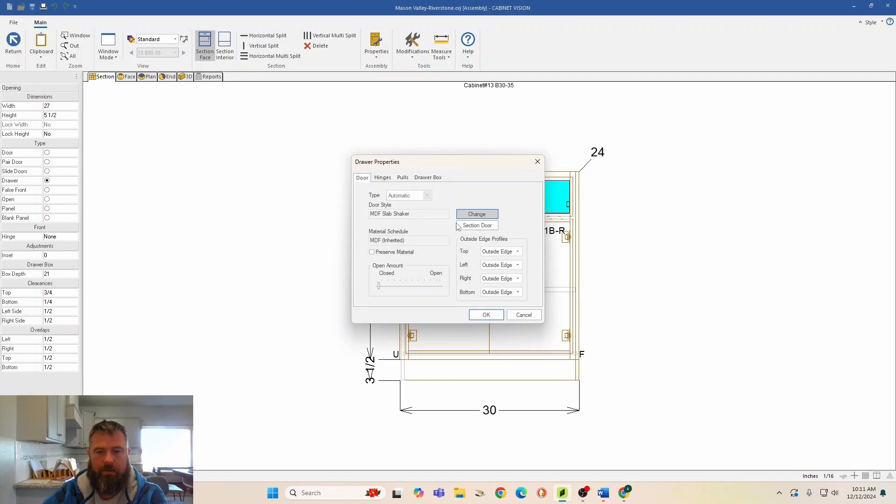
pyautogui.click(485, 314)
# - Set the width of the rail between the drawer and the doors to 2
pyautogui.click(504, 221)
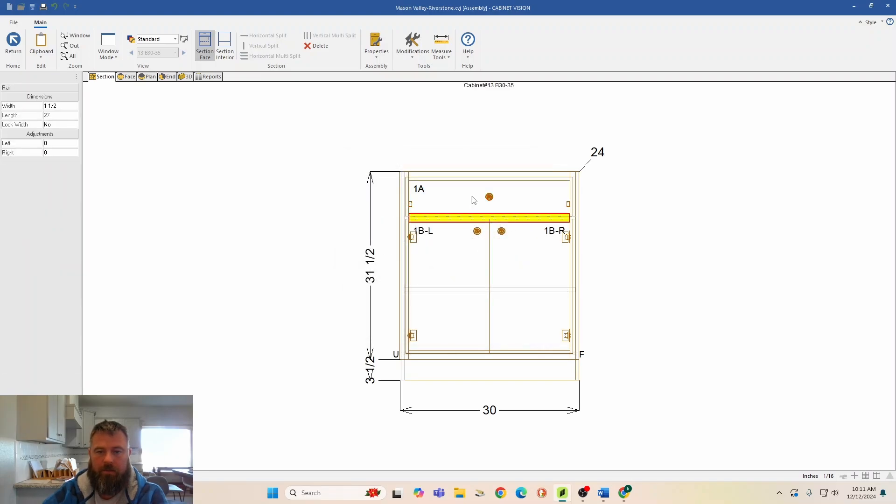
pyautogui.click(65, 106)
pyautogui.write('2')
pyautogui.press('Return')
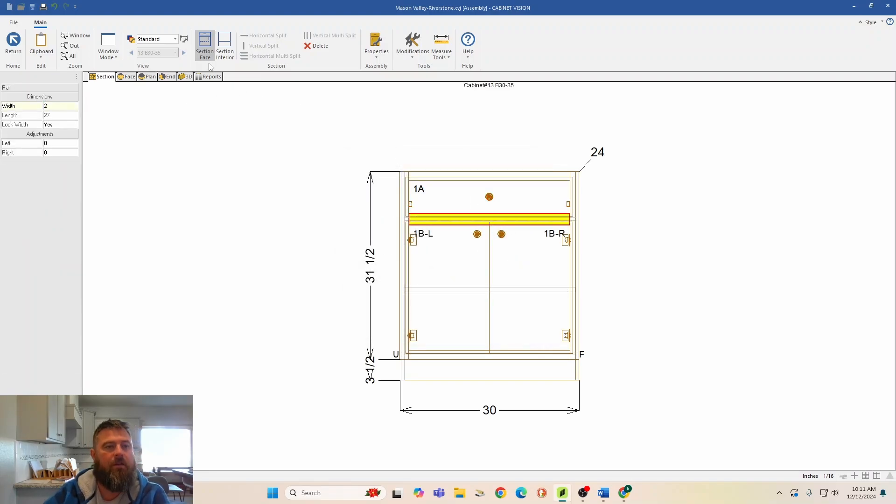
# - Inspect the drawer stretcher in the cabinet's interior section and return to the wall elevation
pyautogui.click(224, 45)
pyautogui.click(448, 220)
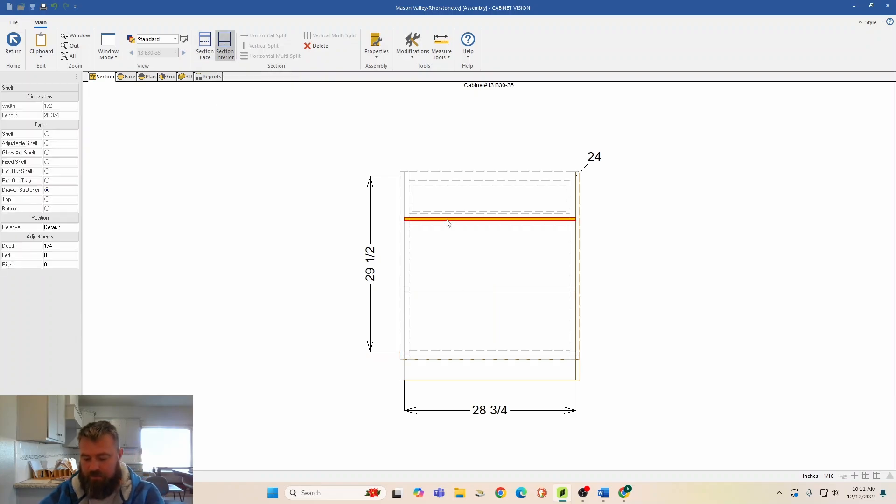
pyautogui.press('Escape')
pyautogui.click(13, 42)
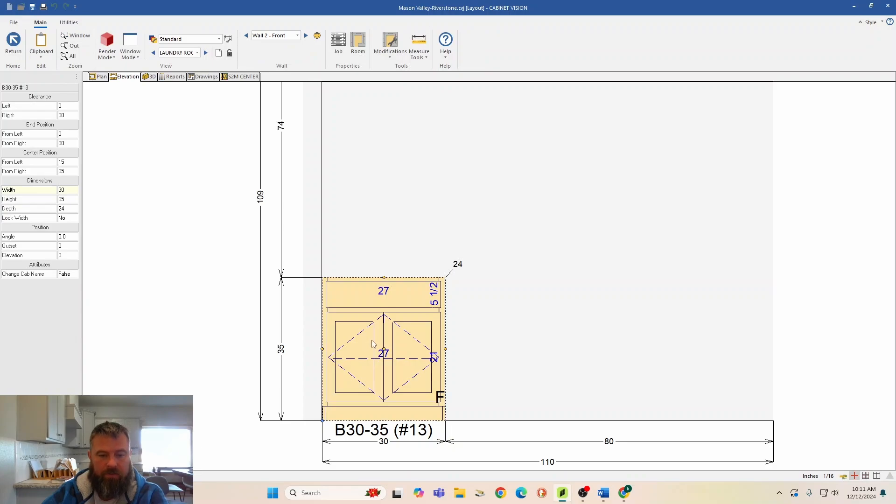
# - Rename the base cabinet as B30 and add a comment containing MR 2 and FINGER PULLS in its assembly properties
pyautogui.rightClick(374, 344)
pyautogui.click(389, 292)
pyautogui.write('B30')
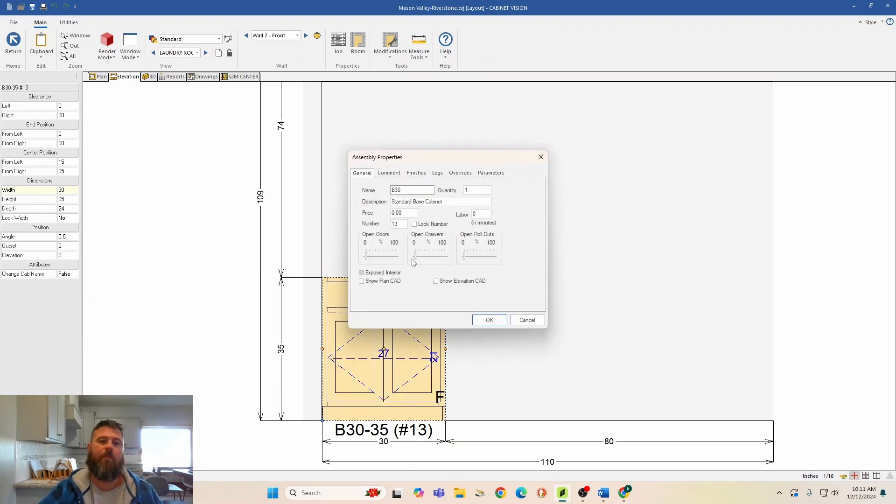
pyautogui.click(401, 174)
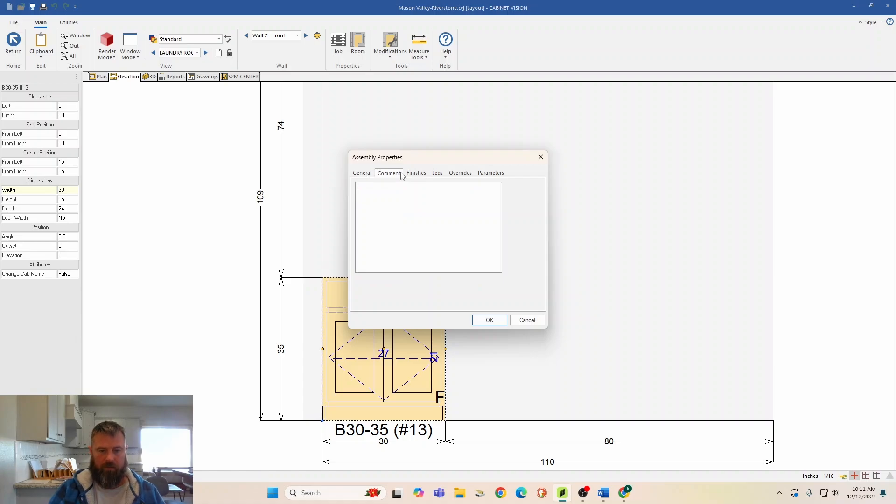
pyautogui.write('MR 2 FINGER PULLS')
pyautogui.press('Return')
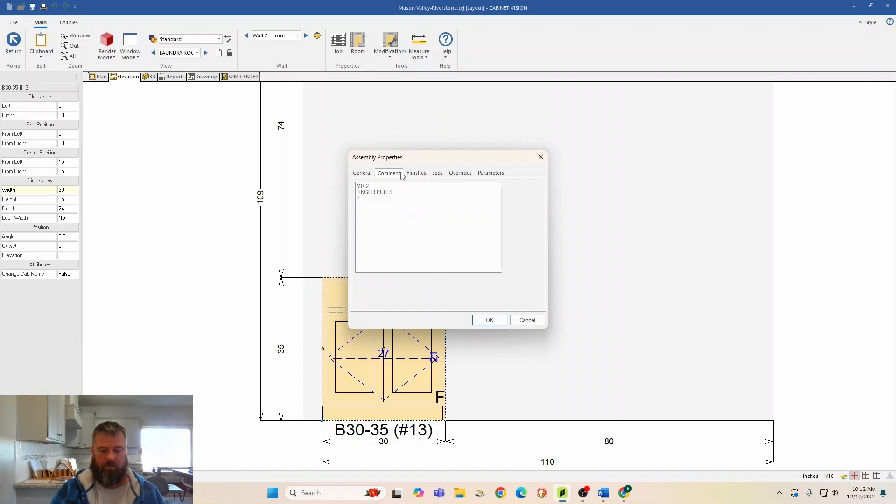
pyautogui.click(489, 319)
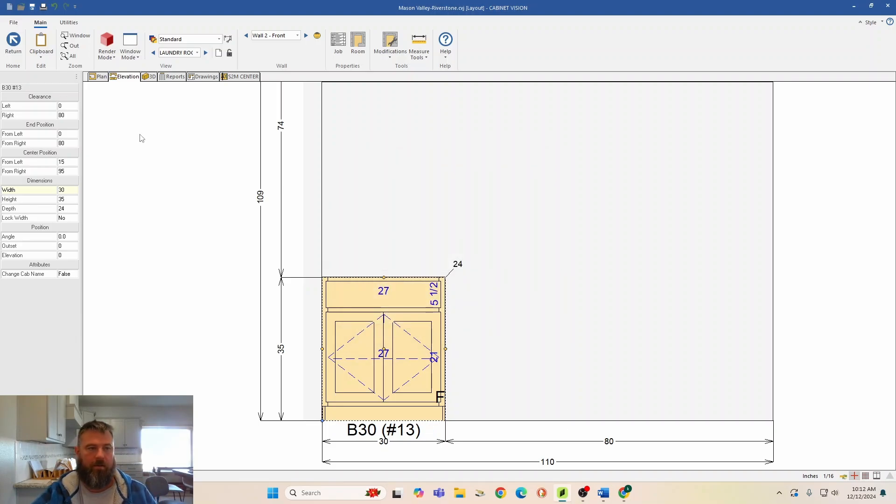
# - Draw a third wall about 30 inches long in plan, perpendicular to Wall 2 from its free end
pyautogui.click(101, 77)
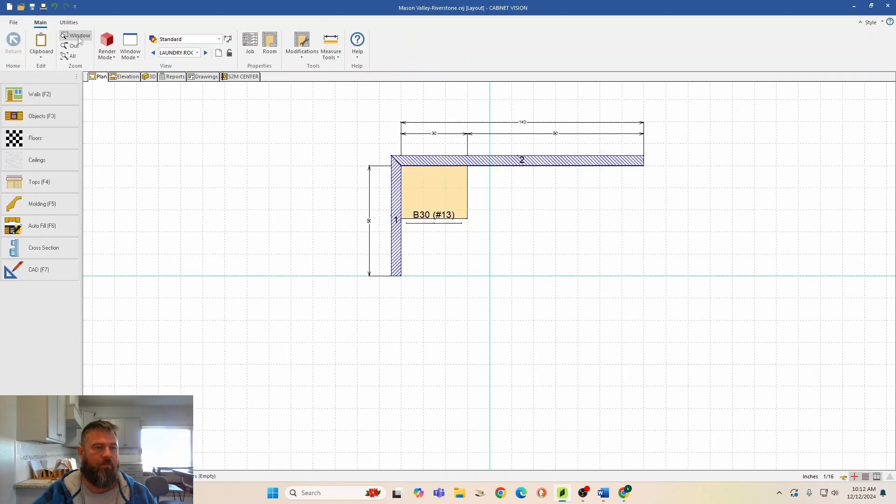
pyautogui.click(45, 99)
pyautogui.click(644, 167)
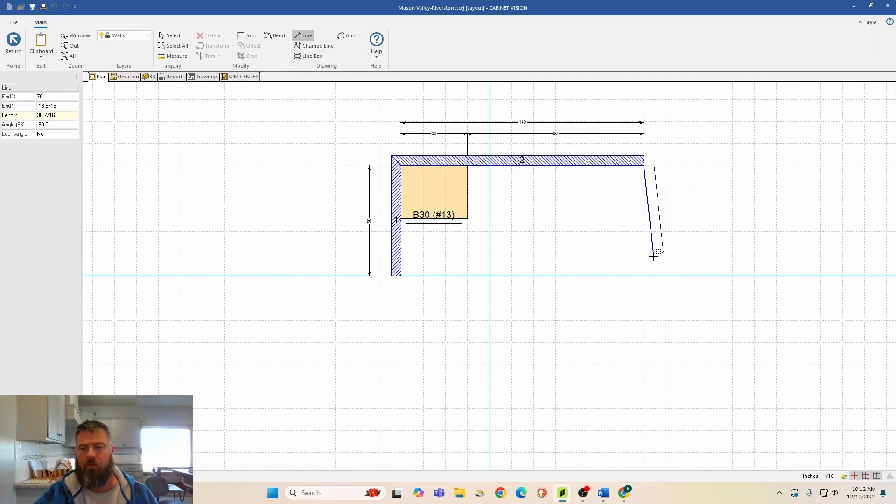
pyautogui.click(645, 231)
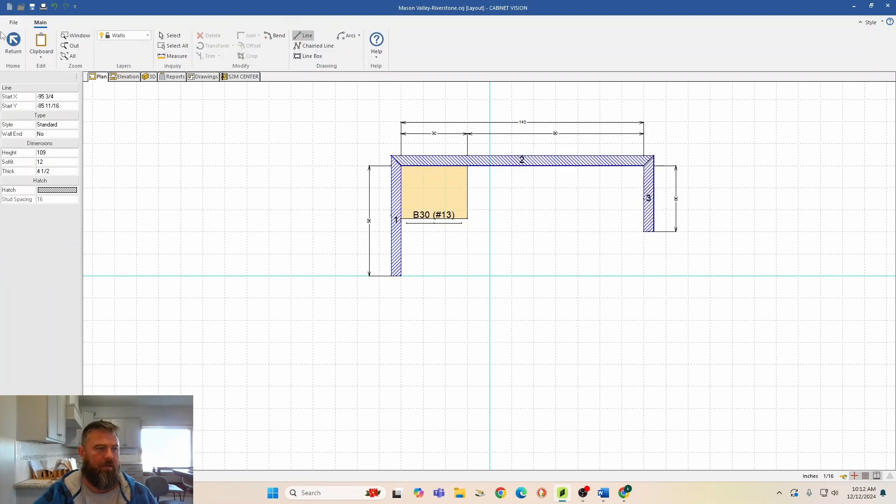
pyautogui.click(13, 43)
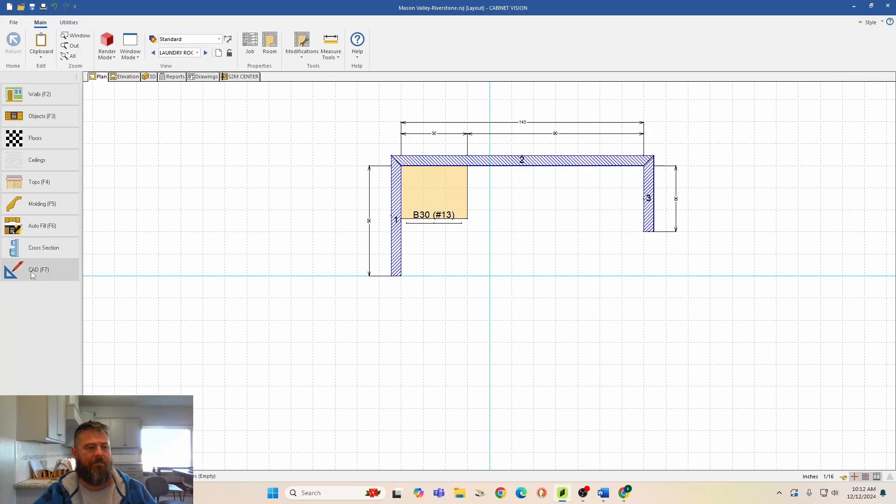
# - Add a LAUNDRY ROOM text label with height 5 in the open floor area below the B30 cabinet in plan
pyautogui.click(46, 268)
pyautogui.click(375, 56)
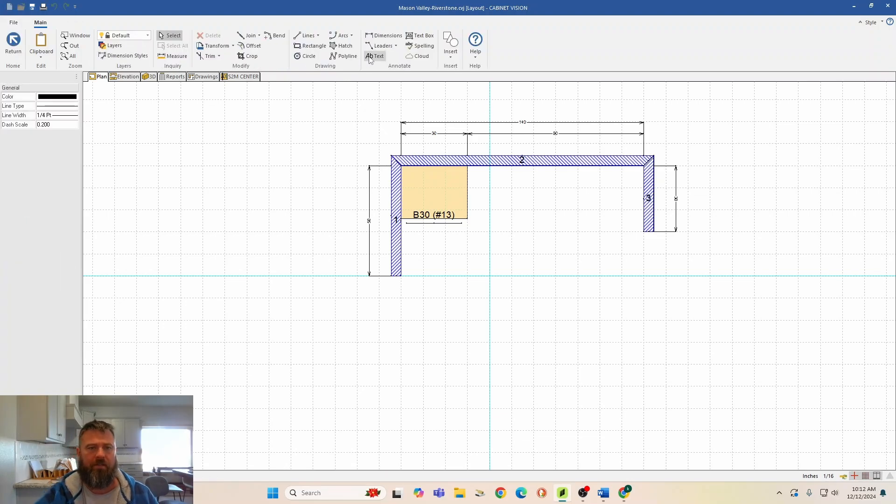
pyautogui.click(486, 254)
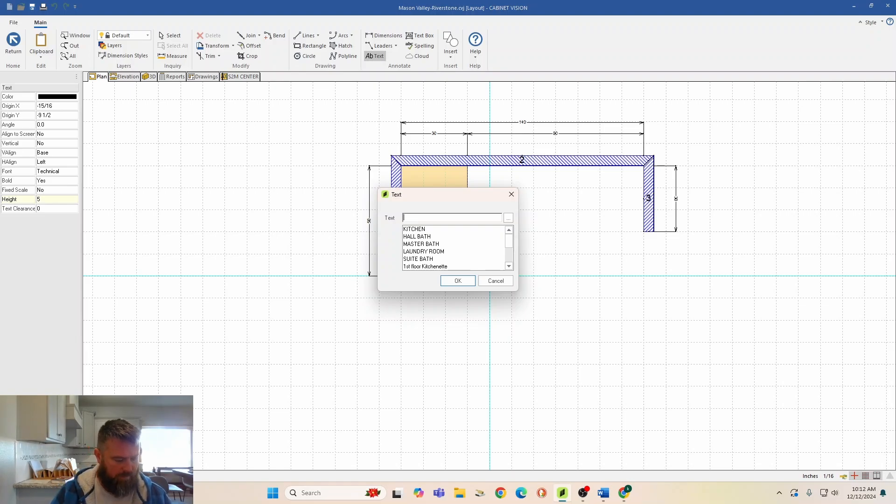
pyautogui.write('LAUNDRY')
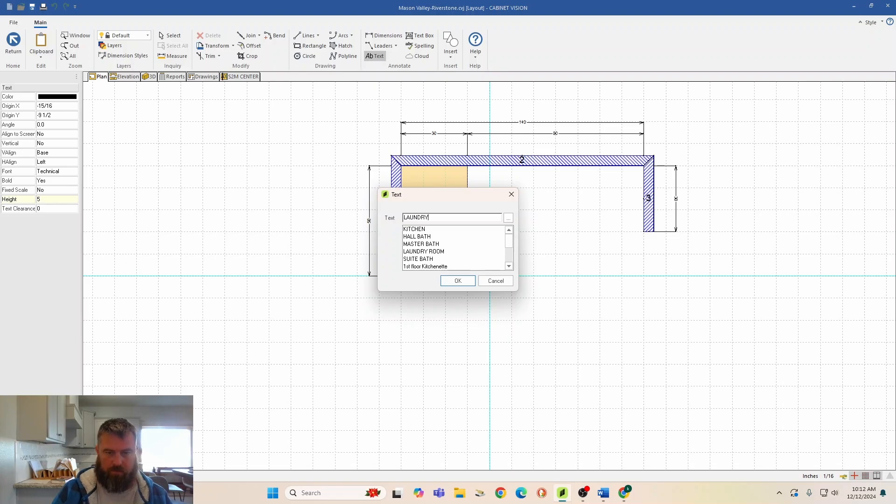
pyautogui.write(' ROOM')
pyautogui.click(458, 281)
pyautogui.click(490, 274)
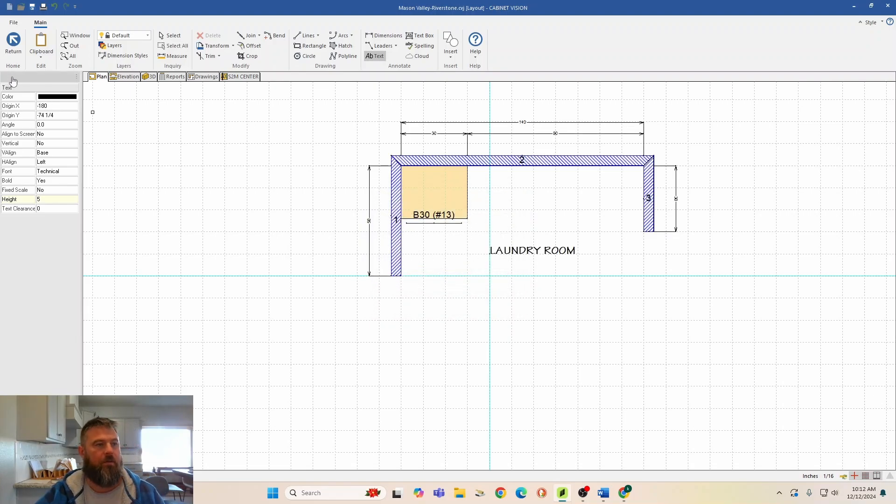
pyautogui.click(13, 43)
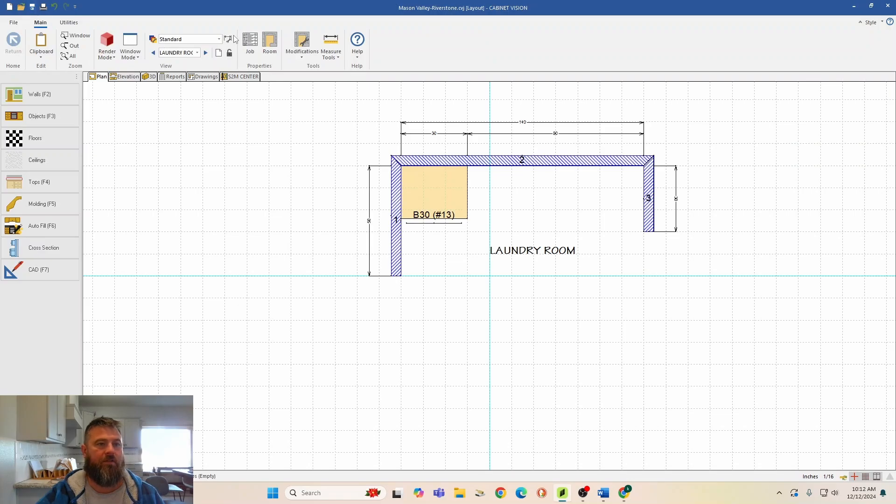
# - Create a new room in the job and name it MASTER BATH
pyautogui.click(218, 52)
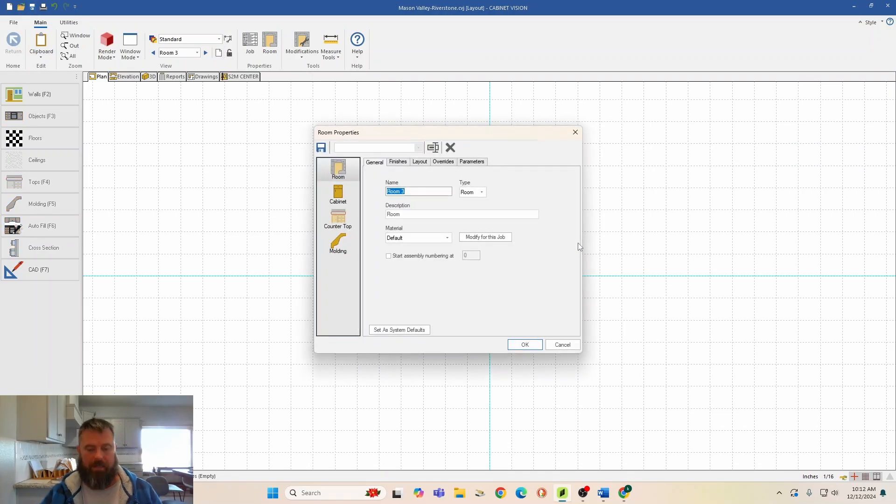
pyautogui.write('MASTER BA')
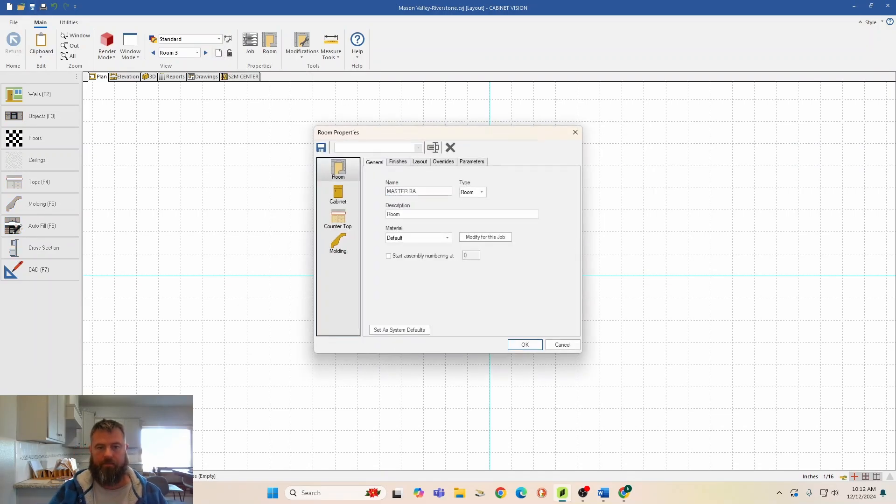
pyautogui.write('TH')
pyautogui.press('Return')
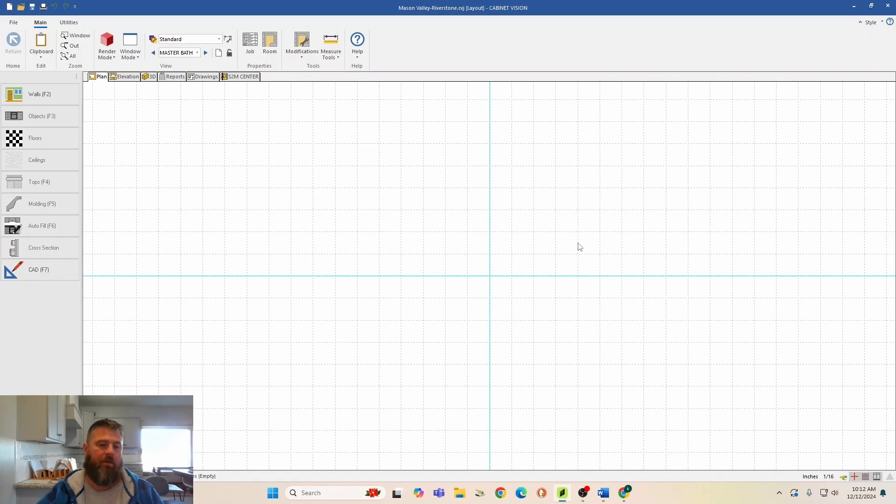
# - Switch to the Riverstone floor plan PDF in Chrome, examine the master bath layout, and return to CABINET VISION
pyautogui.click(624, 493)
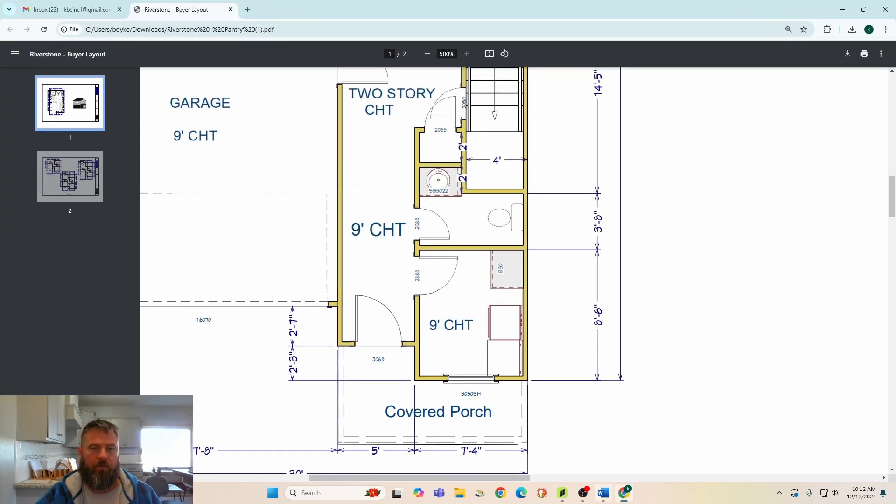
pyautogui.hscroll(-6, 630, 340)
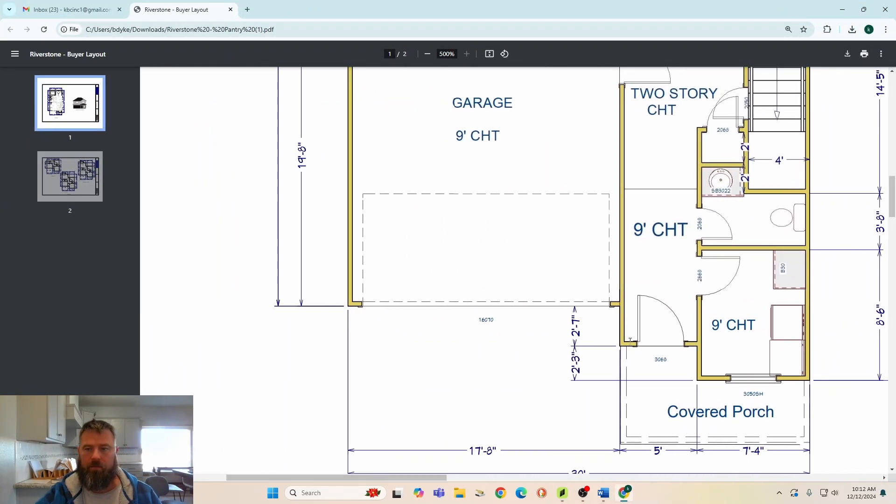
pyautogui.scroll(10, 630, 341)
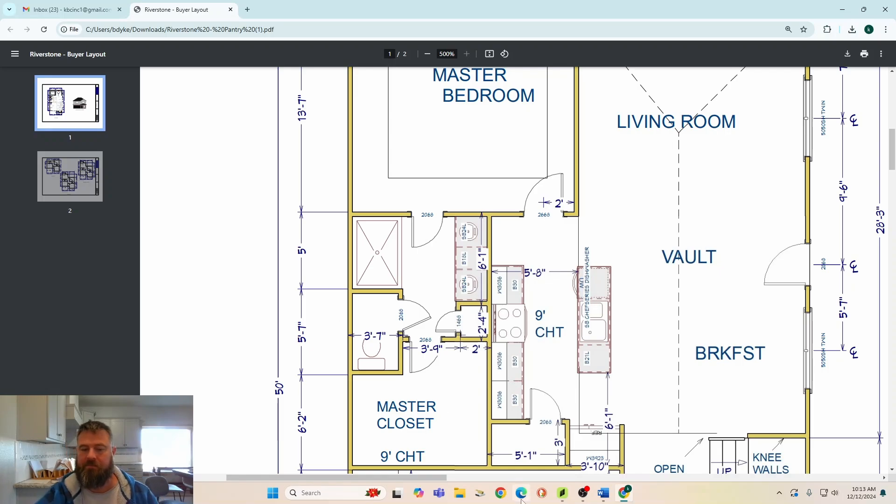
pyautogui.click(563, 500)
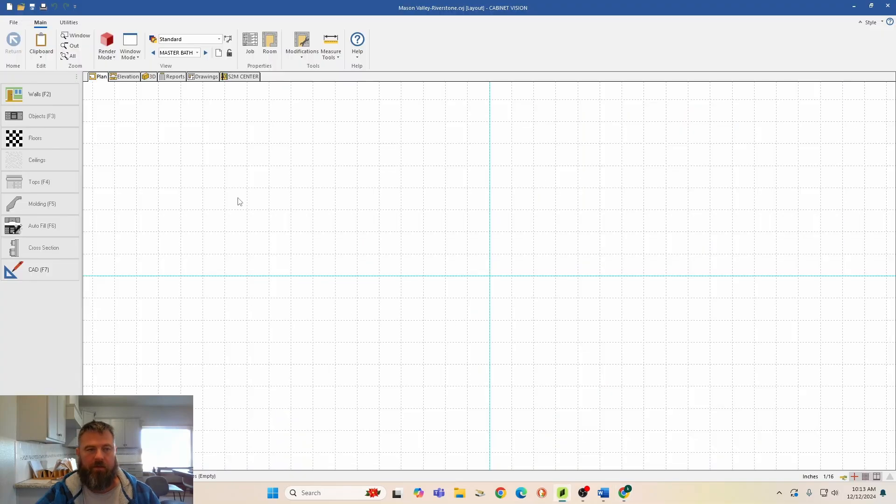
# - Draw three connected U-shaped walls about 30, 66 and 30 inches long, and center them in the plan
pyautogui.click(33, 97)
pyautogui.click(423, 276)
pyautogui.click(423, 209)
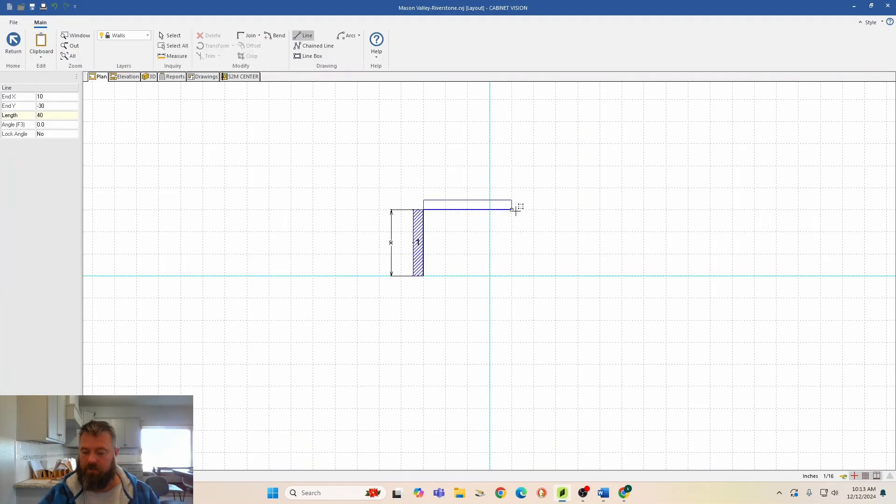
pyautogui.click(569, 210)
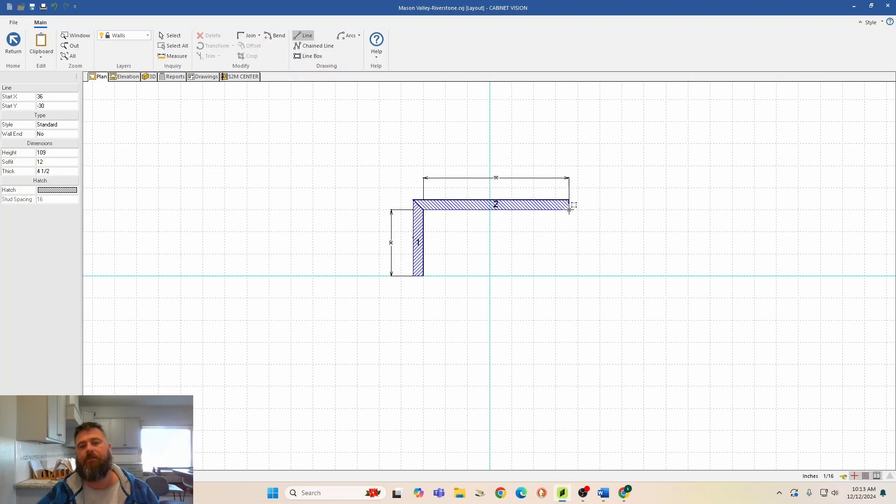
pyautogui.click(569, 275)
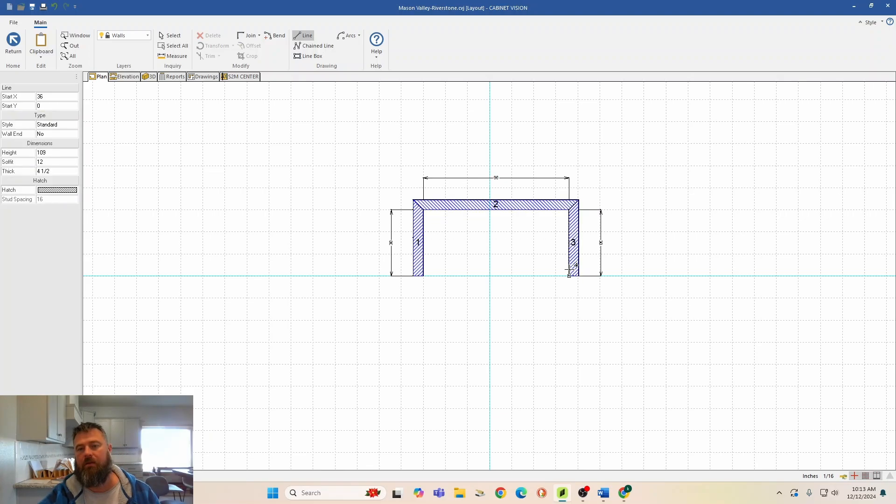
pyautogui.click(13, 43)
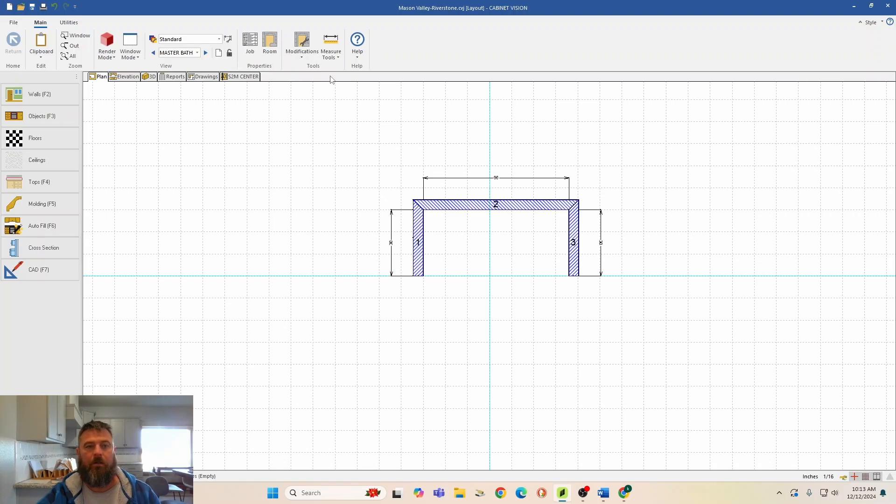
pyautogui.click(293, 54)
pyautogui.click(330, 139)
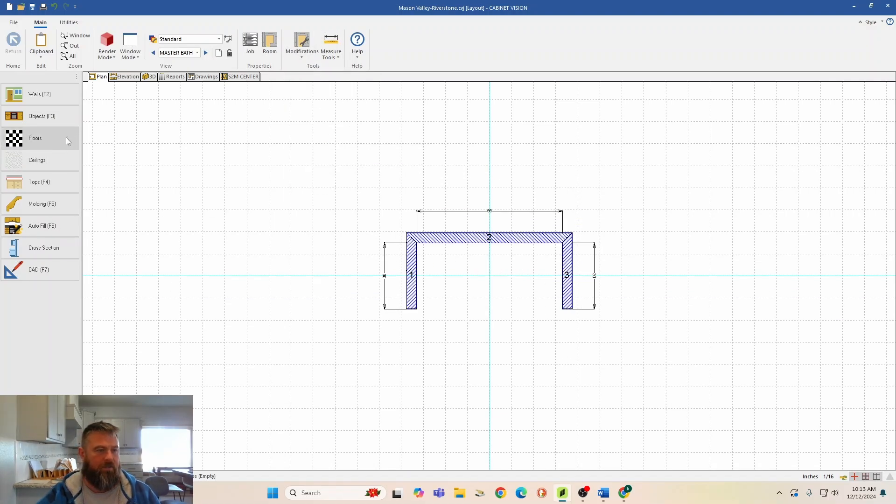
# - Show the Wall 2 elevation and place a Base-34 1/2H cabinet against the wall's left end
pyautogui.hotkey('ctrl', 'Tab')
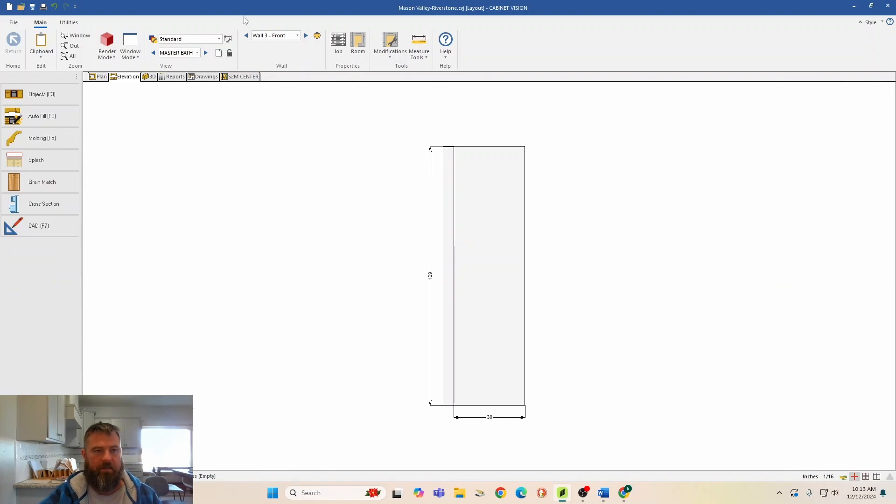
pyautogui.click(306, 34)
pyautogui.click(306, 35)
pyautogui.click(44, 93)
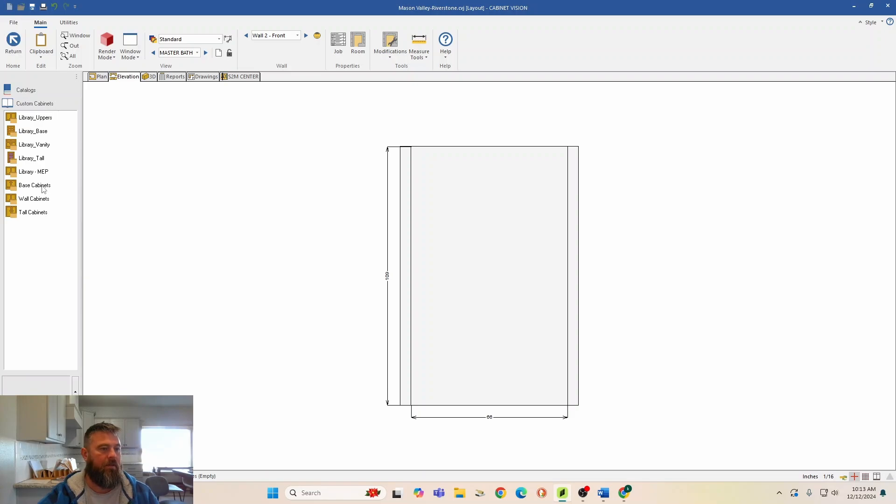
pyautogui.click(34, 188)
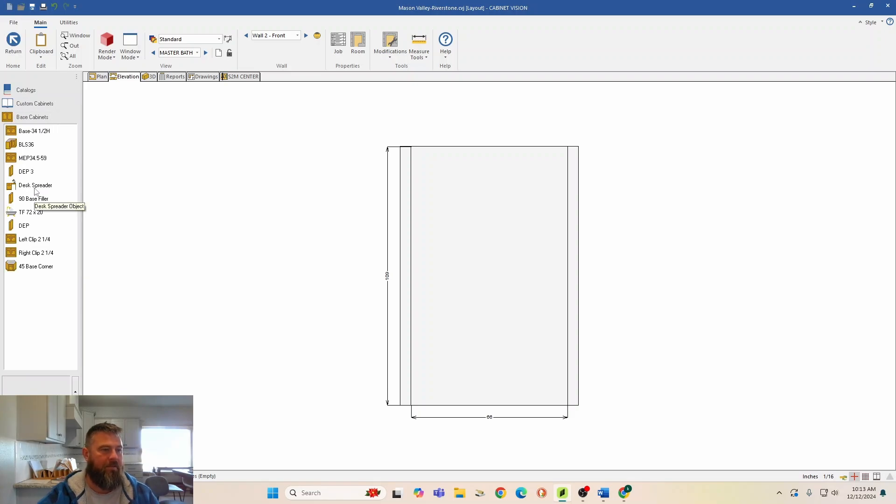
pyautogui.click(32, 130)
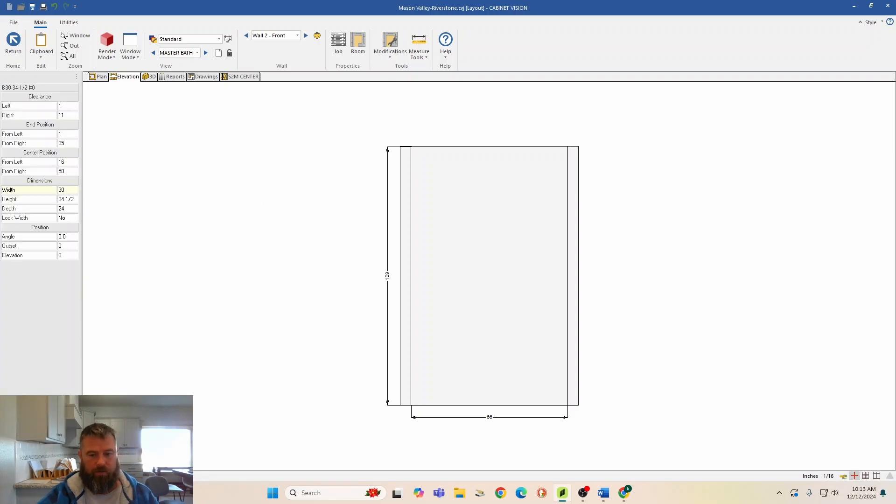
pyautogui.click(395, 327)
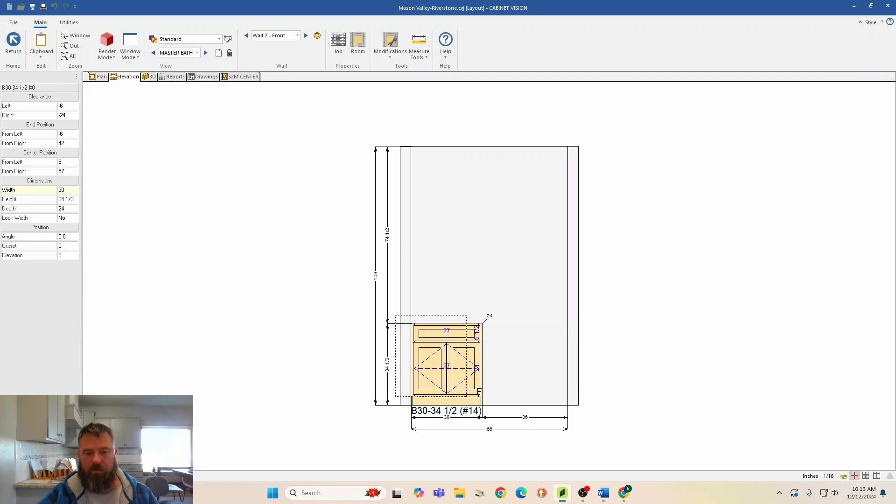
pyautogui.click(515, 329)
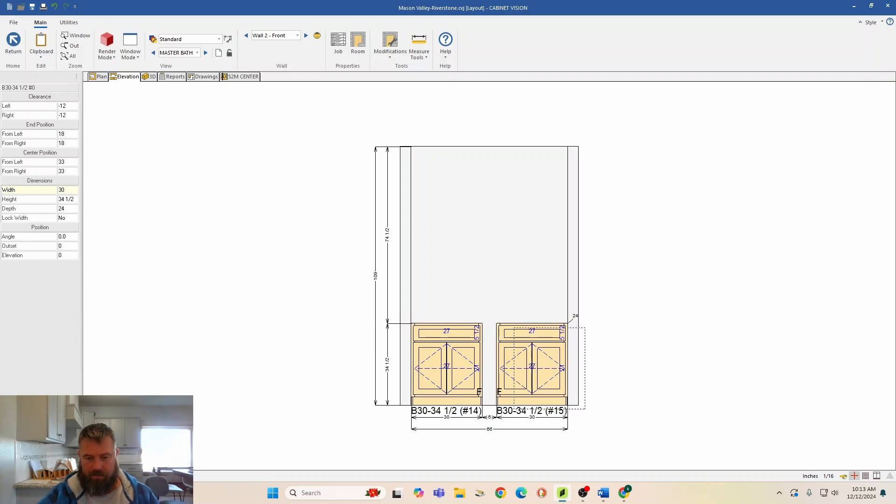
pyautogui.press('Escape')
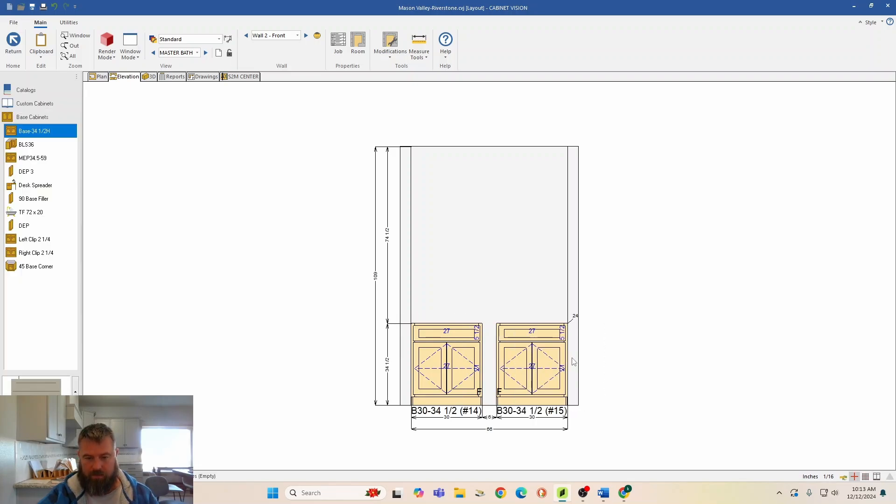
pyautogui.click(542, 383)
pyautogui.press('Delete')
# - Set the Wall 2 base cabinet's width to 24 and its height to 35
pyautogui.click(418, 365)
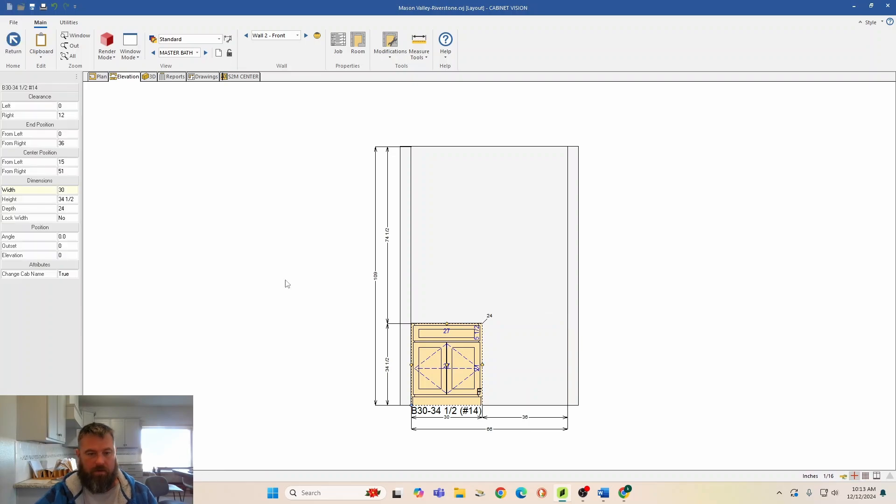
pyautogui.click(71, 191)
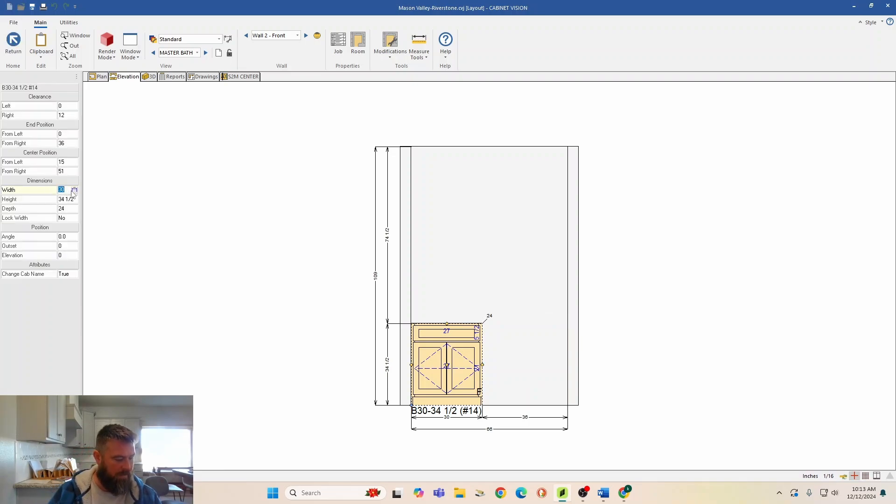
pyautogui.write('24')
pyautogui.press('Return')
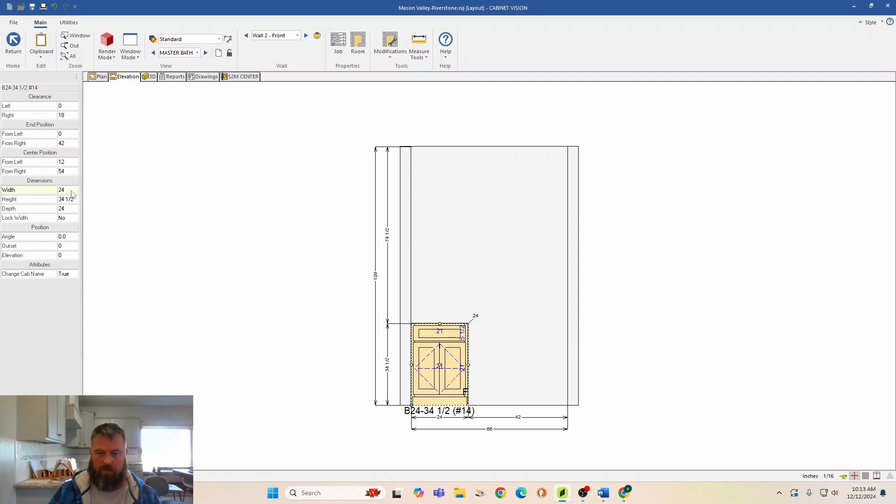
pyautogui.click(71, 200)
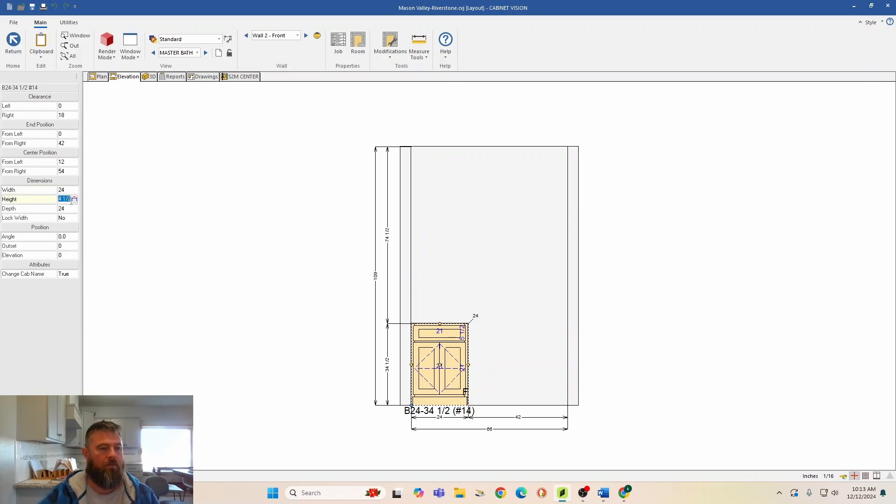
pyautogui.write('35')
pyautogui.press('Return')
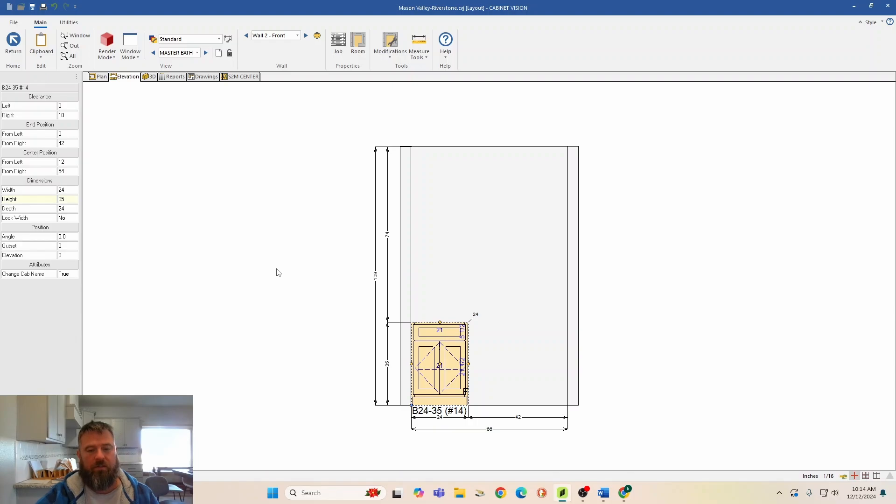
# - Open the 24-inch base cabinet on Wall 2 for section editing
pyautogui.scroll(5, 478, 381)
pyautogui.scroll(-2, 478, 365)
pyautogui.scroll(-2, 479, 365)
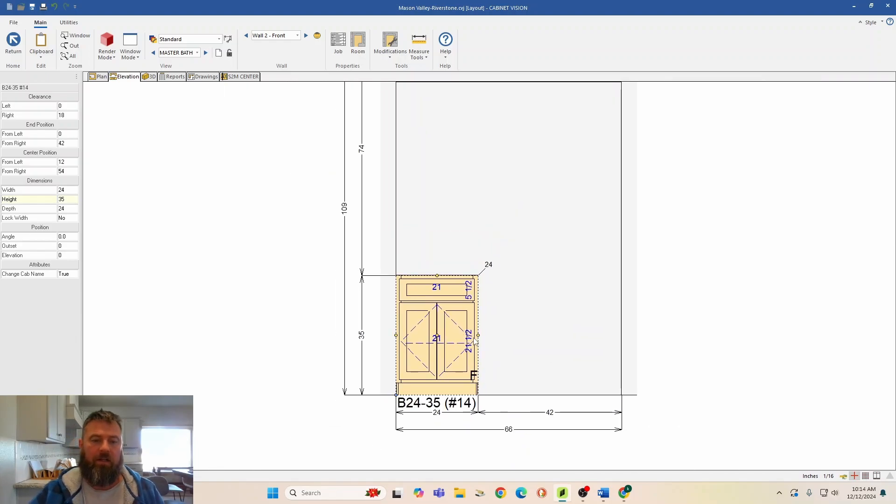
pyautogui.rightClick(436, 346)
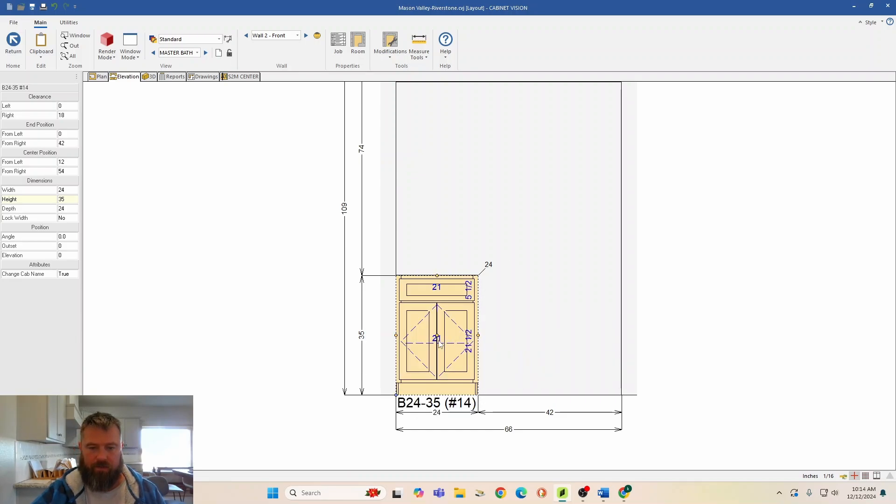
pyautogui.doubleClick(438, 343)
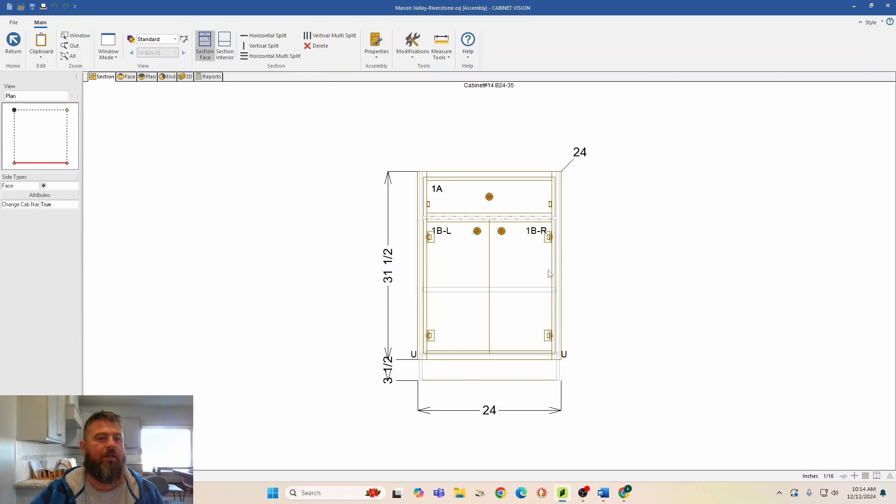
# - Change the top drawer front's door style to MDF Slab Shaker
pyautogui.rightClick(448, 200)
pyautogui.click(460, 178)
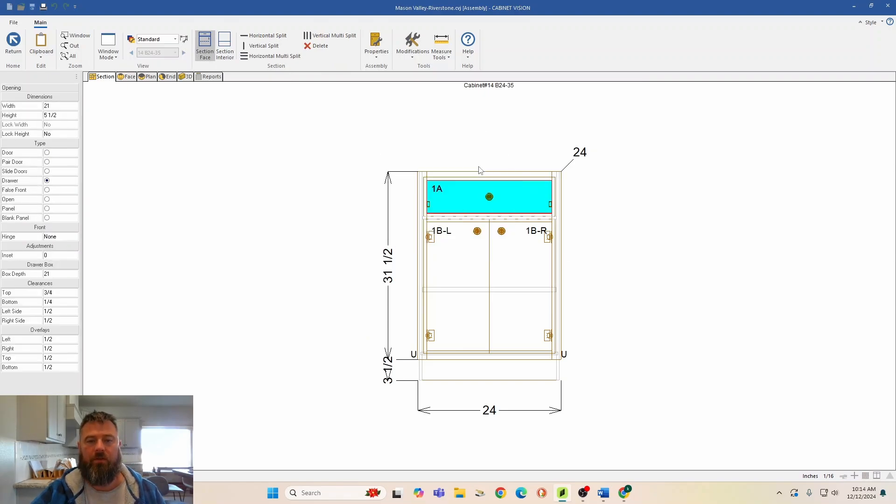
pyautogui.click(463, 215)
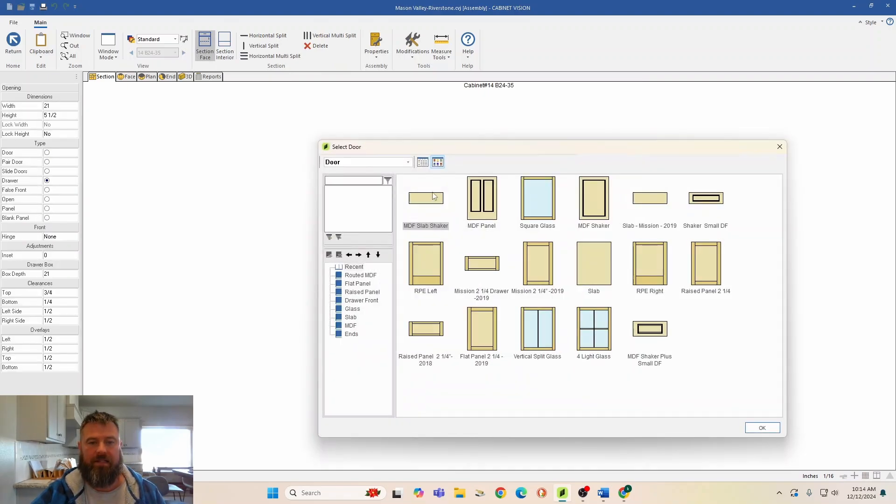
pyautogui.doubleClick(551, 271)
pyautogui.click(588, 264)
pyautogui.click(588, 264)
pyautogui.click(575, 285)
pyautogui.click(574, 357)
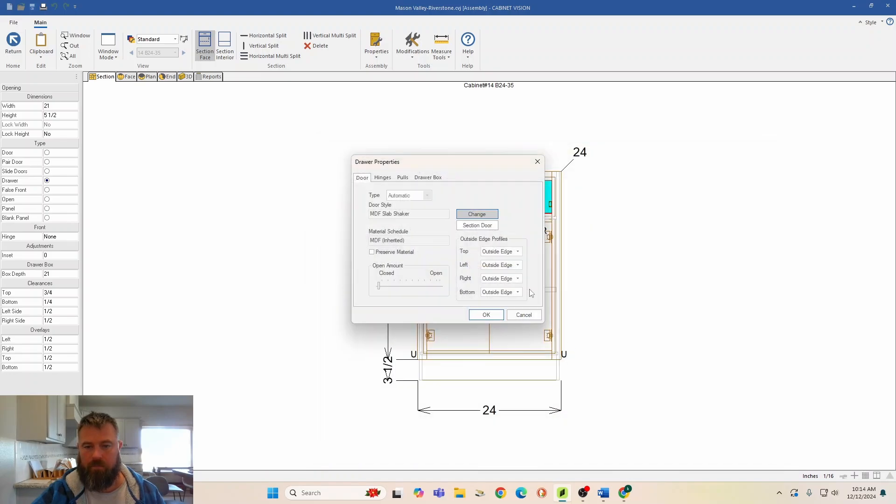
pyautogui.click(487, 318)
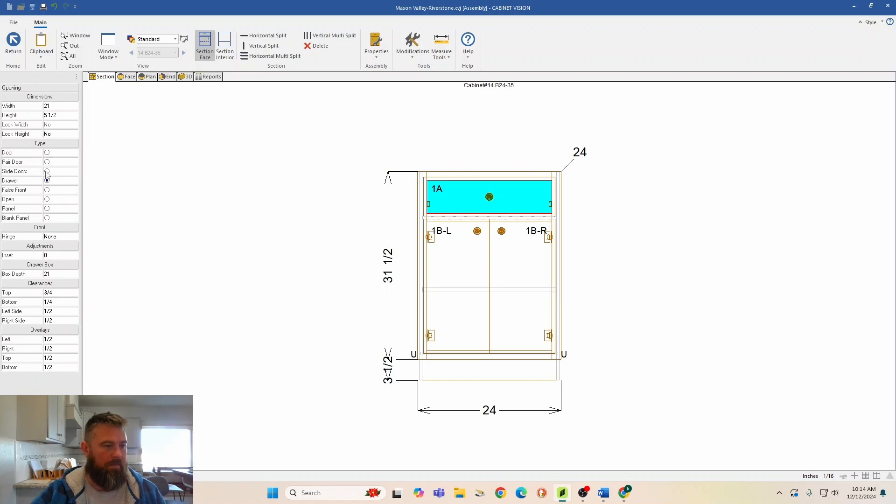
# - Change the top drawer opening to a False Front and set the width of the rail below it to 2
pyautogui.click(58, 190)
pyautogui.click(456, 219)
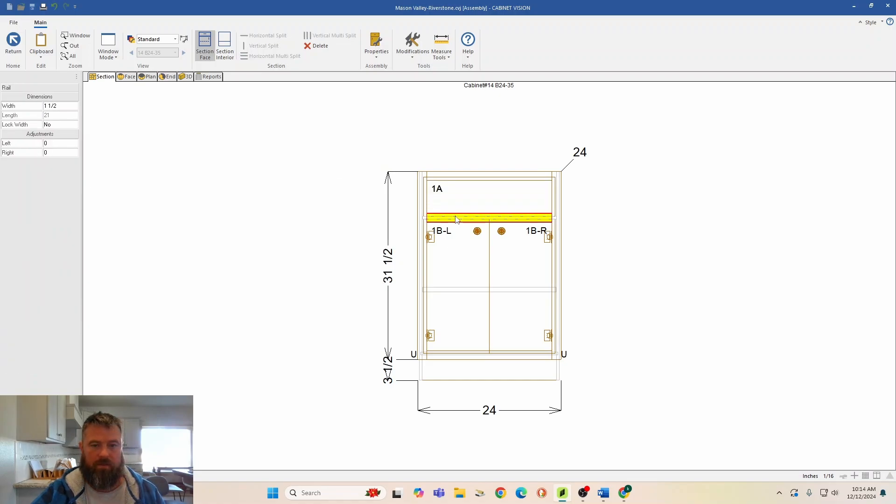
pyautogui.click(56, 105)
pyautogui.write('2')
pyautogui.press('Return')
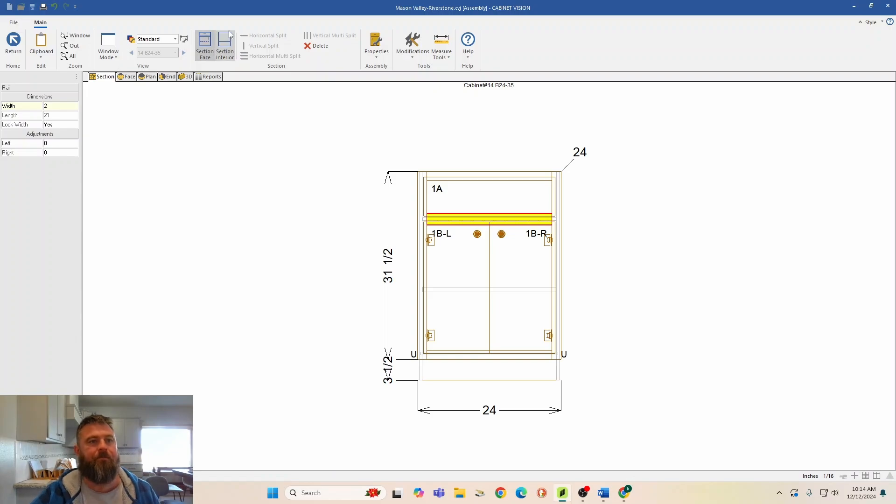
# - Delete the drawer stretcher and the adjustable shelf from the cabinet's interior, and return to the Wall 2 elevation
pyautogui.click(224, 46)
pyautogui.click(454, 220)
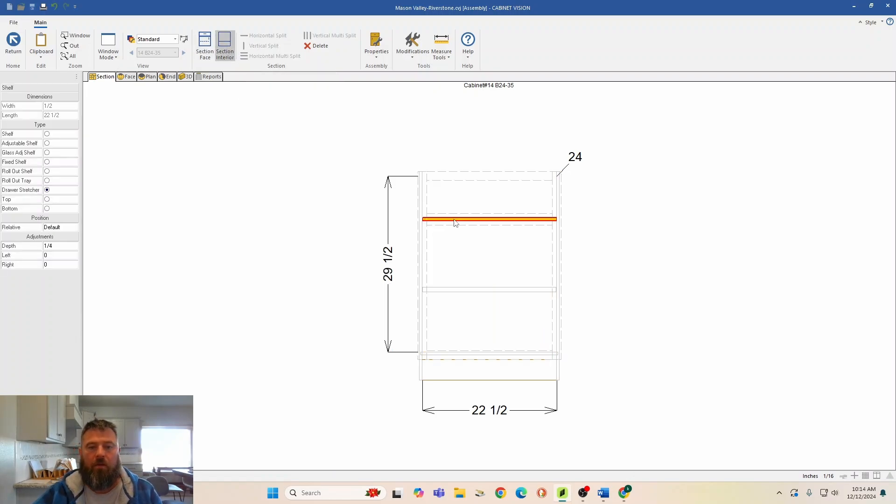
pyautogui.press('Escape')
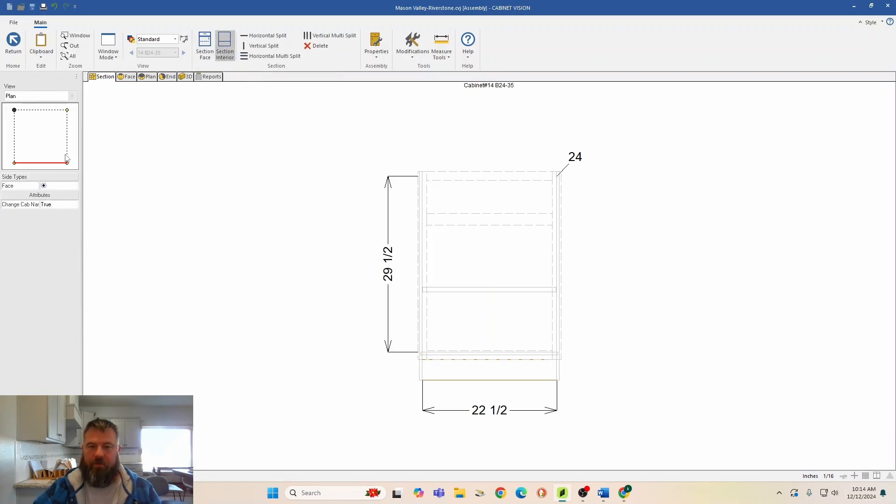
pyautogui.click(511, 289)
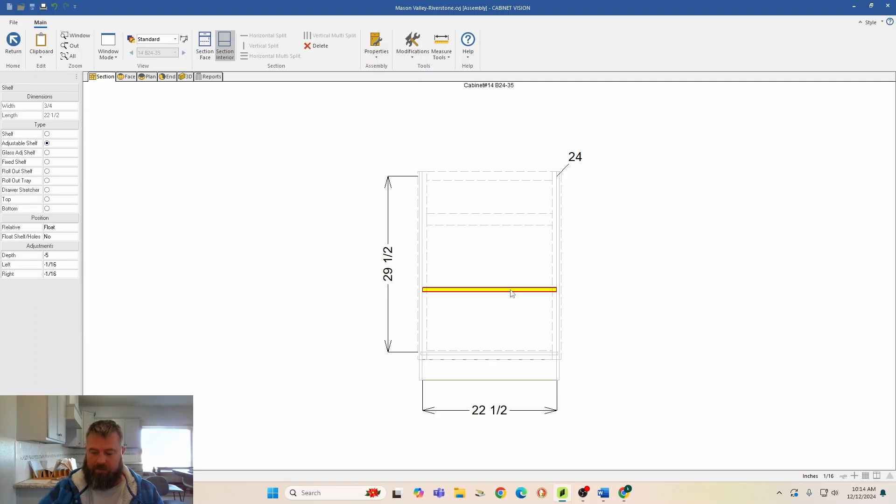
pyautogui.press('Delete')
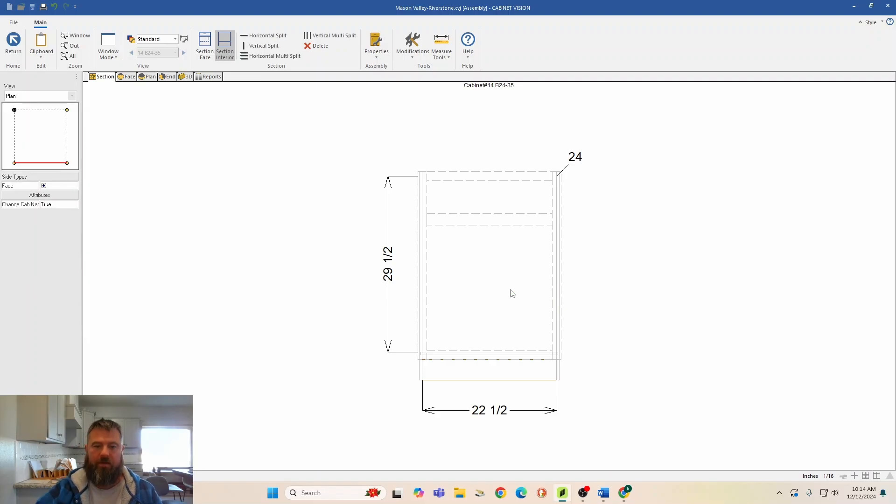
pyautogui.click(14, 46)
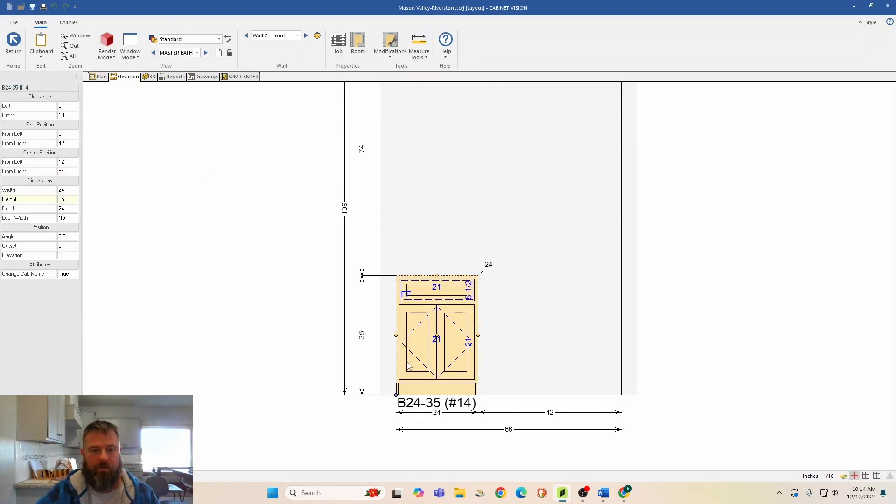
# - Give the cabinet's false front the MDF Slab Shaker style with Route Path set to None, and return to the elevation
pyautogui.click(439, 324)
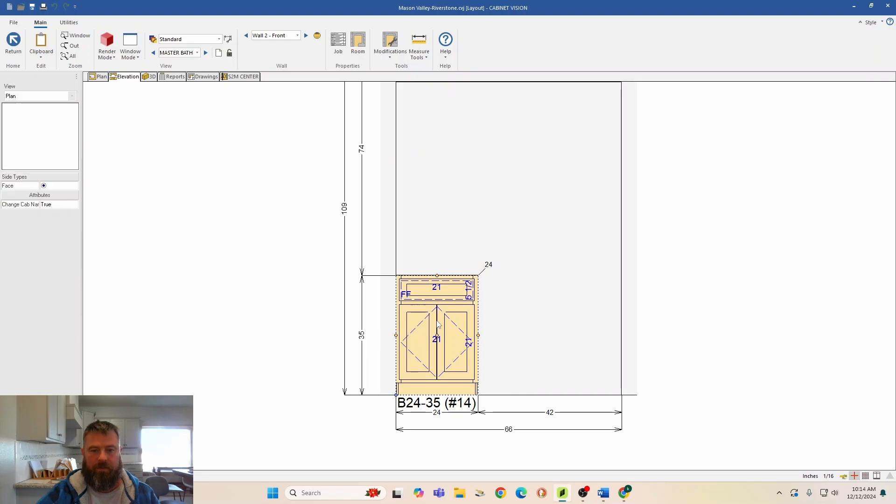
pyautogui.doubleClick(439, 325)
pyautogui.click(513, 176)
pyautogui.doubleClick(511, 184)
pyautogui.click(485, 218)
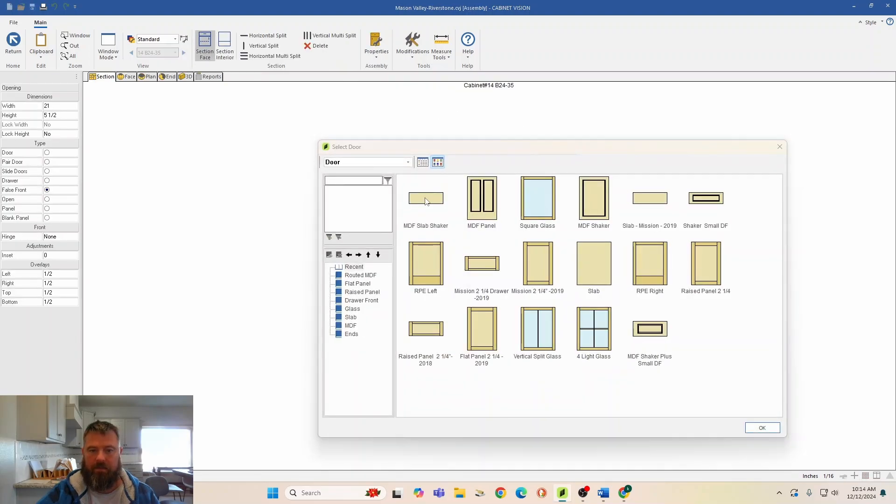
pyautogui.doubleClick(425, 201)
pyautogui.click(574, 262)
pyautogui.click(574, 262)
pyautogui.click(573, 271)
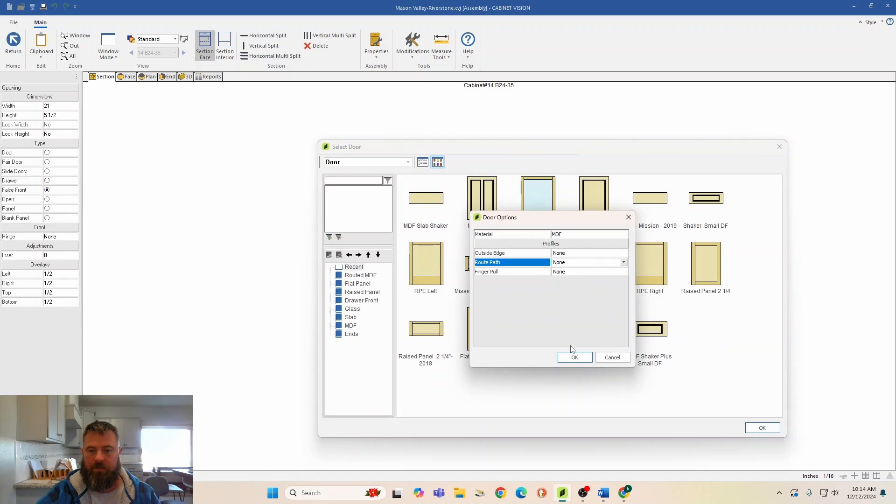
pyautogui.click(574, 357)
pyautogui.click(493, 318)
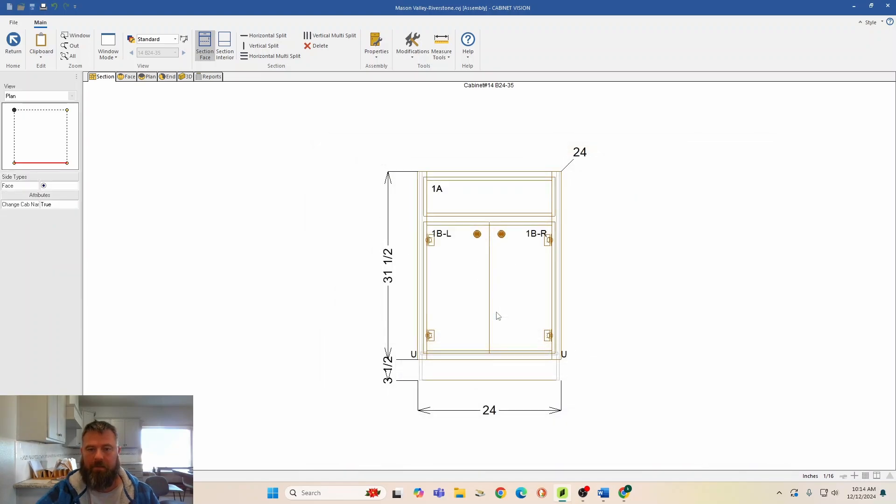
pyautogui.click(13, 47)
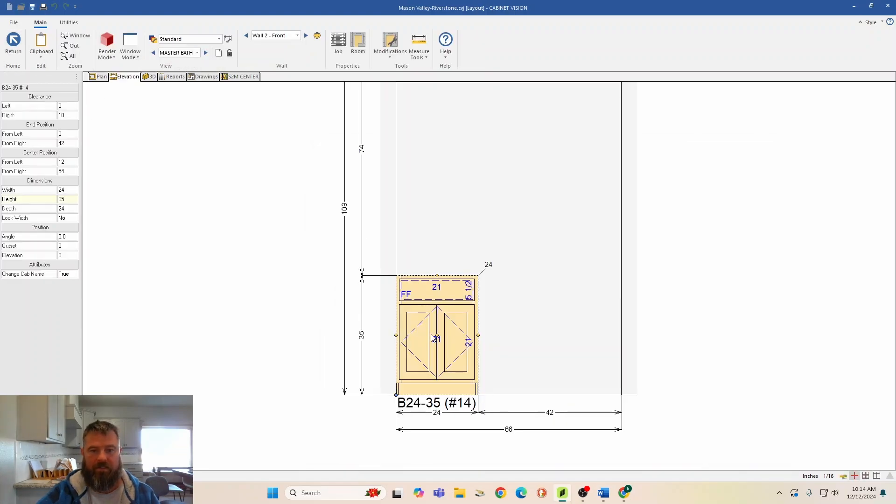
# - Set the base cabinet's depth to 21
pyautogui.scroll(1, 433, 338)
pyautogui.scroll(1, 438, 335)
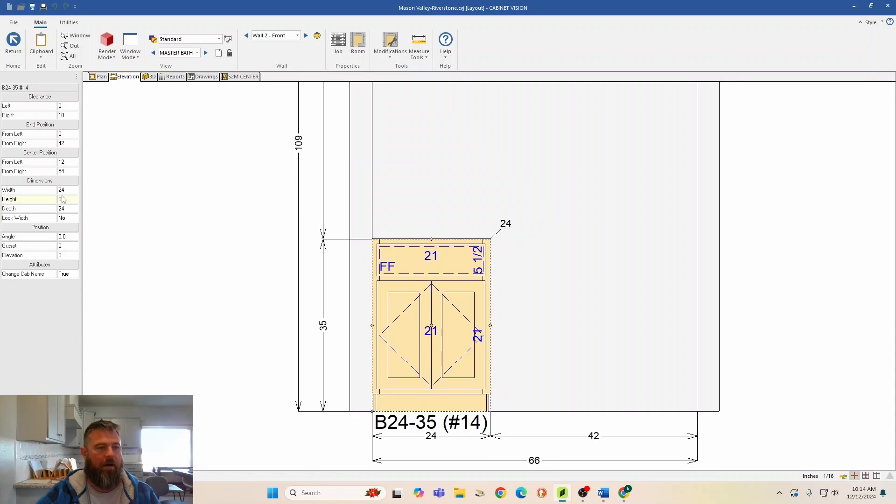
pyautogui.click(62, 210)
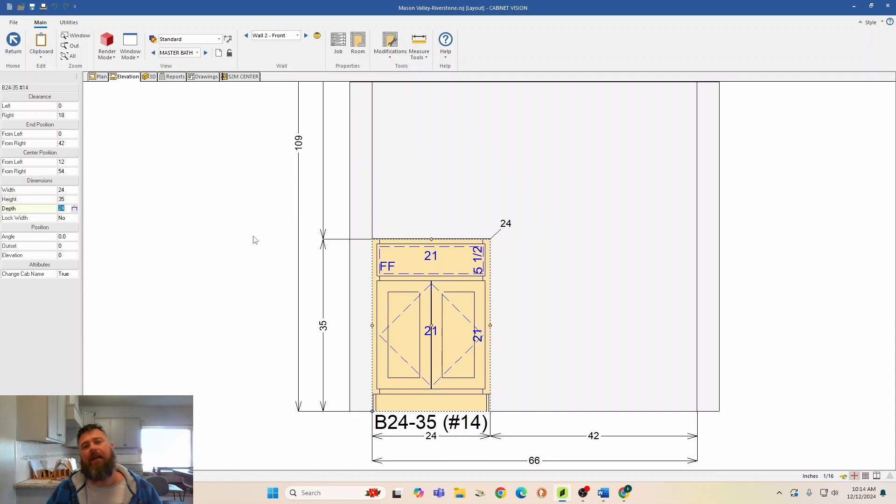
pyautogui.write('21')
pyautogui.press('Return')
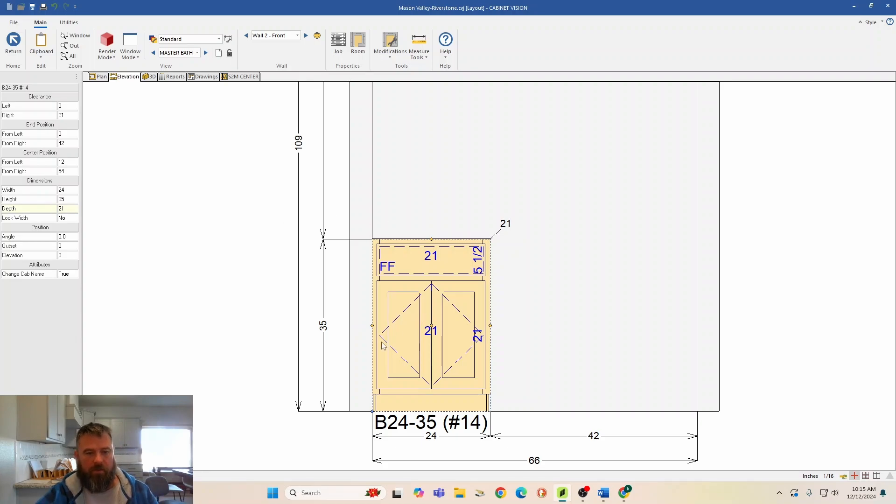
# - Try to rename the base cabinet VS24 in its assembly properties
pyautogui.rightClick(415, 314)
pyautogui.click(435, 271)
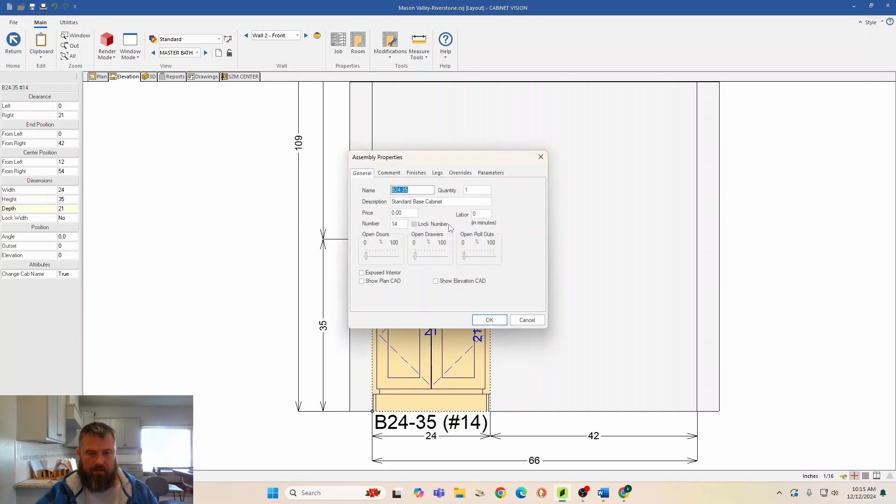
pyautogui.write('VS24')
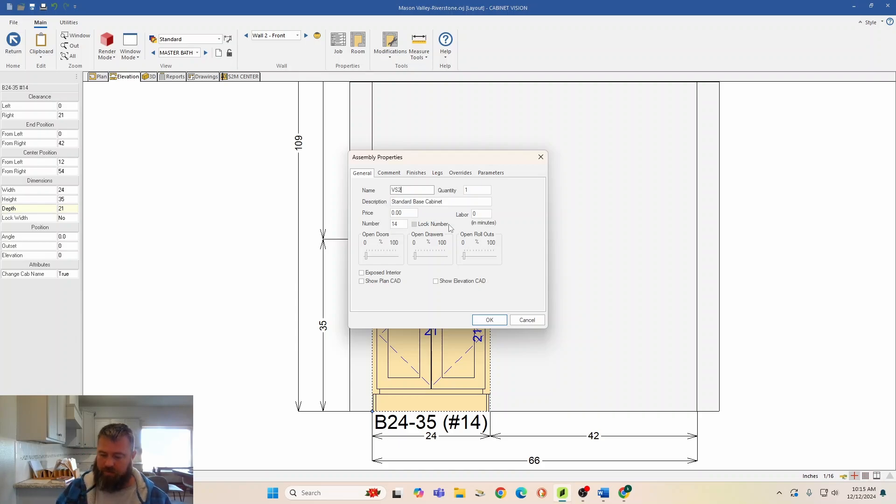
pyautogui.click(495, 321)
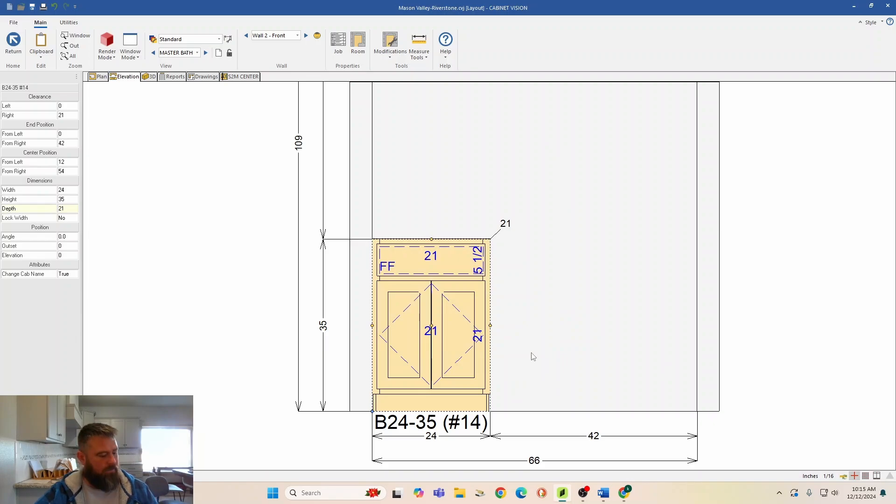
pyautogui.rightClick(396, 327)
pyautogui.click(617, 221)
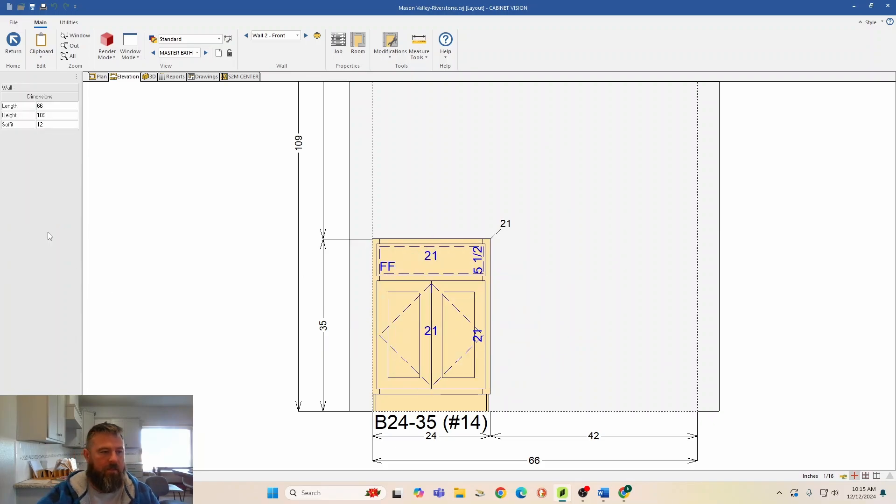
# - Set the base cabinet's Change Cab Name attribute to False and rename the cabinet VS24
pyautogui.click(420, 367)
pyautogui.doubleClick(73, 275)
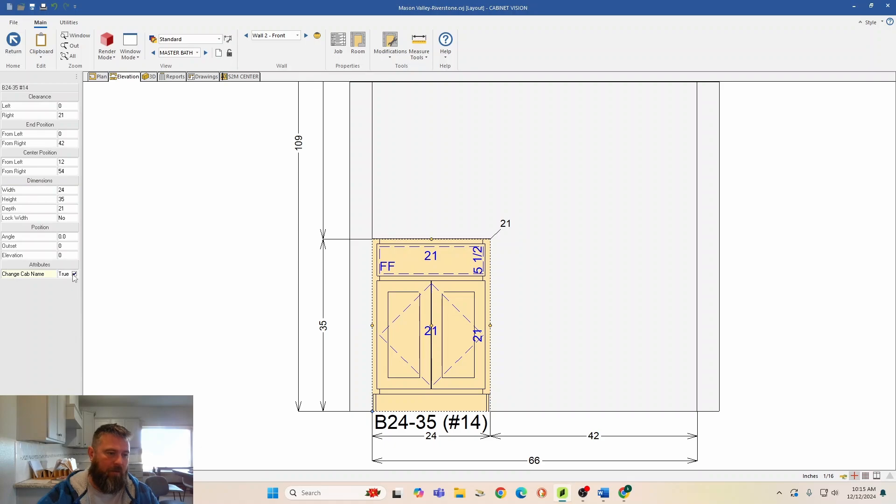
pyautogui.rightClick(391, 326)
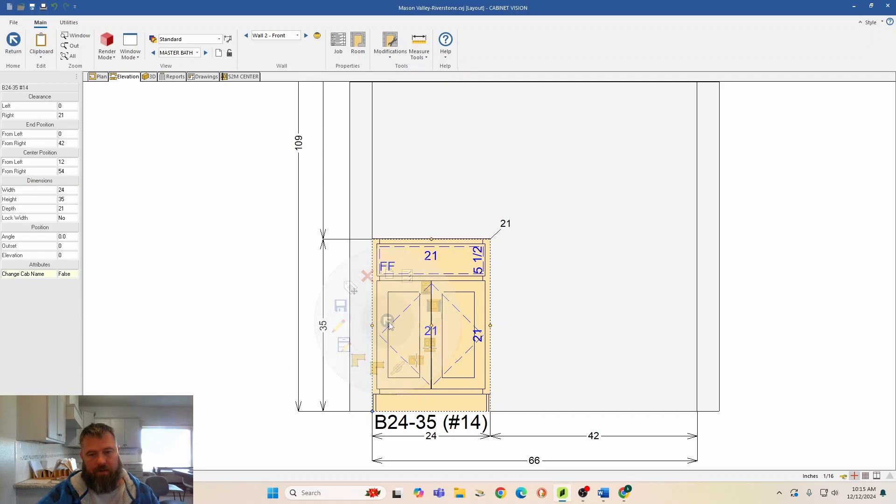
pyautogui.click(409, 275)
pyautogui.write('VS')
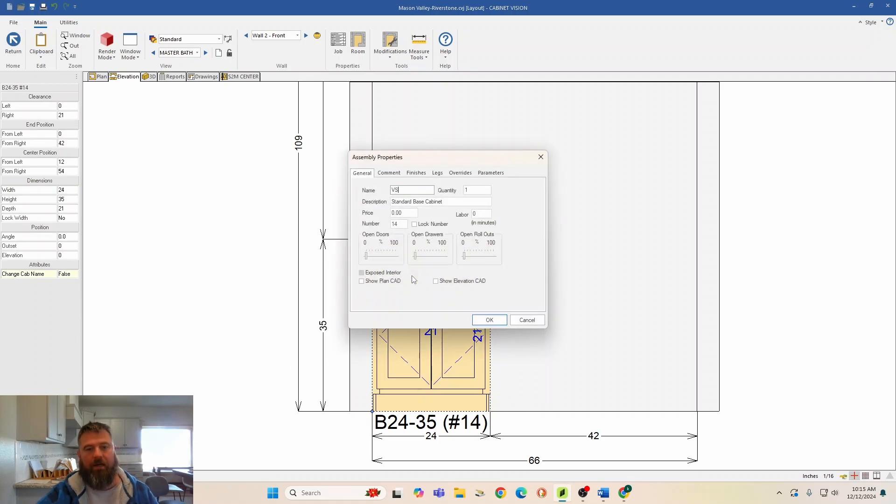
pyautogui.write('24')
pyautogui.press('Return')
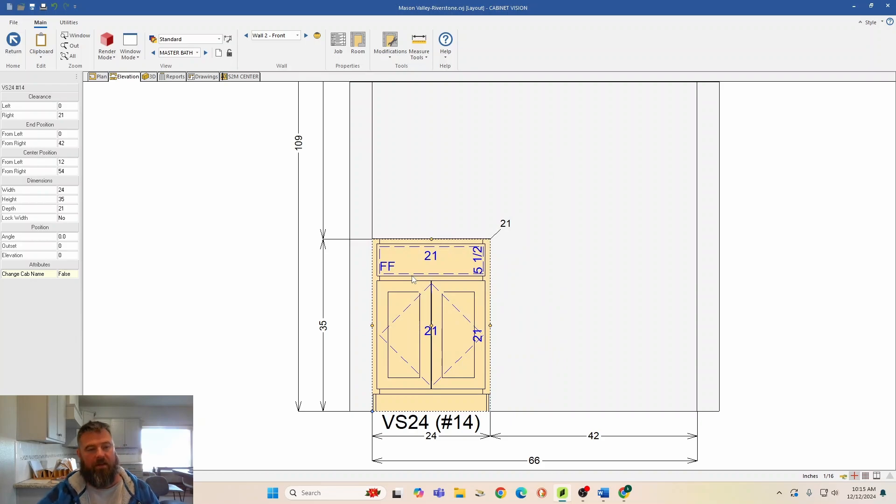
# - Copy the VS24 cabinet to the right end of Wall 2
pyautogui.rightClick(428, 288)
pyautogui.click(431, 235)
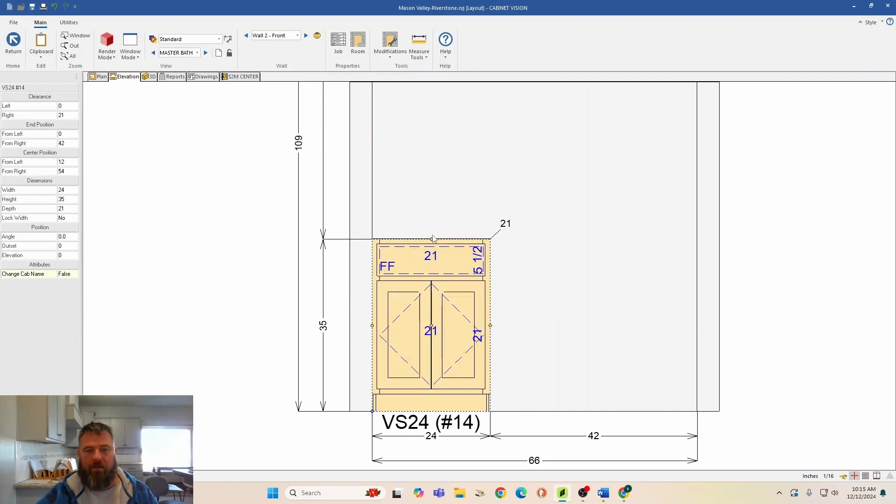
pyautogui.click(661, 341)
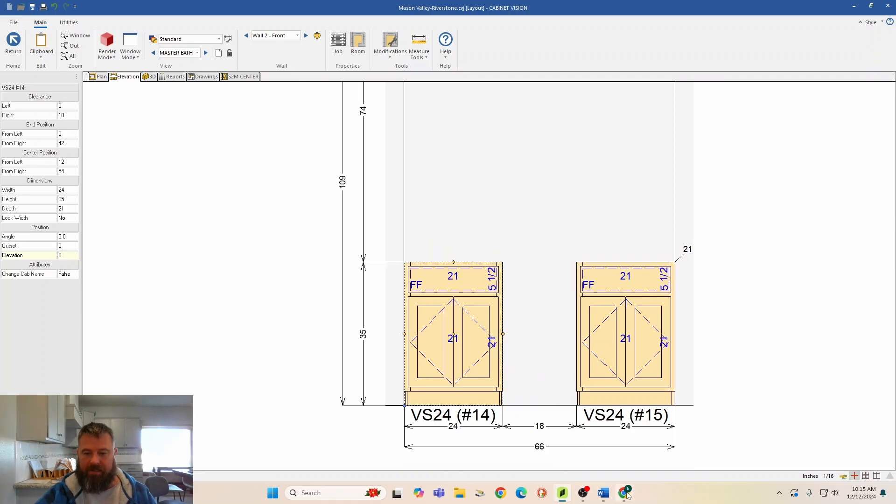
# - Check the master bath vanity on the floor plan and copy the VS24 cabinet into the gap between the two sink cabinets
pyautogui.hotkey('alt', 'Tab')
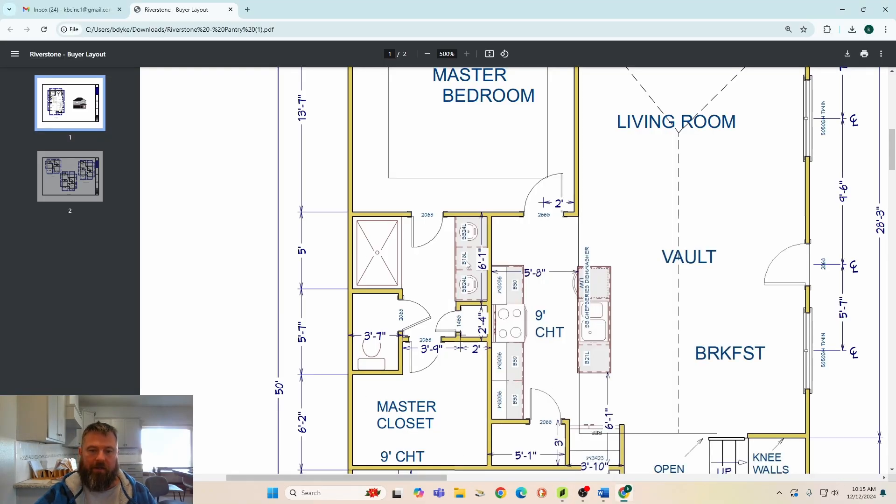
pyautogui.click(569, 497)
pyautogui.rightClick(453, 333)
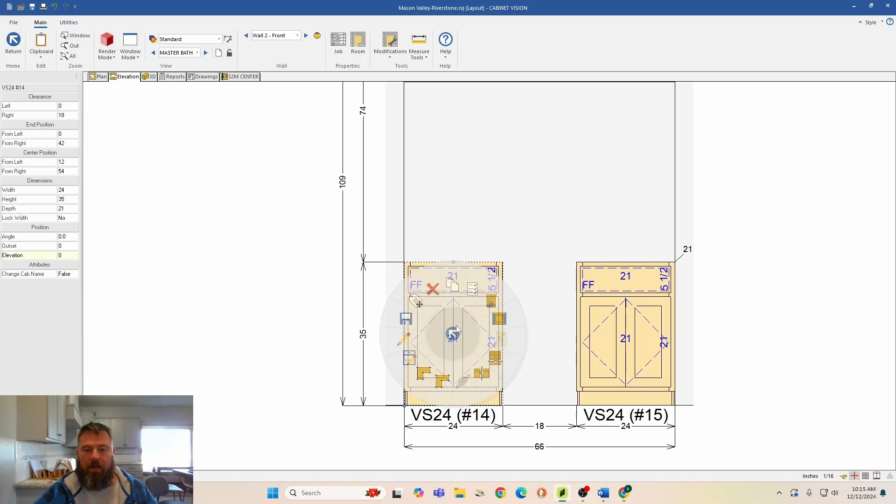
pyautogui.click(460, 285)
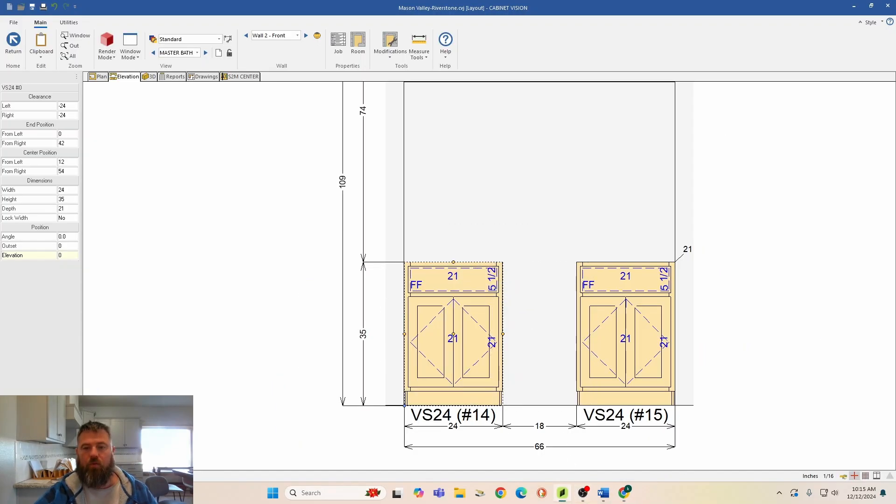
pyautogui.press('Escape')
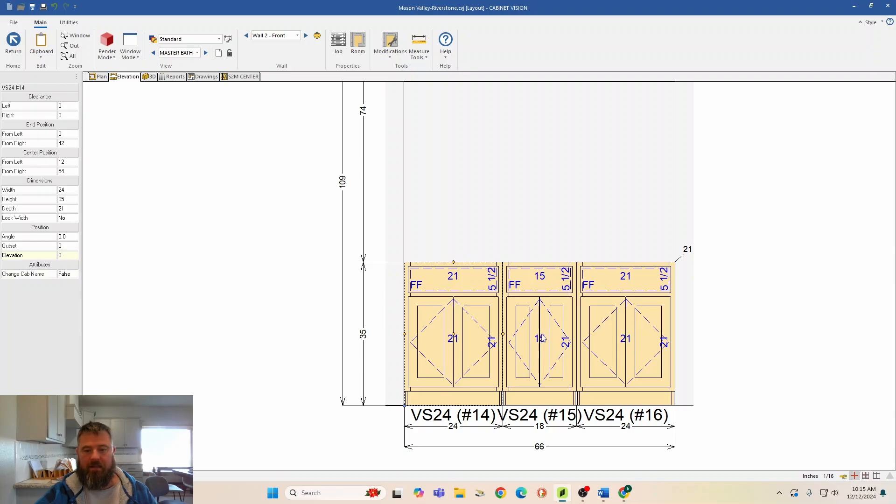
# - Erase all face and interior parts of the middle vanity cabinet and split its opening horizontally into 3 equal drawers
pyautogui.doubleClick(541, 317)
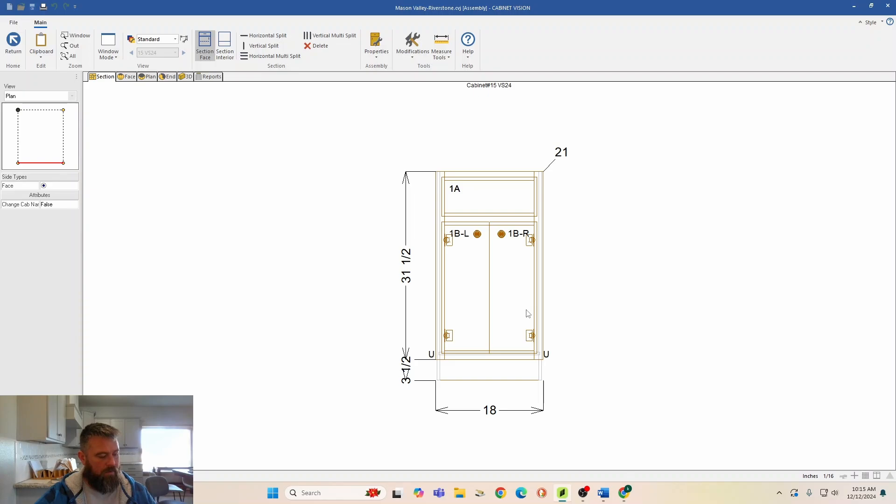
pyautogui.click(315, 48)
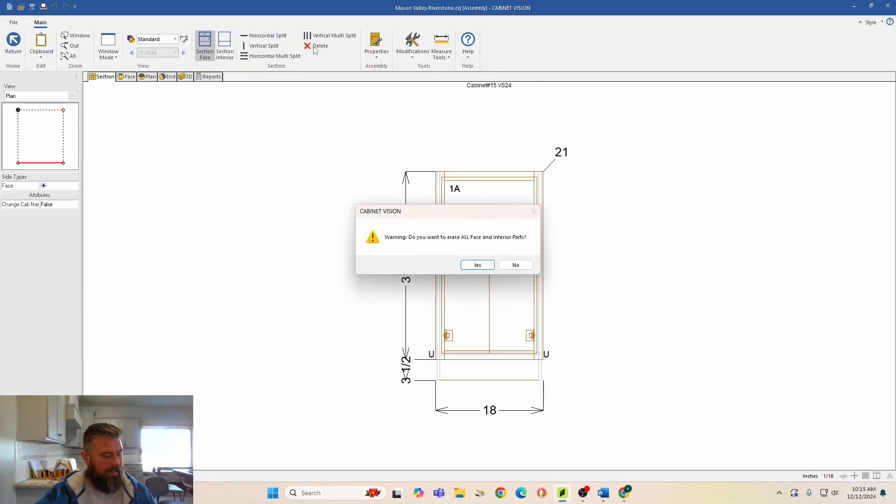
pyautogui.click(486, 269)
pyautogui.click(487, 282)
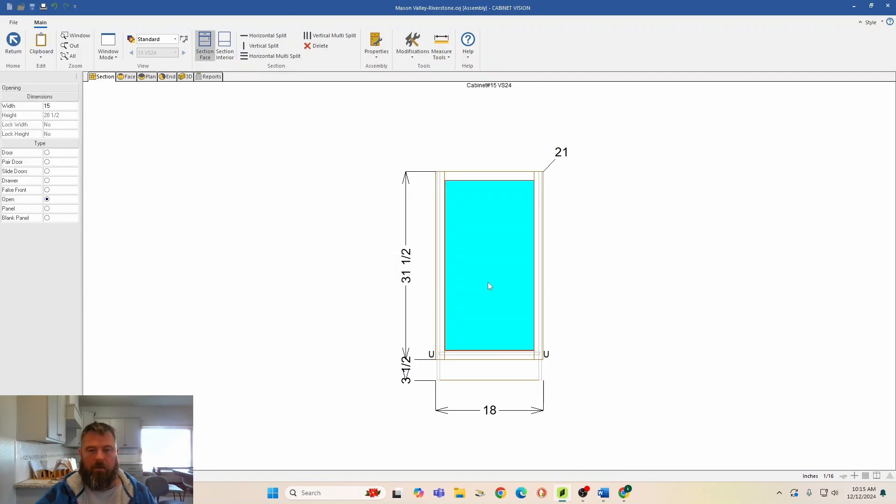
pyautogui.click(273, 56)
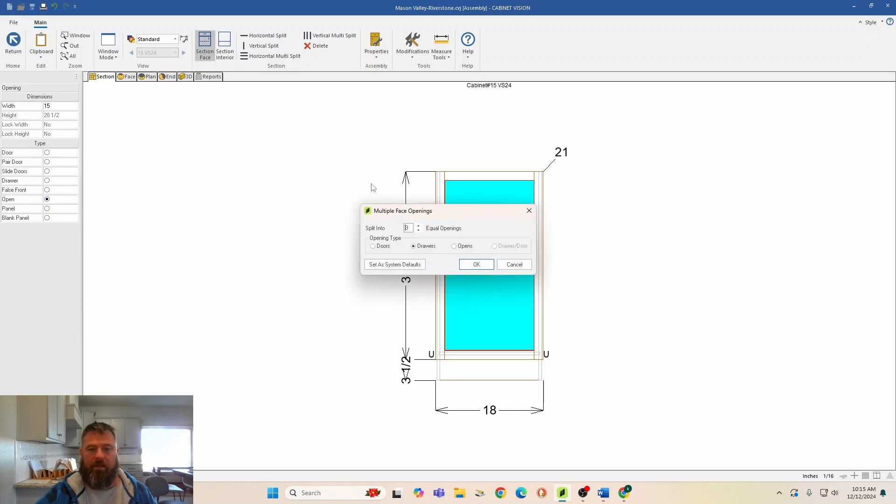
pyautogui.click(477, 265)
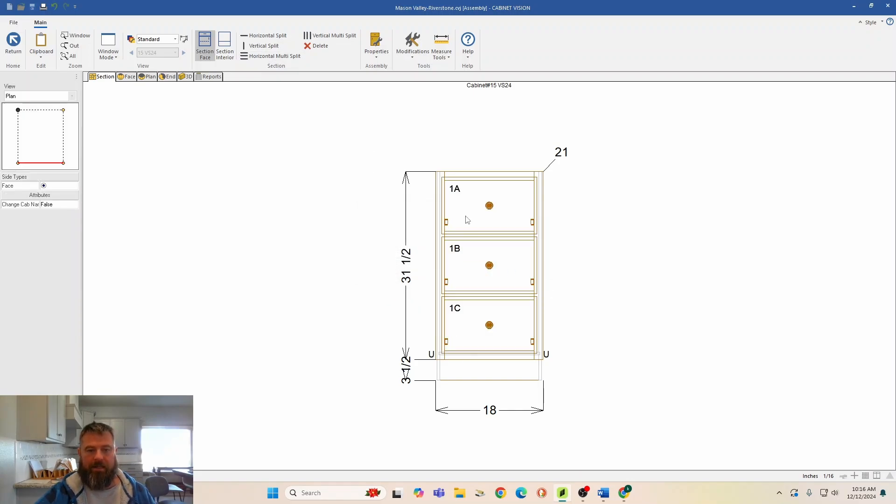
# - Set the top drawer opening's height to 5 1/2 in the middle cabinet
pyautogui.click(474, 204)
pyautogui.click(53, 115)
pyautogui.write('5')
pyautogui.press('Return')
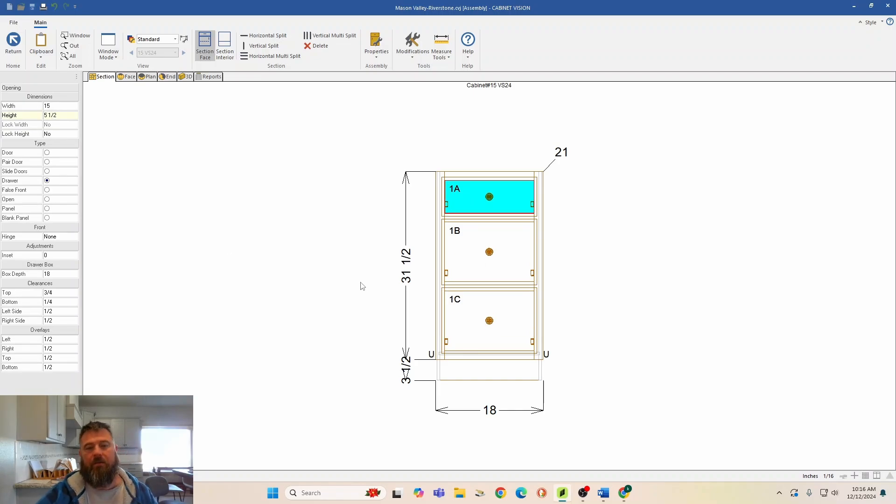
# - Set the width of both rails between the three drawers to 2
pyautogui.click(501, 219)
pyautogui.click(60, 108)
pyautogui.write('2')
pyautogui.press('Return')
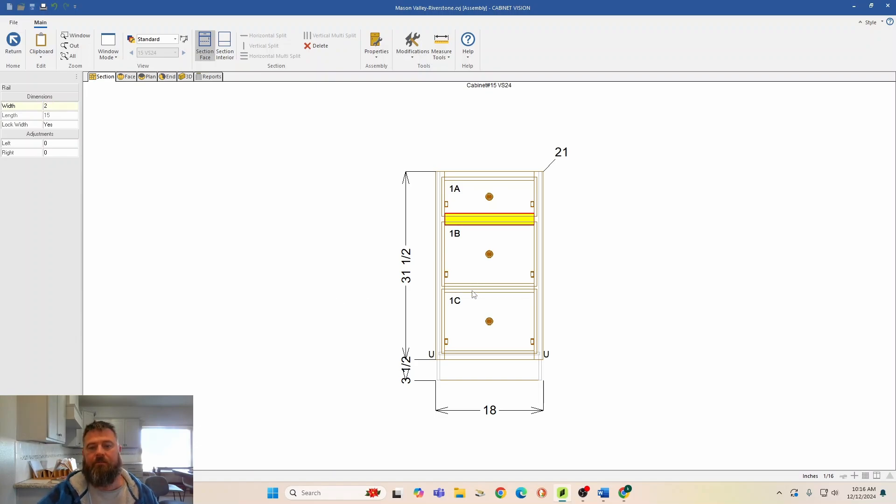
pyautogui.click(473, 290)
pyautogui.click(57, 106)
pyautogui.write('2')
pyautogui.press('Return')
# - Change the top drawer front to MDF Slab Shaker with its Route Path set to None, and return to the room layout
pyautogui.rightClick(488, 195)
pyautogui.click(487, 193)
pyautogui.click(478, 214)
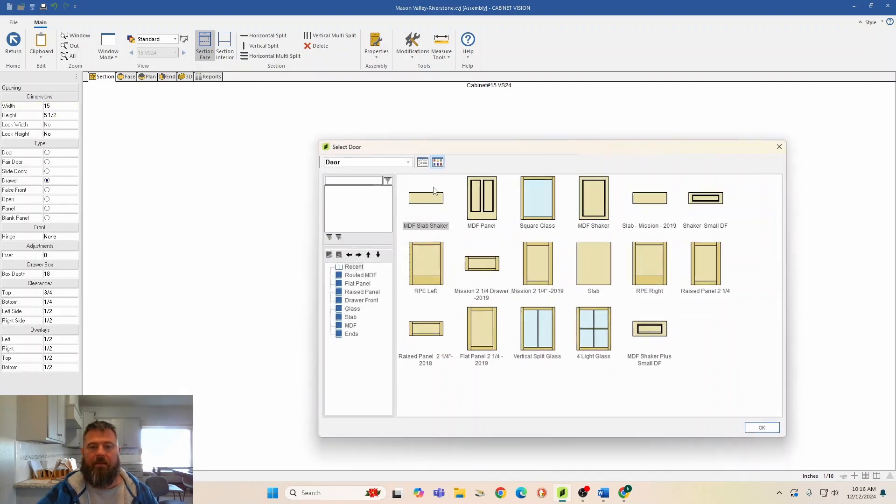
pyautogui.doubleClick(433, 192)
pyautogui.click(578, 262)
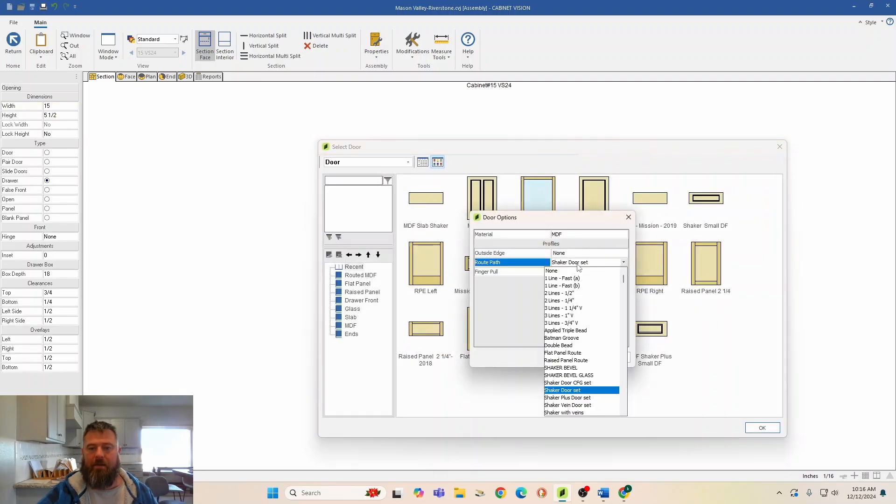
pyautogui.click(579, 271)
pyautogui.click(574, 357)
pyautogui.click(486, 314)
pyautogui.click(13, 44)
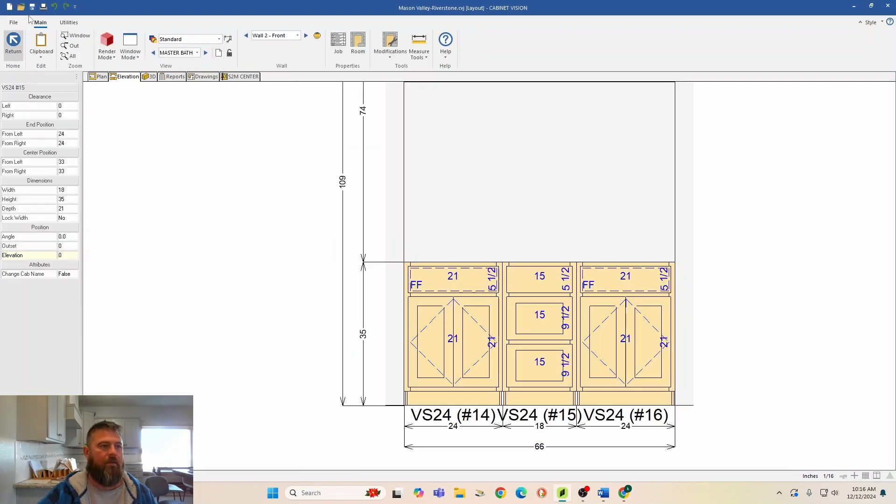
# - Rename the middle drawer cabinet V3D18 and make its comment read MR 2, FINGER PULLS
pyautogui.rightClick(538, 337)
pyautogui.click(553, 282)
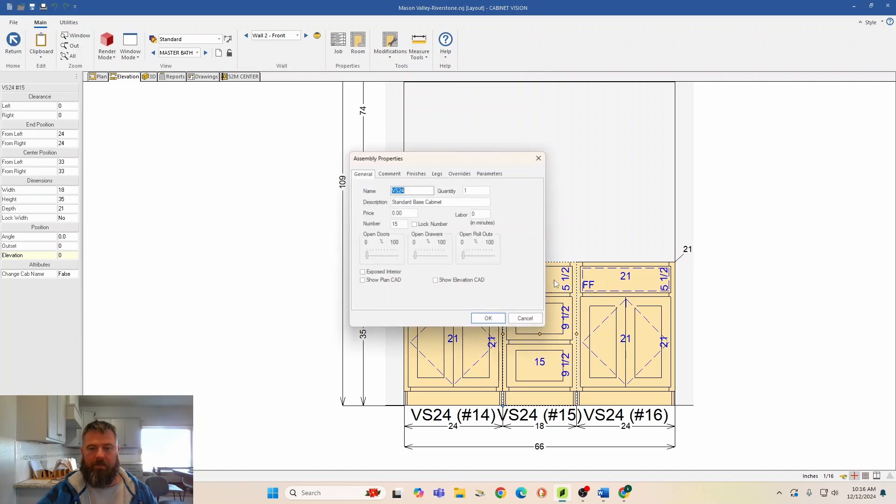
pyautogui.write('V3D18')
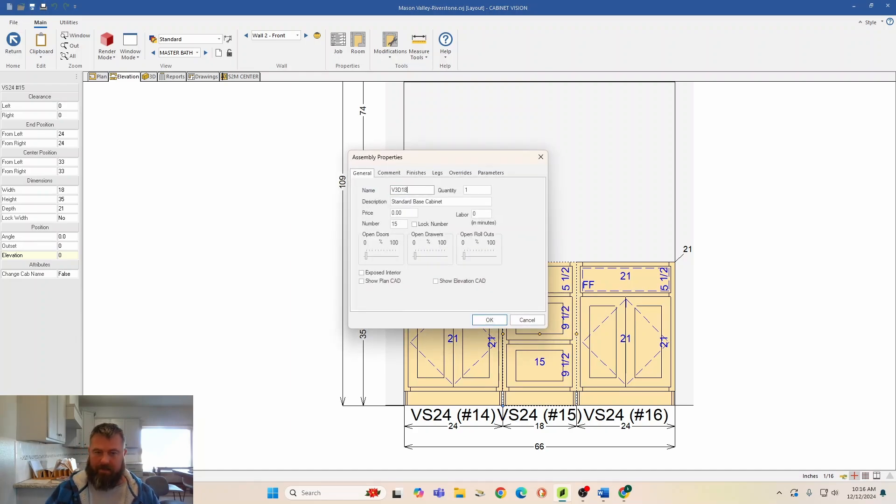
pyautogui.click(389, 172)
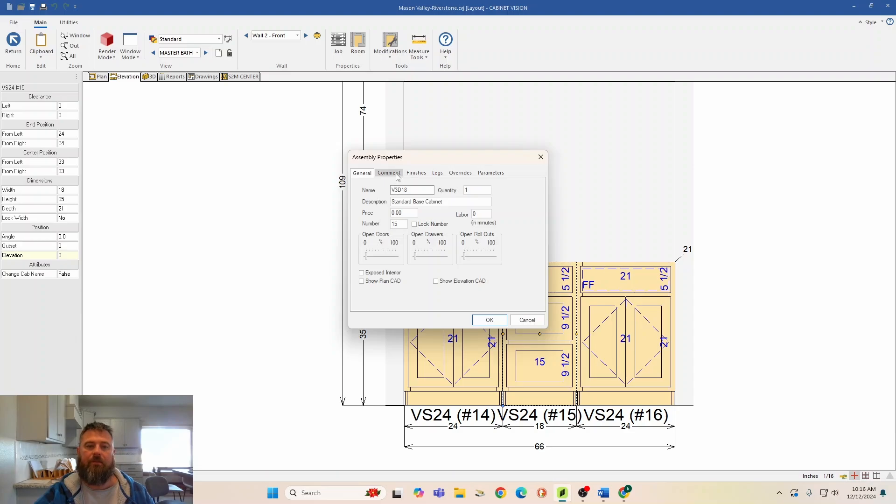
pyautogui.write('MR 2')
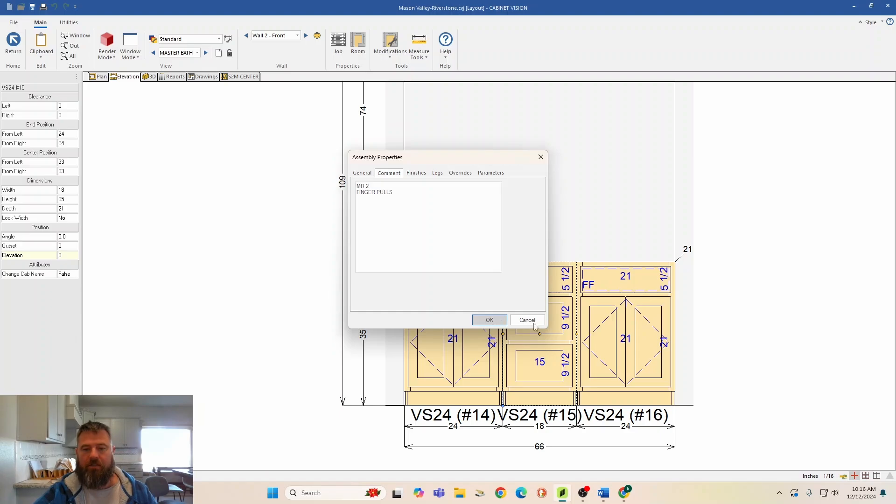
pyautogui.click(490, 320)
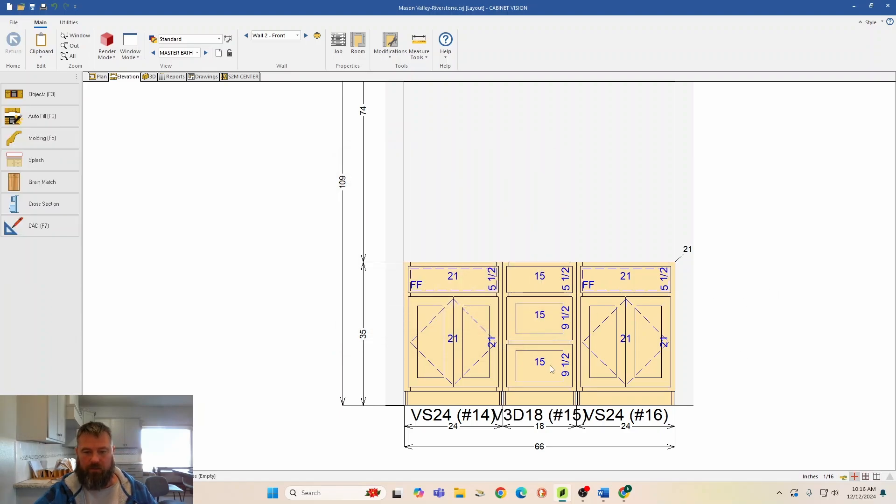
# - Add the CAD text label MASTER BATH below the vanity in the plan view
pyautogui.click(98, 77)
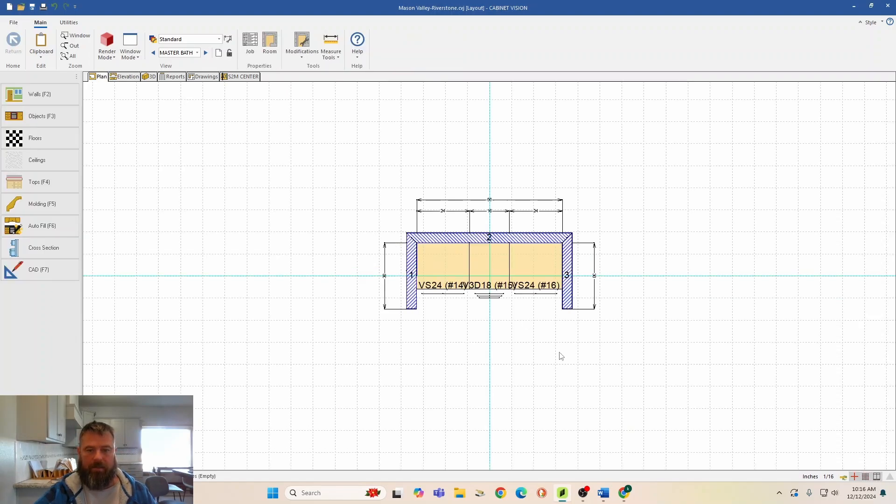
pyautogui.click(52, 268)
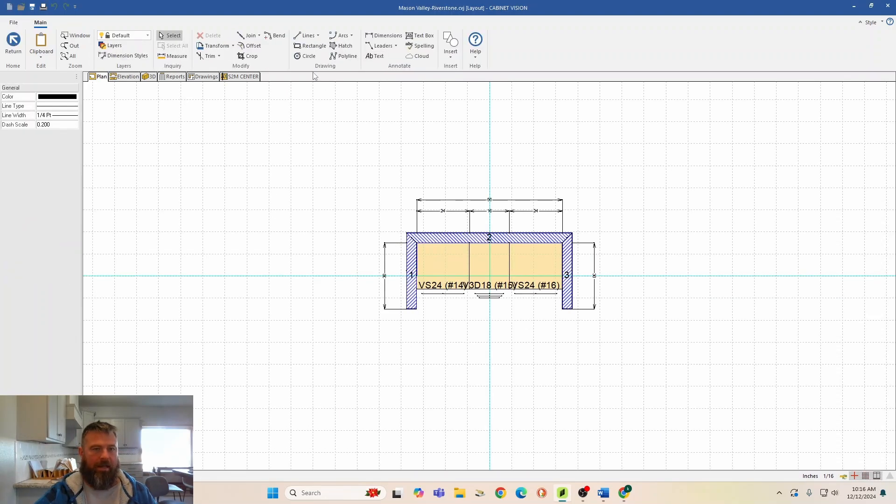
pyautogui.click(376, 56)
pyautogui.click(466, 344)
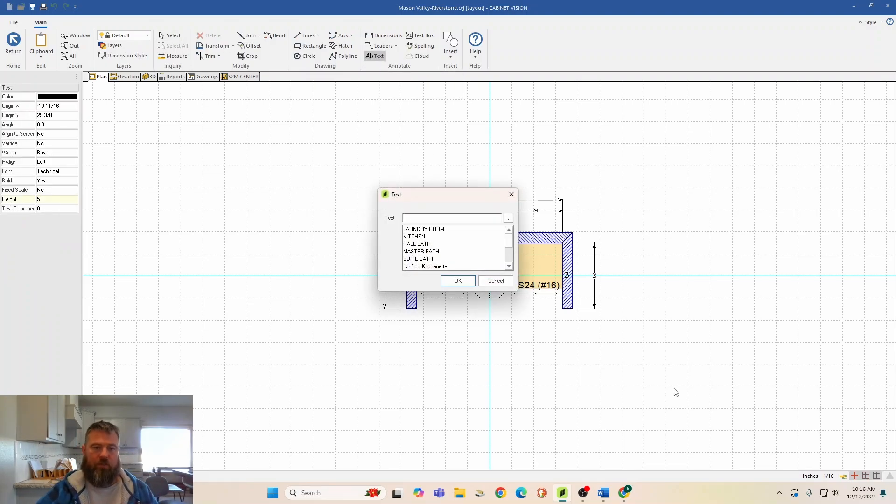
pyautogui.scroll(-2, 448, 246)
pyautogui.scroll(1, 421, 265)
pyautogui.scroll(1, 422, 261)
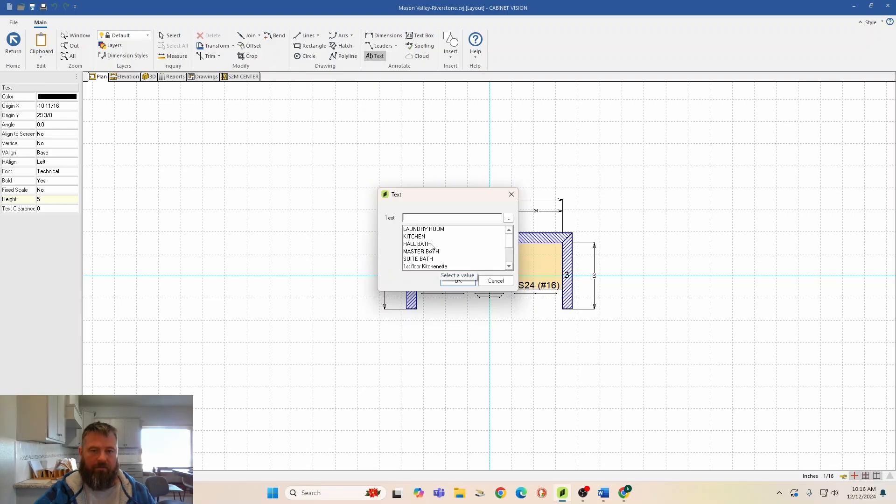
pyautogui.click(425, 252)
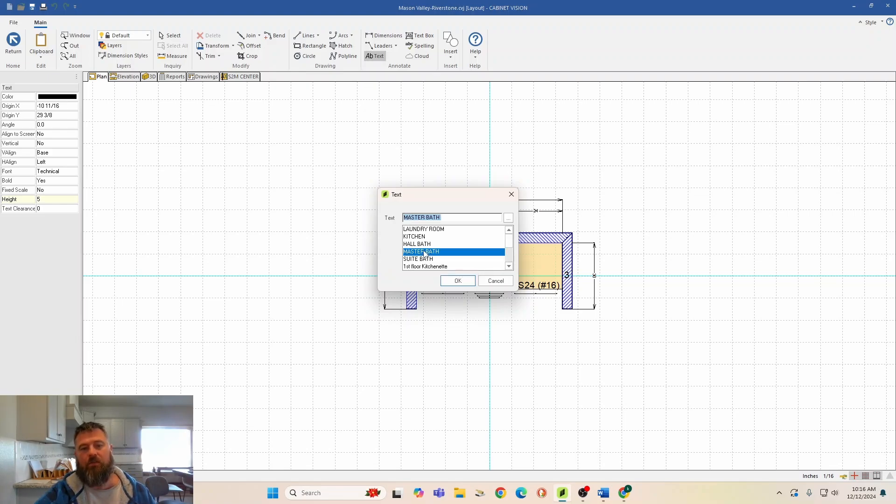
pyautogui.click(453, 284)
pyautogui.click(14, 43)
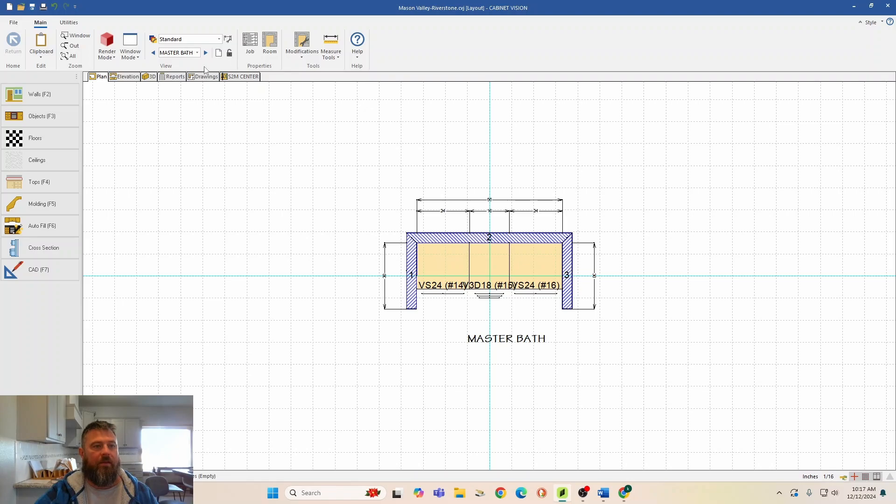
# - Add a new room to the job and name it Powder Bath
pyautogui.click(218, 52)
pyautogui.write('p')
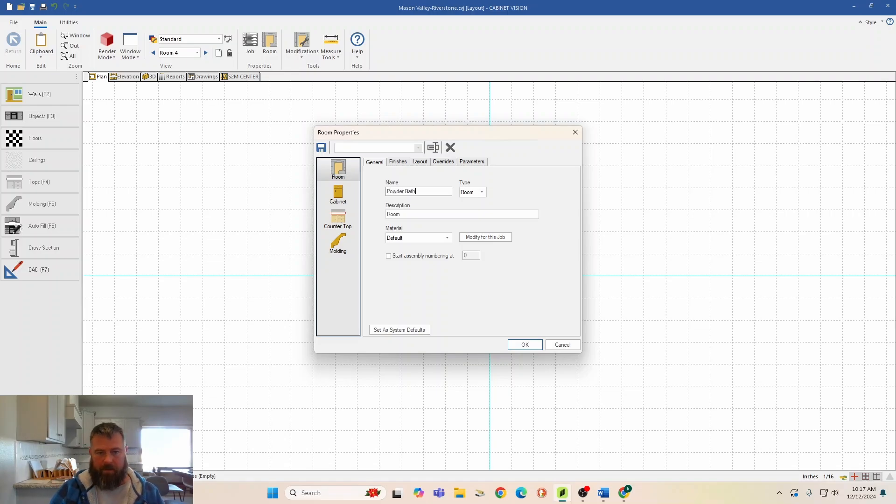
pyautogui.click(524, 346)
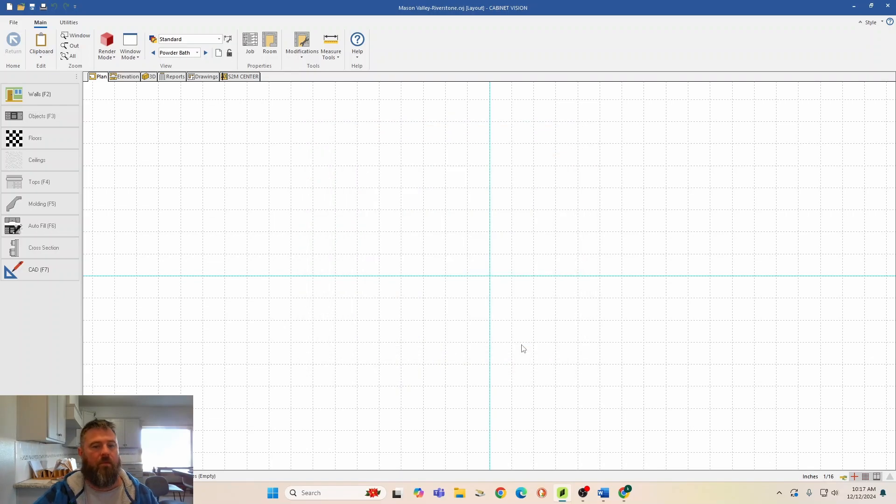
# - Examine the powder bath on the Riverstone floor plan PDF for its vanity cabinet and surrounding wall dimensions
pyautogui.click(625, 493)
pyautogui.scroll(-8, 694, 271)
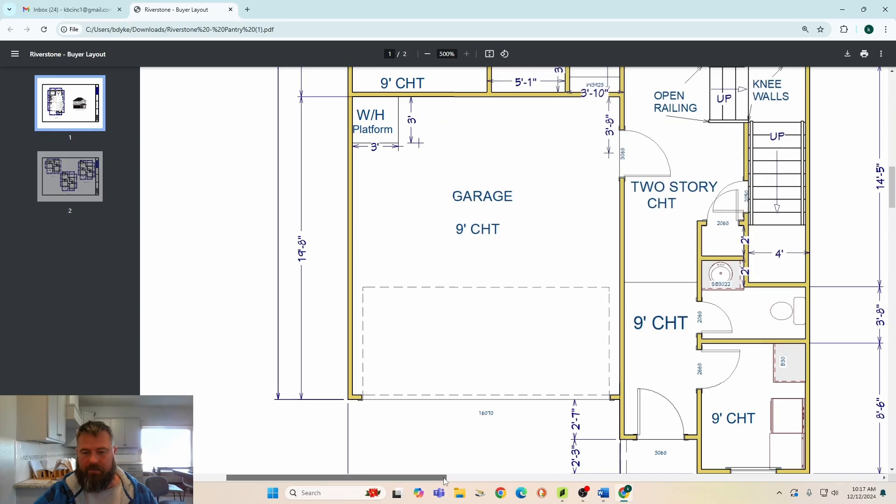
pyautogui.click(500, 478)
pyautogui.moveTo(498, 480); pyautogui.dragTo(408, 478)
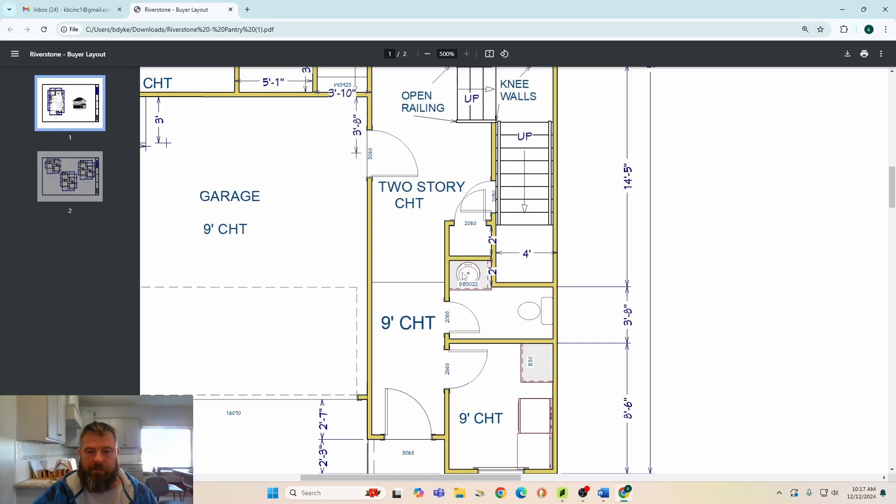
pyautogui.scroll(3, 473, 295)
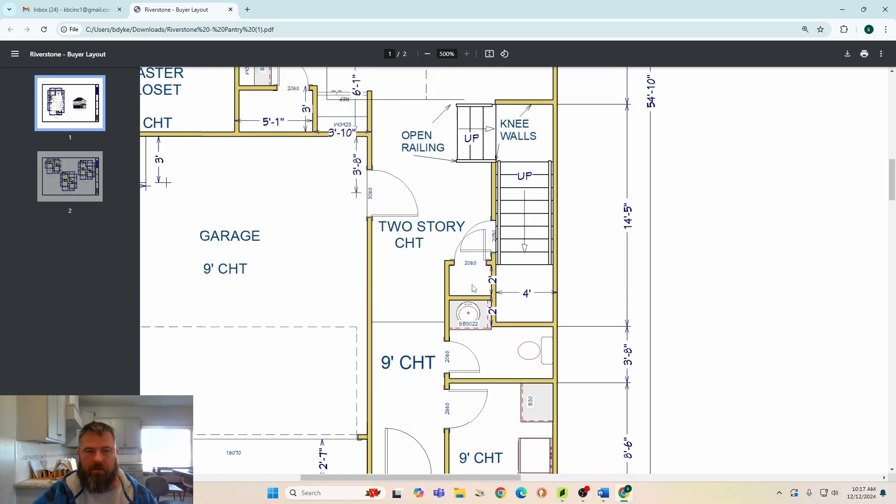
pyautogui.scroll(-1, 473, 288)
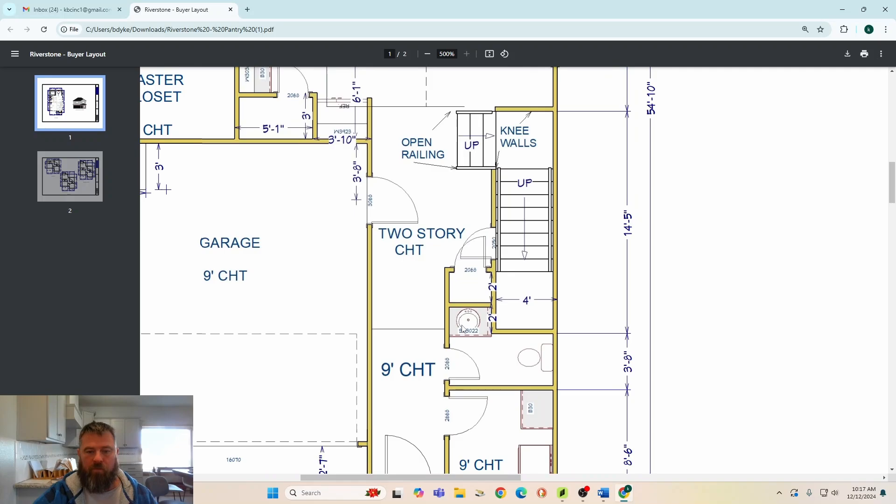
pyautogui.scroll(-1, 469, 308)
pyautogui.scroll(-1, 468, 322)
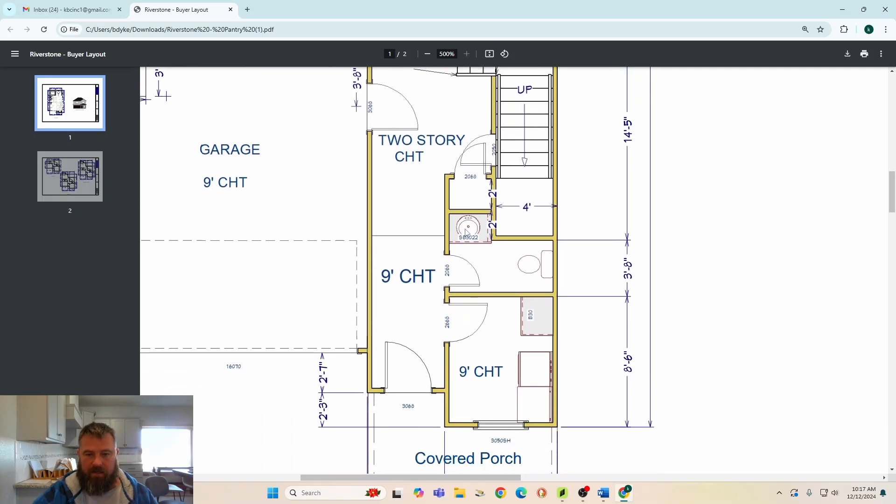
# - Draw the first two powder bath walls, a 30-inch side wall and a 30-inch back wall meeting at the corner
pyautogui.click(563, 493)
pyautogui.click(40, 94)
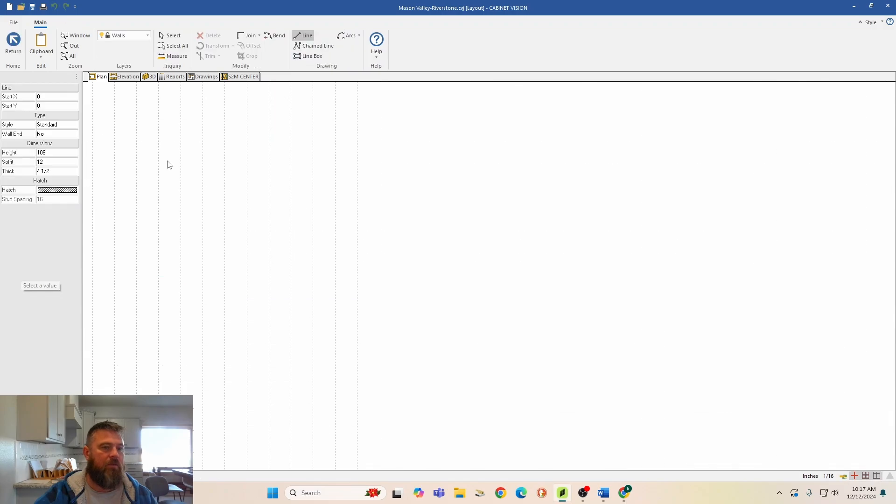
pyautogui.click(423, 276)
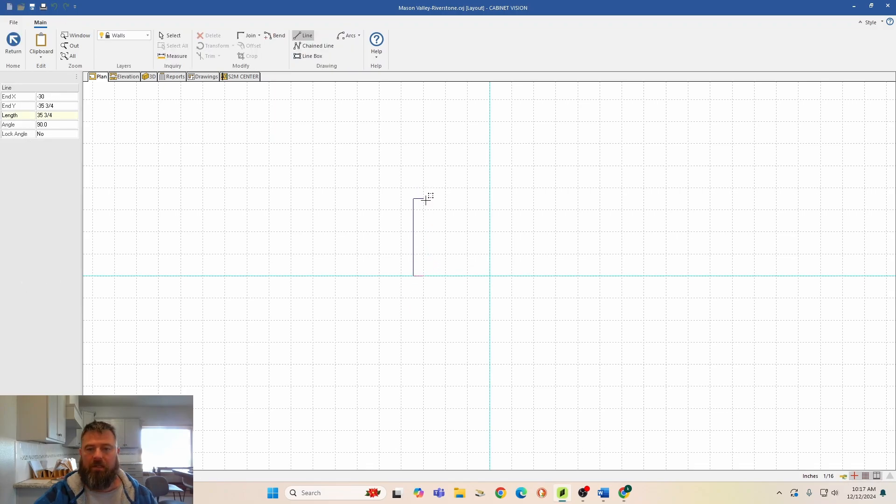
pyautogui.click(423, 210)
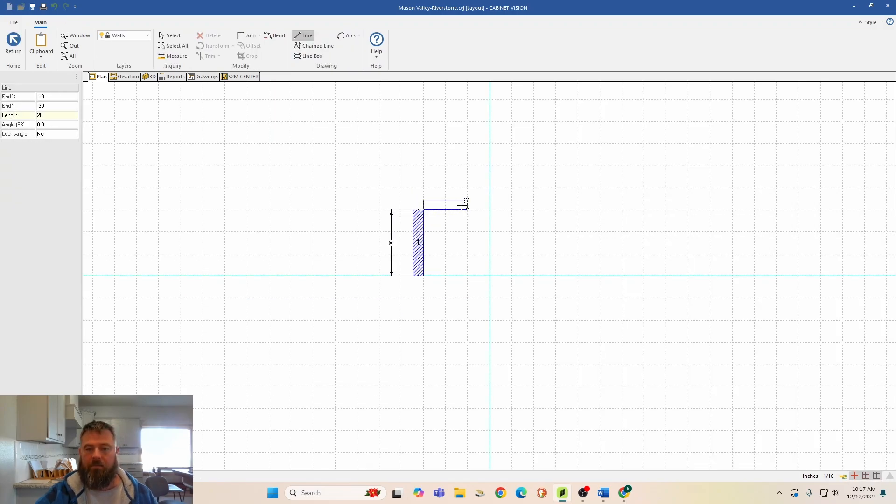
pyautogui.write('30')
pyautogui.press('Return')
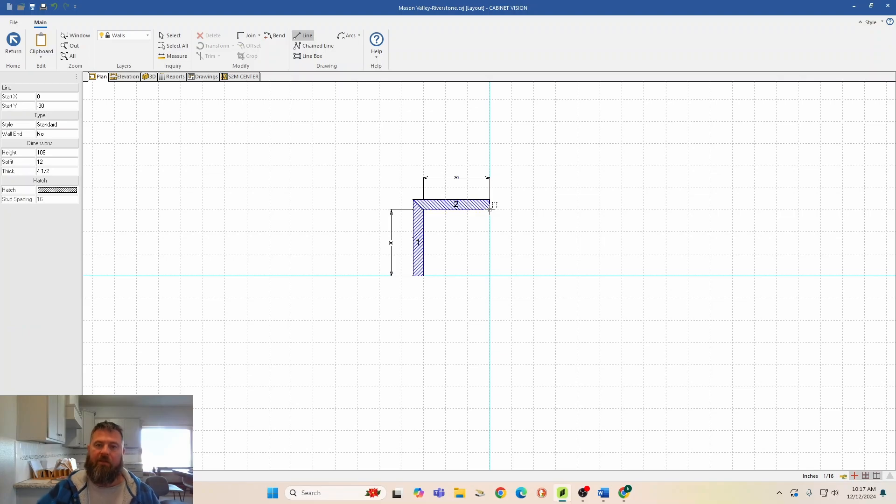
# - Add an 18-inch return wall from the back wall's free end and a wall about 35 5/8 inches long running outward from it
pyautogui.click(490, 210)
pyautogui.write('18')
pyautogui.press('Return')
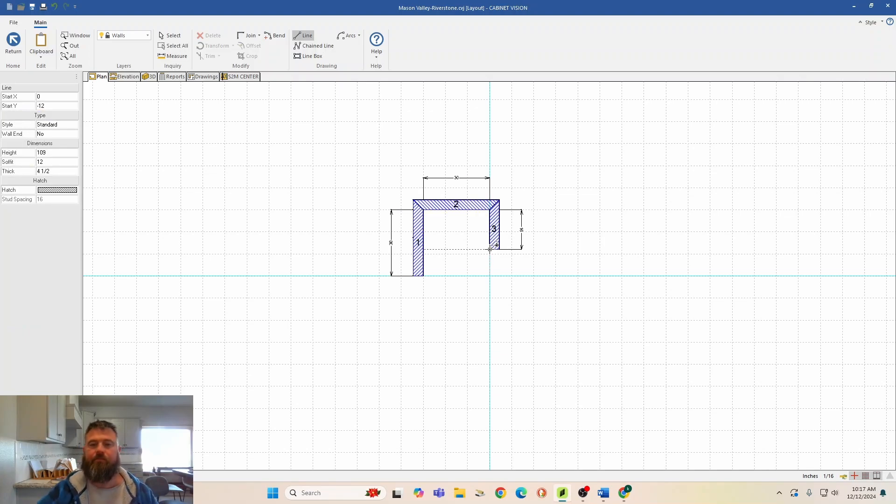
pyautogui.click(490, 249)
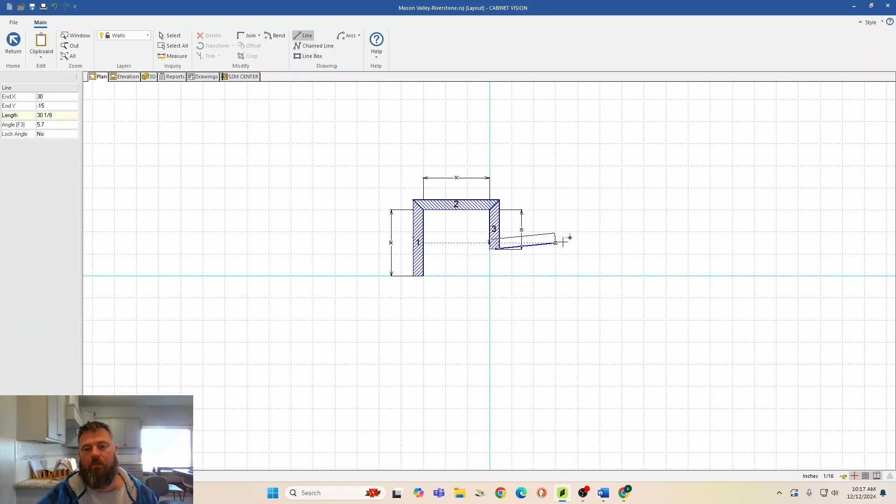
pyautogui.click(569, 249)
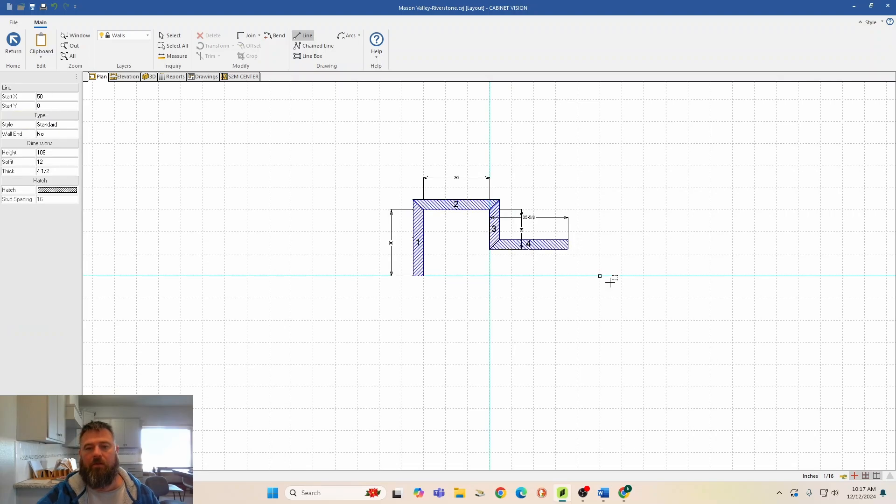
pyautogui.click(14, 45)
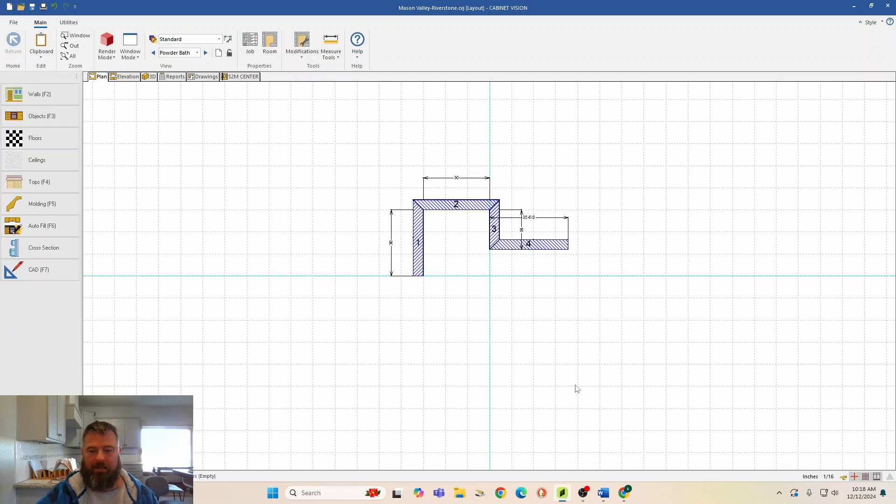
# - Check the vanity on the floor plan PDF and place a 30-inch-wide Base-34 1/2H cabinet against wall 2
pyautogui.click(624, 493)
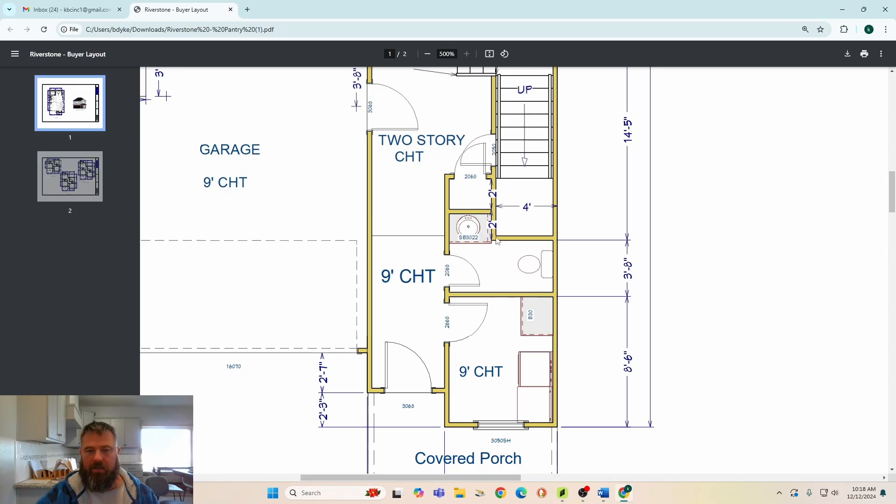
pyautogui.click(562, 493)
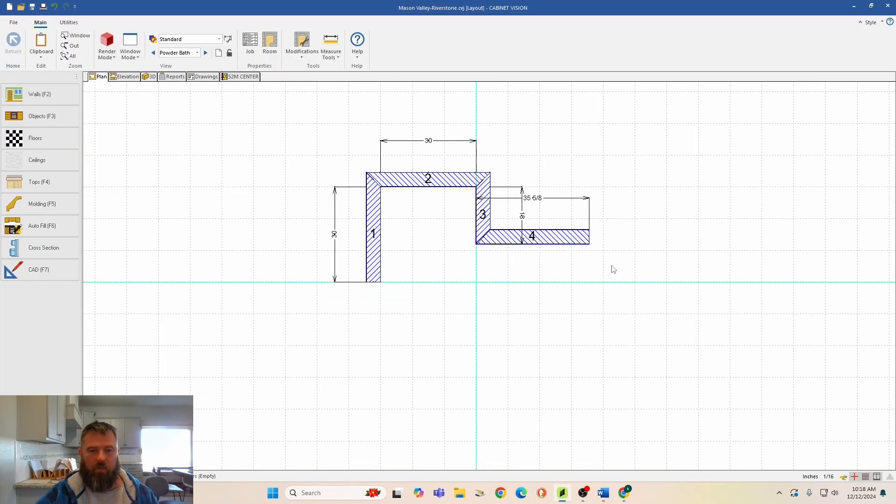
pyautogui.scroll(1, 444, 240)
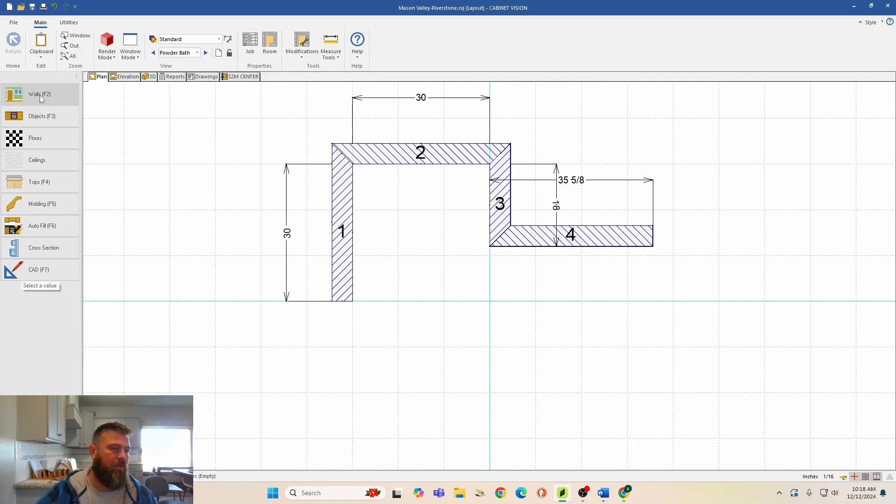
pyautogui.click(33, 117)
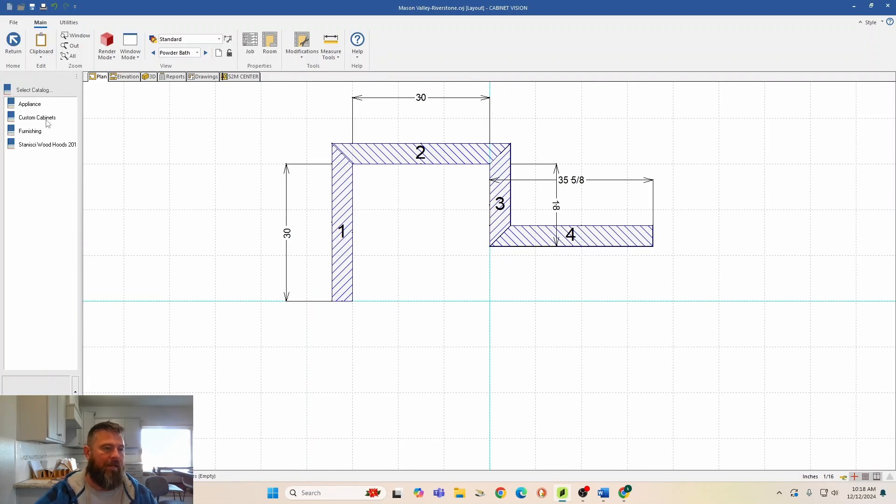
pyautogui.click(47, 118)
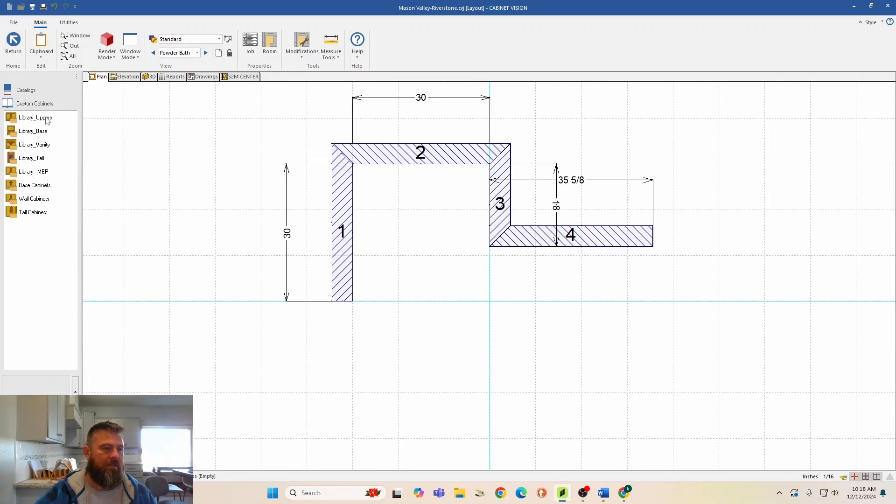
pyautogui.click(30, 185)
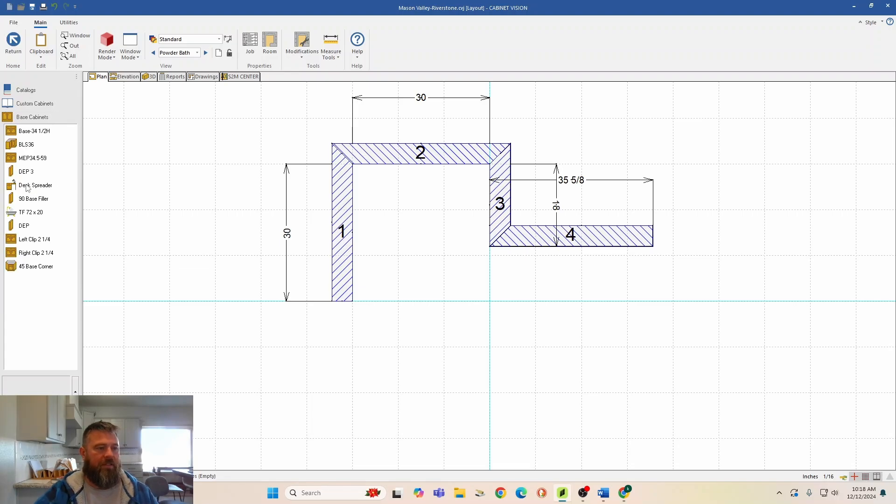
pyautogui.click(34, 132)
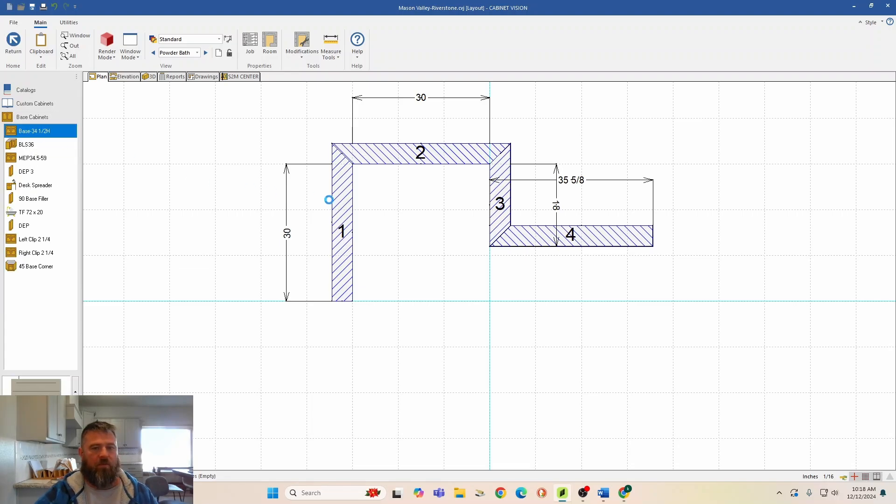
pyautogui.click(433, 231)
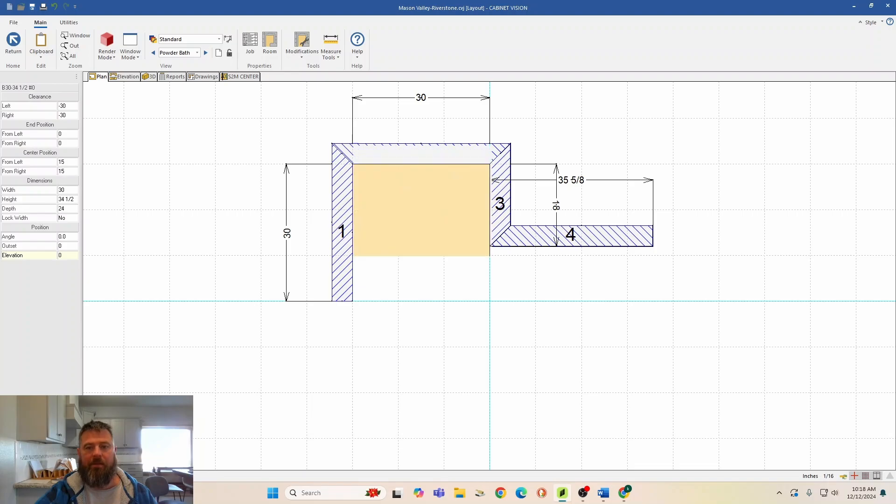
pyautogui.click(434, 231)
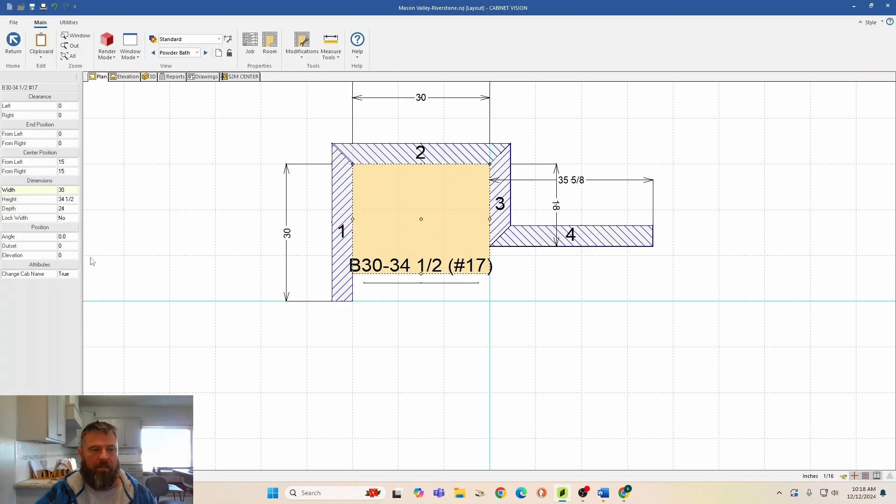
# - Set the powder bath cabinet's height to 35 and its depth to 21 inches
pyautogui.click(72, 199)
pyautogui.write('35')
pyautogui.press('Return')
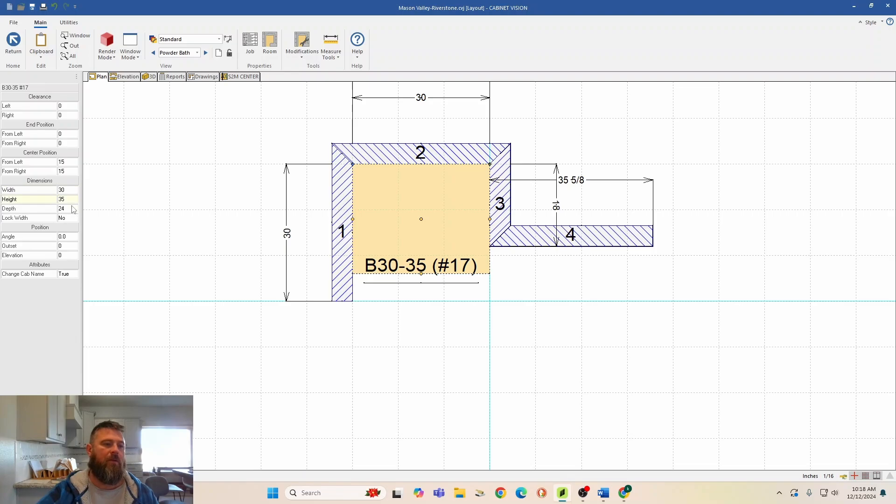
pyautogui.click(74, 209)
pyautogui.write('21')
pyautogui.press('Return')
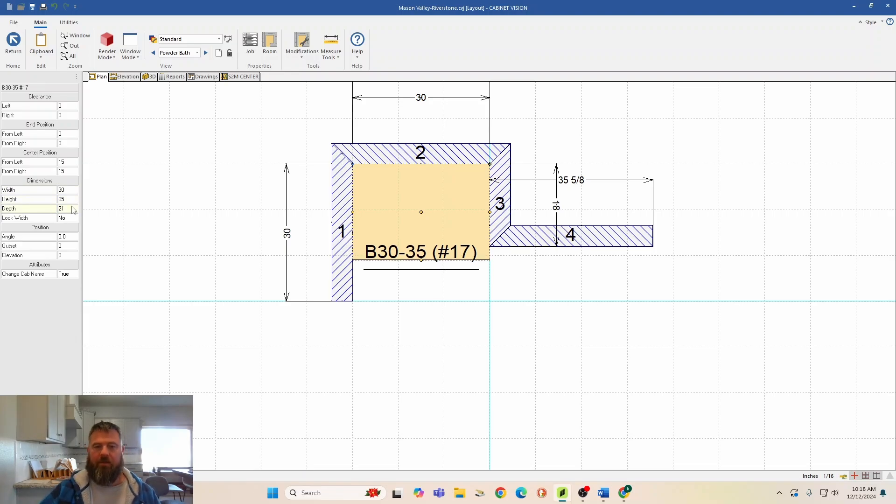
pyautogui.press('Escape')
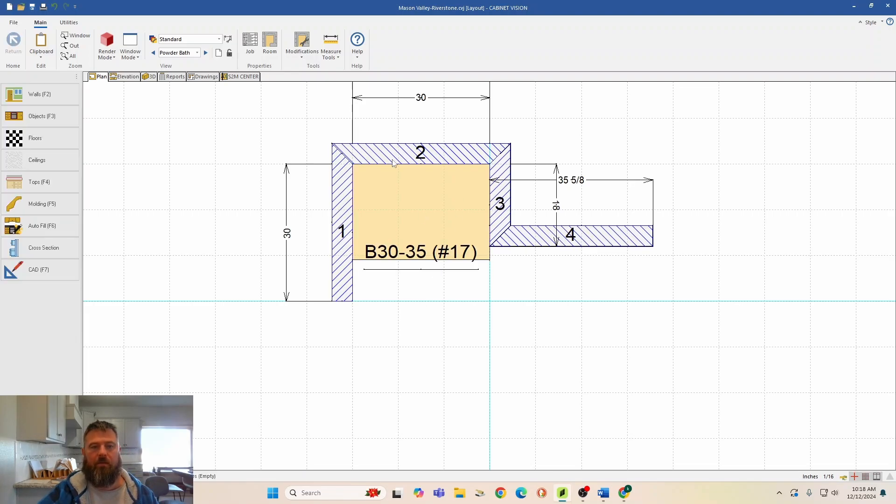
# - Open the cabinet for section editing from wall 2's elevation and change its drawer front style to MDF Slab Shaker
pyautogui.click(131, 83)
pyautogui.scroll(5, 504, 420)
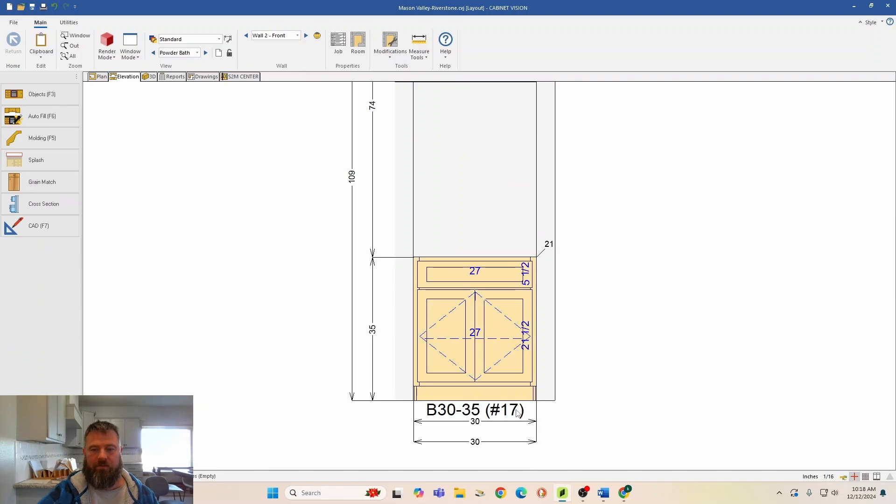
pyautogui.doubleClick(432, 251)
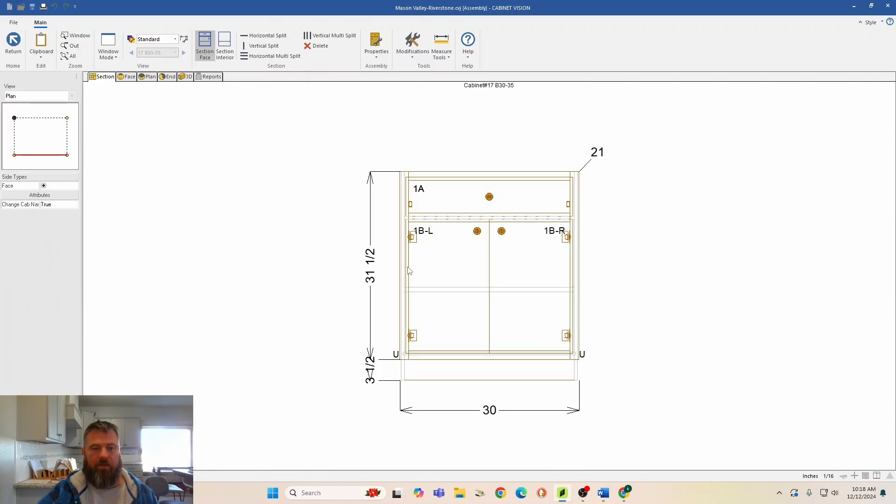
pyautogui.click(454, 199)
pyautogui.rightClick(455, 199)
pyautogui.click(466, 215)
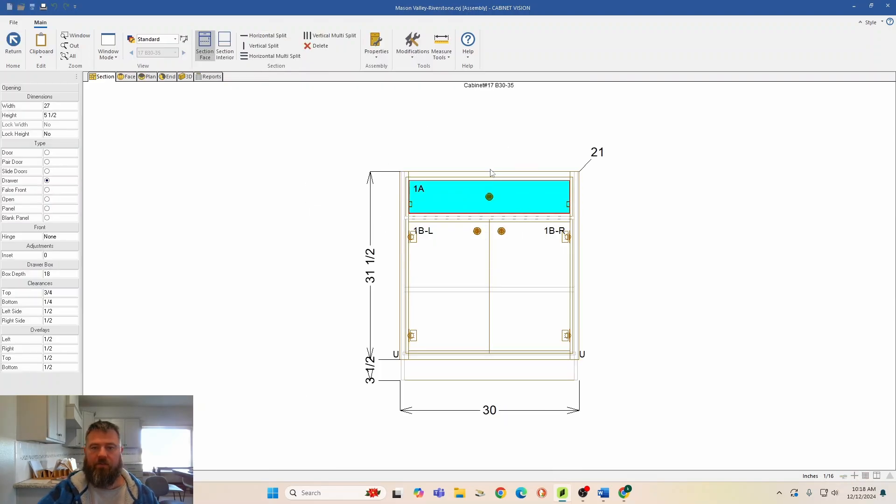
pyautogui.click(466, 214)
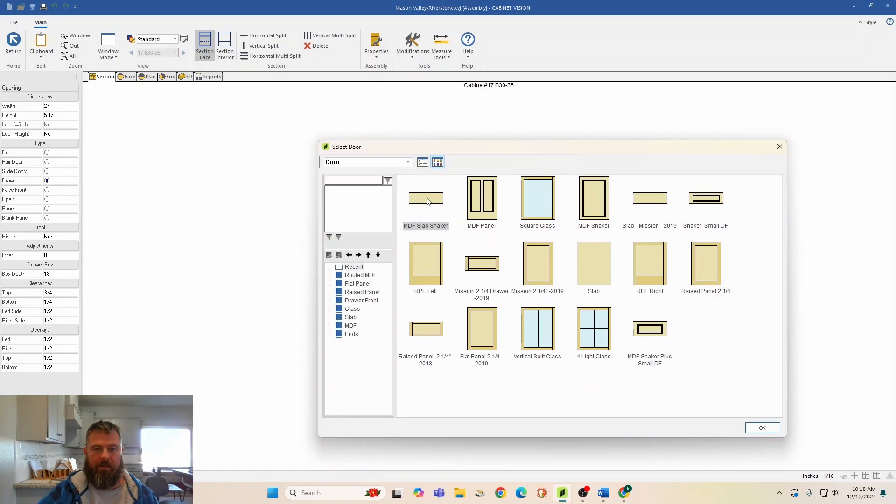
pyautogui.doubleClick(428, 200)
pyautogui.click(584, 265)
pyautogui.click(584, 265)
pyautogui.click(578, 270)
pyautogui.click(575, 357)
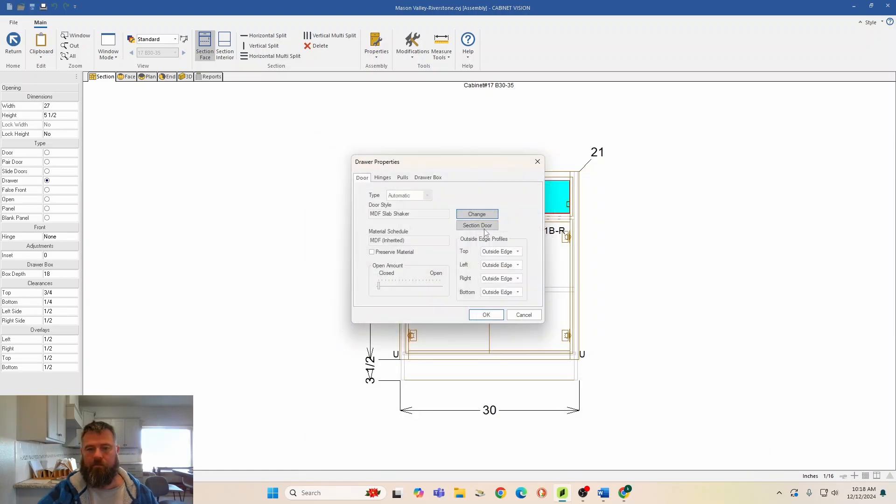
pyautogui.click(478, 315)
# - Set the width of the rail between the drawer and the doors to 2 inches
pyautogui.click(483, 218)
pyautogui.click(53, 106)
pyautogui.write('2')
pyautogui.press('Return')
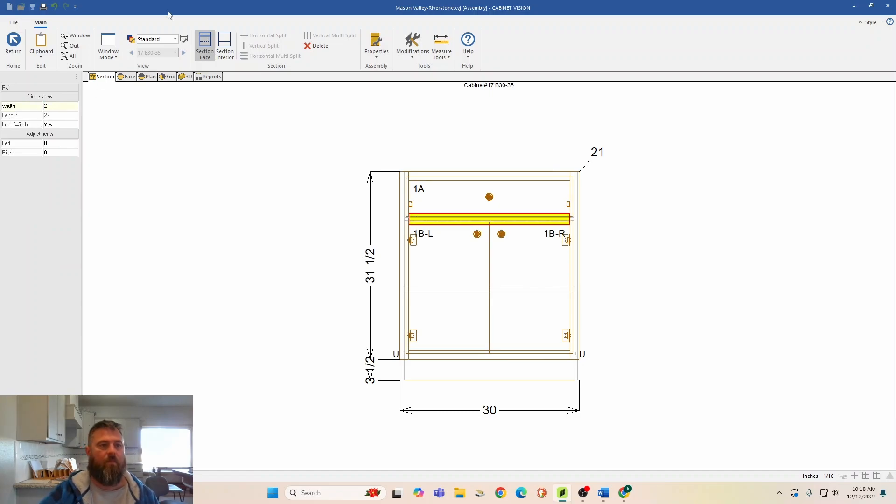
# - Delete the divider below the drawer and the shelf from the cabinet's interior section
pyautogui.click(225, 45)
pyautogui.click(438, 223)
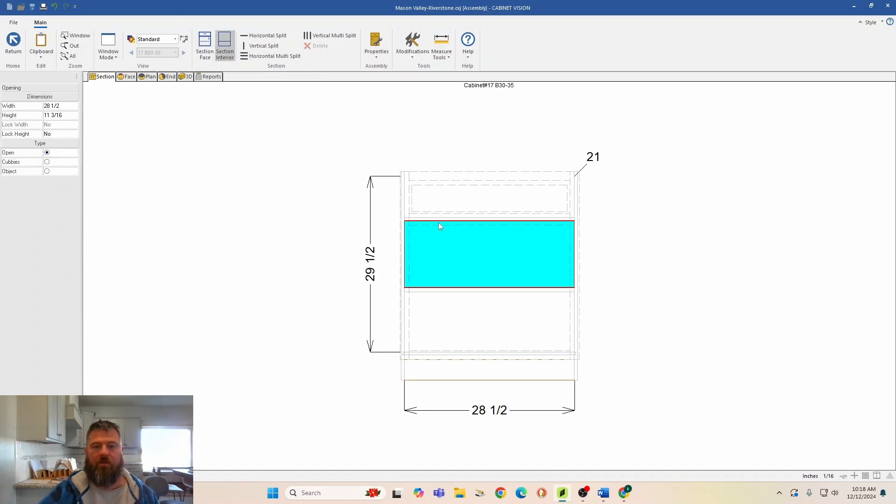
pyautogui.click(441, 220)
pyautogui.press('Delete')
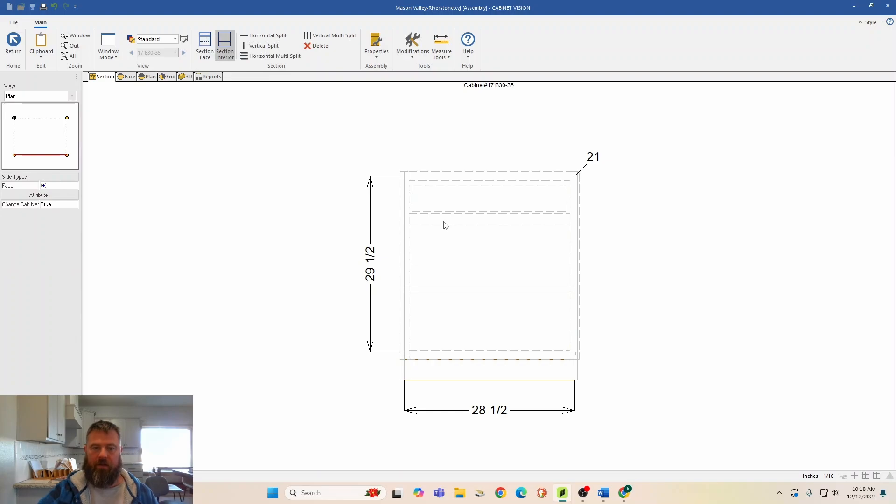
pyautogui.click(454, 294)
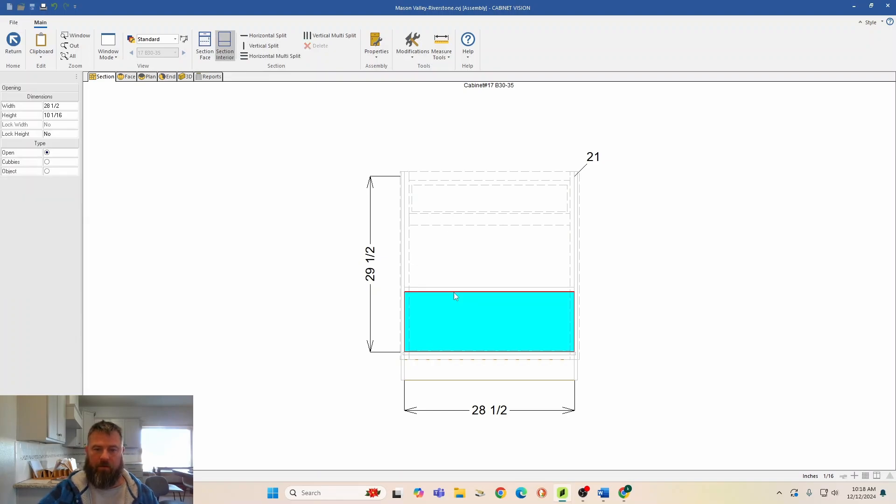
pyautogui.click(455, 289)
pyautogui.press('Delete')
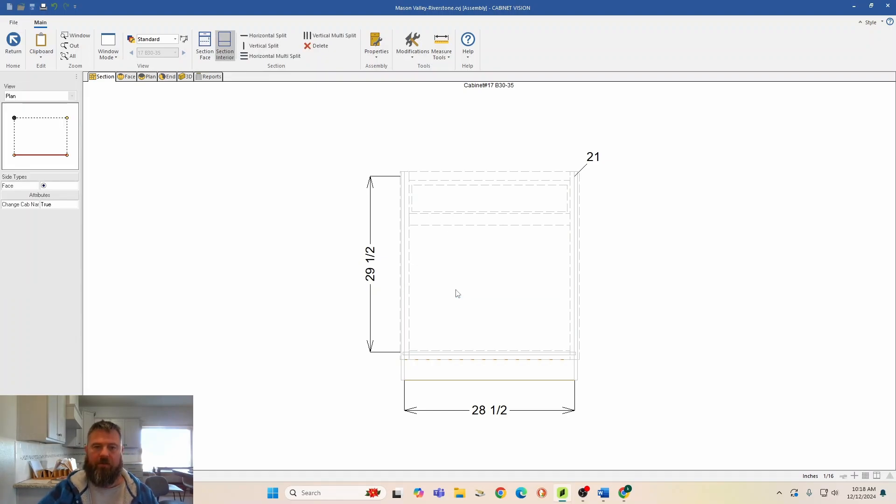
# - Change the cabinet's top drawer opening to a false front and return to the room layout
pyautogui.click(206, 47)
pyautogui.click(449, 196)
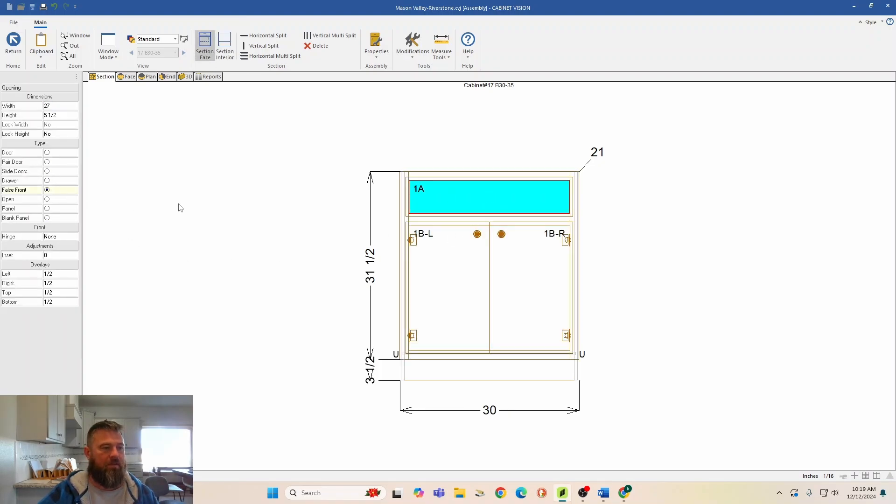
pyautogui.click(191, 213)
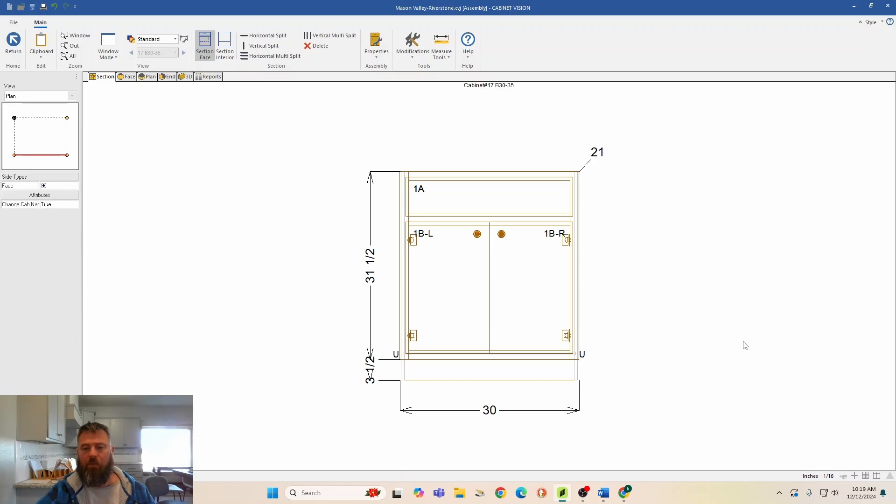
pyautogui.click(18, 49)
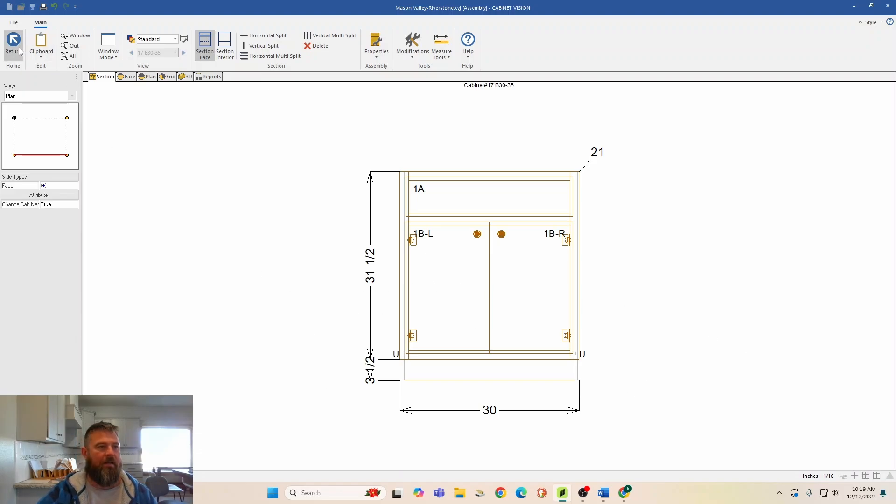
# - Set the vanity cabinet's Change Cab Name attribute to False and rename the cabinet VS30
pyautogui.scroll(-1, 385, 317)
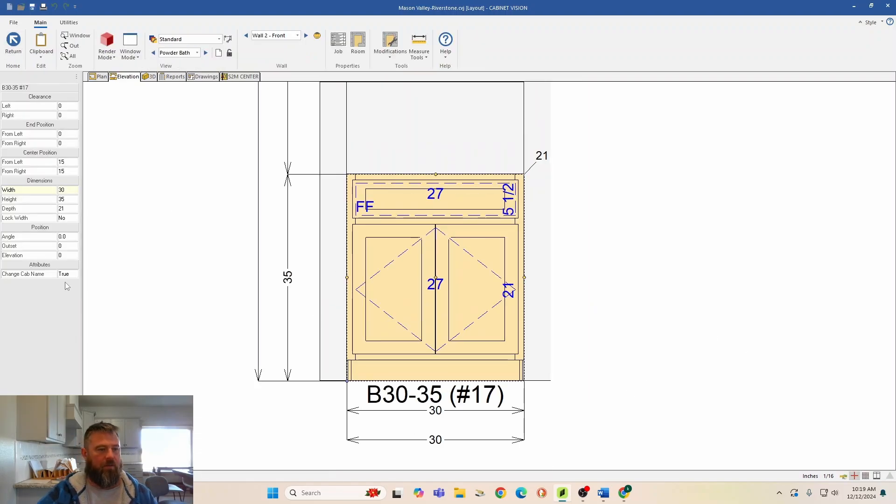
pyautogui.click(65, 274)
pyautogui.click(66, 275)
pyautogui.rightClick(393, 296)
pyautogui.click(411, 260)
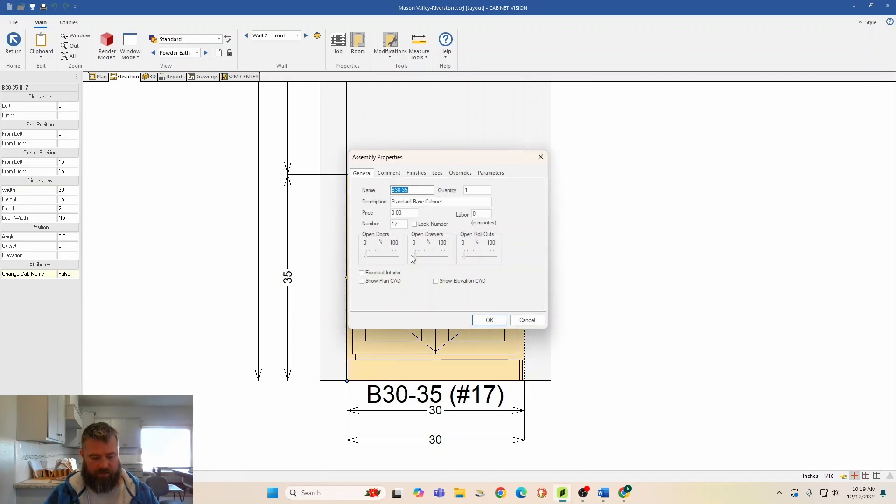
pyautogui.write('vs30')
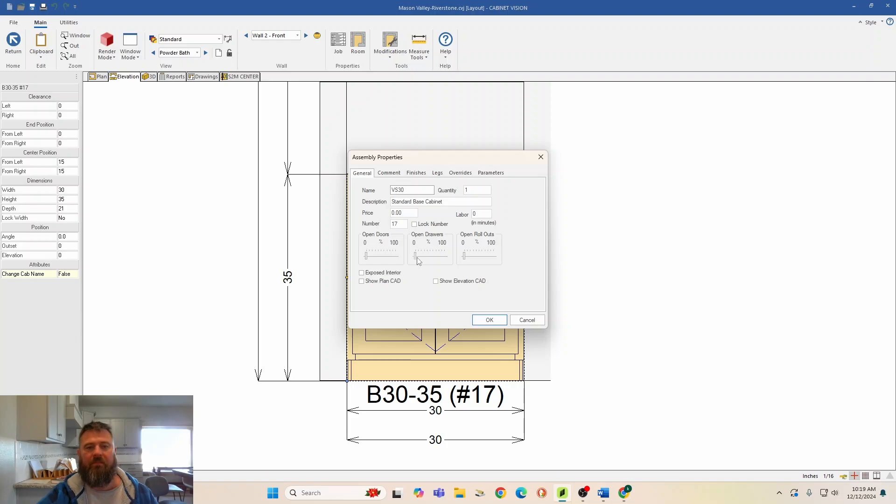
pyautogui.click(483, 320)
# - Inspect the vanity's fit against the surrounding walls in plan and 3D, including where it extends past wall 3
pyautogui.click(101, 77)
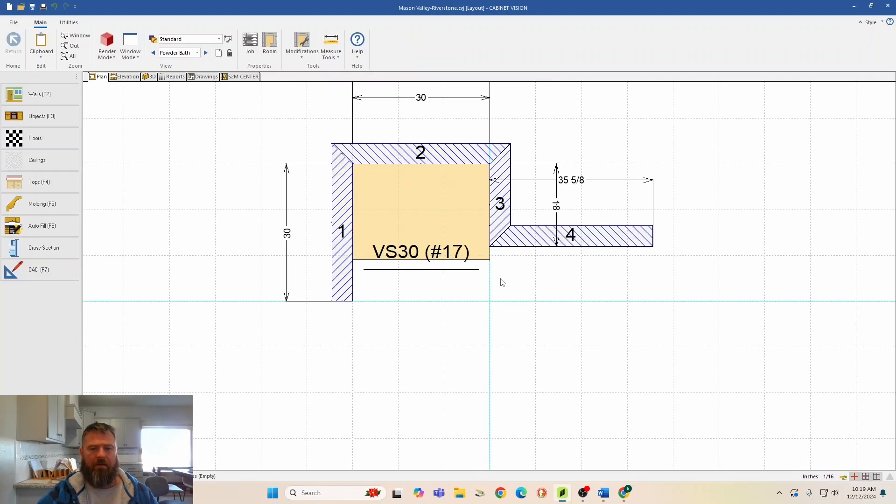
pyautogui.scroll(5, 487, 261)
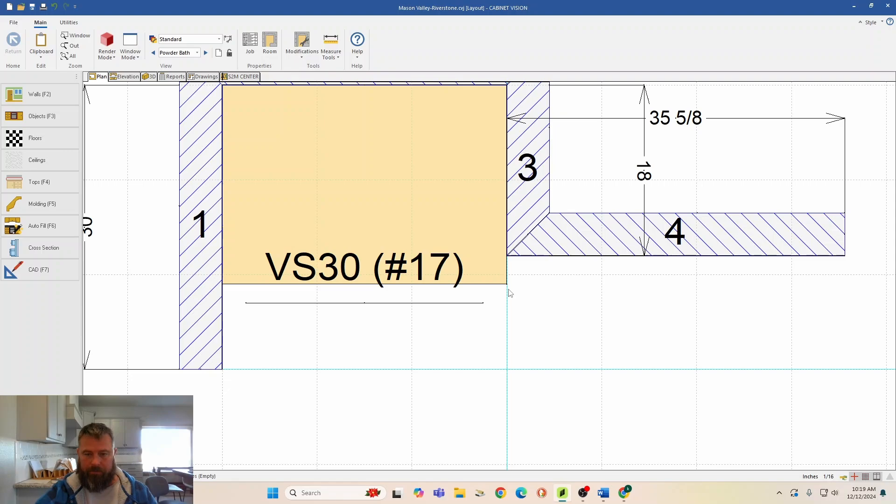
pyautogui.click(152, 77)
pyautogui.moveTo(533, 321); pyautogui.dragTo(422, 248)
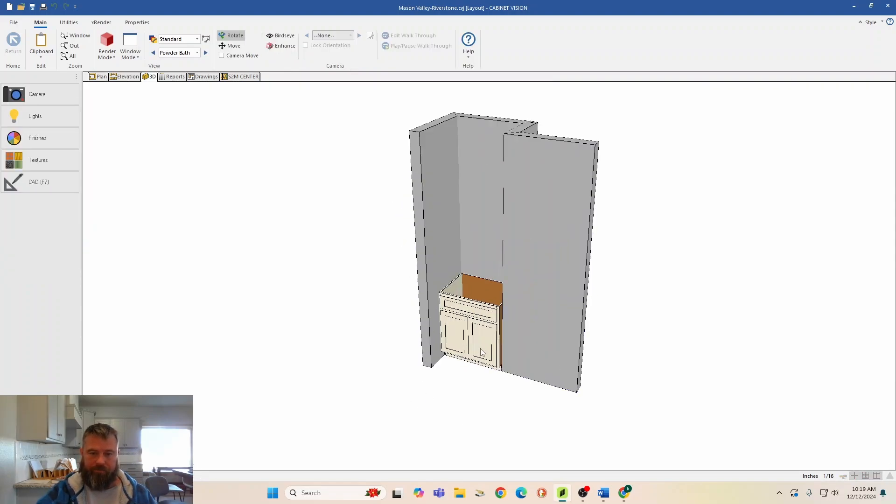
pyautogui.scroll(5, 576, 290)
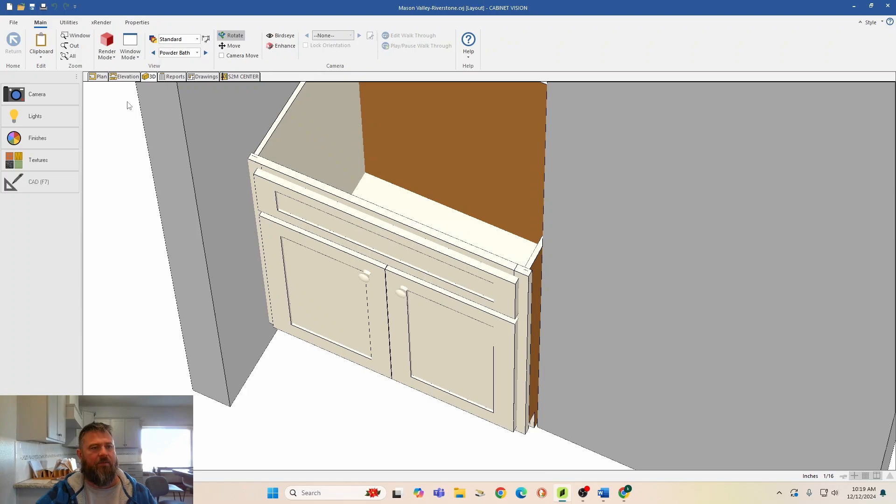
pyautogui.click(101, 77)
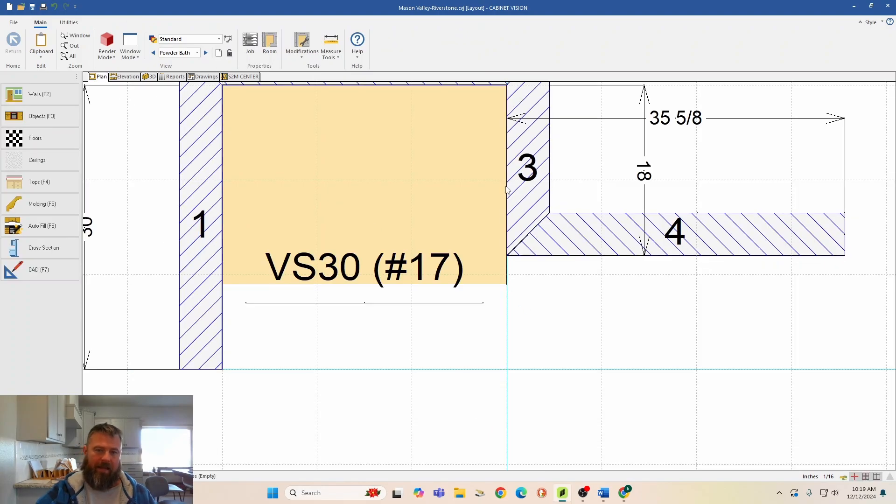
pyautogui.moveTo(502, 207)
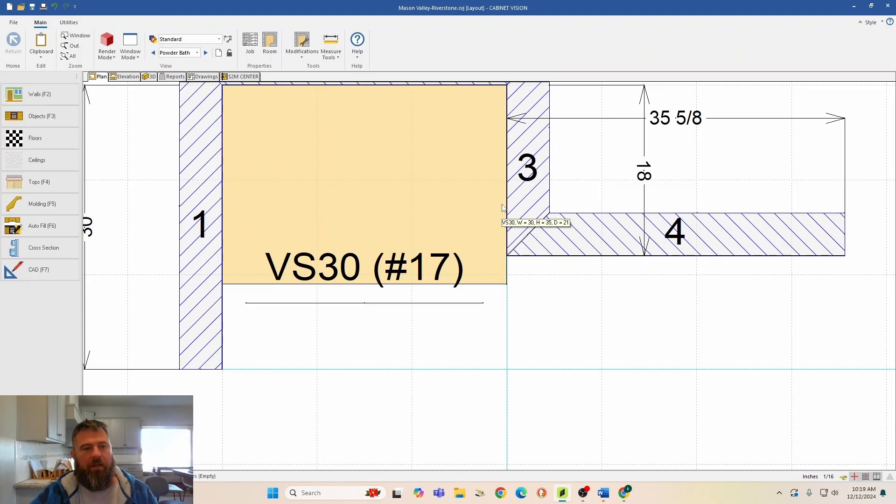
pyautogui.scroll(-1, 490, 278)
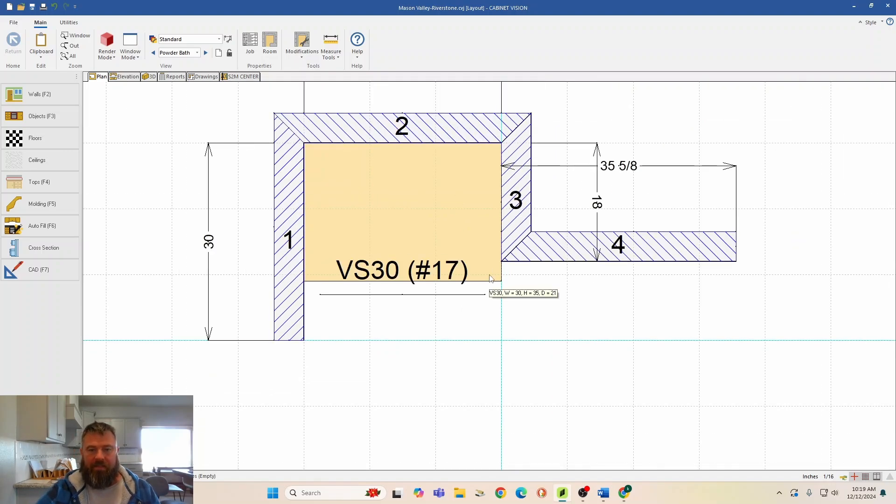
pyautogui.moveTo(491, 275)
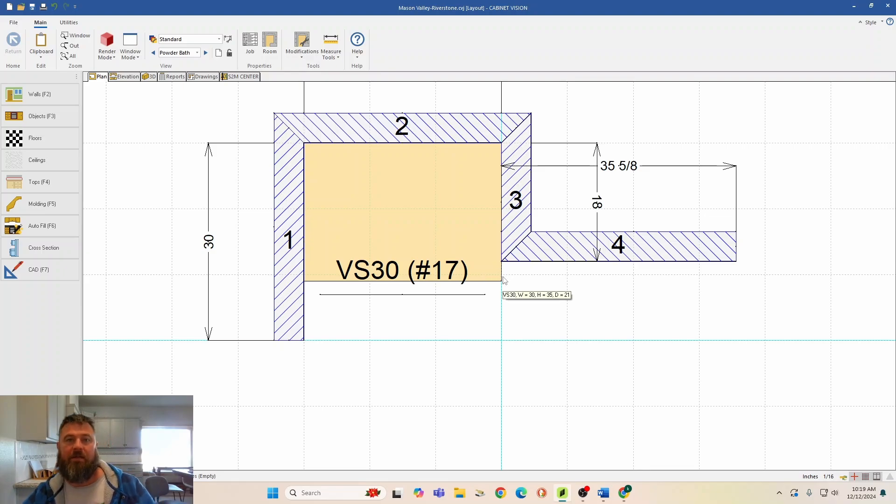
# - Add the text label POWDER BATH below the vanity in the plan, then return to the room layout
pyautogui.click(56, 276)
pyautogui.click(381, 56)
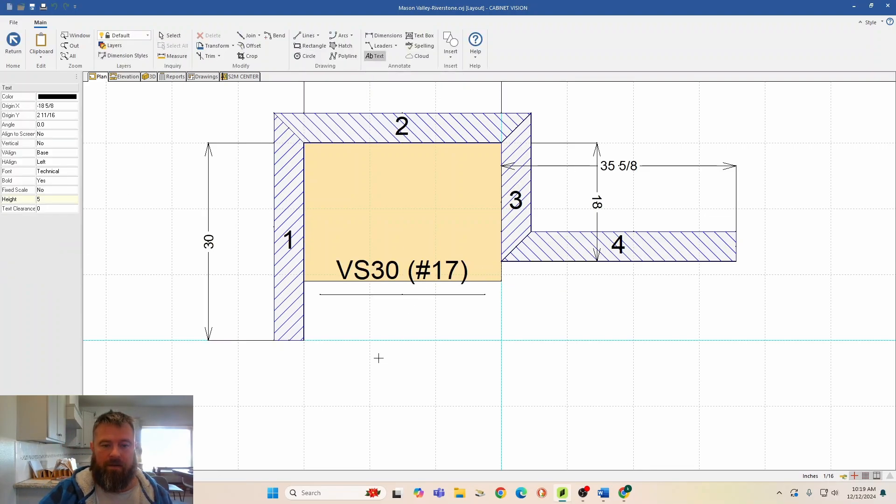
pyautogui.click(384, 373)
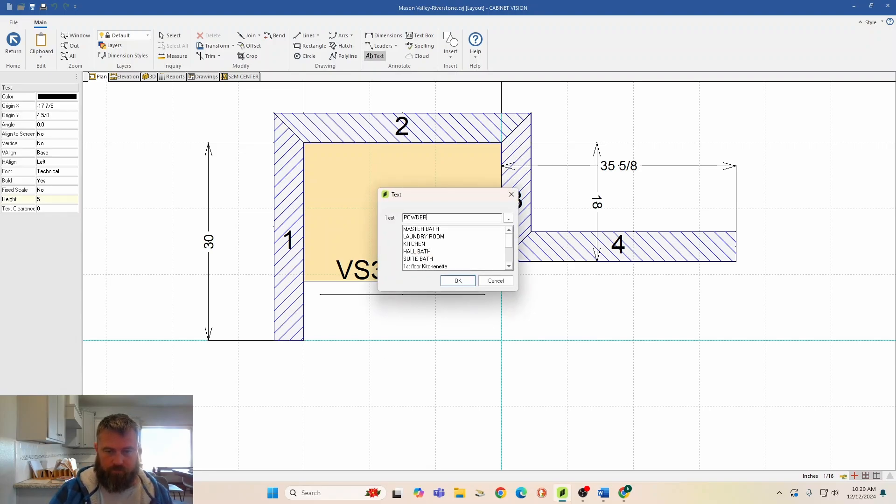
pyautogui.press('Return')
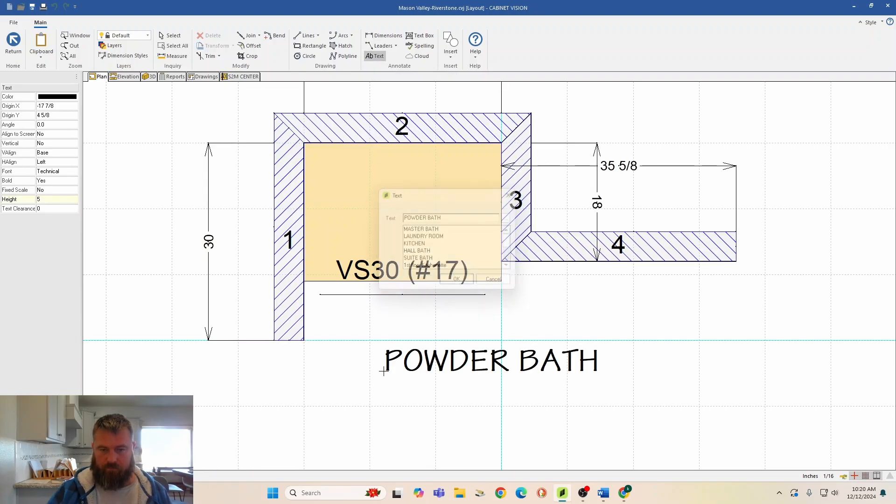
pyautogui.click(13, 43)
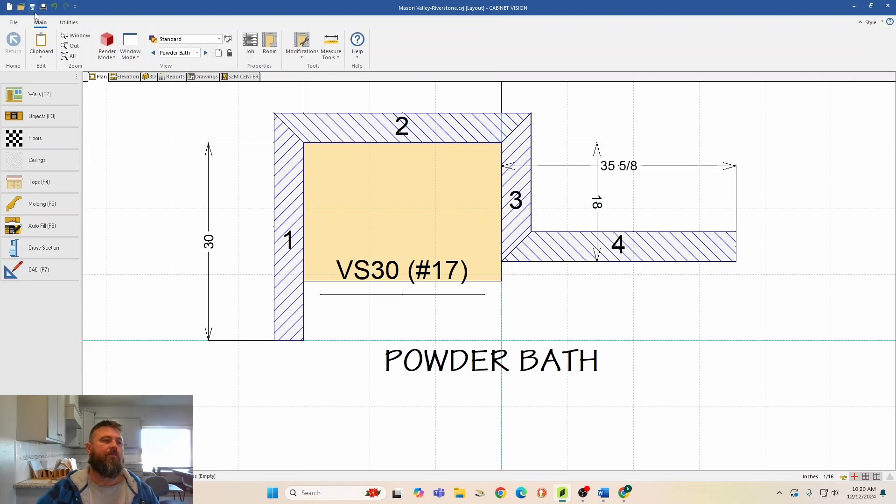
# - Switch to the Riverstone floor plan PDF in Chrome and examine the upstairs bath with the SB24L vanity on page 2
pyautogui.scroll(-1, 213, 117)
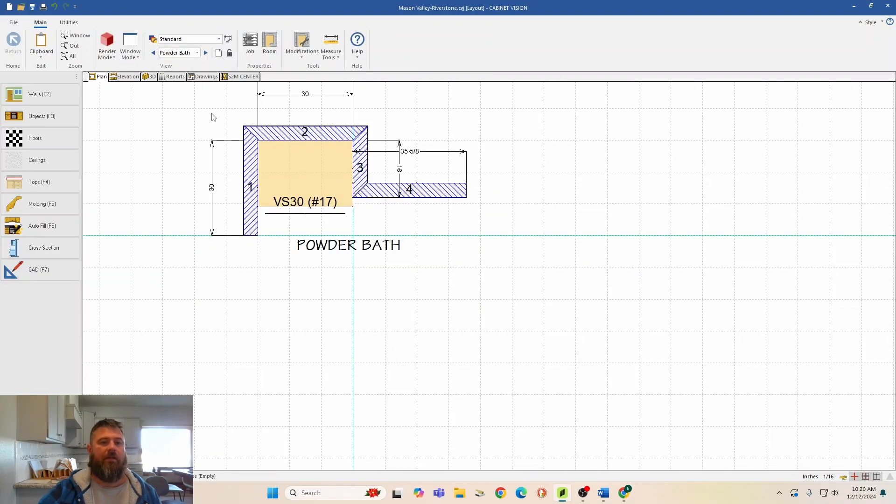
pyautogui.click(624, 492)
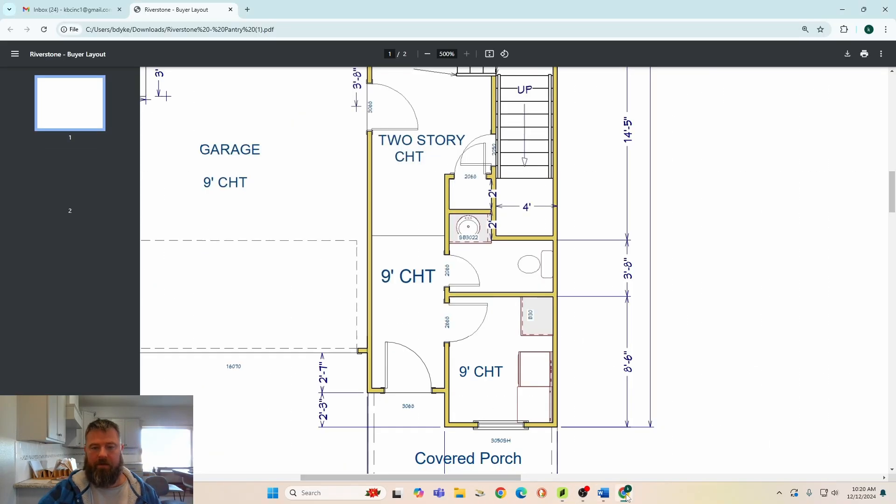
pyautogui.scroll(7, 332, 340)
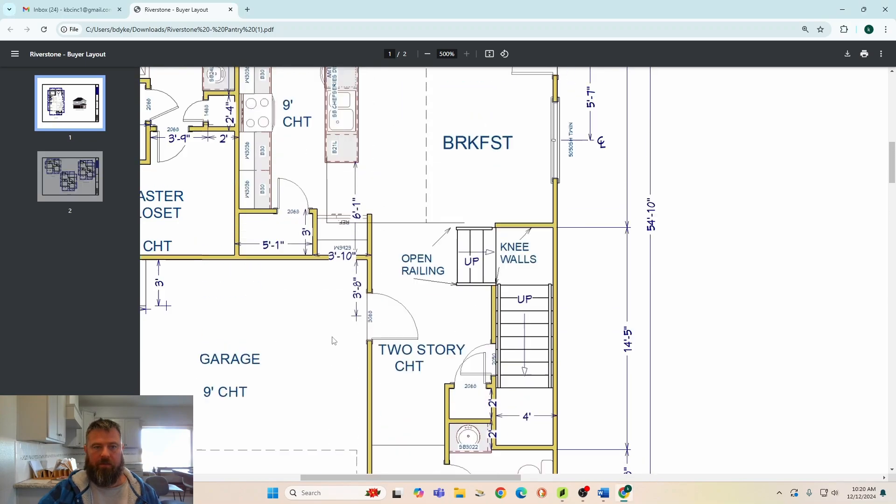
pyautogui.scroll(-10, 334, 285)
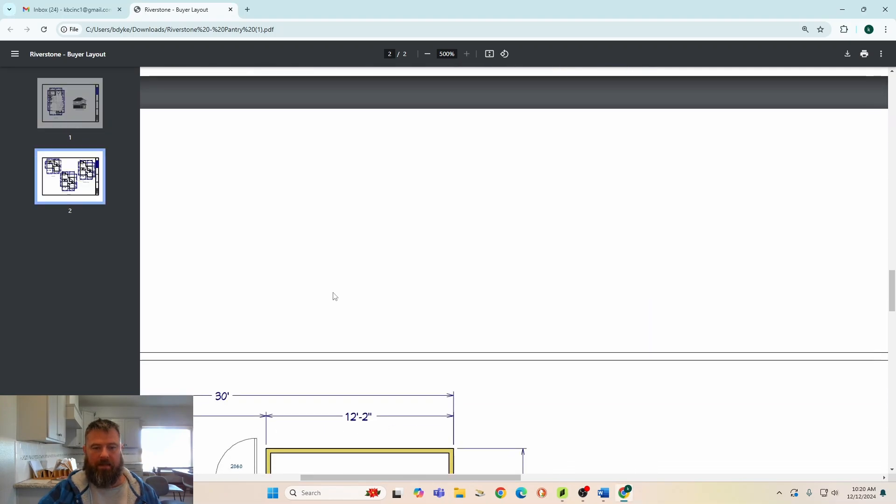
pyautogui.moveTo(479, 477); pyautogui.dragTo(385, 476)
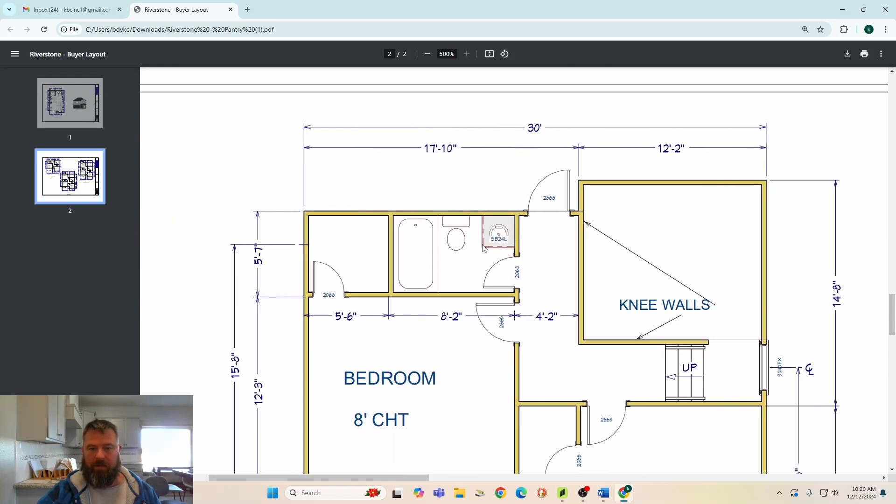
# - Switch back to CABINET VISION and center the Powder Bath layout on the drawing origin
pyautogui.click(563, 496)
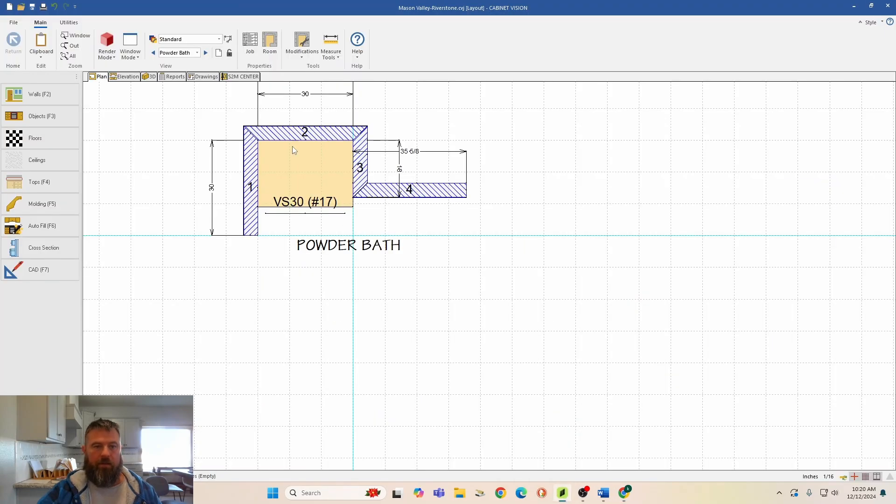
pyautogui.click(302, 52)
pyautogui.click(320, 134)
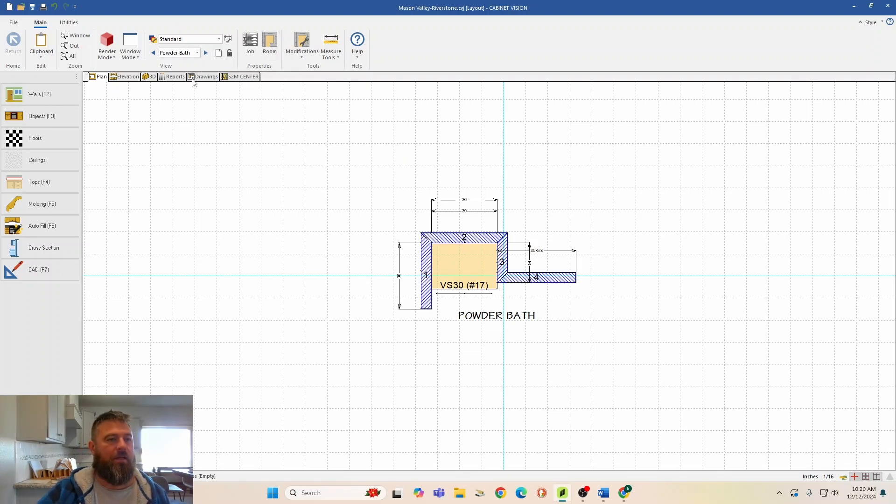
# - Create a new room in the job and name it UPSTAIRS BATH
pyautogui.click(218, 52)
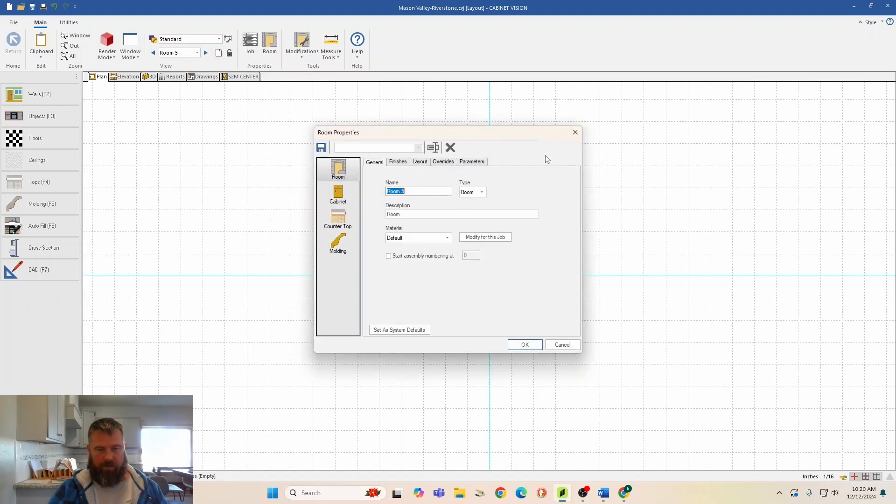
pyautogui.write('UPSTAIRS BATH')
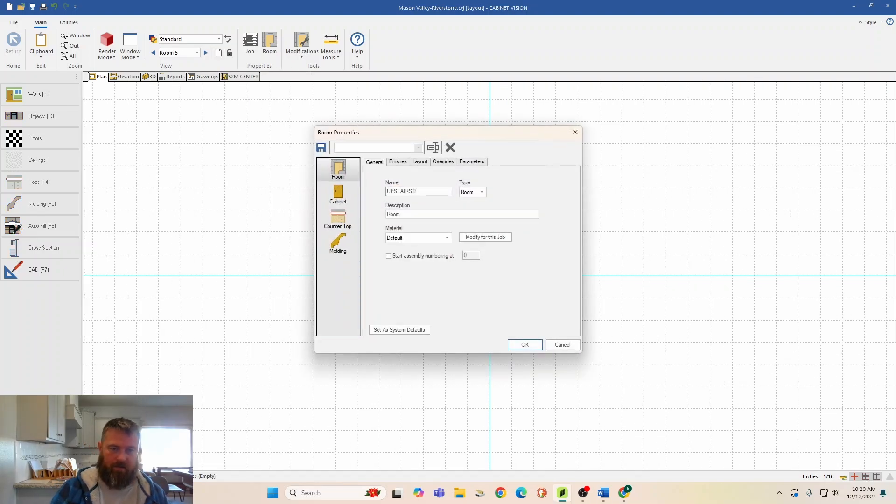
pyautogui.click(537, 348)
# - Draw an 80-inch horizontal wall and a 30-inch wall running down from its right end, then return to the layout
pyautogui.click(43, 99)
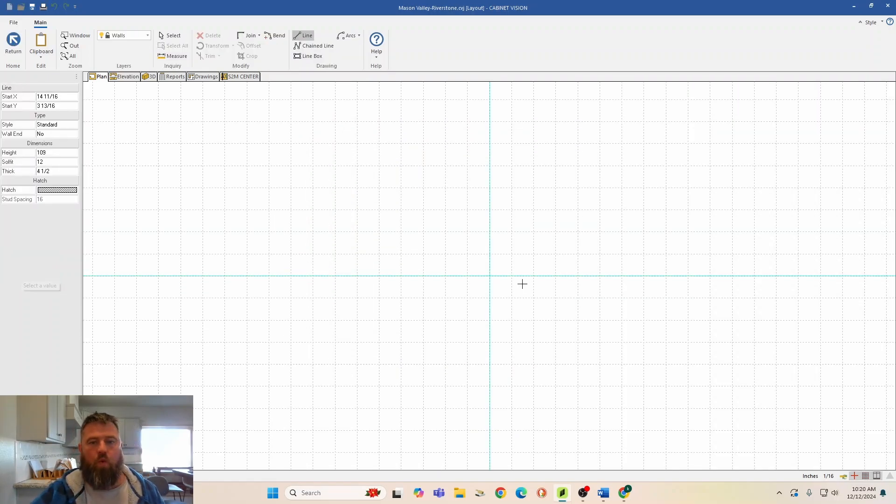
pyautogui.click(398, 208)
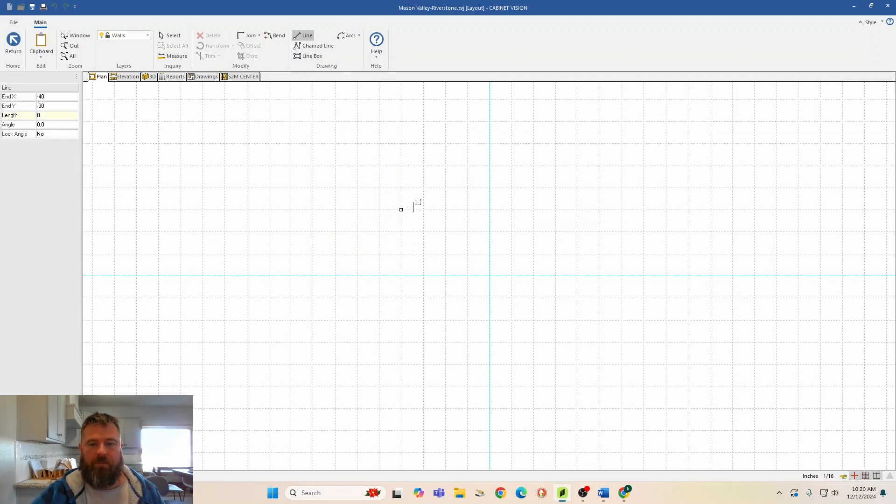
pyautogui.click(577, 210)
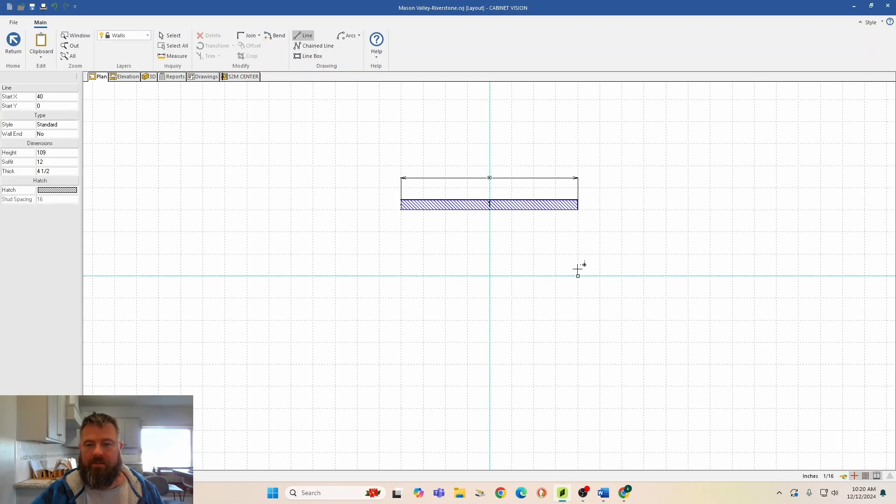
pyautogui.click(578, 207)
pyautogui.click(578, 275)
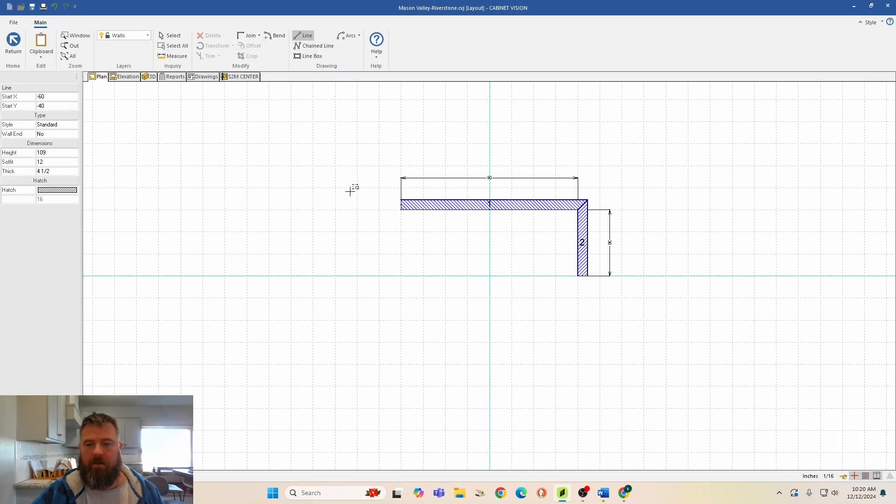
pyautogui.click(14, 44)
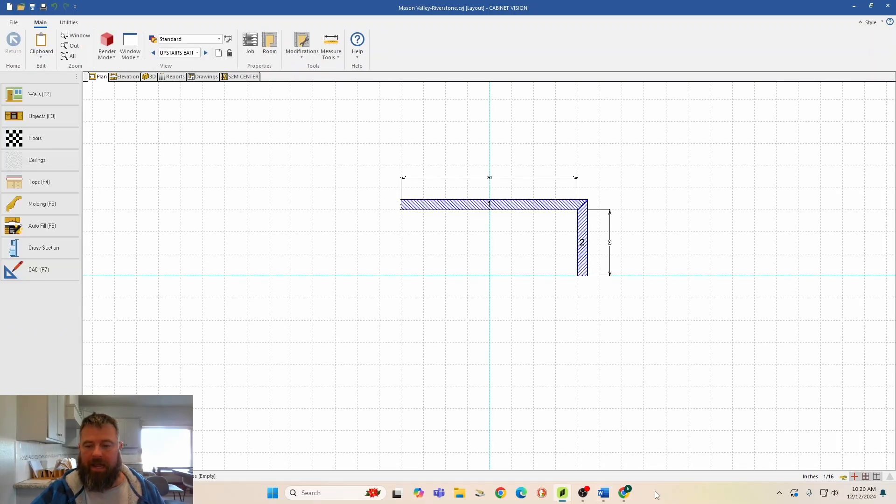
# - Switch to the floor plan PDF to check the upstairs bath's fixtures and vanity location, then return to CABINET VISION
pyautogui.moveTo(585, 495)
pyautogui.moveTo(629, 496)
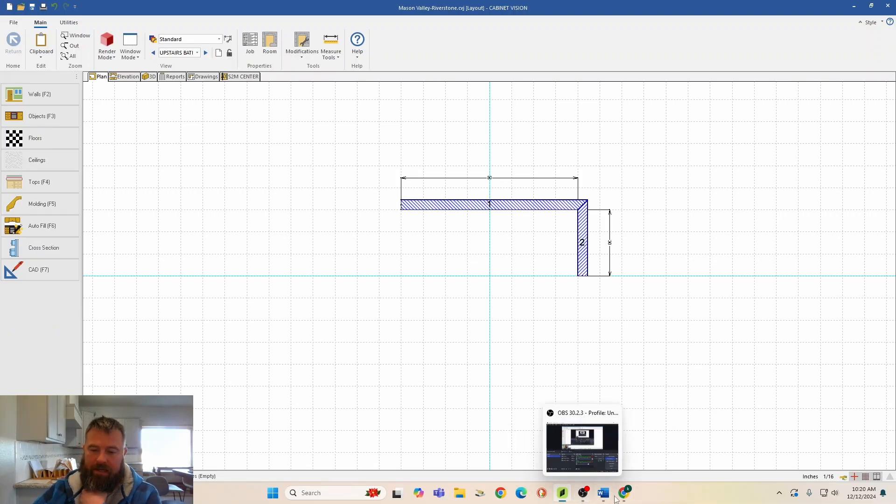
pyautogui.click(624, 496)
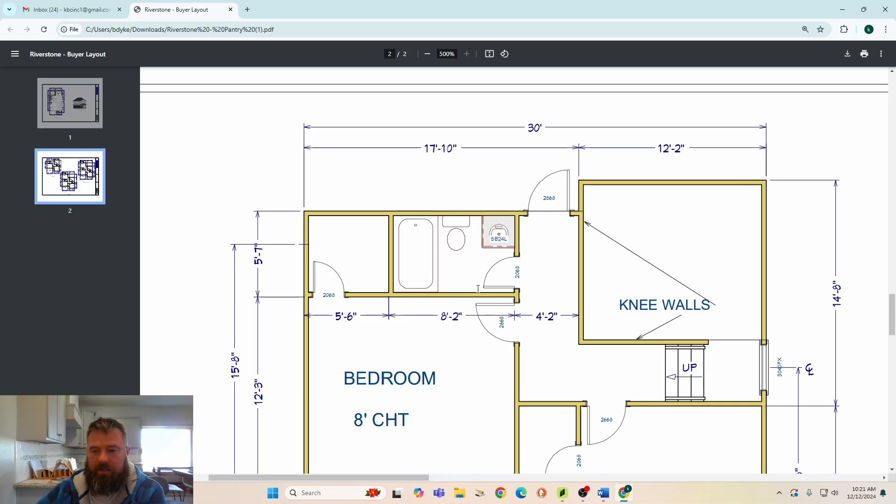
pyautogui.click(563, 498)
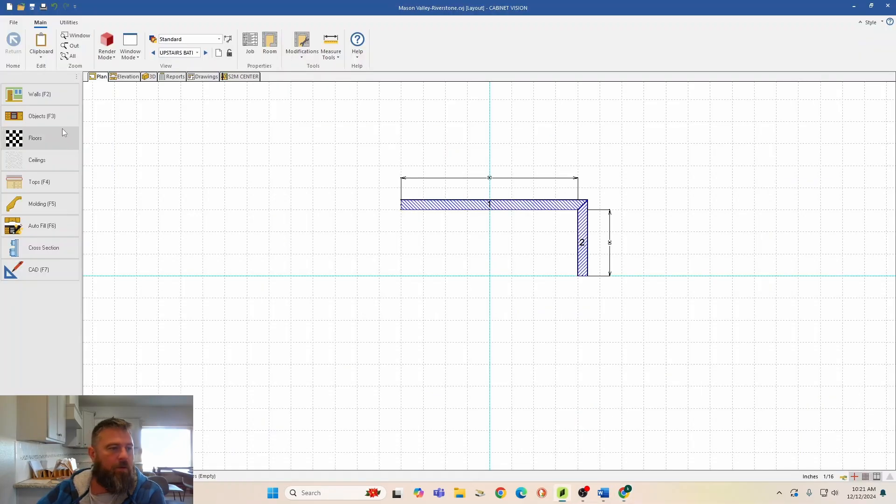
# - Place a toilet from the Furnishing catalog's Bath & Toilet group against wall 1, left of the wall's midpoint
pyautogui.click(46, 116)
pyautogui.click(30, 104)
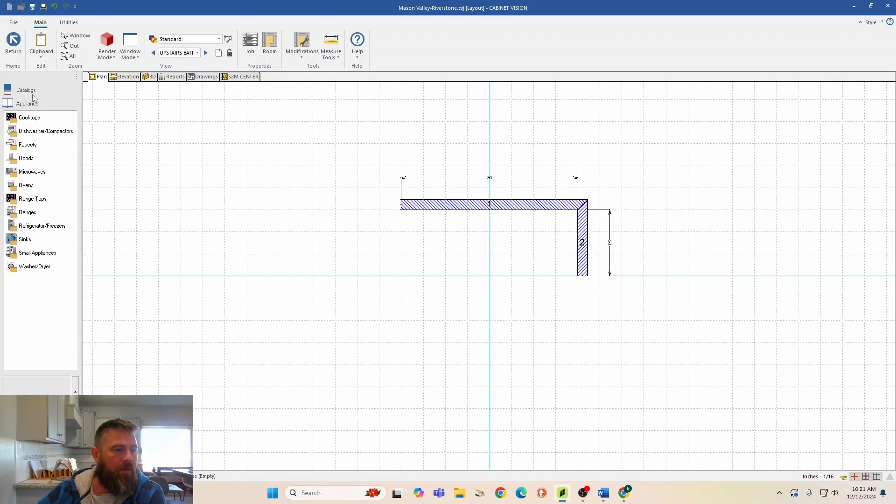
pyautogui.click(32, 93)
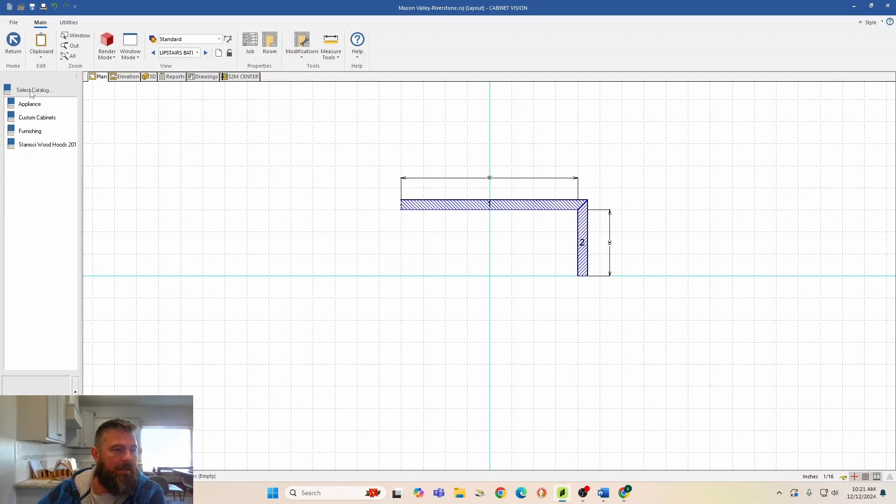
pyautogui.doubleClick(31, 134)
pyautogui.doubleClick(34, 118)
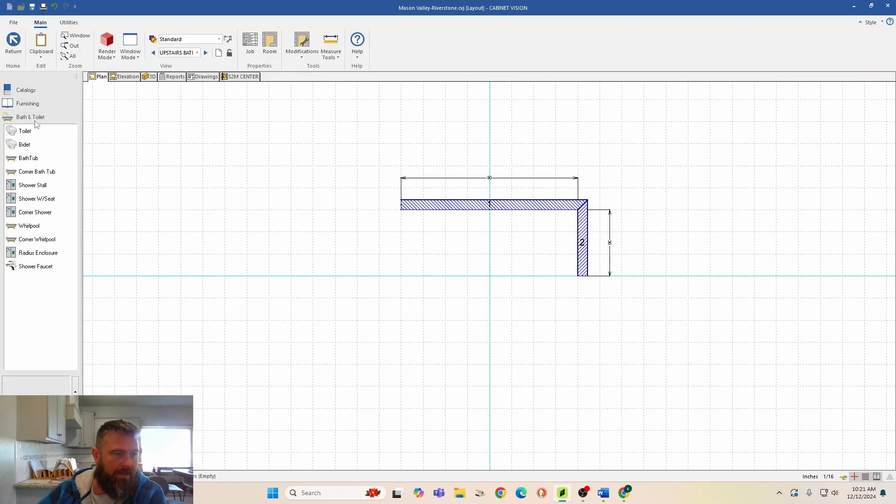
pyautogui.doubleClick(29, 131)
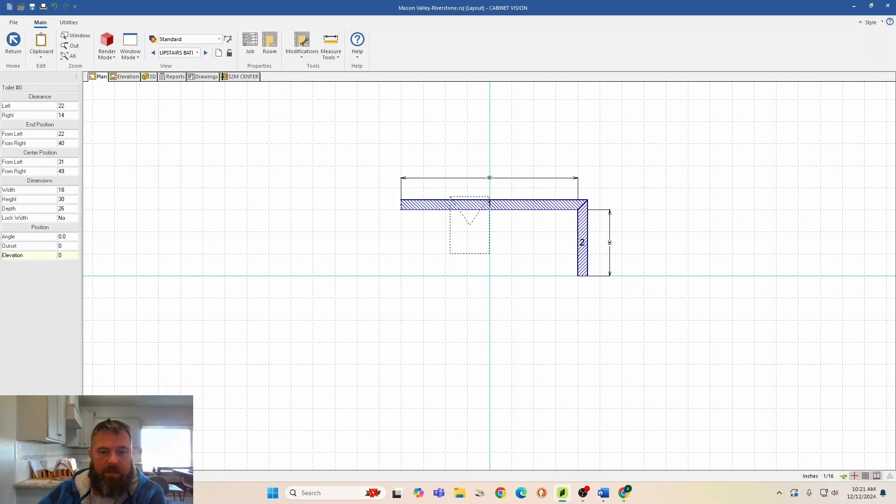
pyautogui.click(448, 248)
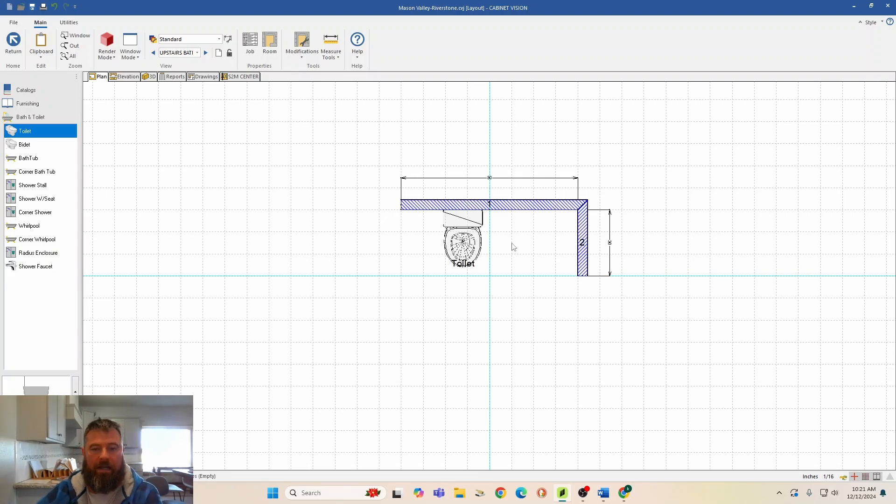
pyautogui.press('Escape')
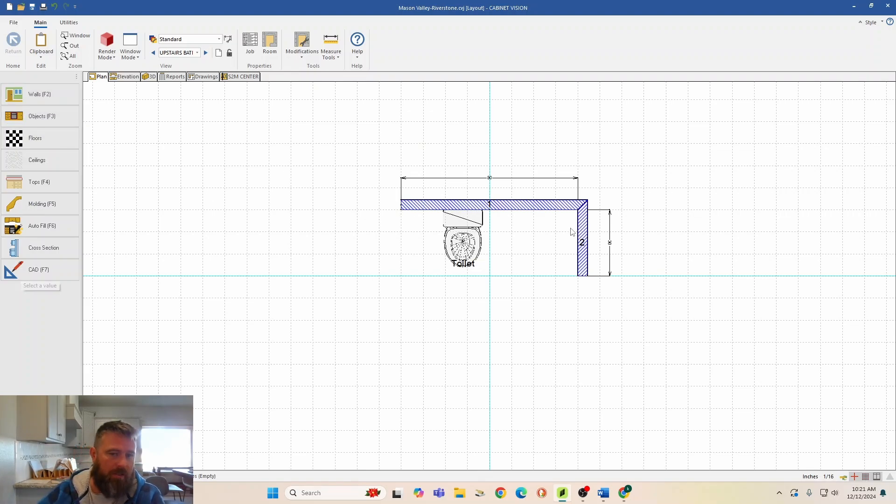
# - In the elevation of wall 1, place a Base-34 1/2H custom base cabinet against the wall's right end
pyautogui.doubleClick(548, 207)
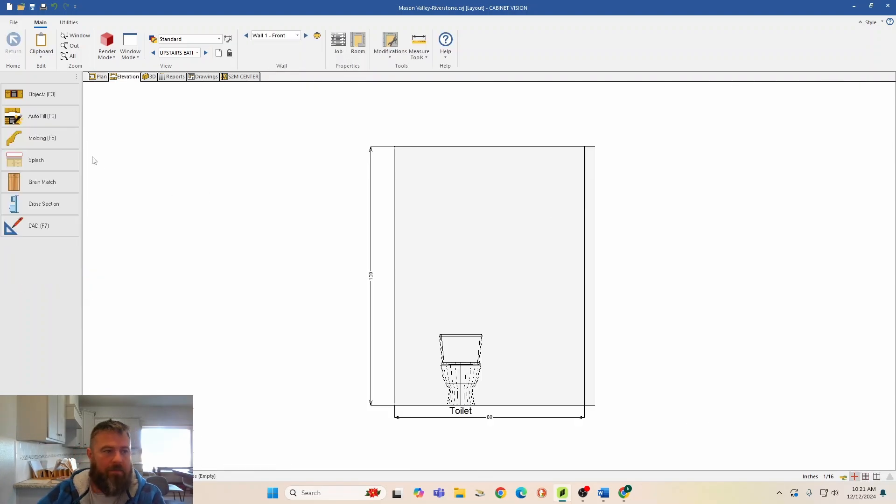
pyautogui.click(56, 99)
pyautogui.click(46, 105)
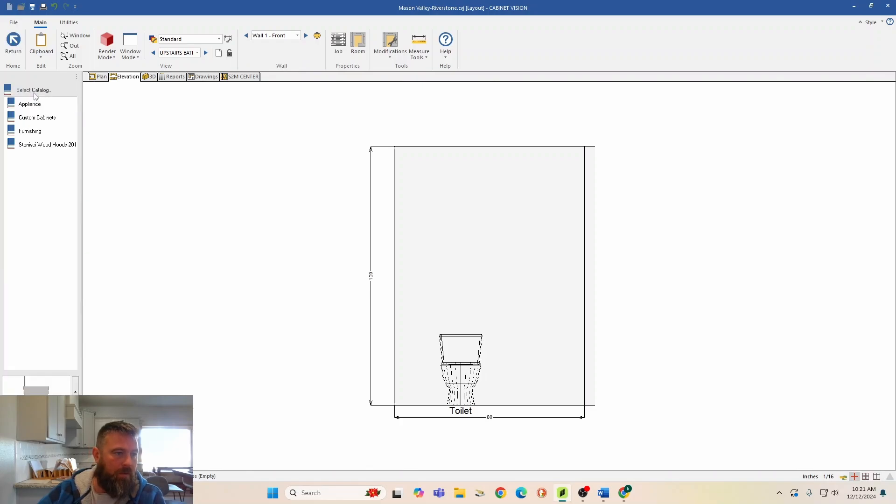
pyautogui.click(40, 118)
pyautogui.click(36, 185)
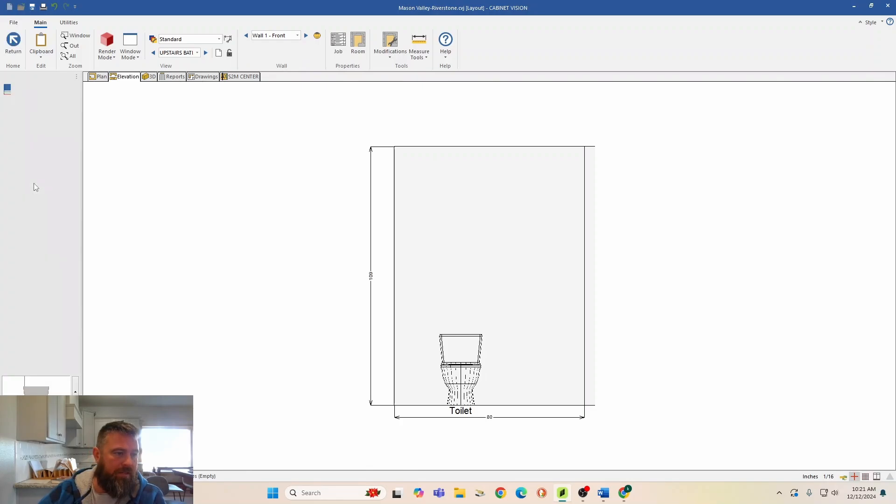
pyautogui.click(41, 132)
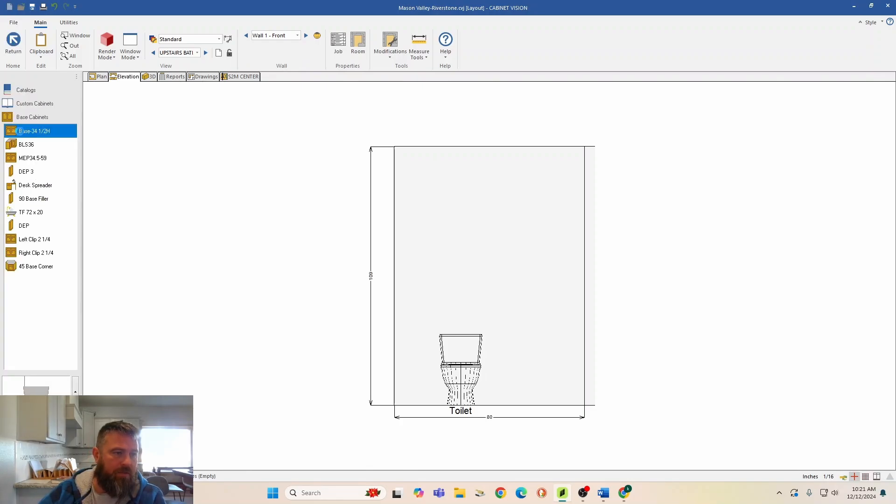
pyautogui.click(569, 366)
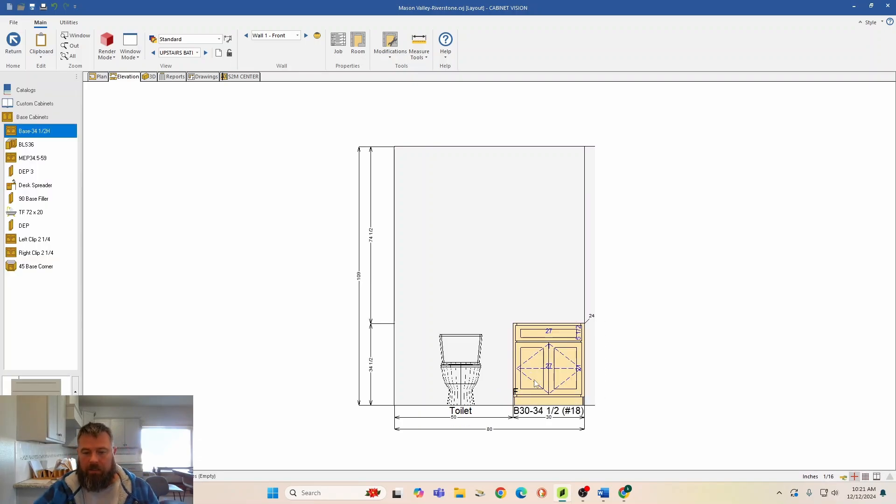
# - Check the vanity size in the floor plan PDF and set the base cabinet's width to 24 and height to 35
pyautogui.click(625, 494)
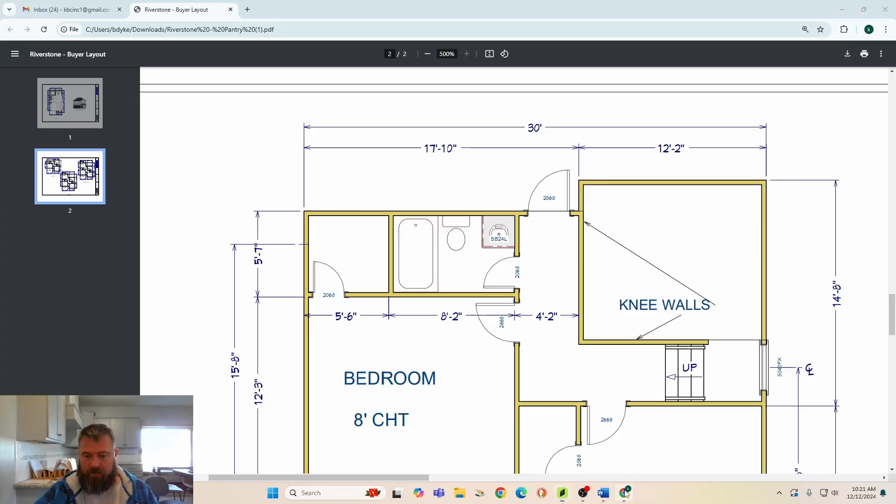
pyautogui.click(625, 494)
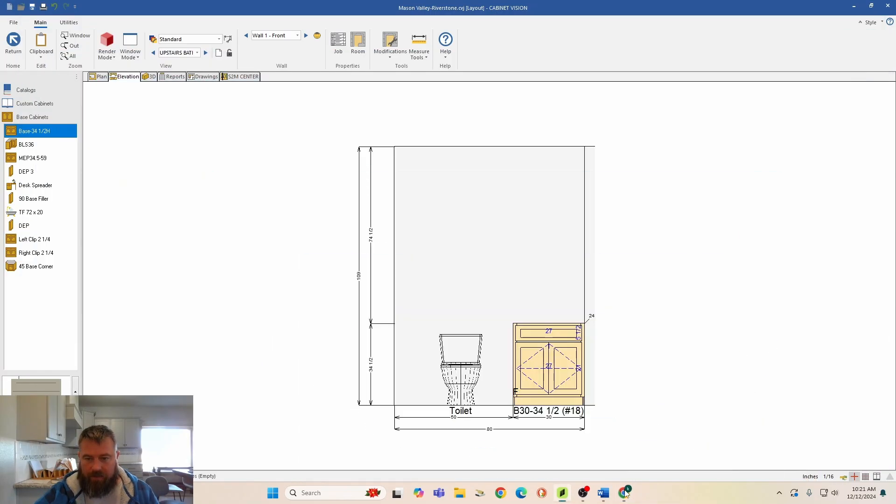
pyautogui.click(552, 363)
pyautogui.click(69, 189)
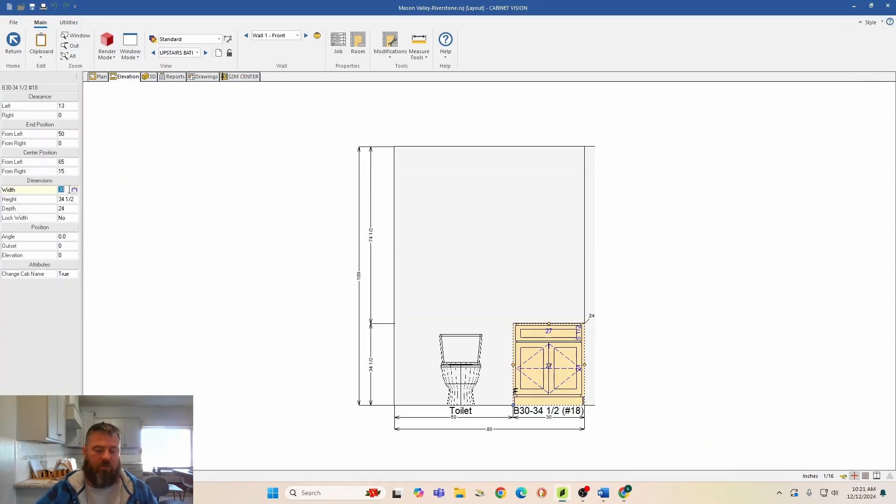
pyautogui.write('24')
pyautogui.press('Return')
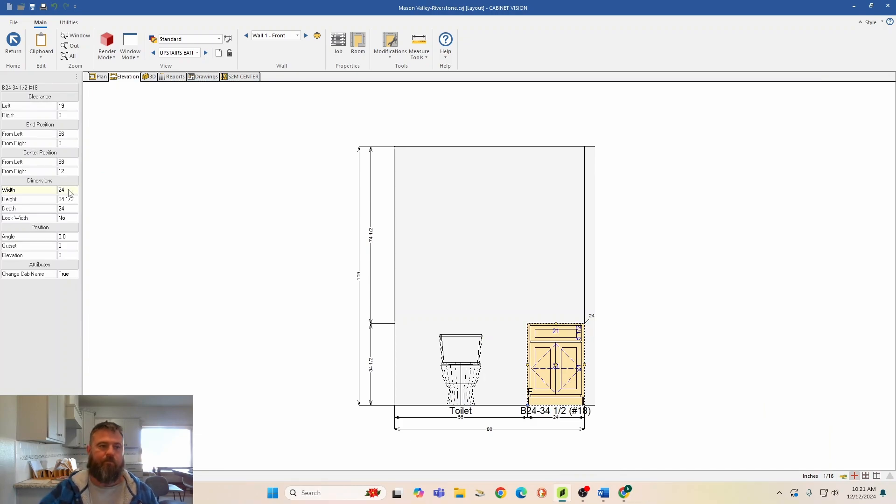
pyautogui.click(72, 200)
pyautogui.write('35')
pyautogui.press('Return')
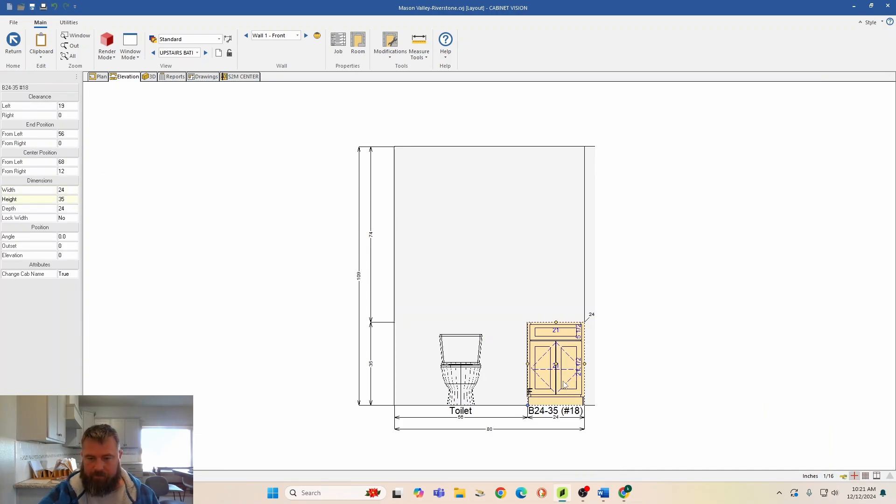
# - Change the vanity cabinet's drawer front to the MDF Slab Shaker style with the route path set to None
pyautogui.doubleClick(566, 371)
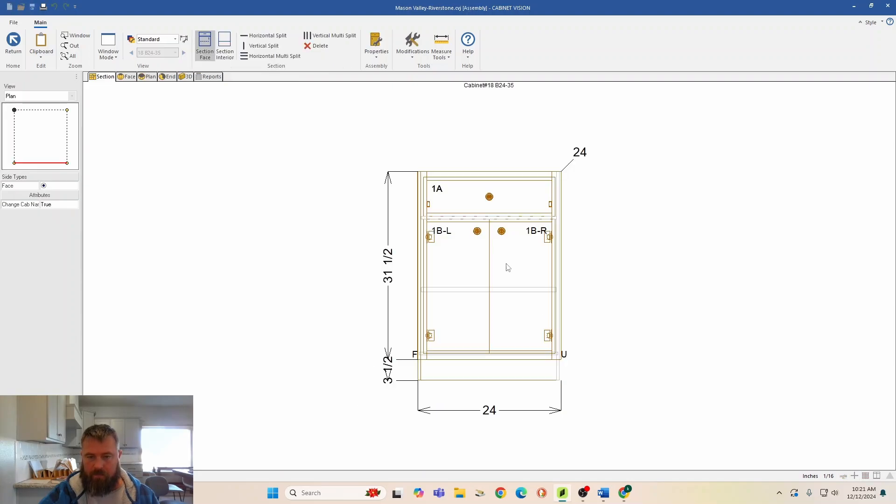
pyautogui.click(488, 196)
pyautogui.click(514, 200)
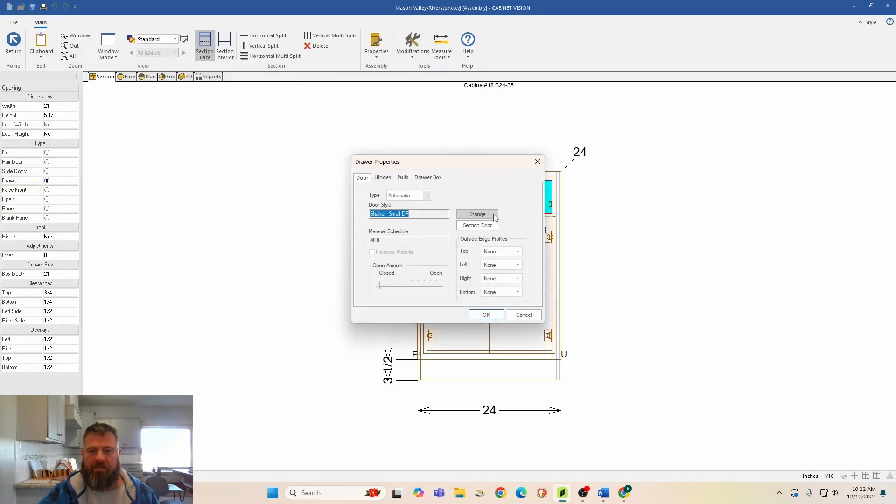
pyautogui.click(477, 215)
pyautogui.doubleClick(427, 198)
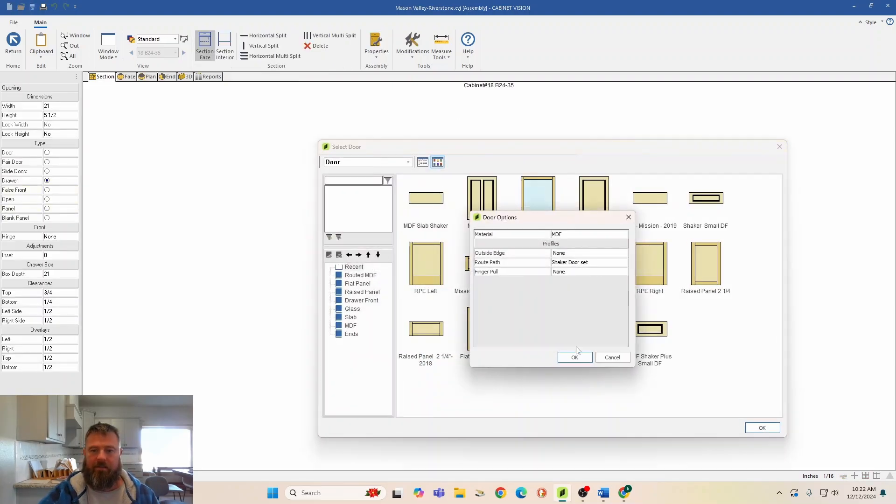
pyautogui.click(591, 264)
pyautogui.click(623, 263)
pyautogui.click(568, 272)
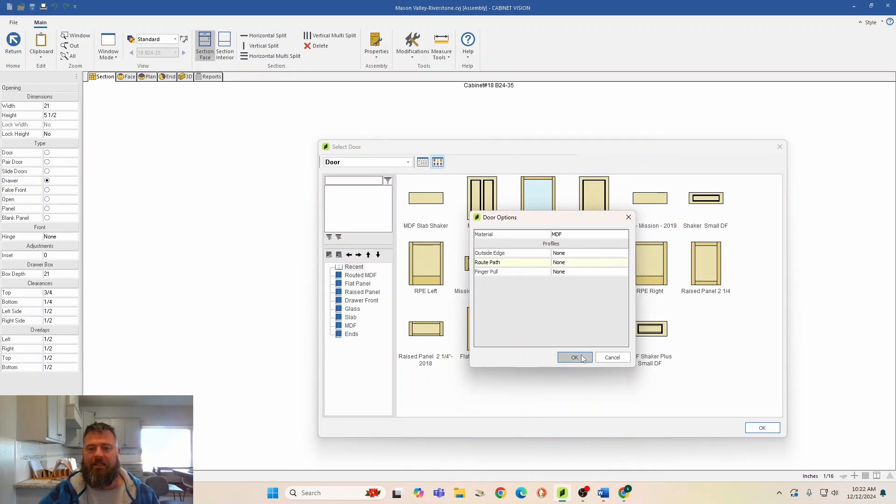
pyautogui.click(574, 358)
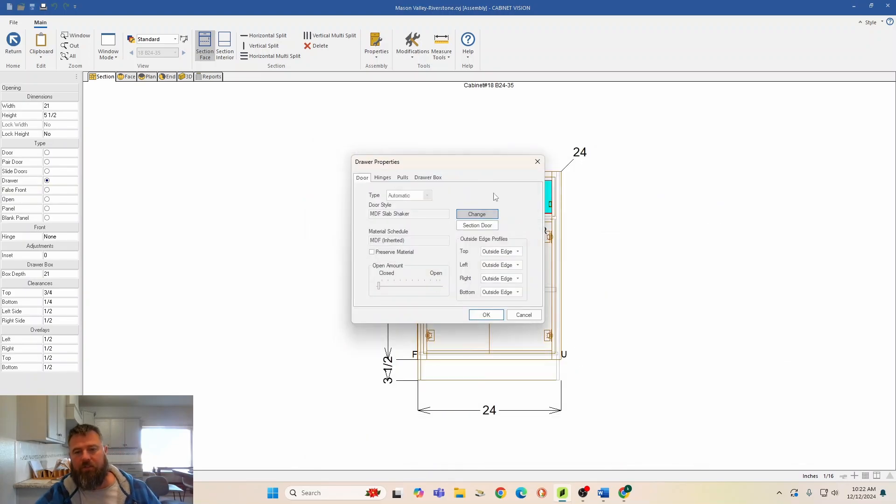
pyautogui.click(483, 226)
pyautogui.click(590, 358)
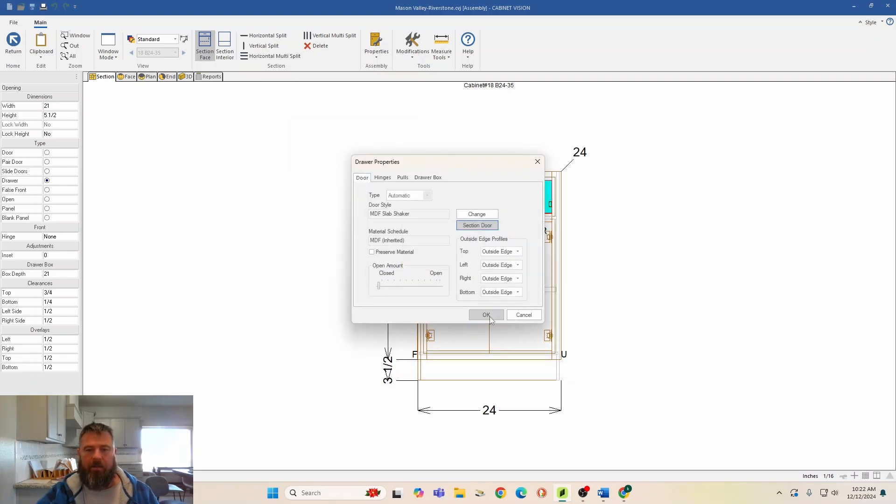
pyautogui.click(486, 315)
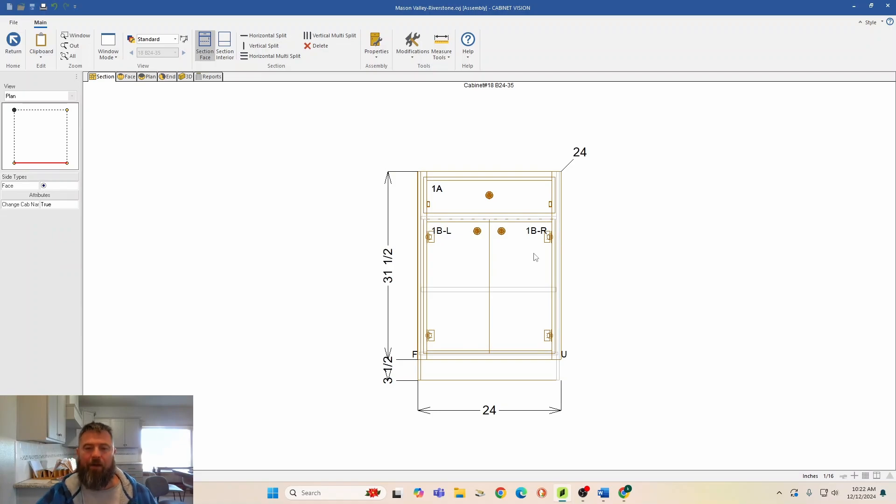
# - Set the width of the rail between the drawer and the doors to 2
pyautogui.click(441, 218)
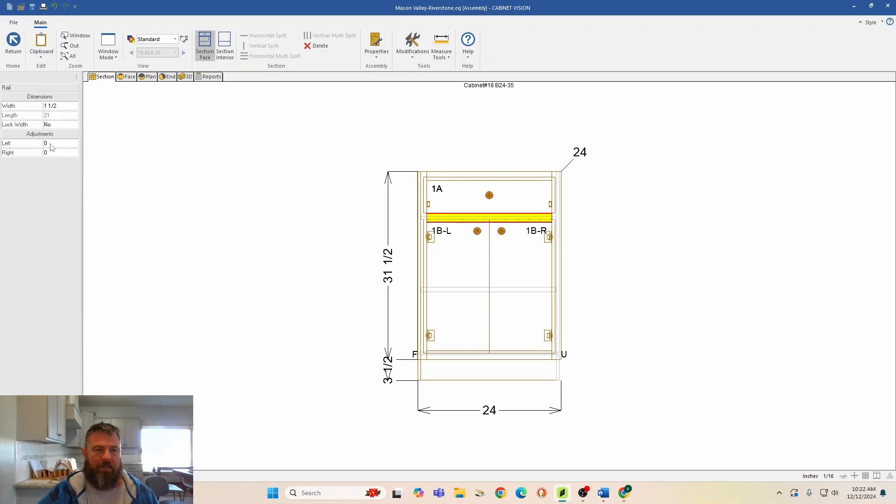
pyautogui.click(67, 107)
pyautogui.write('2')
pyautogui.press('Return')
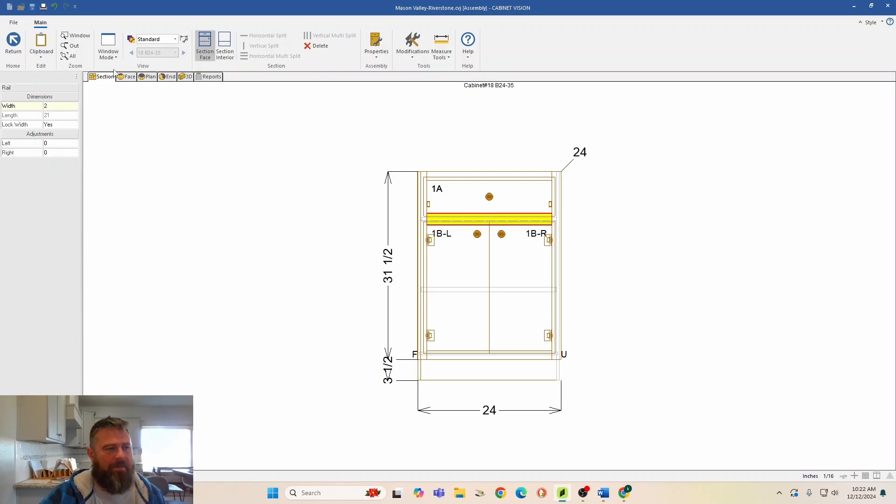
# - Delete the horizontal part behind the middle rail and the adjustable shelf from the cabinet interior, and return to the elevation
pyautogui.click(217, 35)
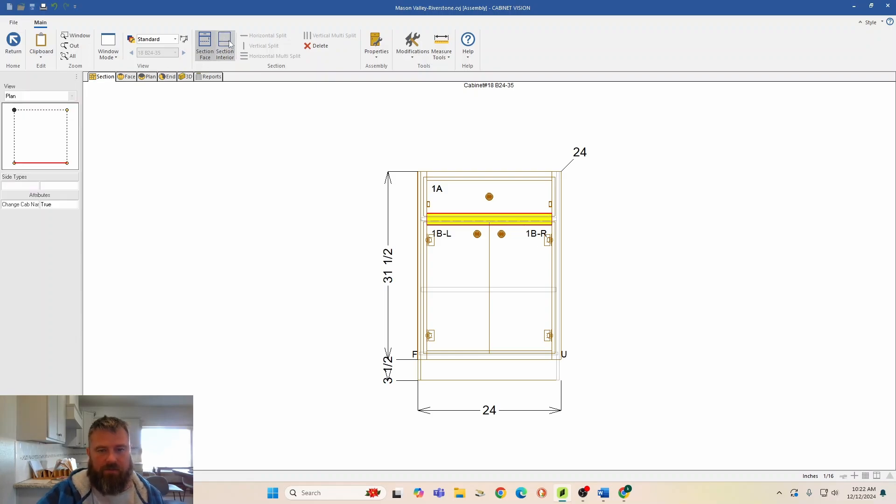
pyautogui.click(448, 219)
pyautogui.press('Delete')
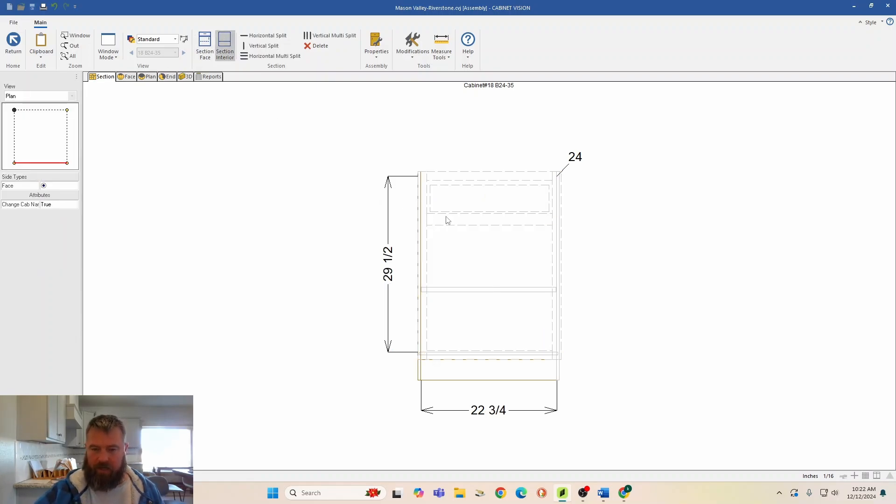
pyautogui.click(489, 290)
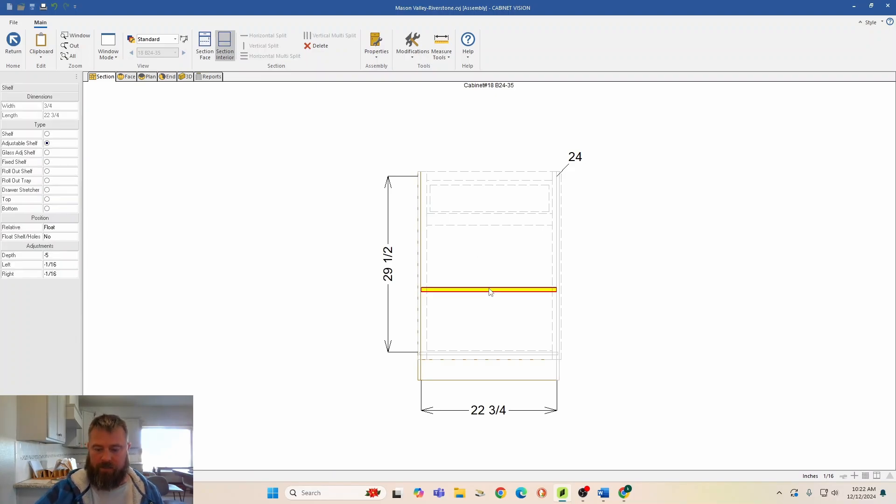
pyautogui.press('Delete')
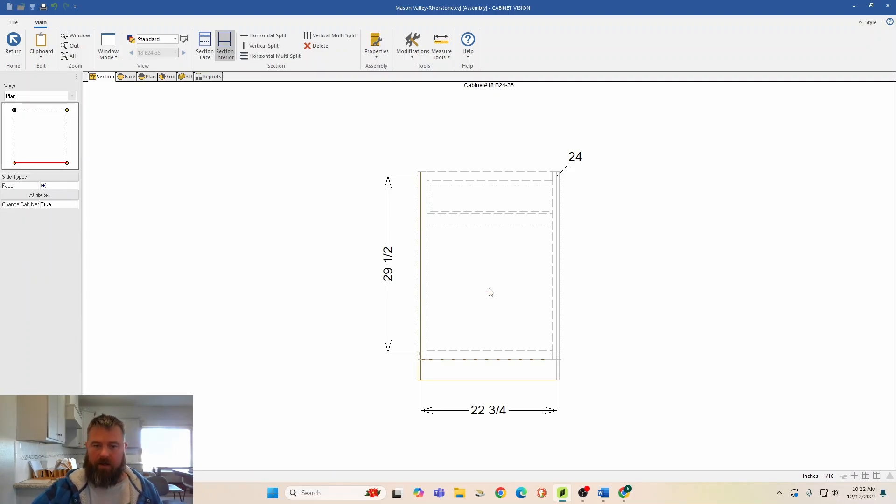
pyautogui.click(14, 46)
# - Set the vanity cabinet's Change Cab Name attribute to False
pyautogui.scroll(3, 565, 381)
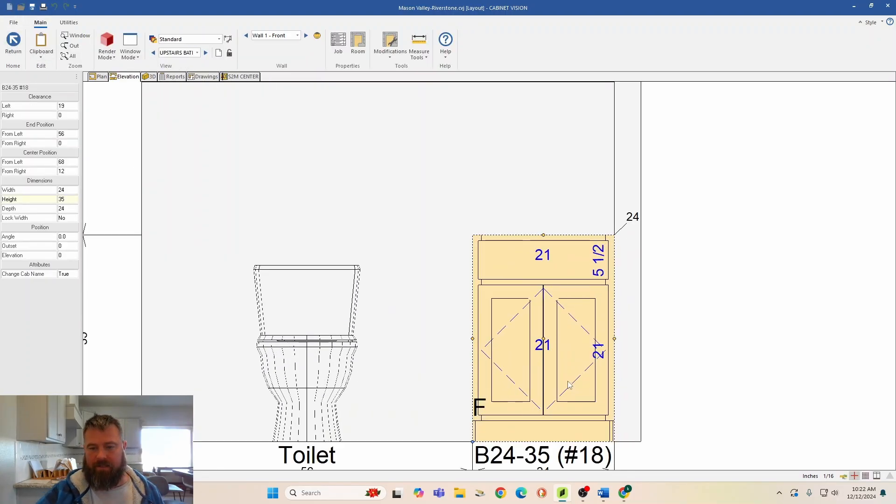
pyautogui.moveTo(560, 369); pyautogui.dragTo(493, 308, button='middle')
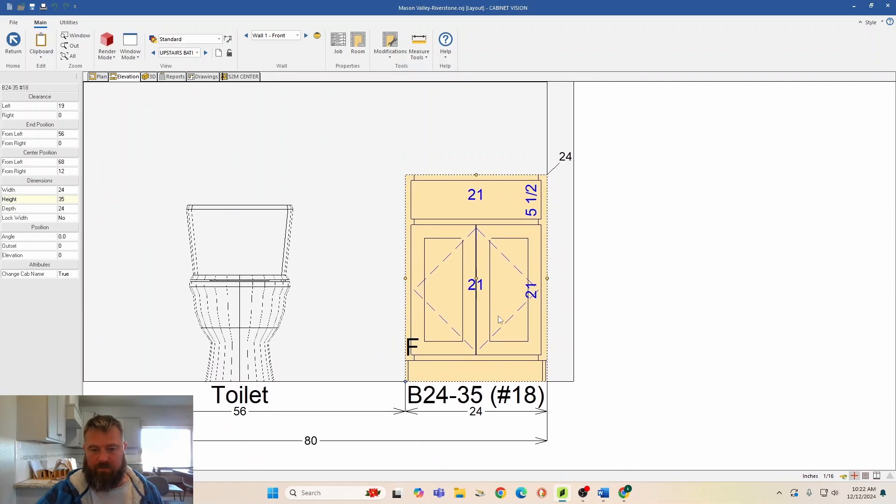
pyautogui.click(77, 276)
pyautogui.click(75, 275)
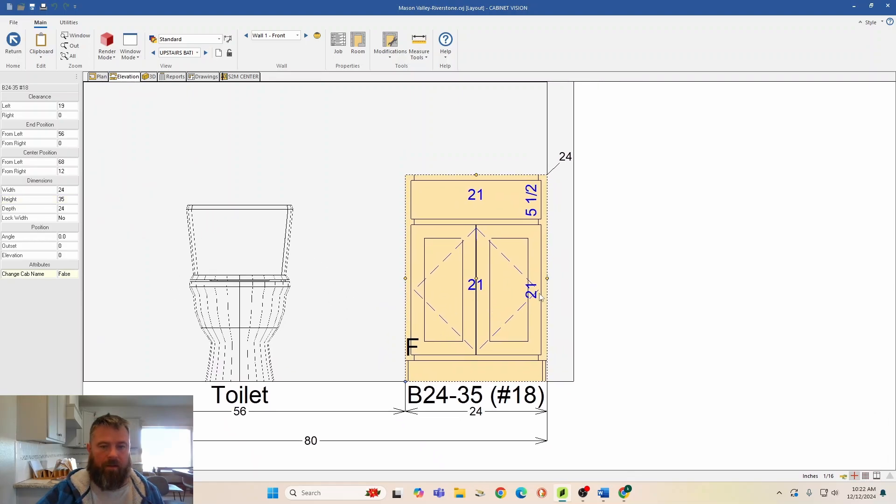
# - Rename the vanity cabinet as VS24 and enter comment lines including MR 2 and FINGER PULLS in its assembly properties
pyautogui.rightClick(467, 251)
pyautogui.click(484, 195)
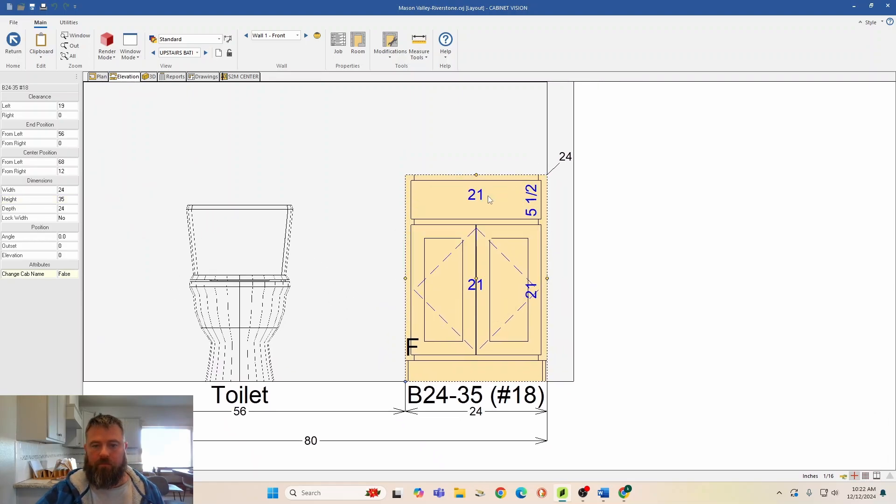
pyautogui.write('VS24')
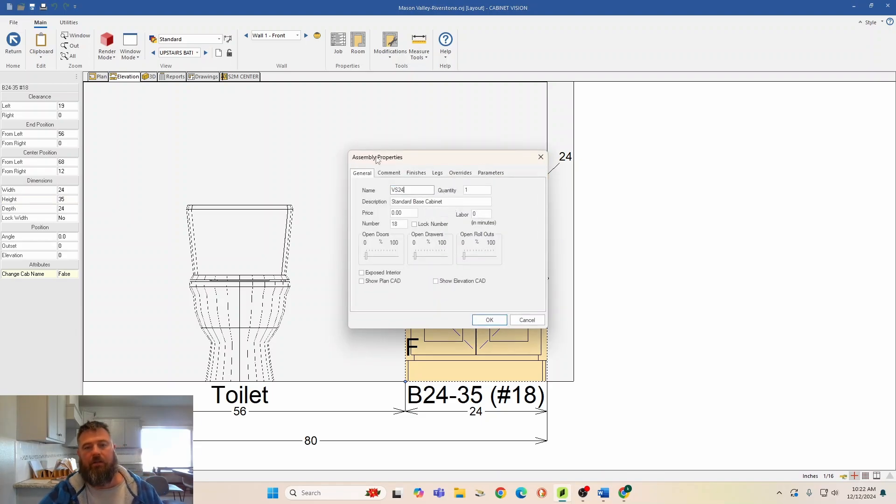
pyautogui.click(389, 173)
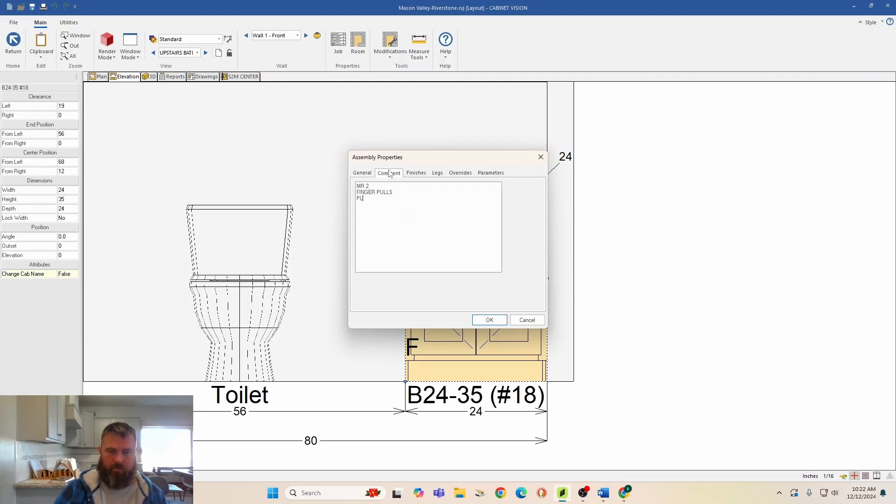
pyautogui.click(490, 320)
pyautogui.scroll(-4, 362, 323)
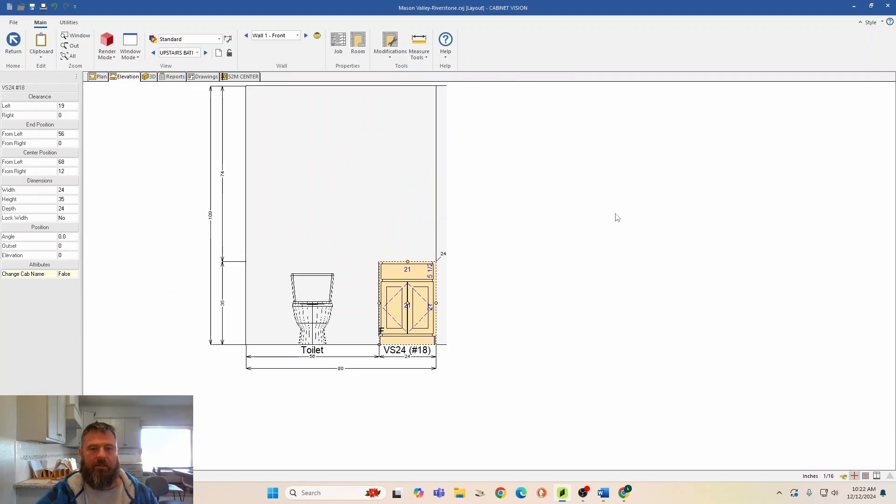
# - Add the text label UPSTAIRS BATH below the toilet and vanity in the plan view
pyautogui.click(101, 84)
pyautogui.click(100, 80)
pyautogui.click(37, 263)
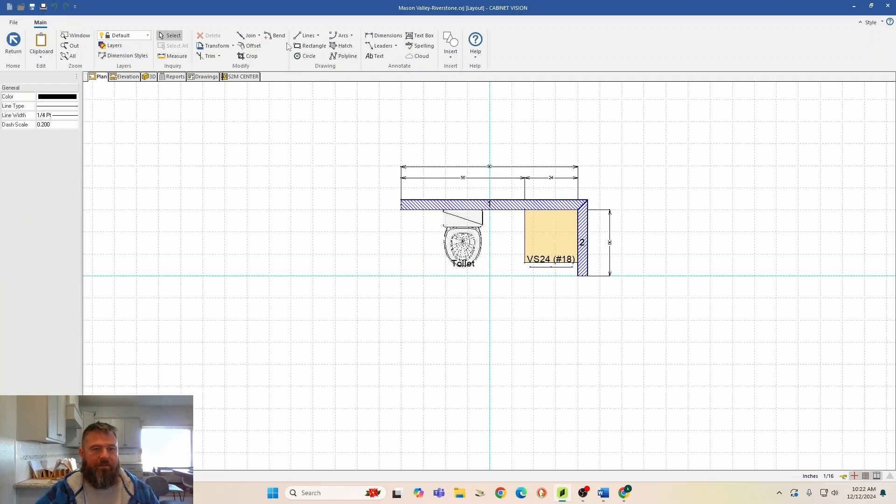
pyautogui.click(370, 57)
pyautogui.click(472, 315)
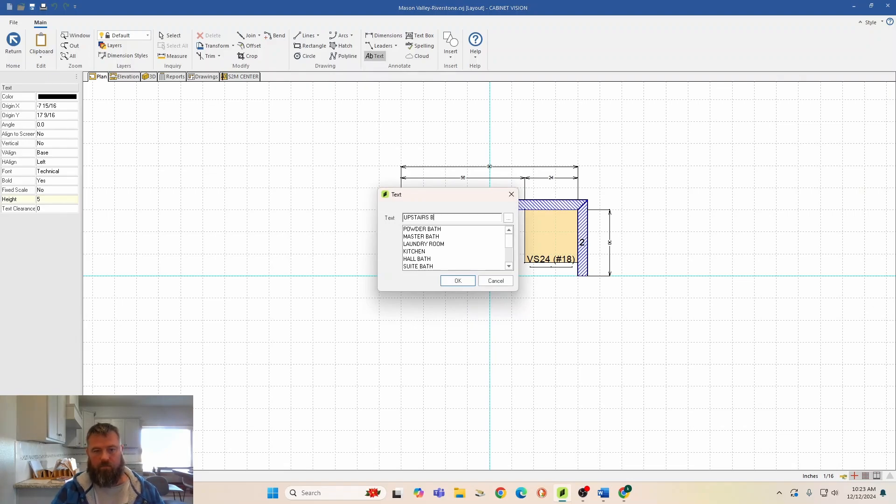
pyautogui.click(458, 281)
pyautogui.click(6, 40)
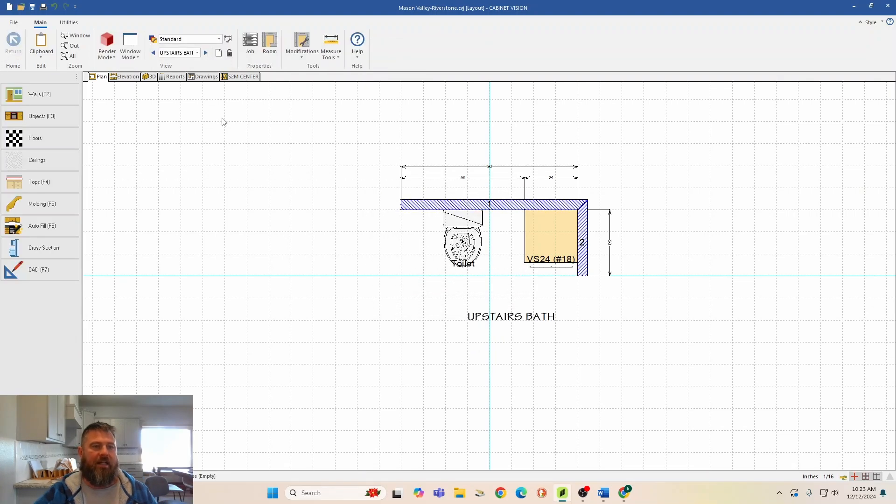
pyautogui.click(205, 77)
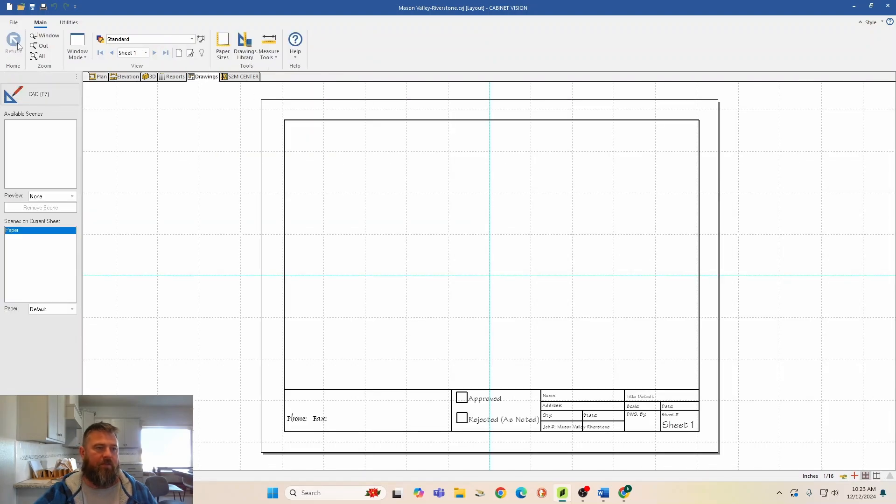
pyautogui.click(99, 77)
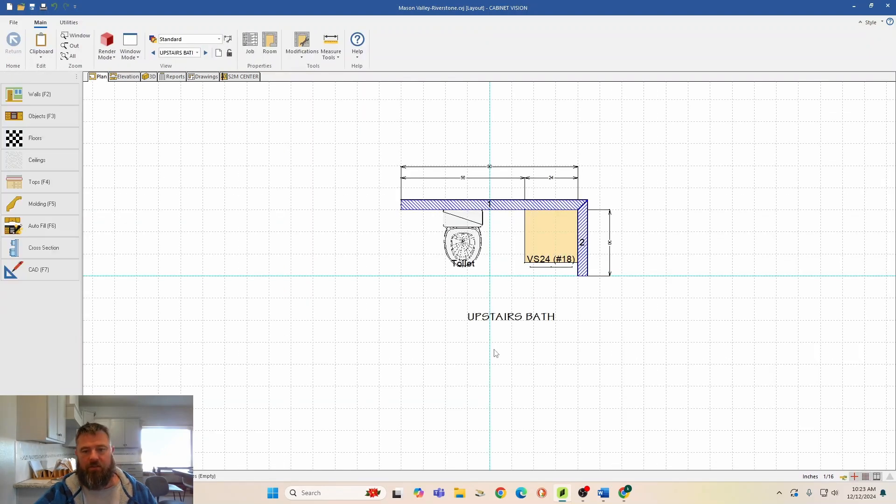
pyautogui.moveTo(619, 327); pyautogui.dragTo(633, 336, button='middle')
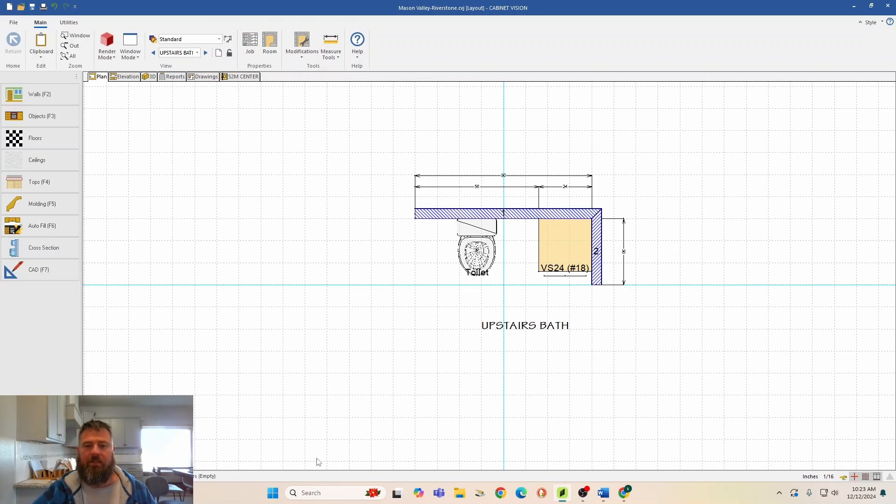
pyautogui.rightClick(442, 288)
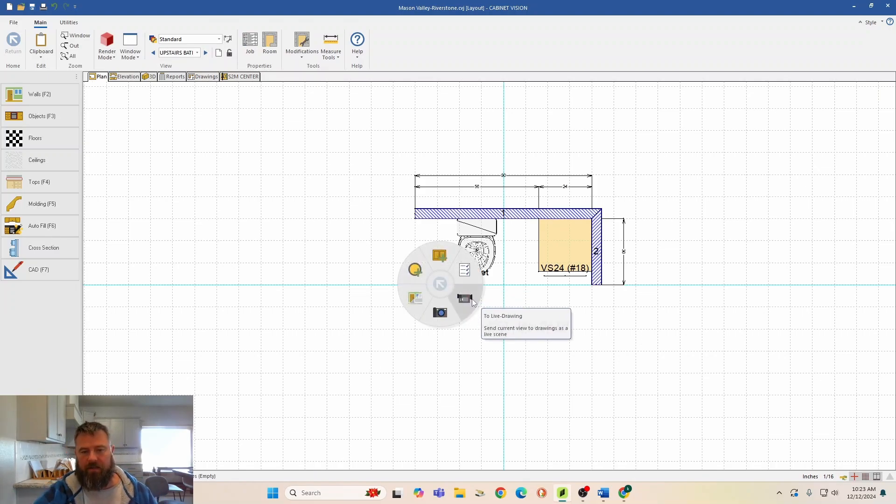
# - Switch to the Kitchen room and examine the Wall 2 front elevation, including the open space beside the cabinets
pyautogui.click(197, 53)
pyautogui.click(176, 64)
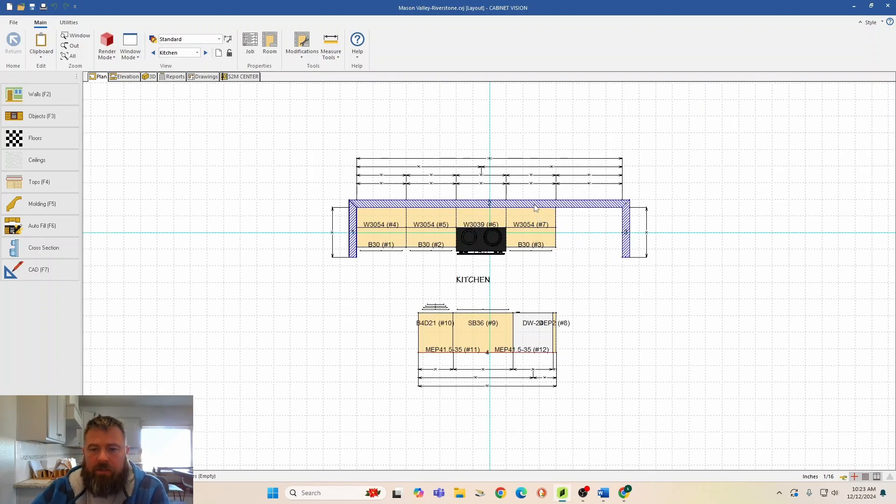
pyautogui.click(583, 208)
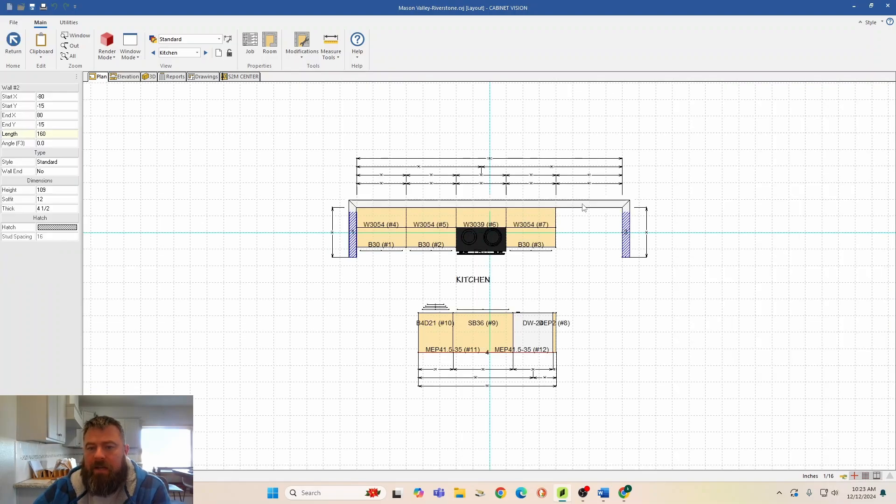
pyautogui.click(769, 255)
pyautogui.doubleClick(580, 204)
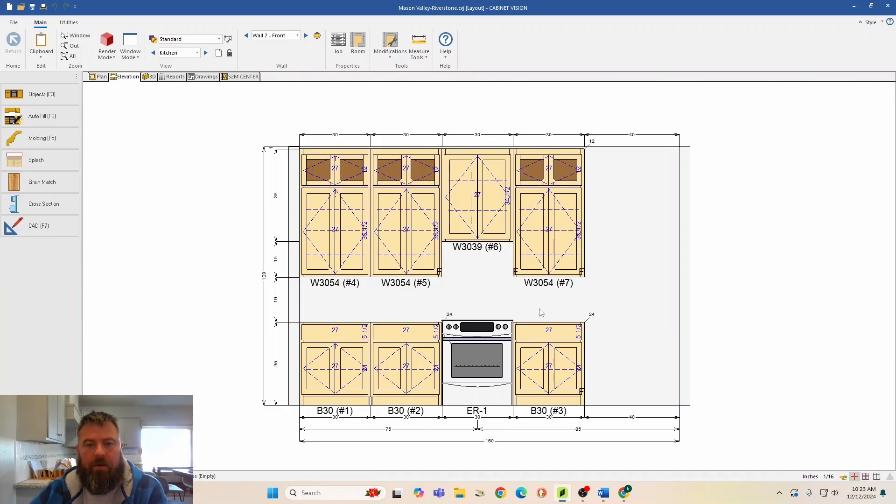
pyautogui.scroll(1, 546, 316)
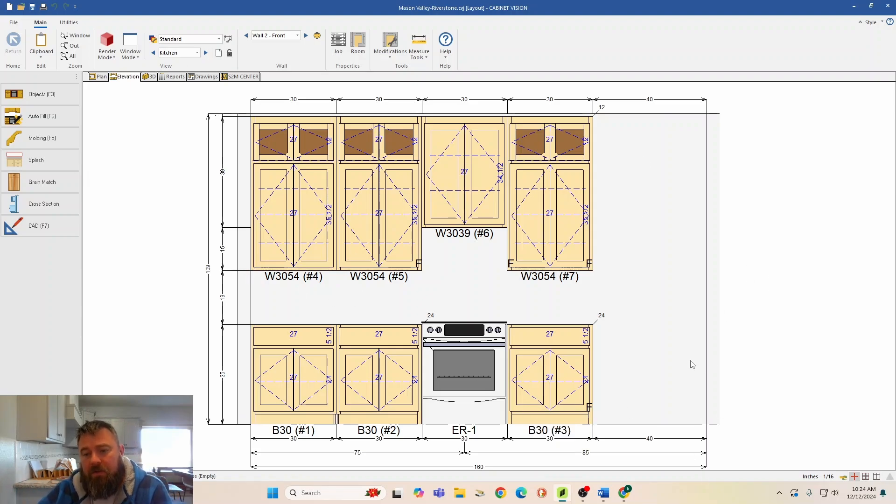
pyautogui.moveTo(695, 341)
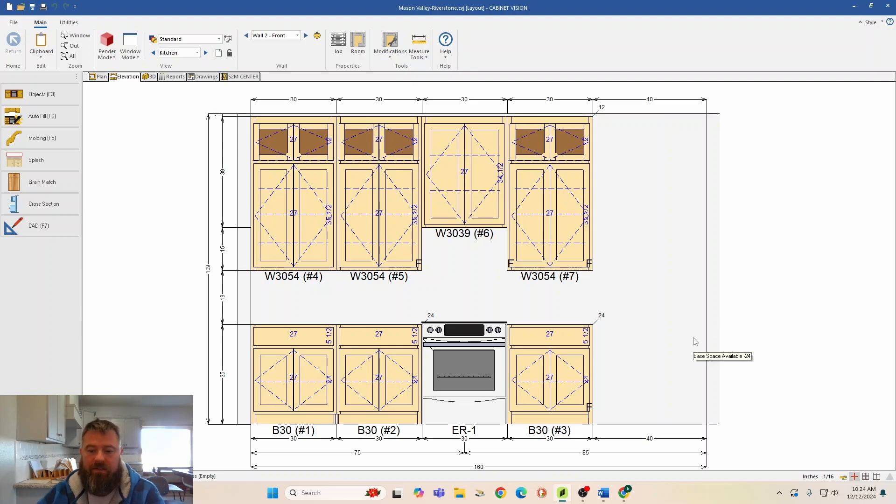